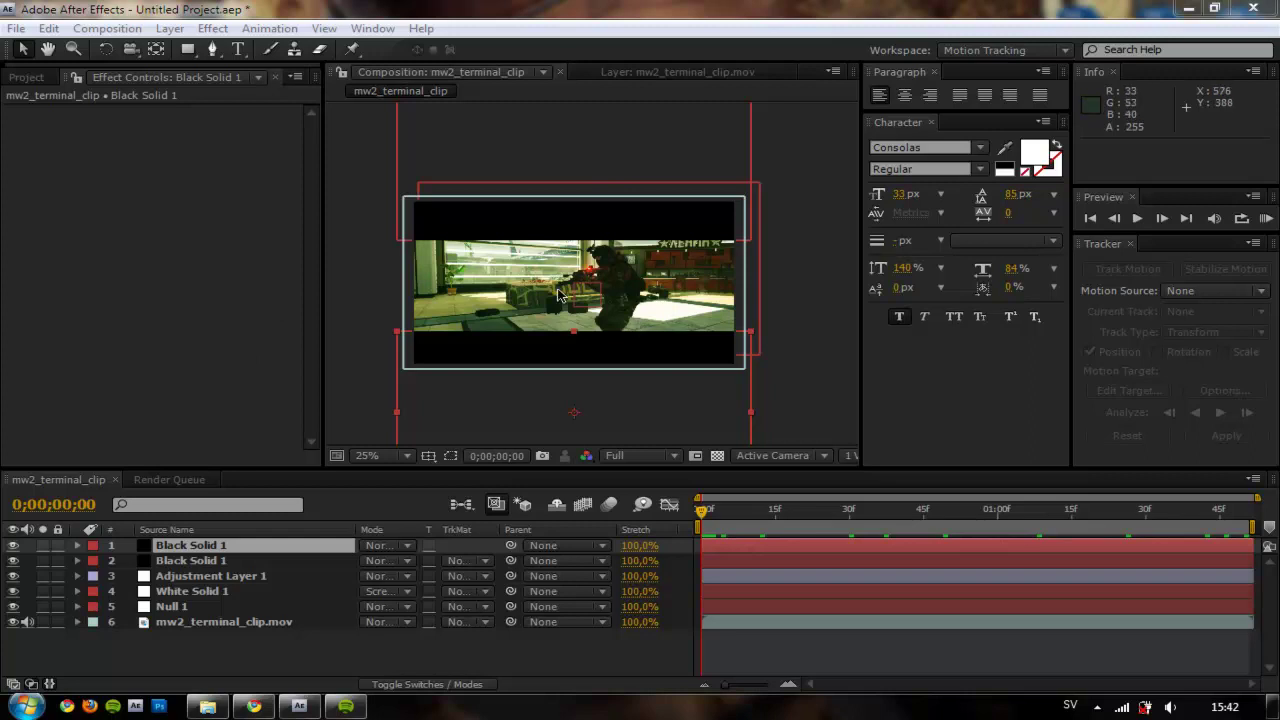
Examine the red light flare on the soldier's gun in the finished composition up close and at the start of the timeline.
left_click(383, 263)
scroll(663, 298, "up", 2)
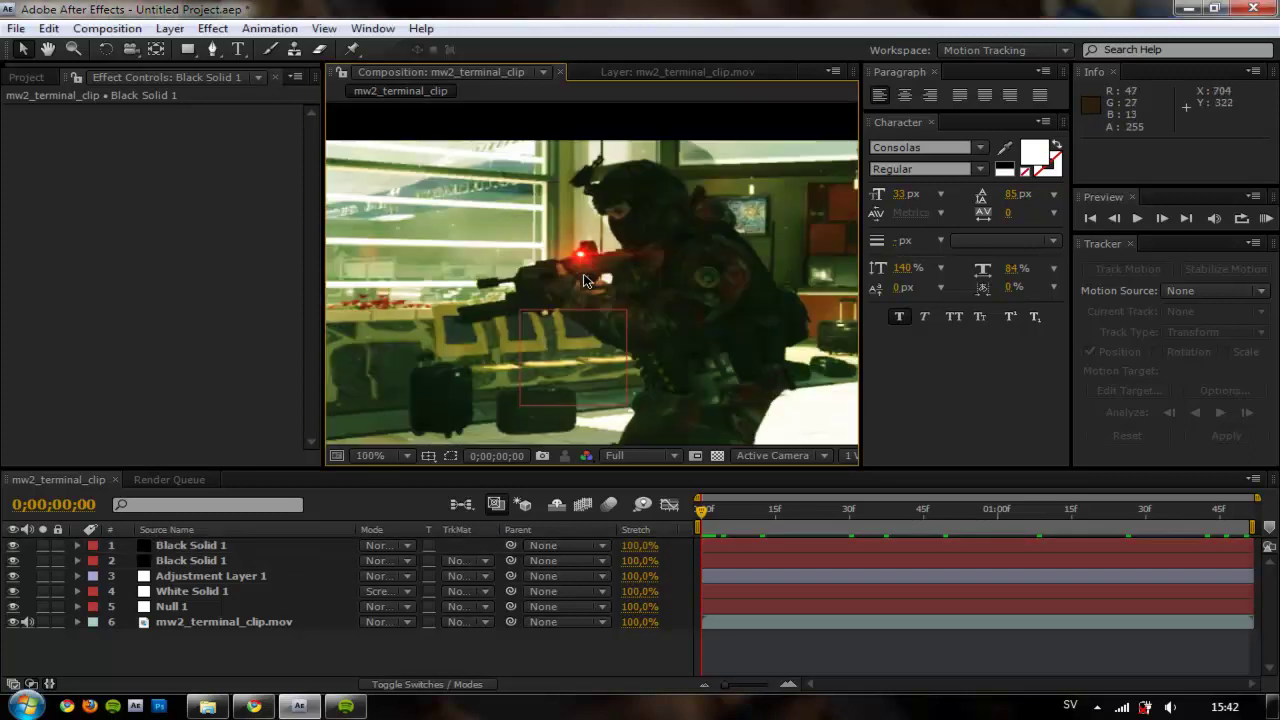
scroll(600, 285, "down", 1)
key("space")
left_click_drag(605, 268, 557, 270)
scroll(585, 284, "up", 1)
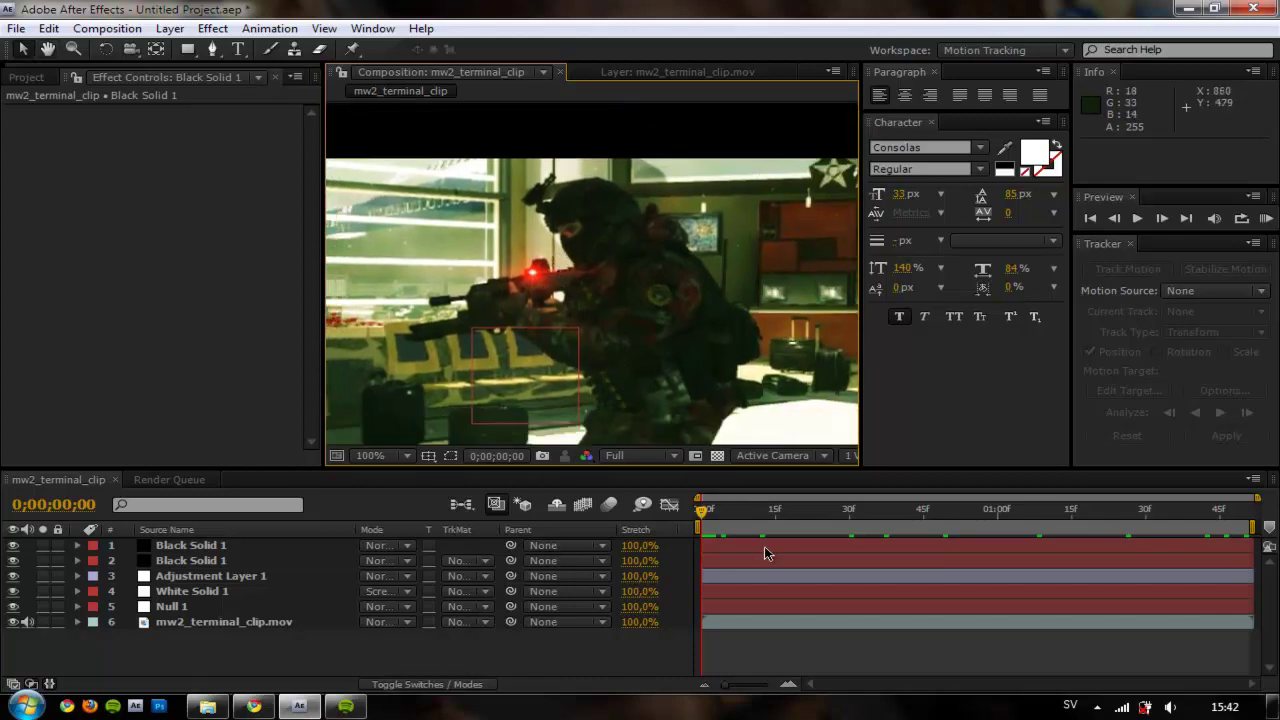
left_click_drag(775, 512, 667, 516)
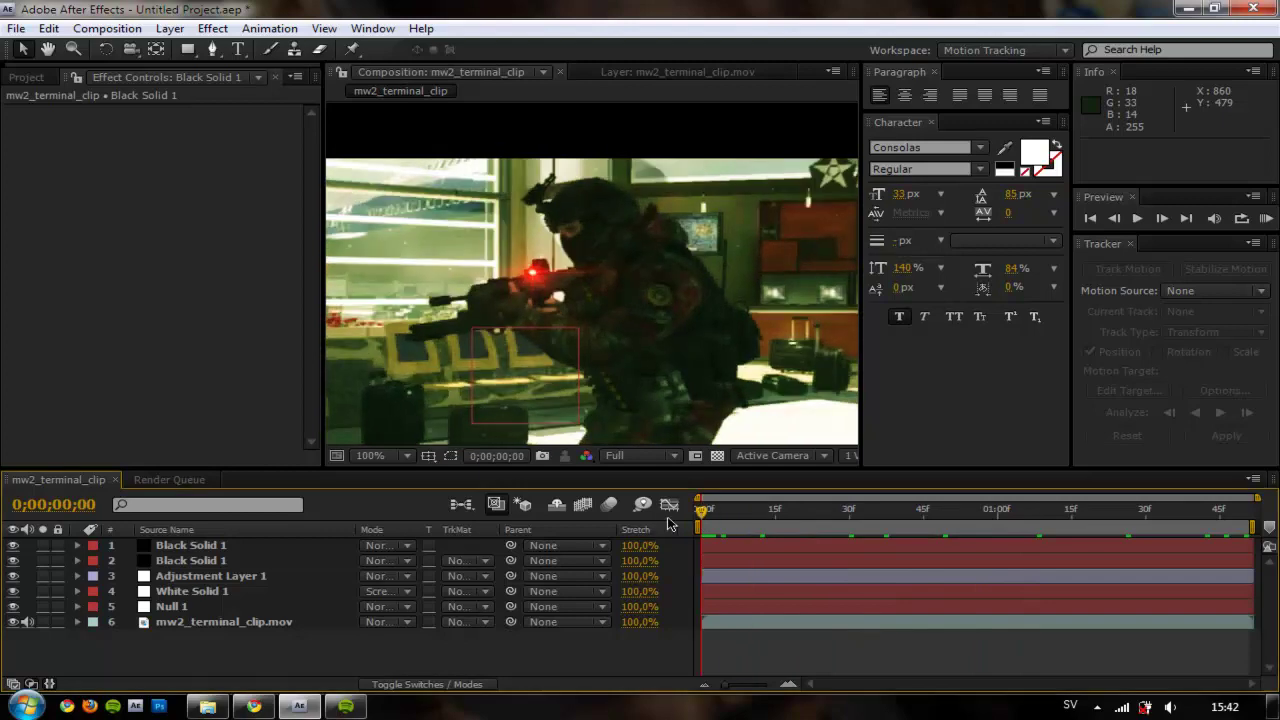
Start a new project without saving the changes to the current one.
left_click(15, 27)
mouse_move(240, 47)
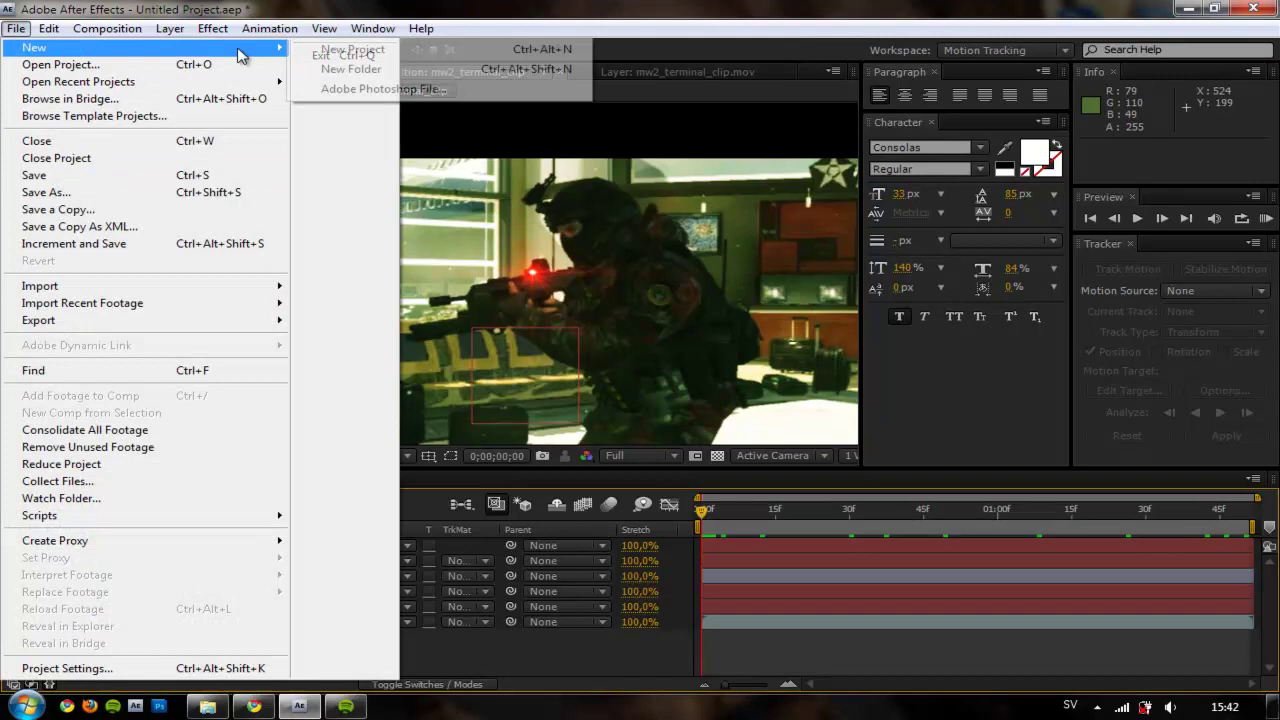
left_click(473, 54)
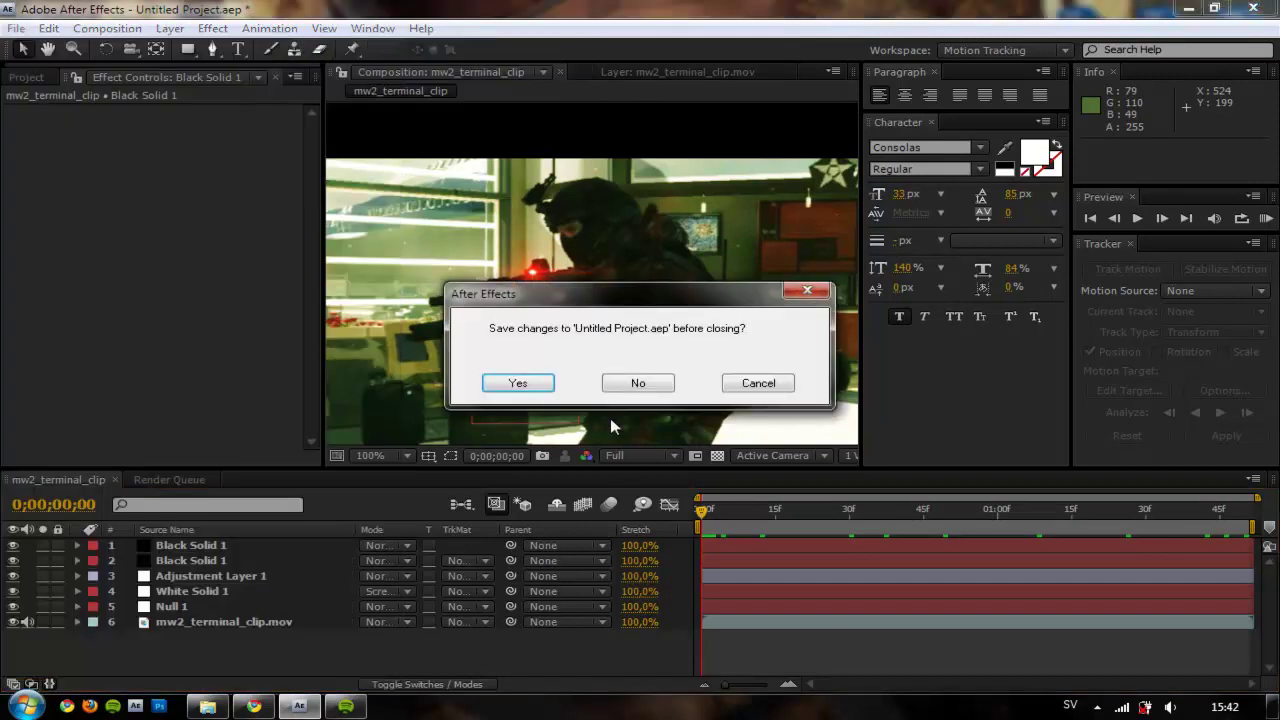
left_click(629, 383)
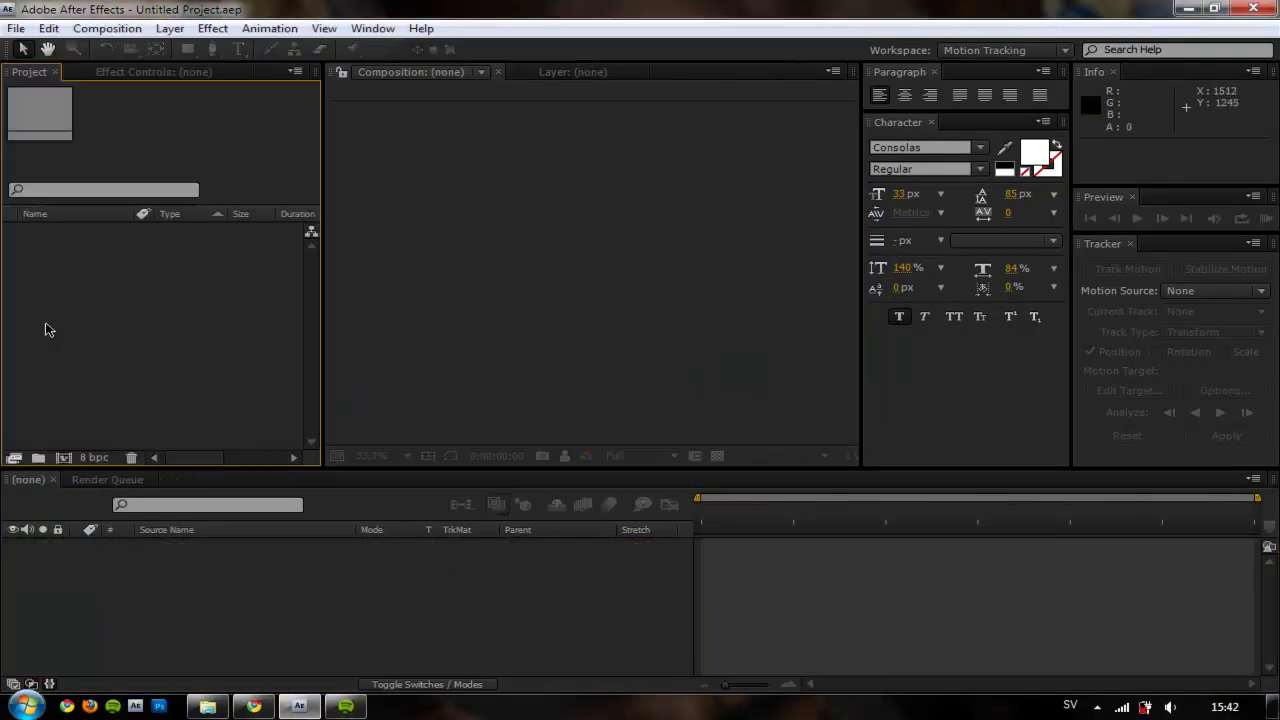
Import the mw2_terminal_clip video from the desktop and create a composition from it.
mouse_move(400, 8)
left_mouse_down()
mouse_move(422, 50)
mouse_move(400, 22)
left_mouse_up()
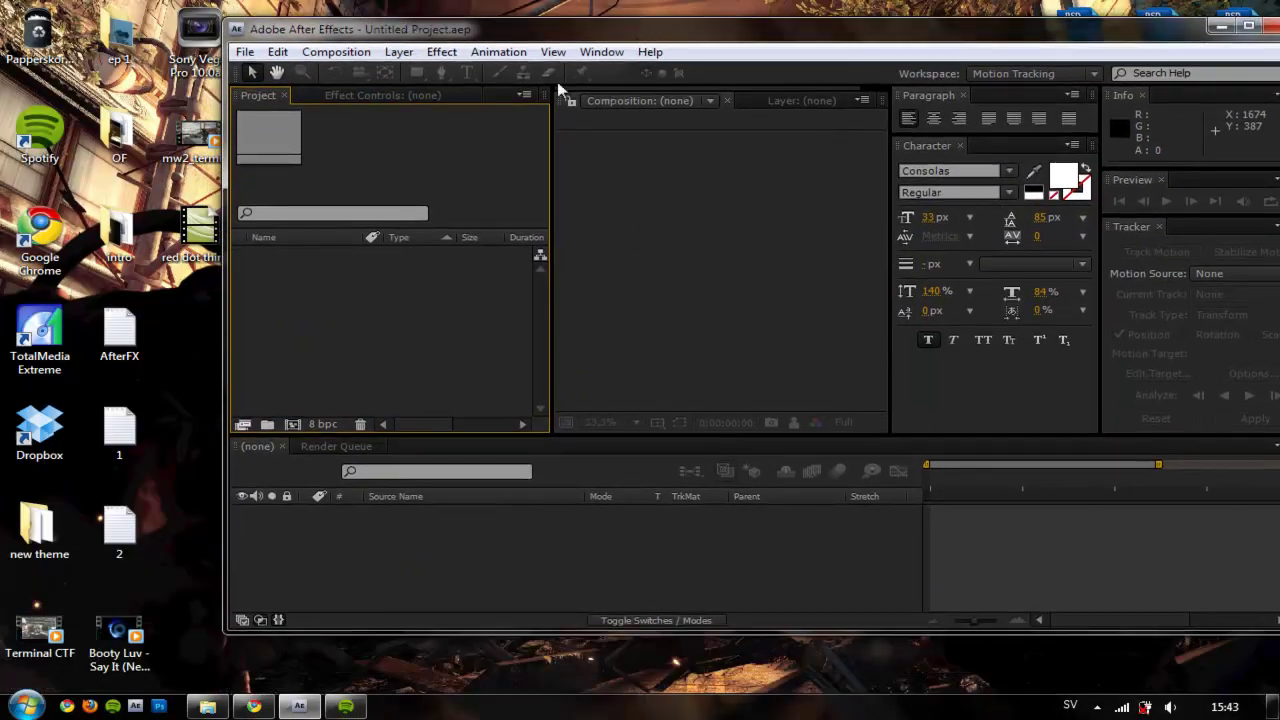
left_click(195, 145)
left_click_drag(195, 145, 322, 323)
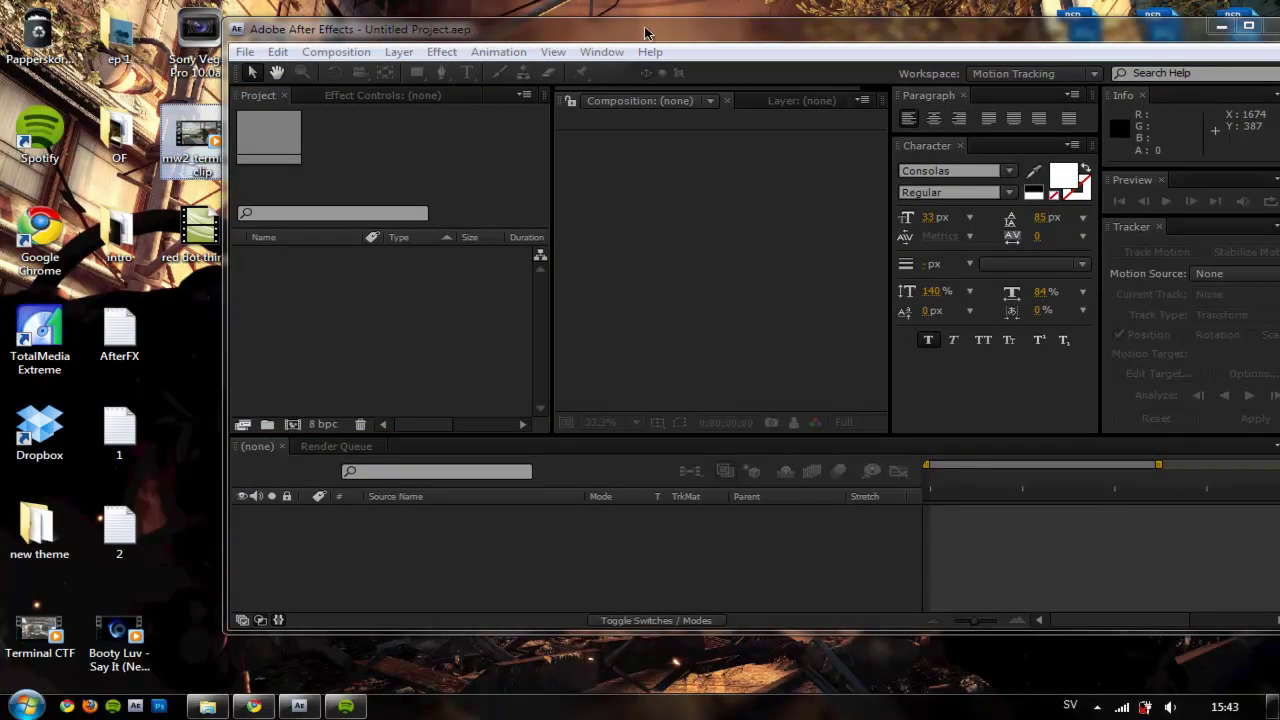
left_click_drag(670, 40, 288, 318)
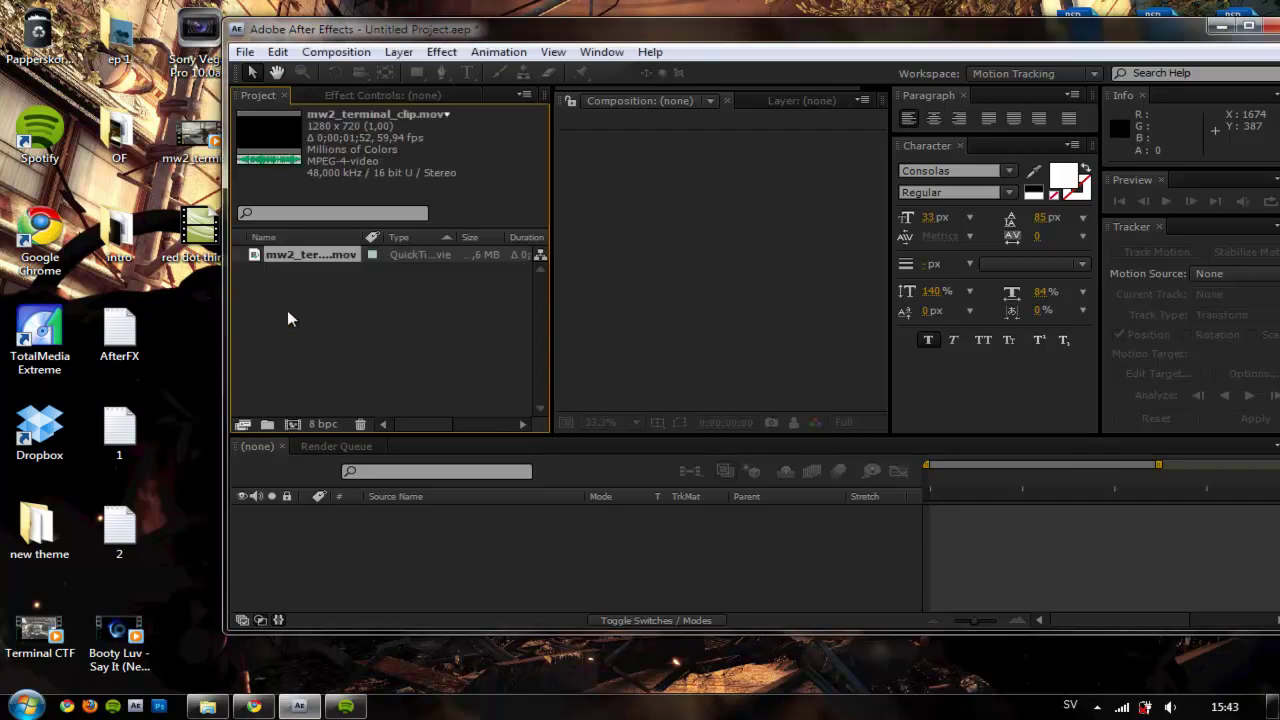
double_click(672, 38)
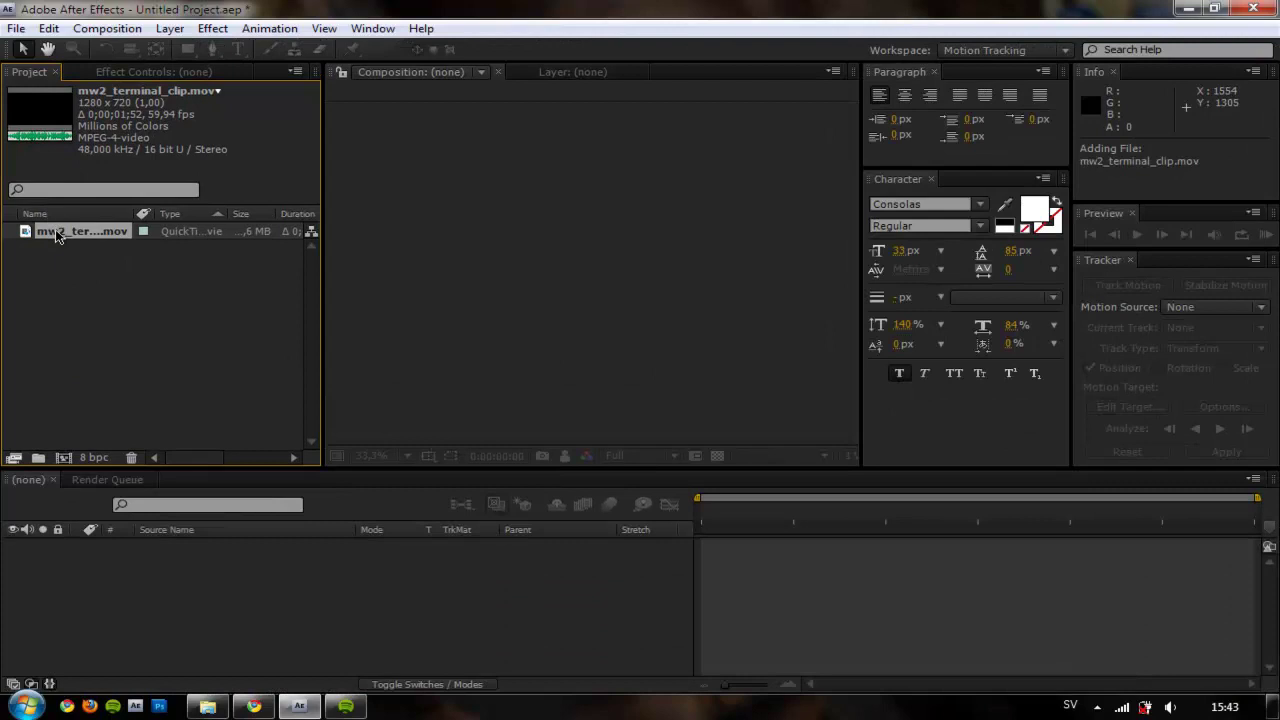
left_click_drag(56, 231, 117, 298)
left_click_drag(88, 456, 62, 460)
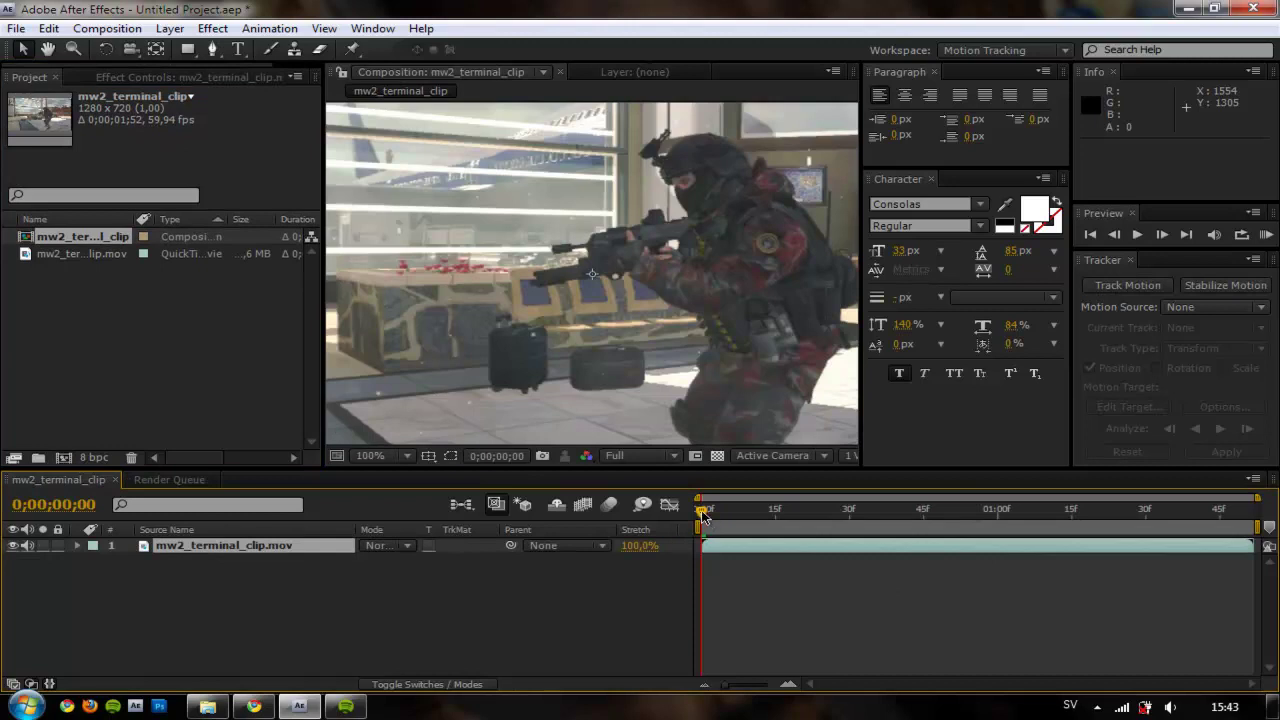
End the work area at 0;00;01;48 and trim the composition to the work area.
left_click_drag(703, 513, 1217, 503)
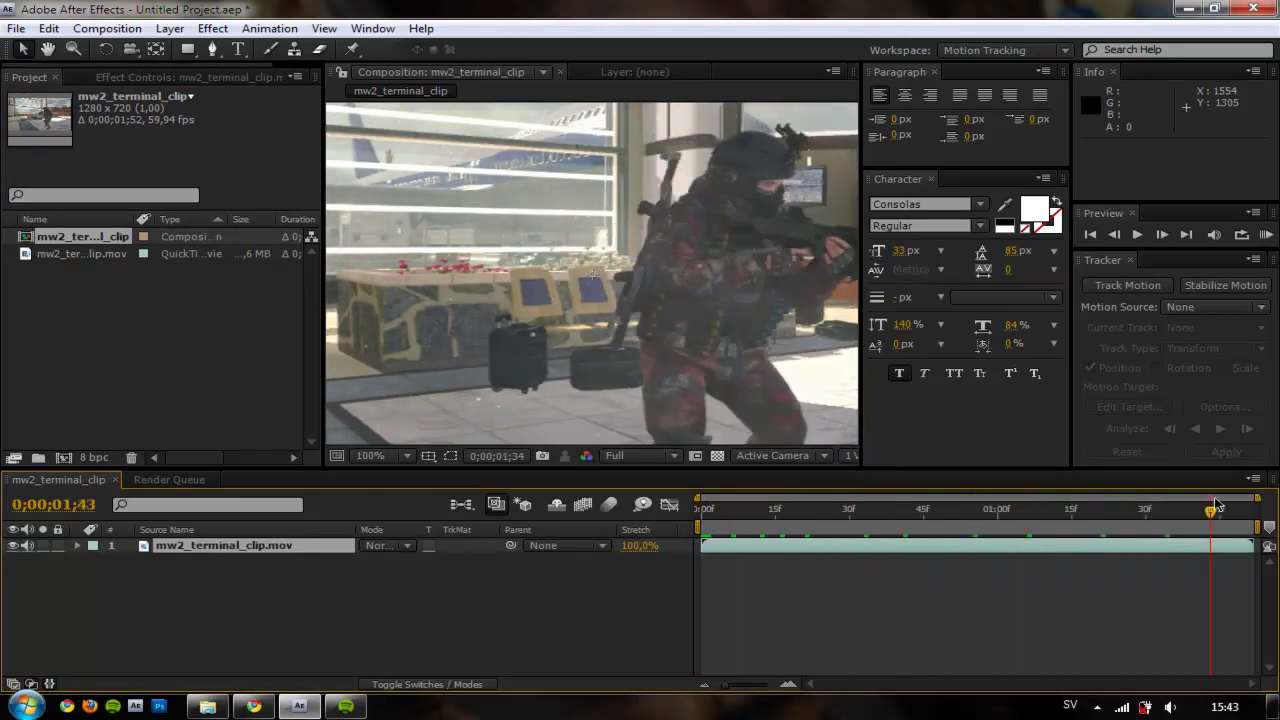
key("space")
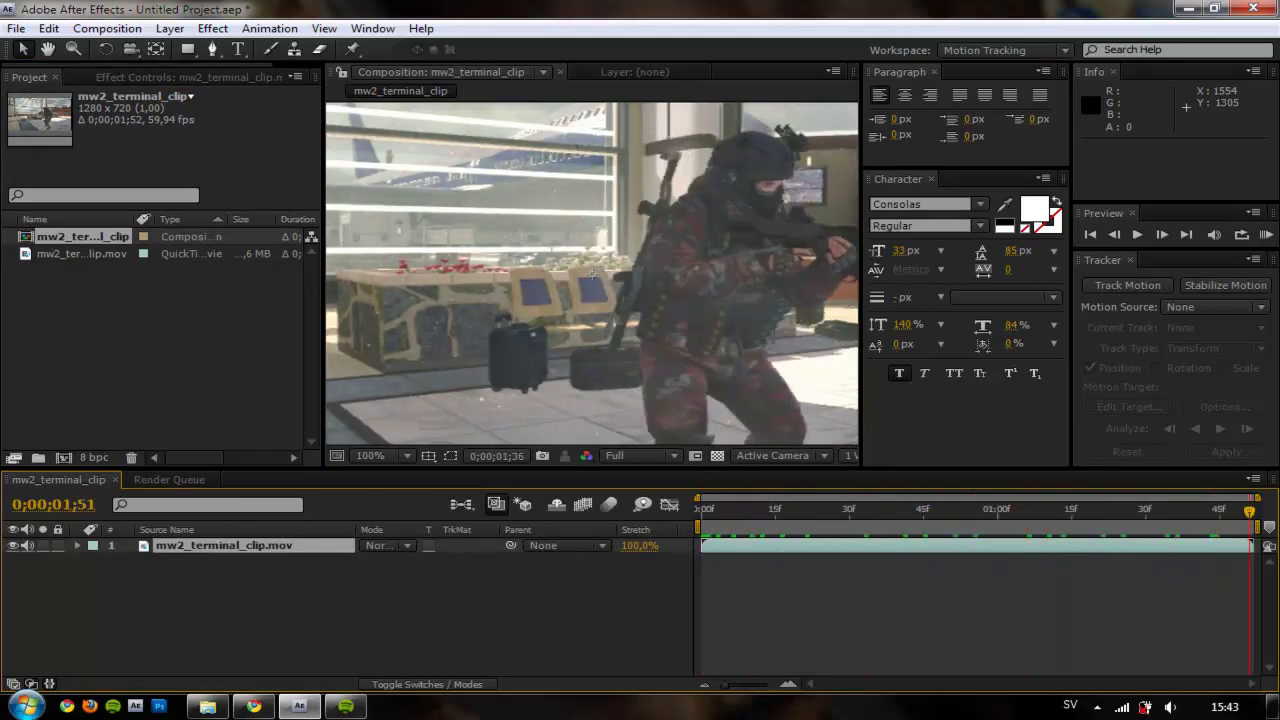
left_click(1245, 510)
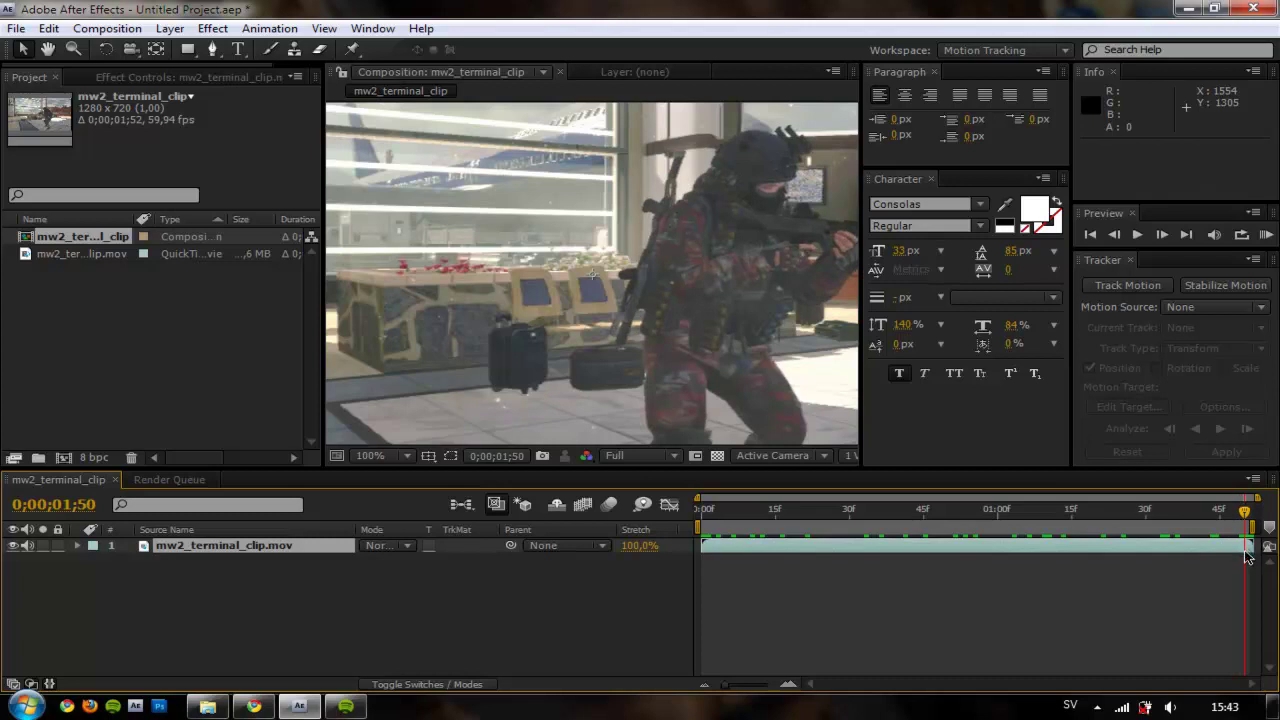
left_click(1235, 509)
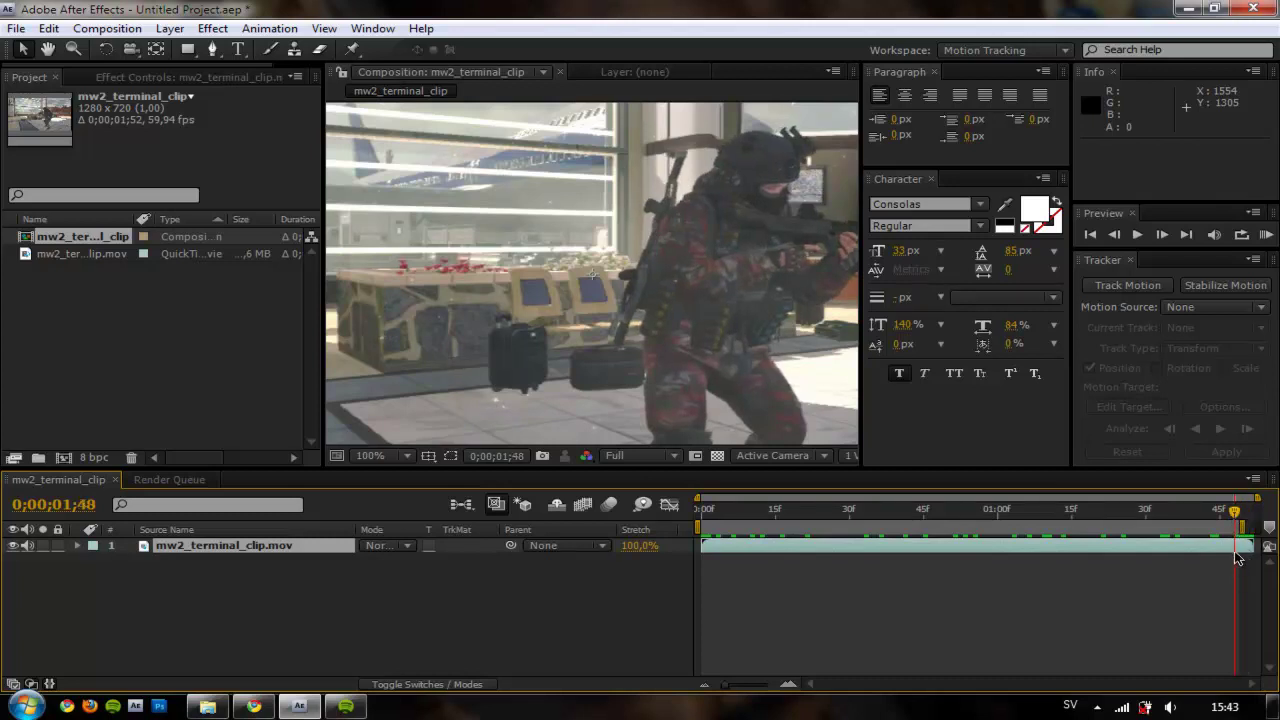
right_click(1220, 531)
left_click(1205, 586)
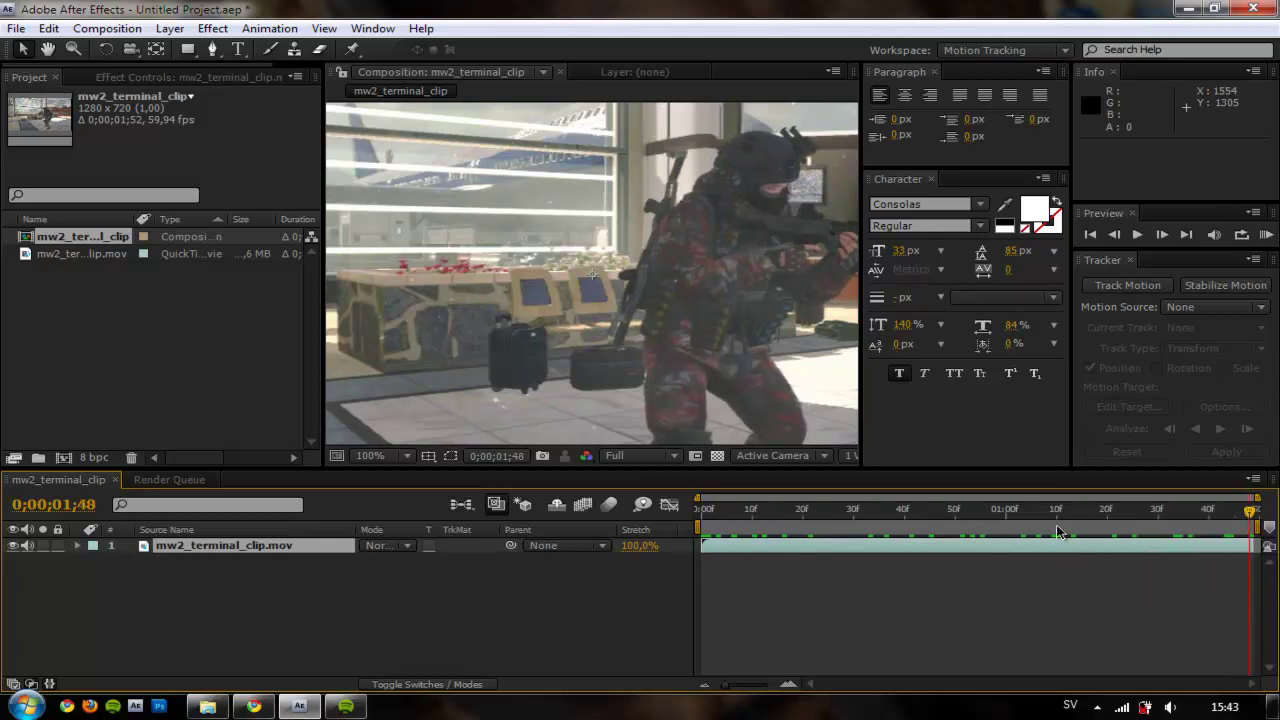
Return to the first frame and look over the soldier and the whole picture at 50% zoom.
left_click(706, 512)
key("space")
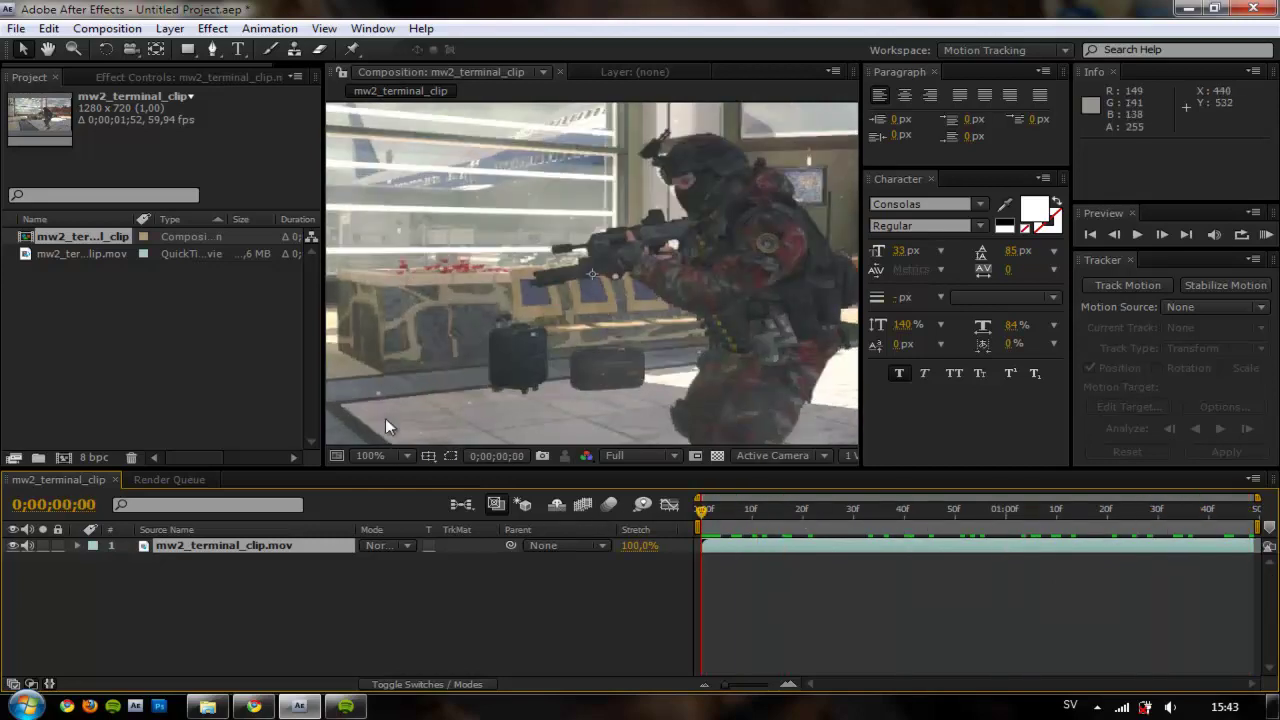
scroll(597, 236, "down", 2)
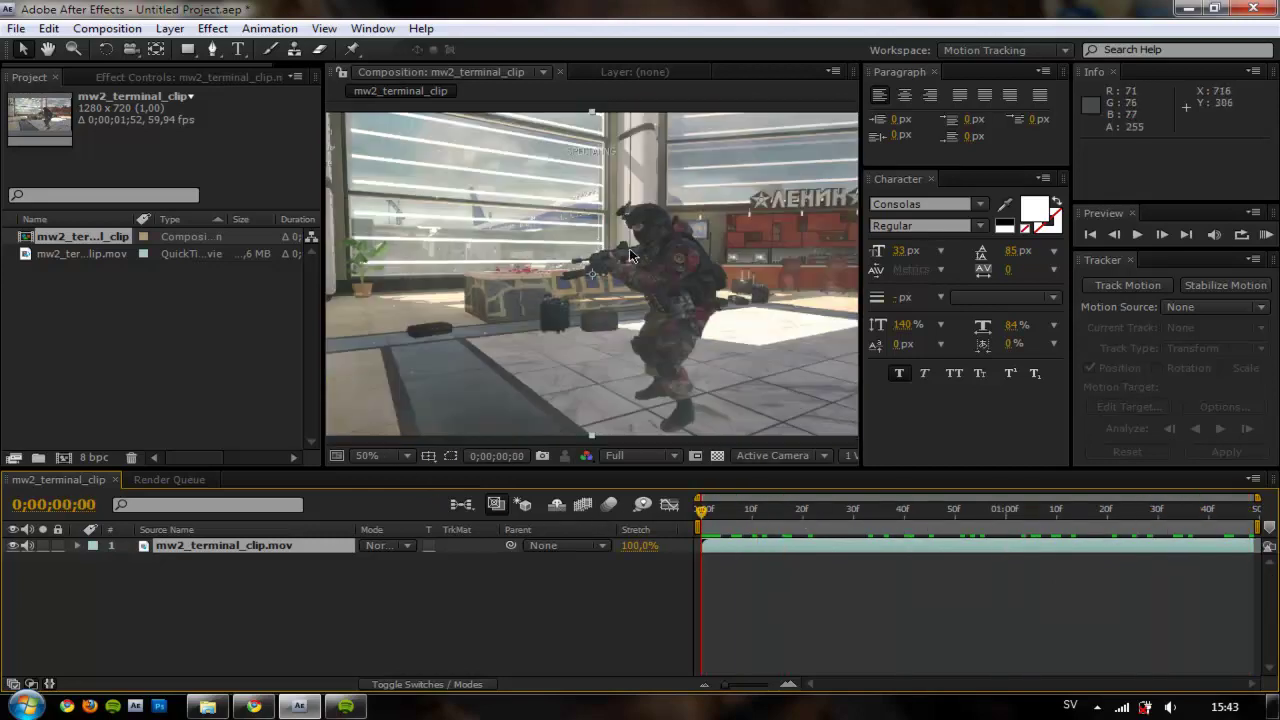
scroll(680, 240, "down", 2)
scroll(699, 239, "up", 2)
key("h")
left_click_drag(695, 263, 672, 245)
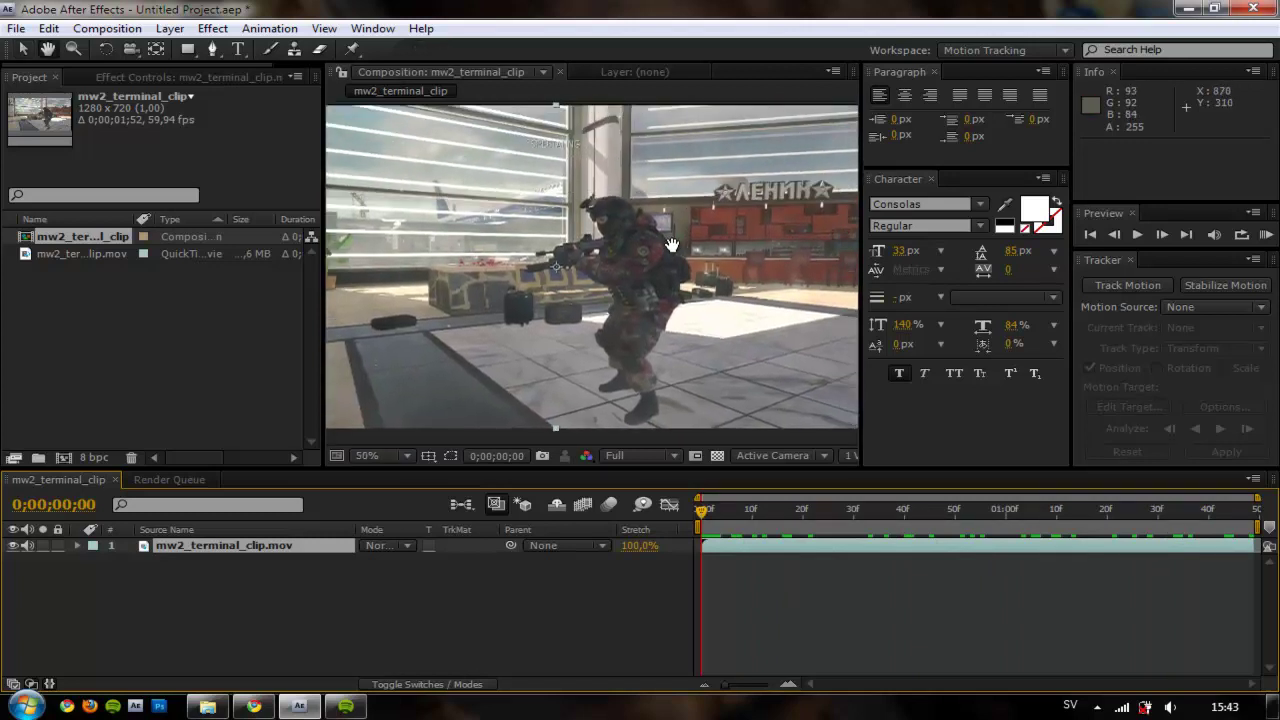
Create a white (FFFFFF) solid layer of 1280 x 720 px above the clip.
left_click(180, 585)
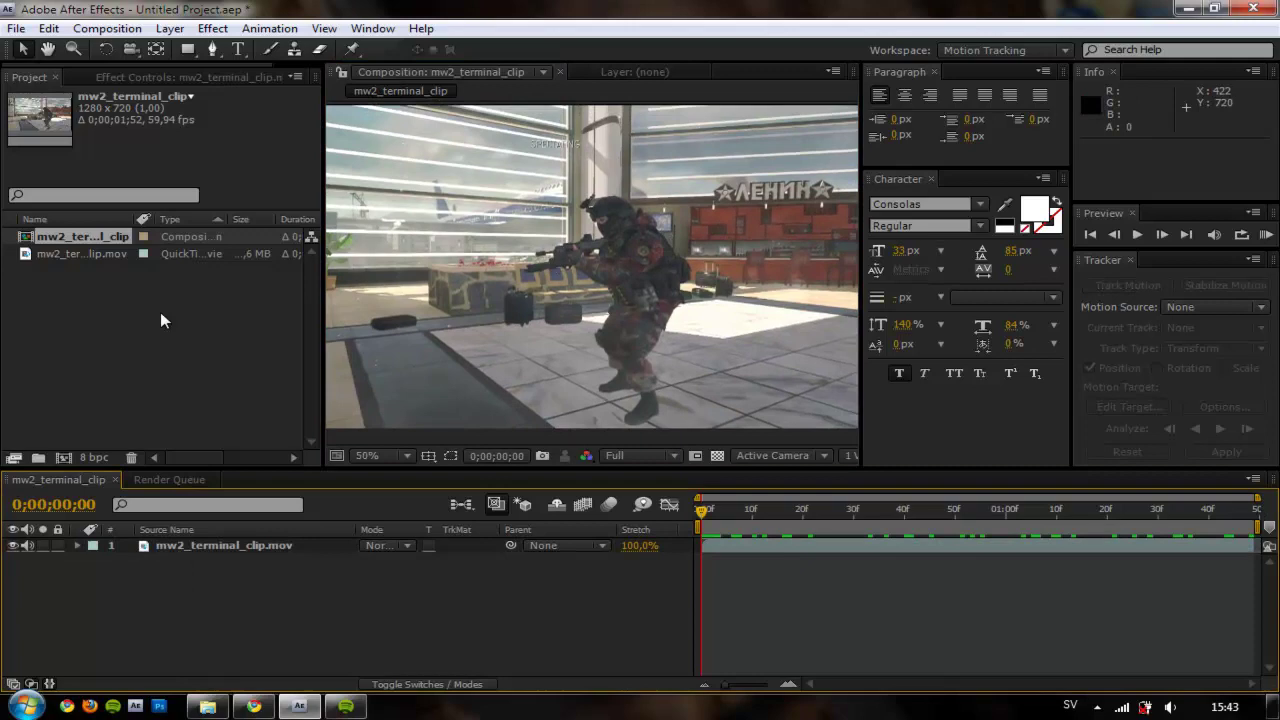
left_click(162, 28)
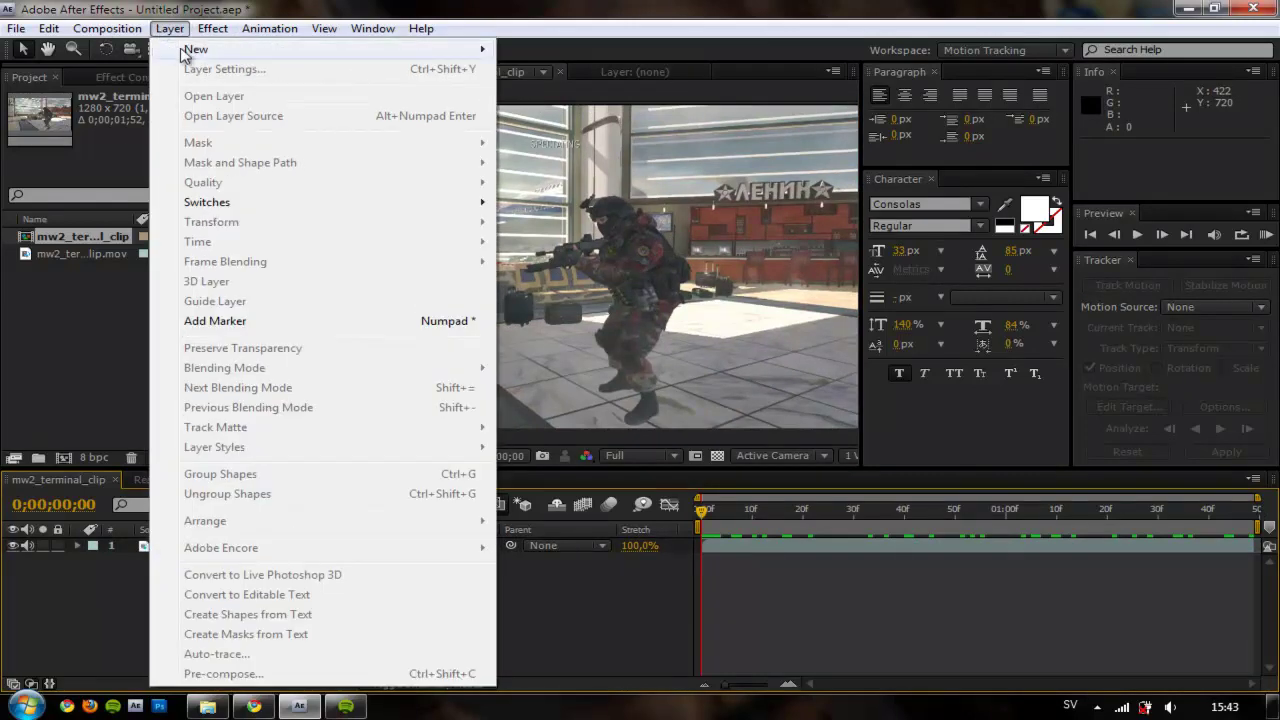
mouse_move(360, 56)
left_click(600, 80)
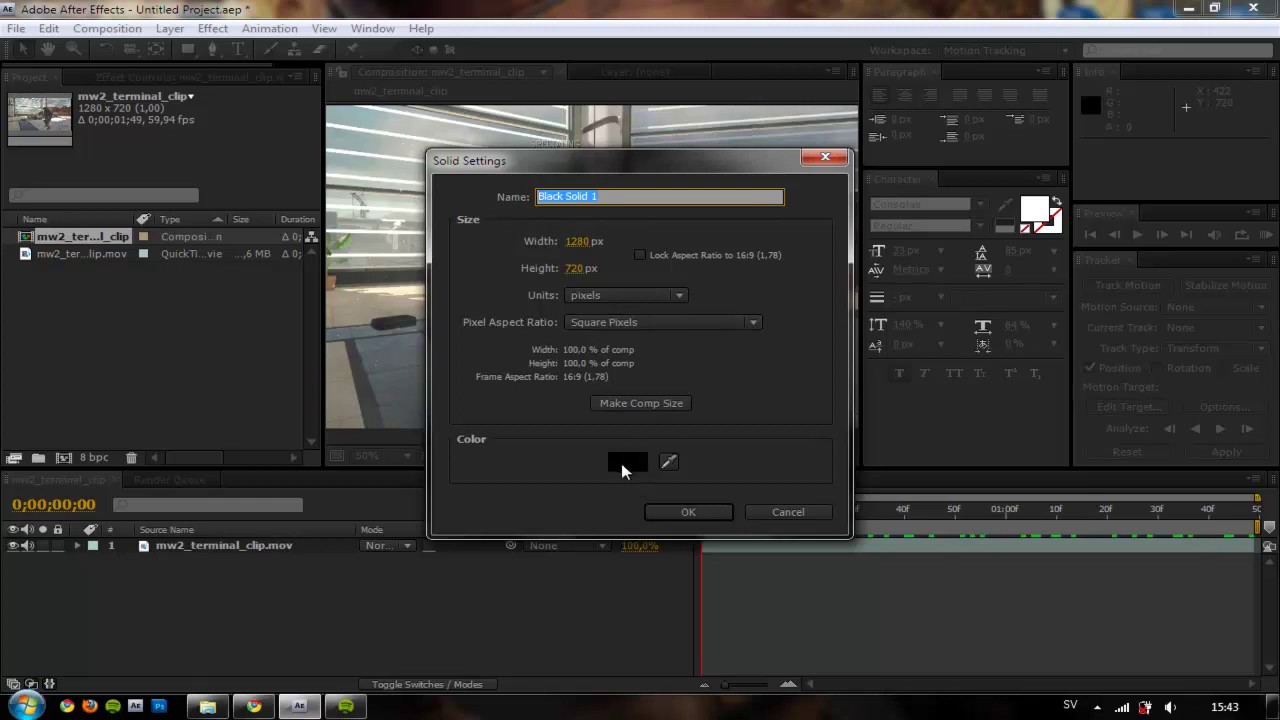
left_click(626, 462)
left_click_drag(1035, 614, 120, 228)
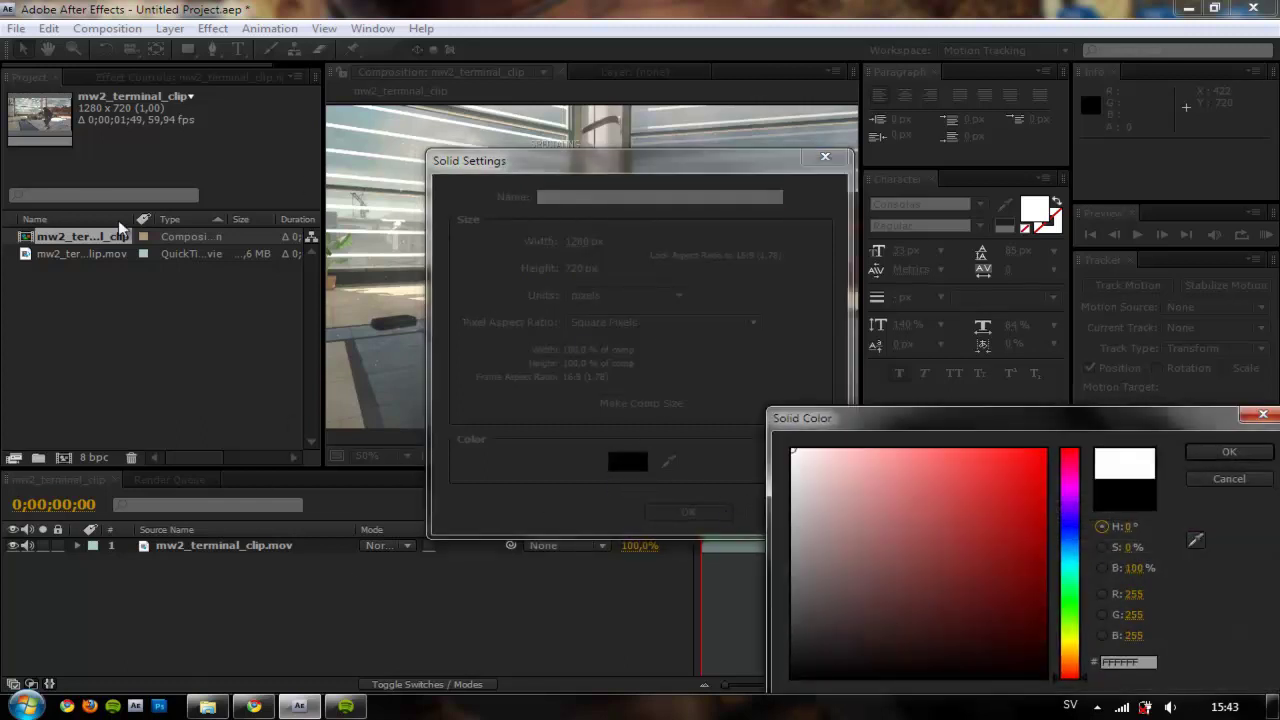
left_click(1232, 452)
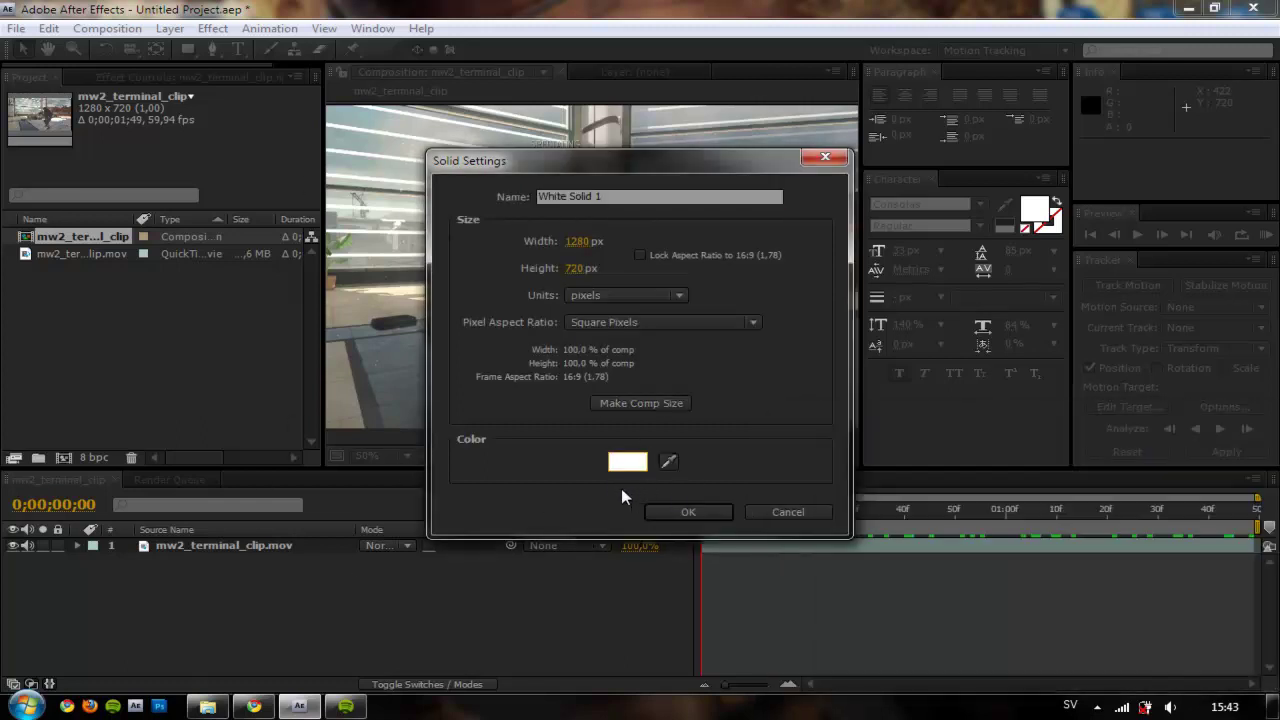
left_click(711, 514)
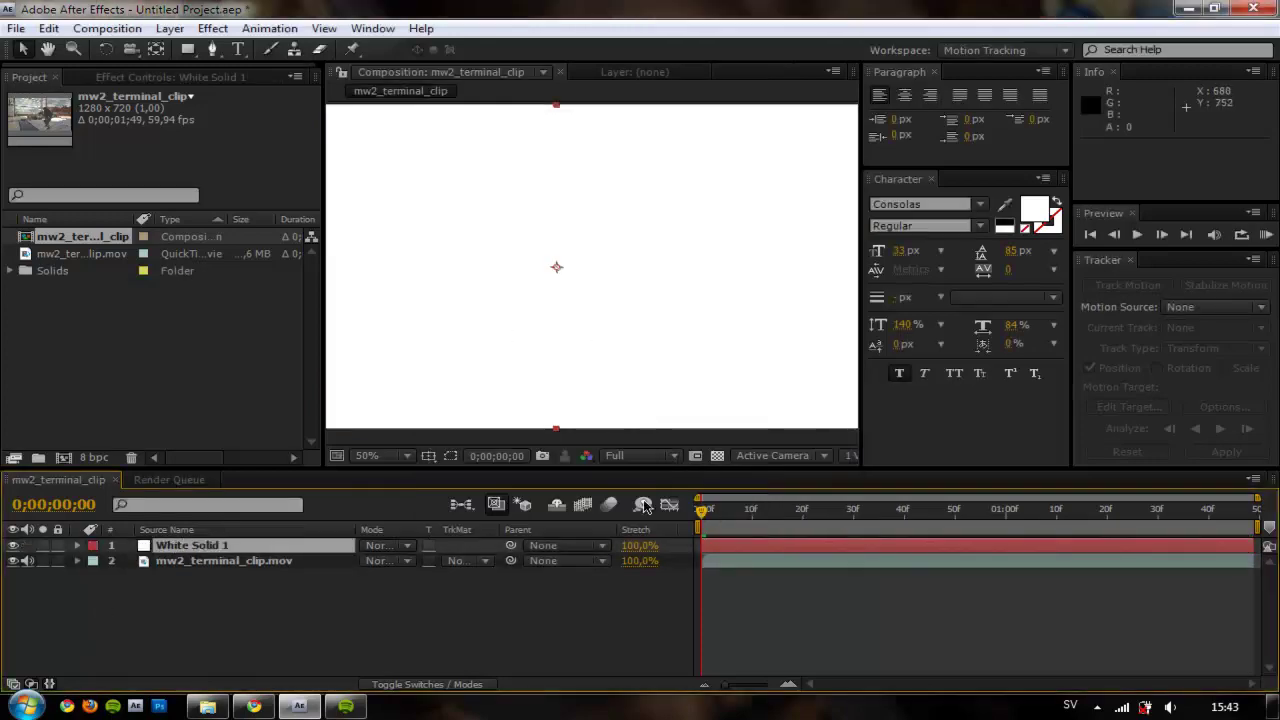
Apply the Video Copilot Optical Flares effect to White Solid 1.
right_click(231, 547)
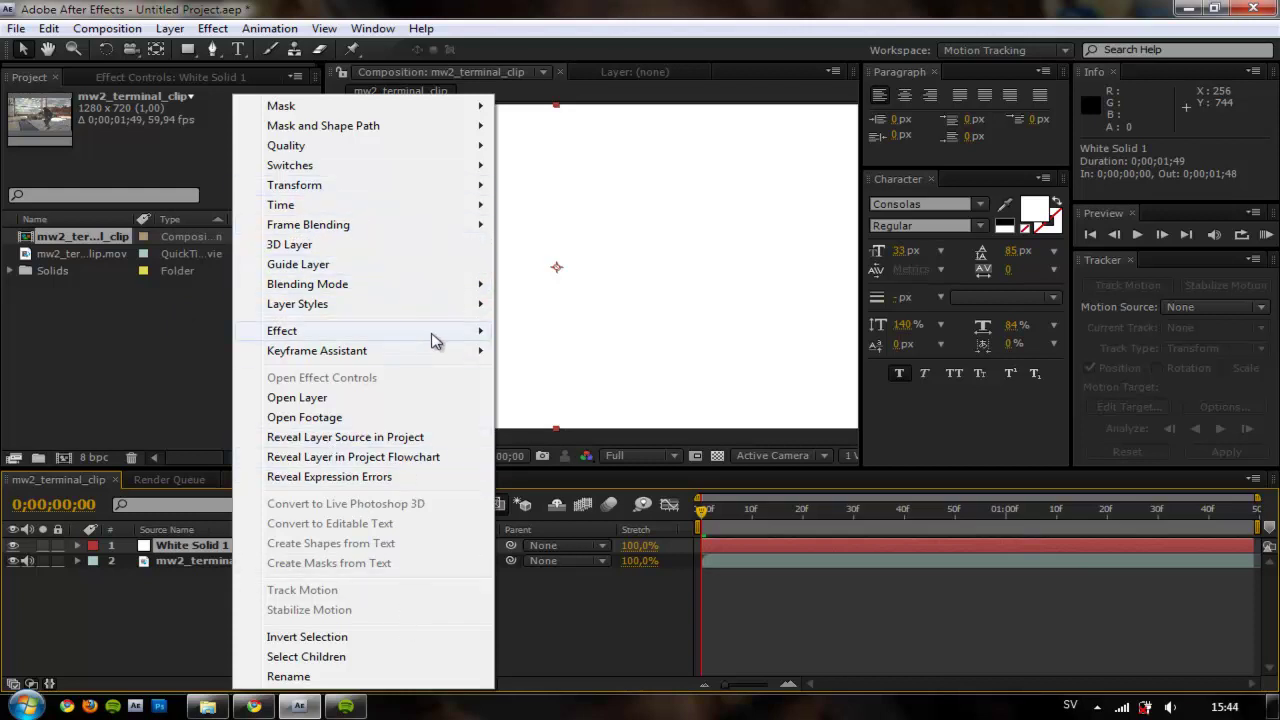
mouse_move(437, 334)
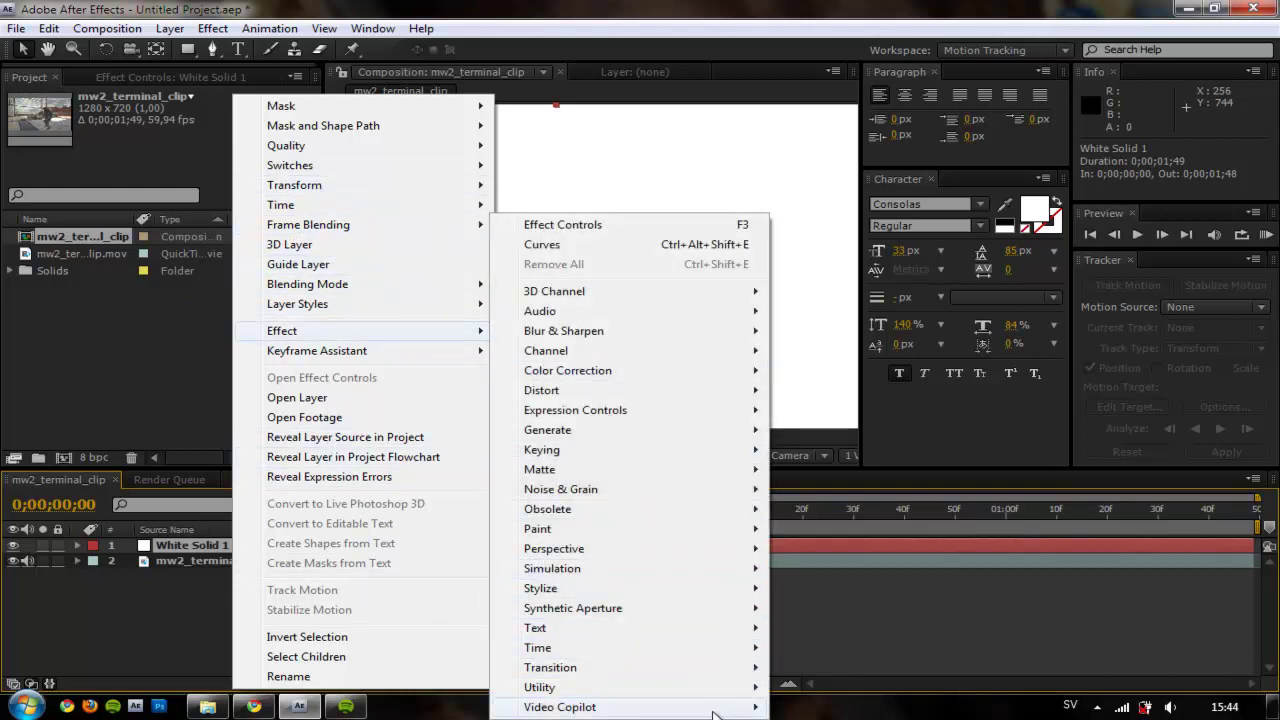
mouse_move(718, 707)
left_click(834, 688)
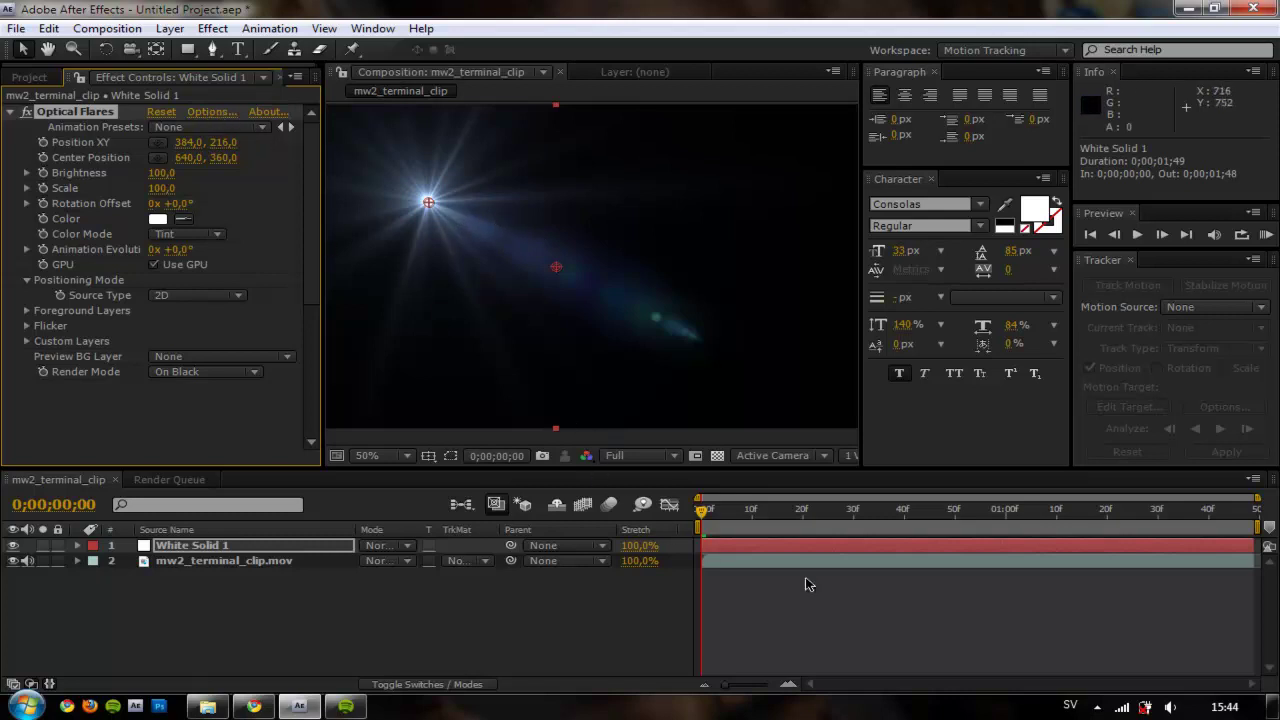
Set the blending mode of White Solid 1 to Screen.
scroll(506, 337, "down", 1)
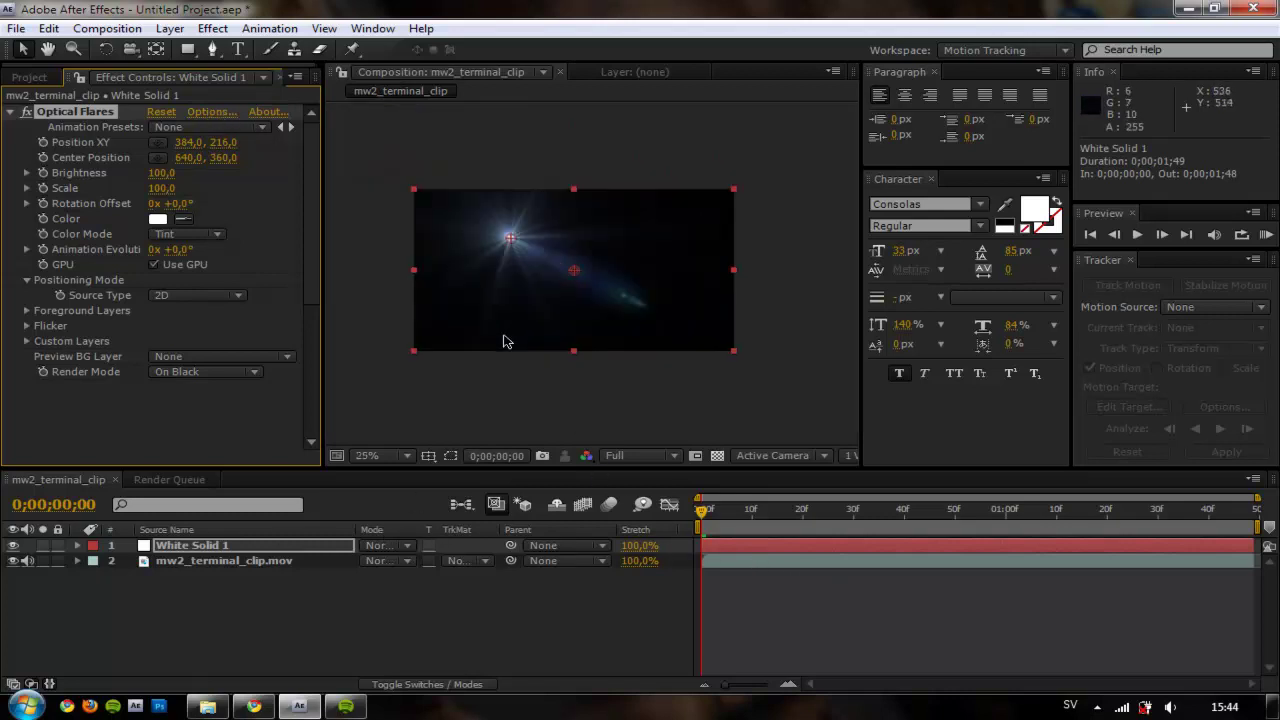
scroll(569, 351, "up", 1)
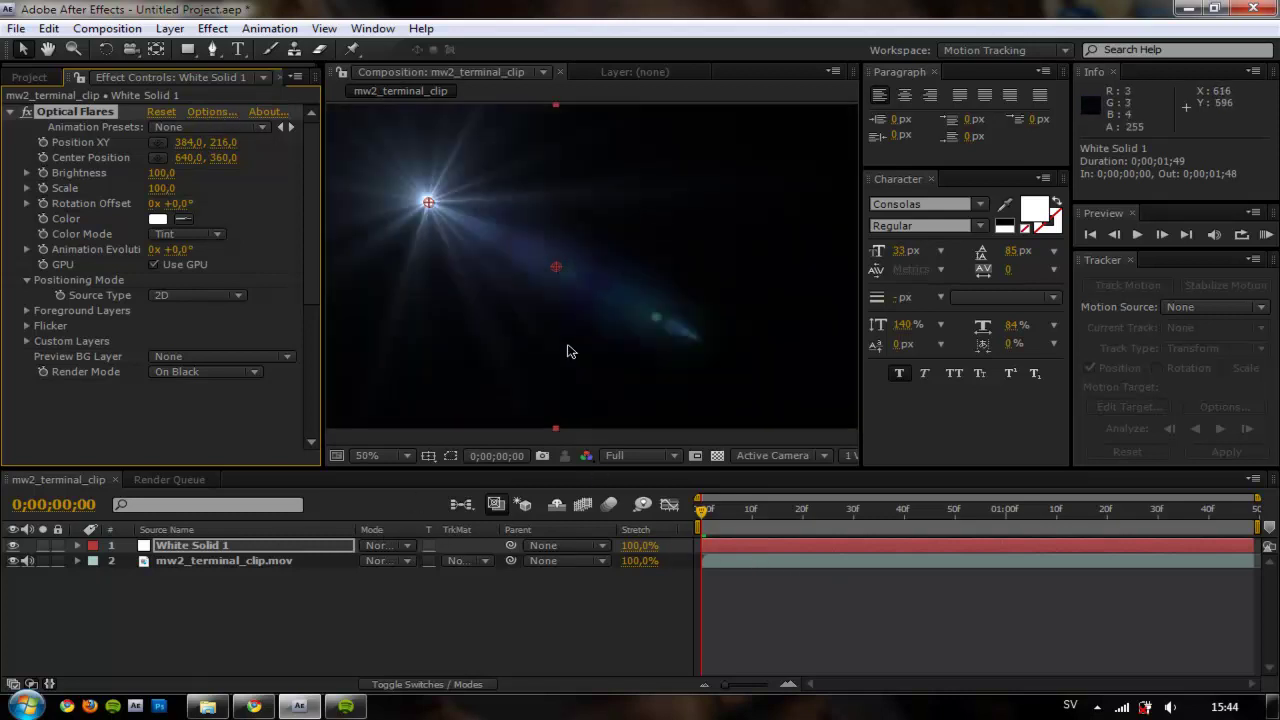
left_click(400, 548)
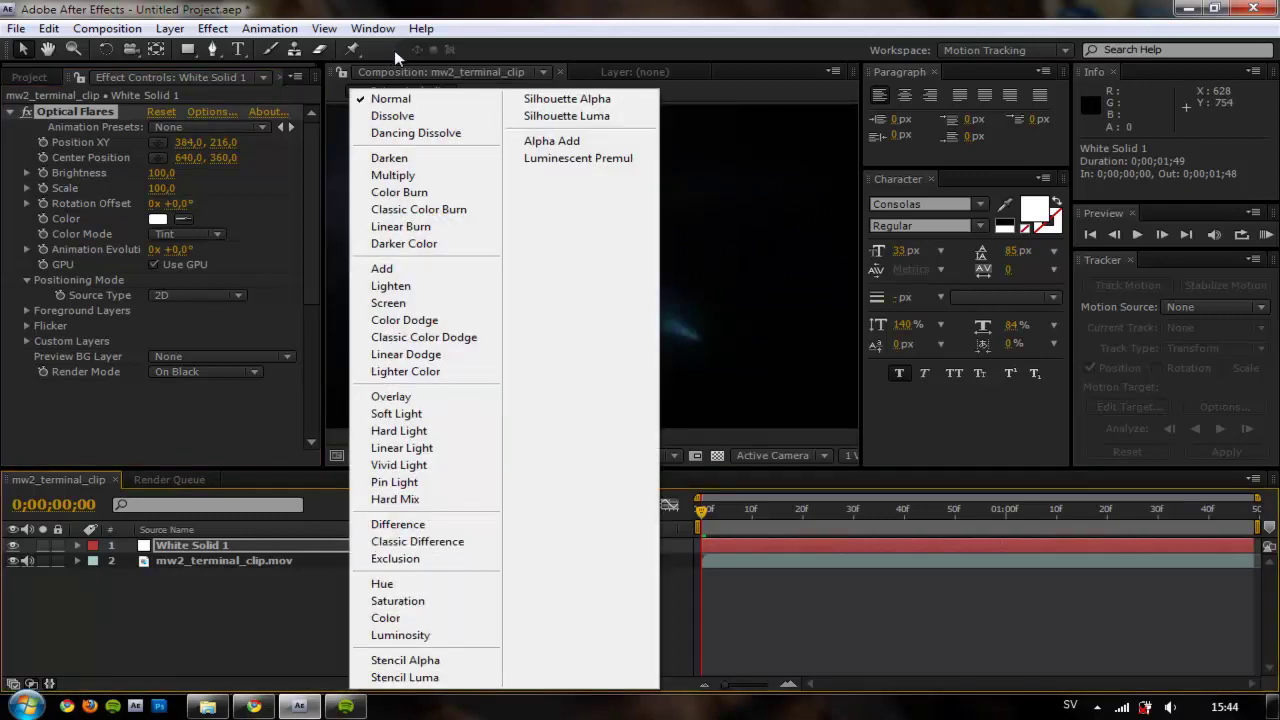
left_click(430, 305)
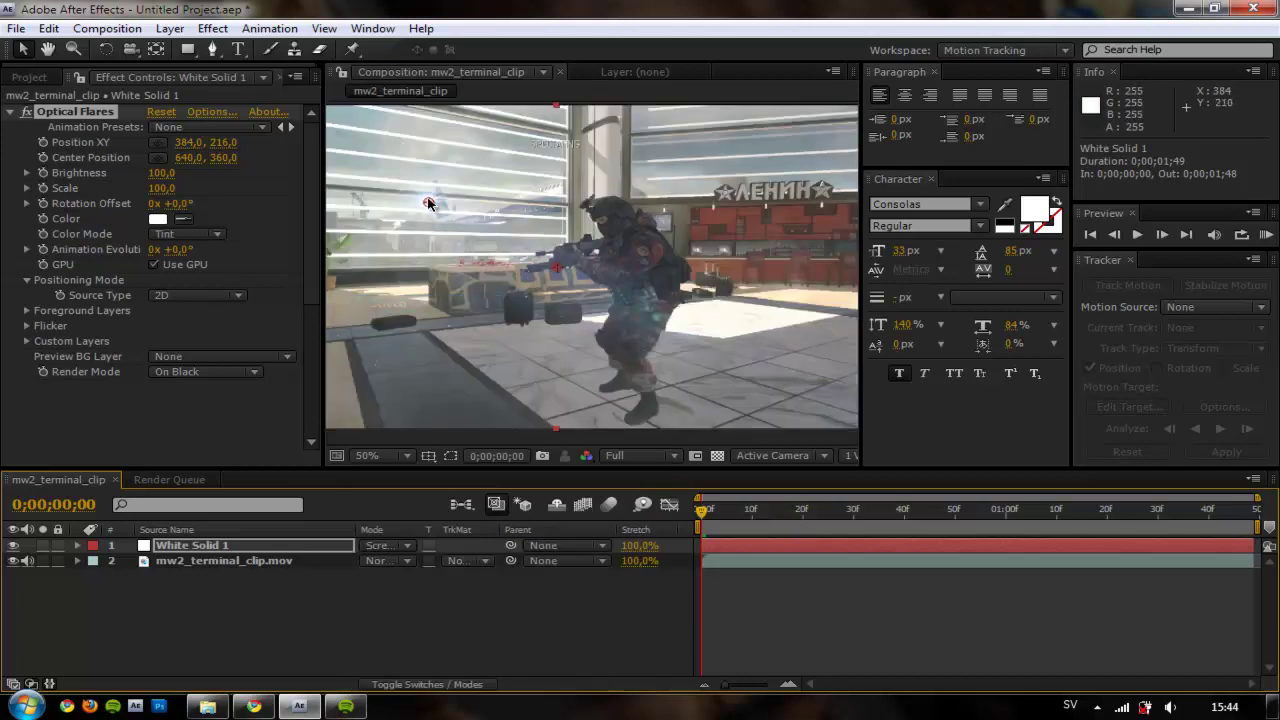
Move the flare's light source onto the soldier's shoulder at about 824, 284 and leave all layers deselected.
left_click_drag(428, 202, 648, 232)
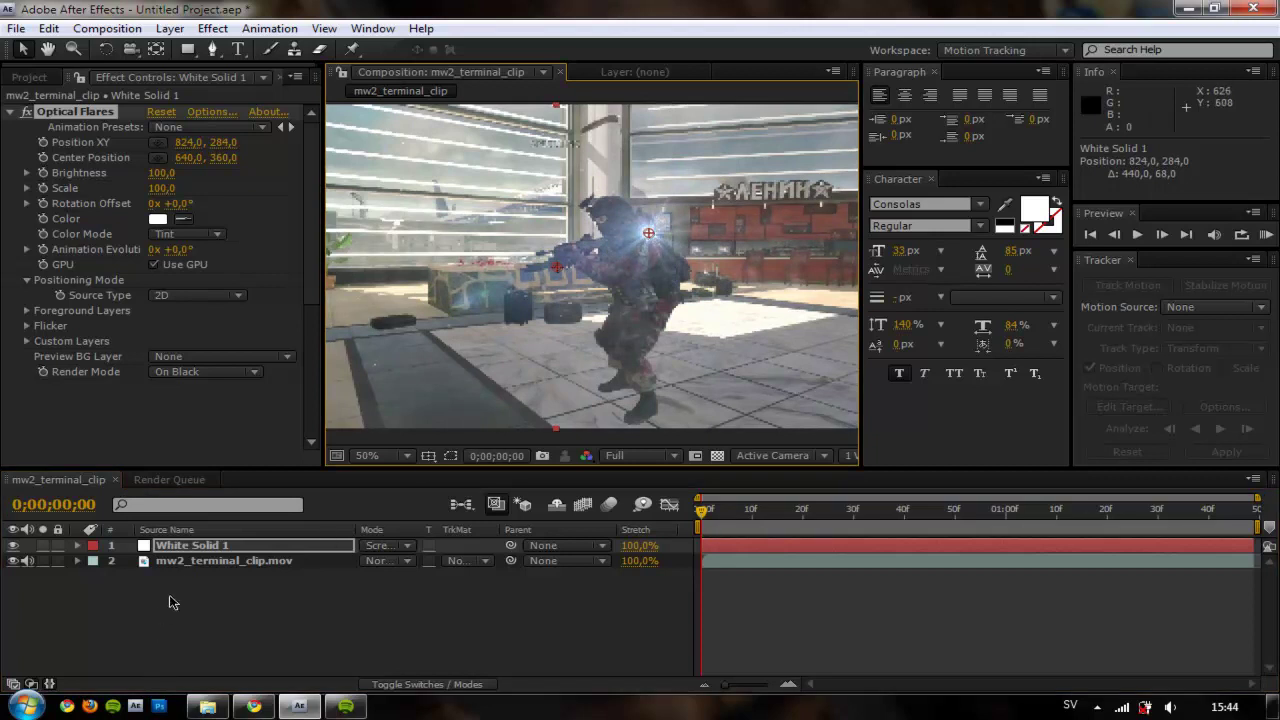
left_click(199, 563)
left_click(215, 546)
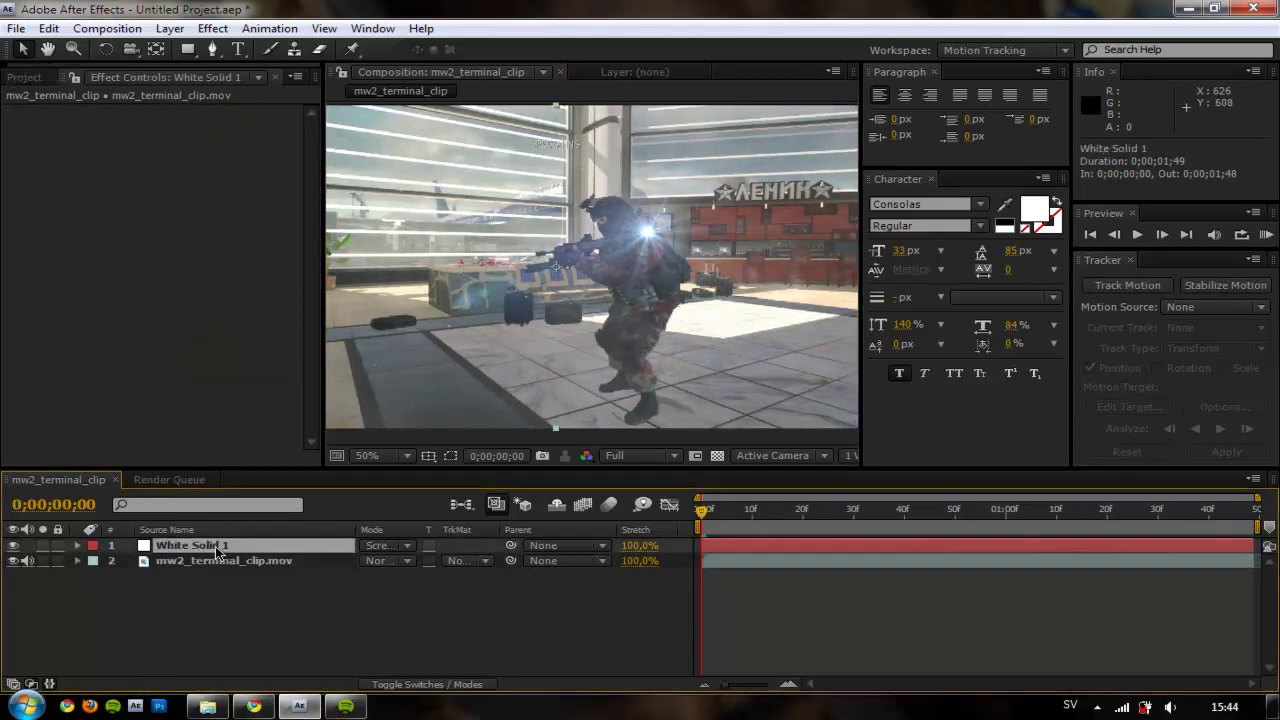
left_click(234, 606)
key("comma")
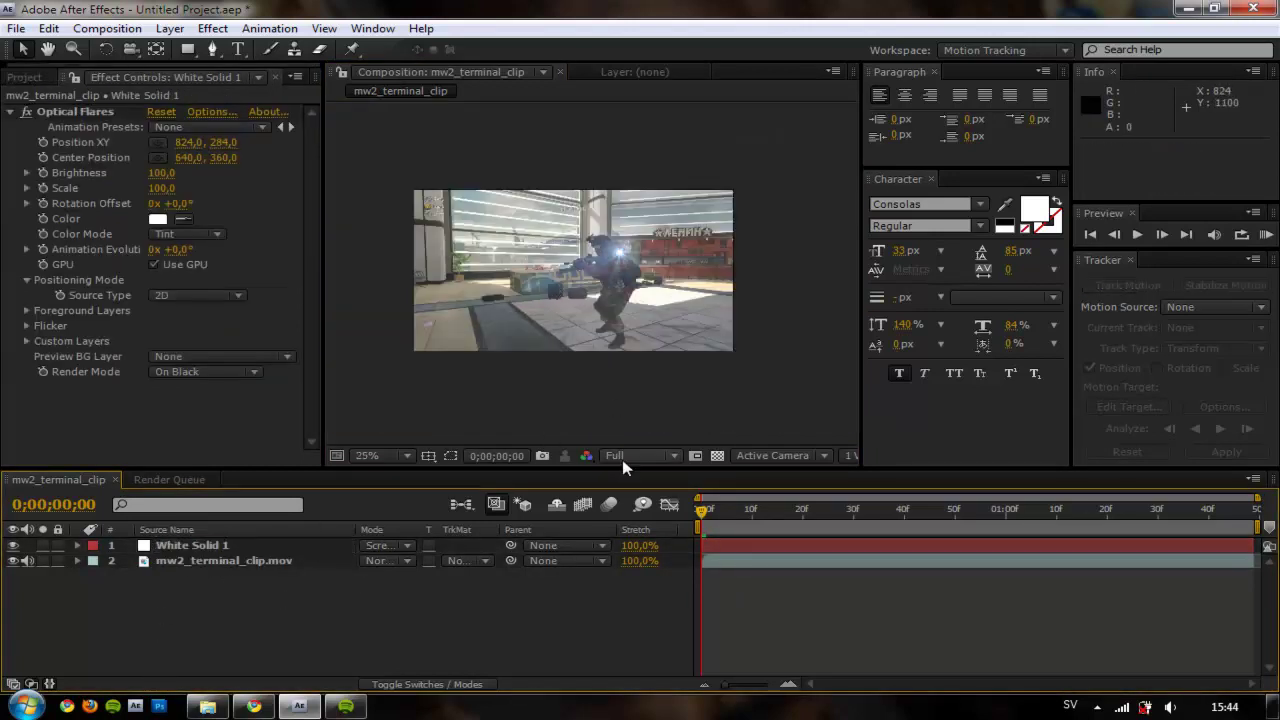
Scale the mw2_terminal_clip.mov layer up to about 123% so it extends past the composition frame.
key("period")
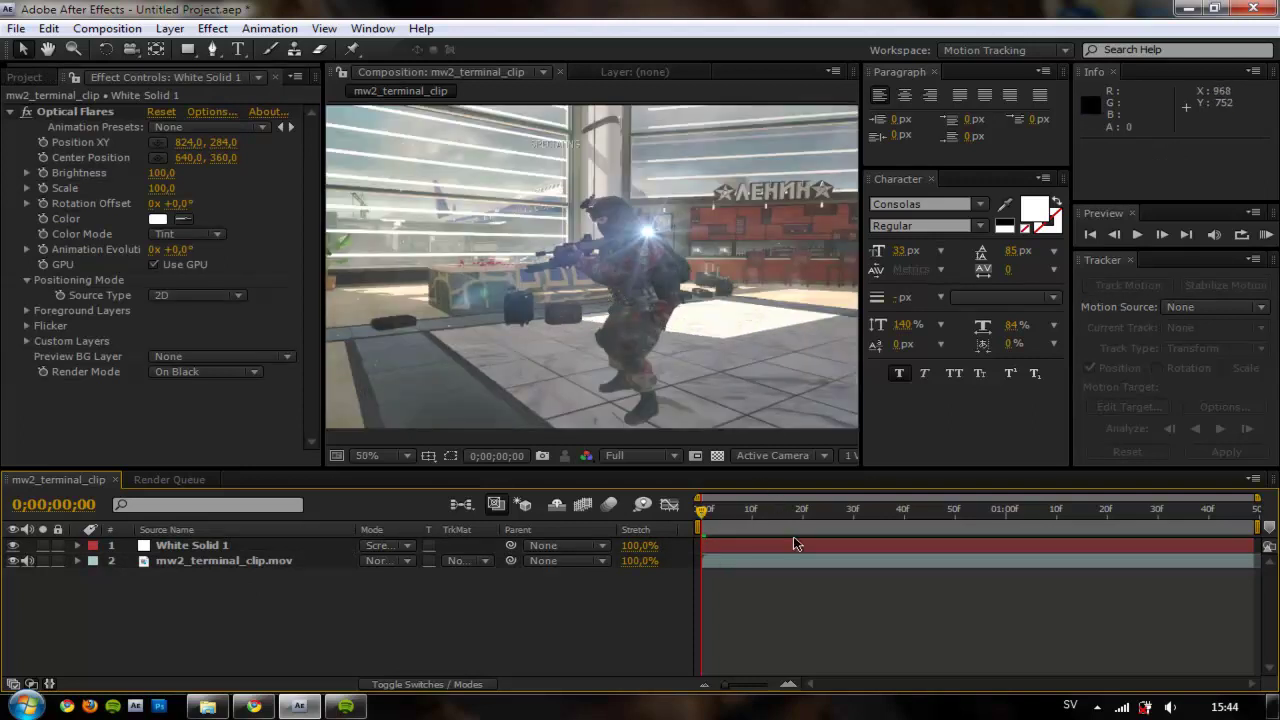
left_click(788, 566)
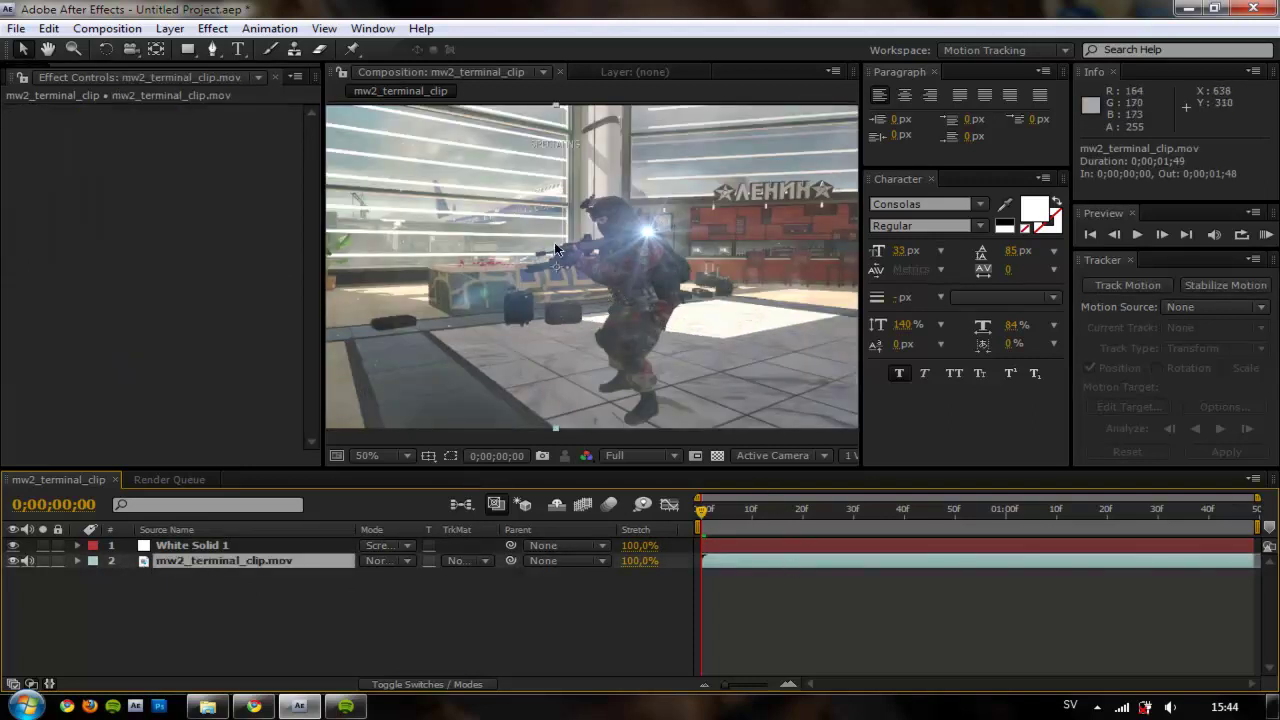
key("comma")
left_click_drag(736, 194, 815, 177)
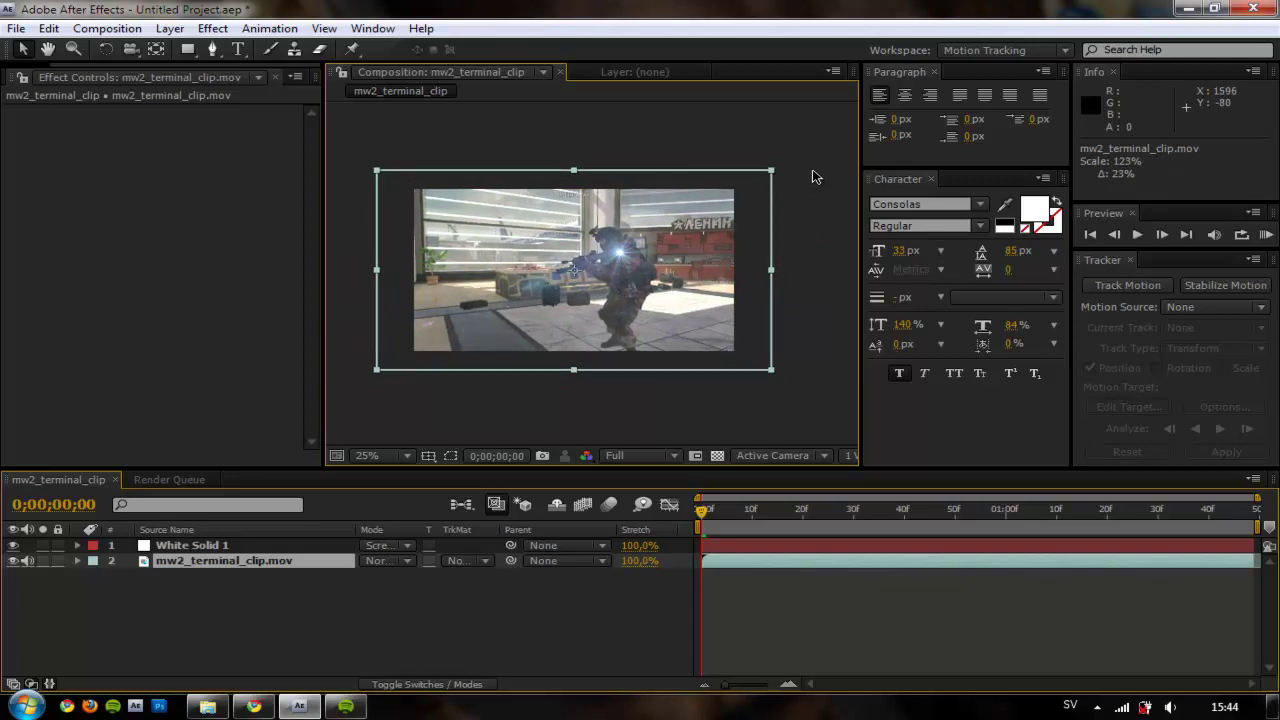
scroll(690, 238, "up", 1)
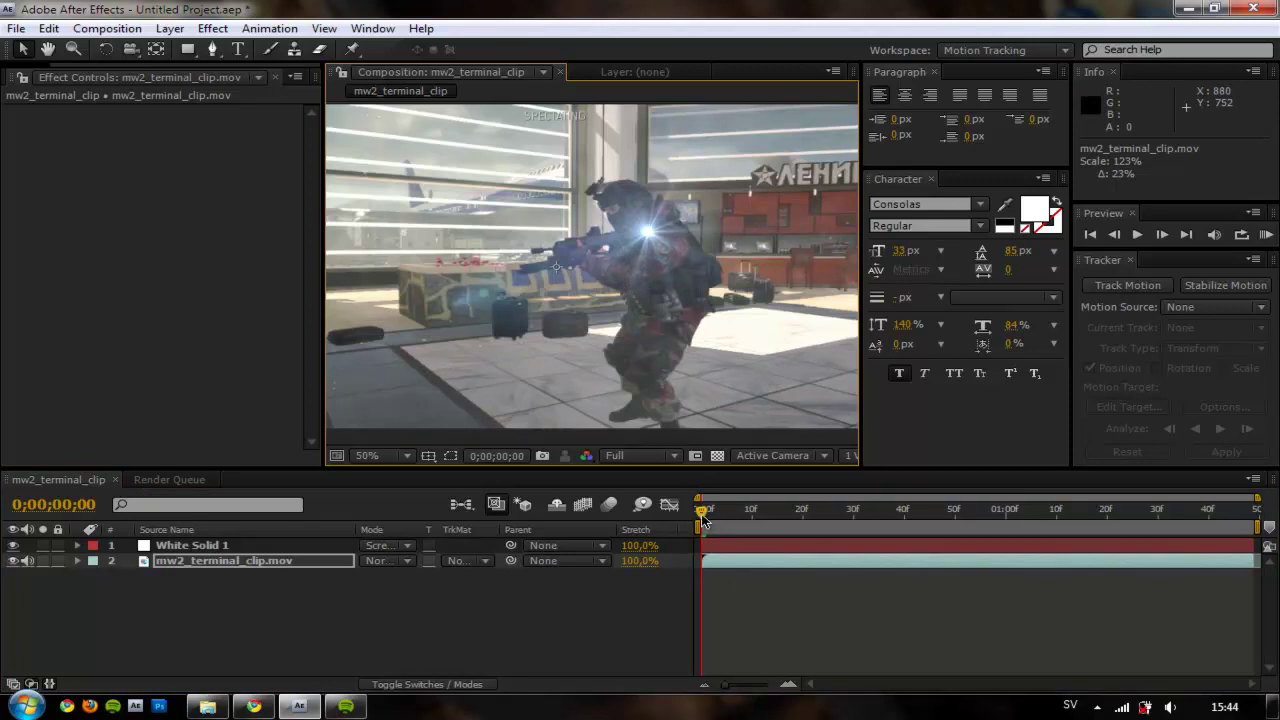
Undo the last move of the clip and shift the Optical Flares light off the soldier to just above the rifle's muzzle.
left_click_drag(703, 517, 668, 509)
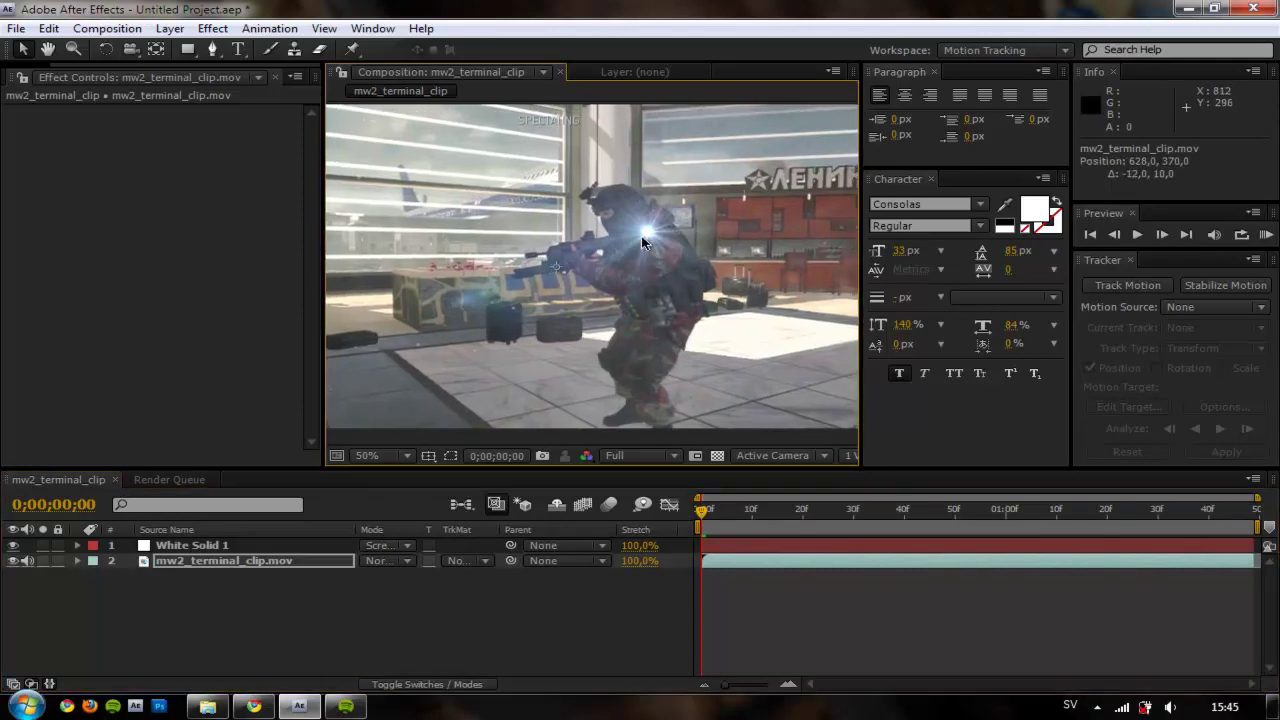
key("ctrl+z")
left_click(258, 546)
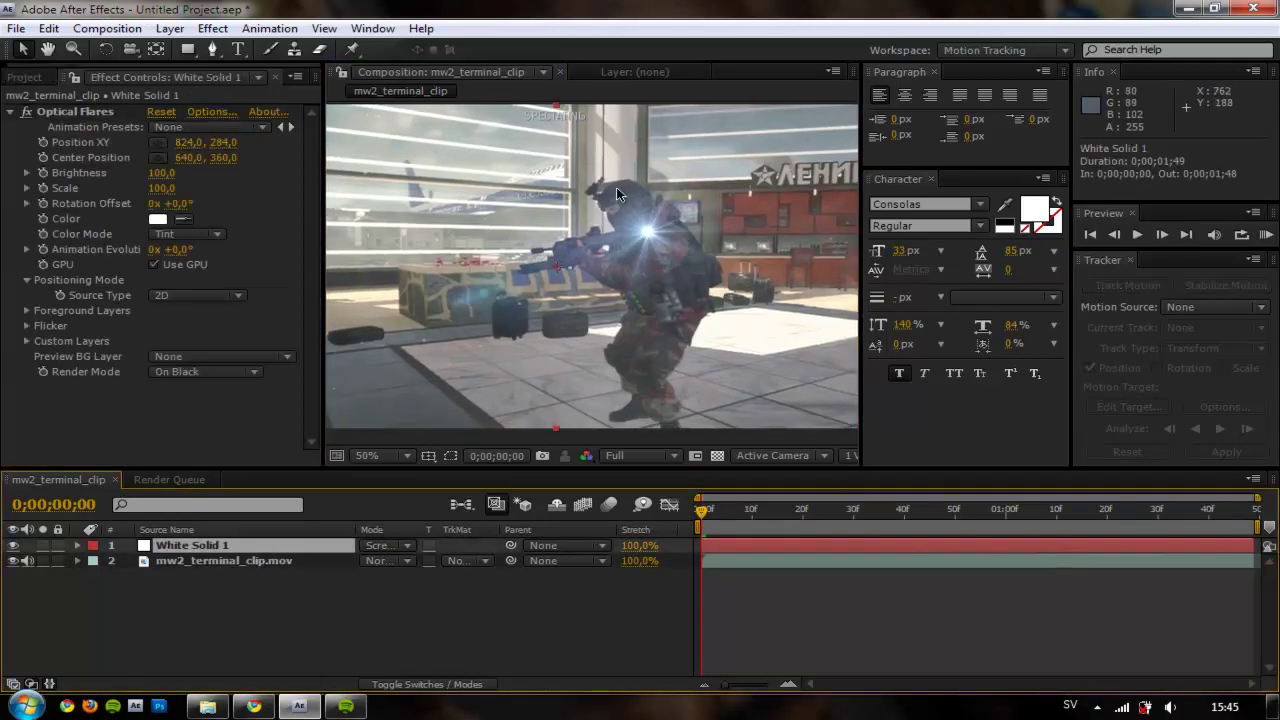
left_click(76, 112)
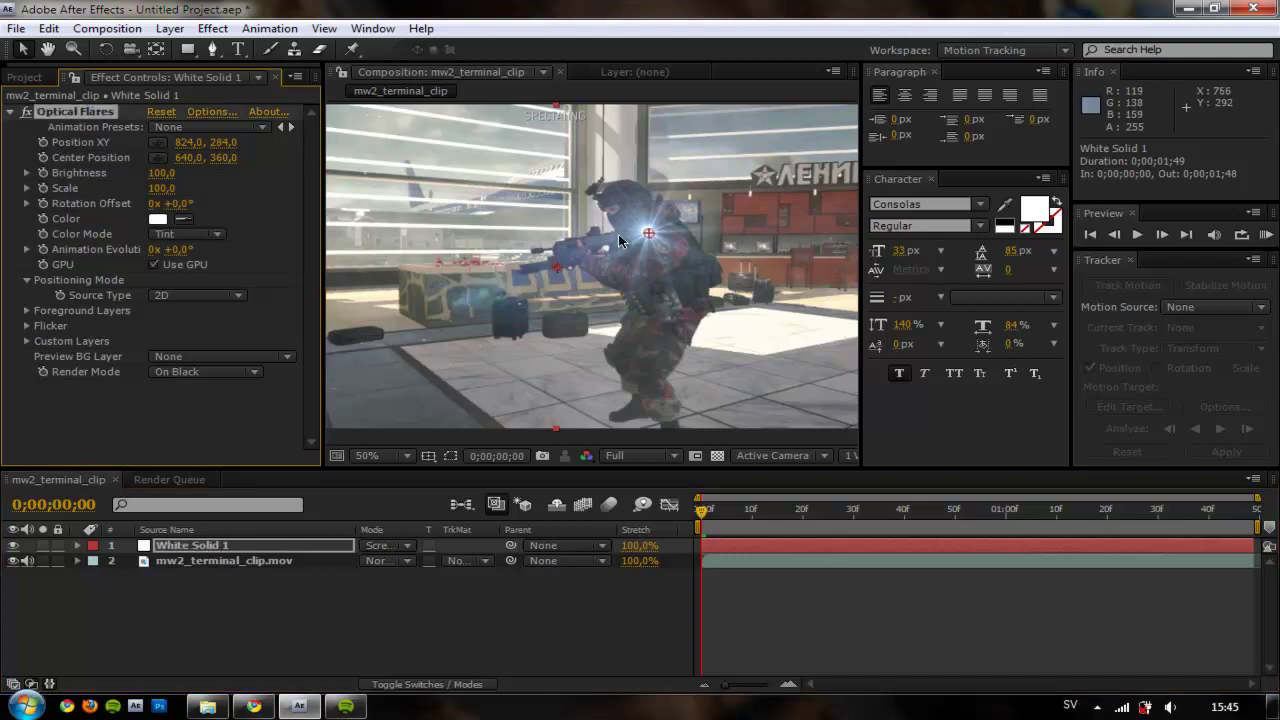
left_click_drag(648, 235, 513, 210)
Add a new null object above the flare solid and the clip.
left_click(226, 562)
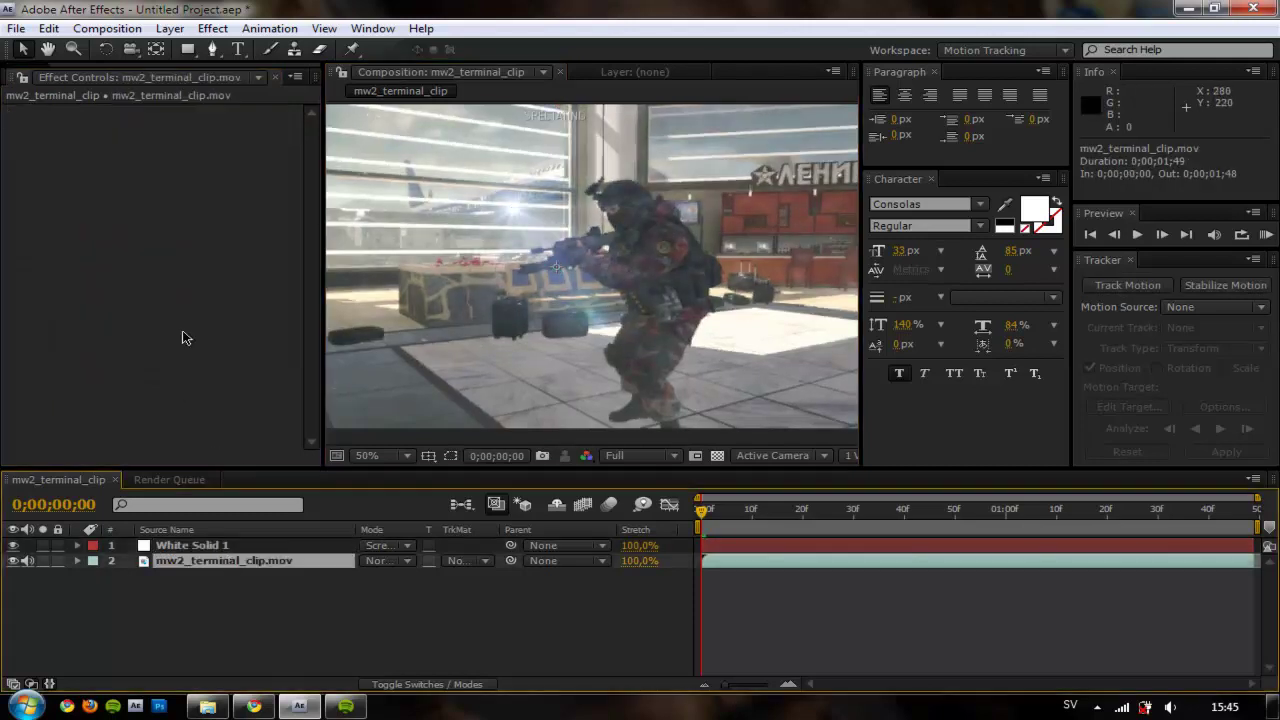
left_click(170, 28)
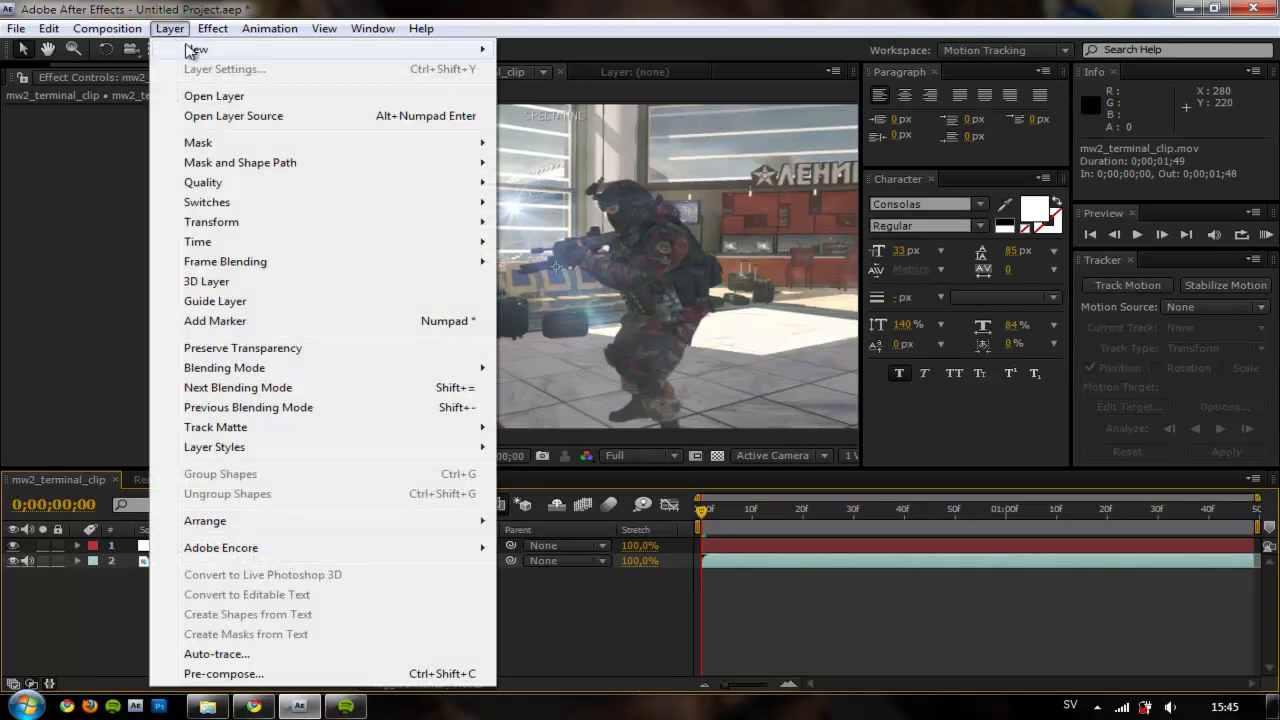
mouse_move(200, 49)
left_click(634, 132)
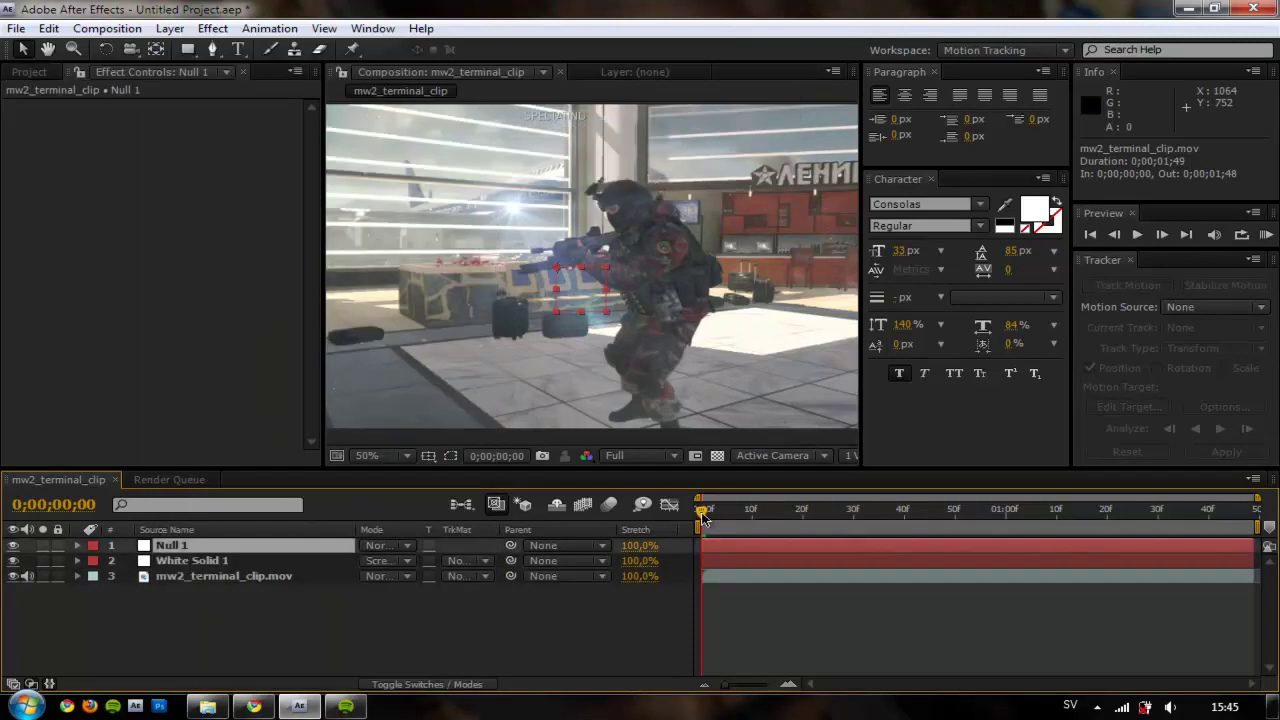
mouse_move(704, 514)
left_mouse_down()
mouse_move(829, 514)
mouse_move(703, 514)
left_mouse_up()
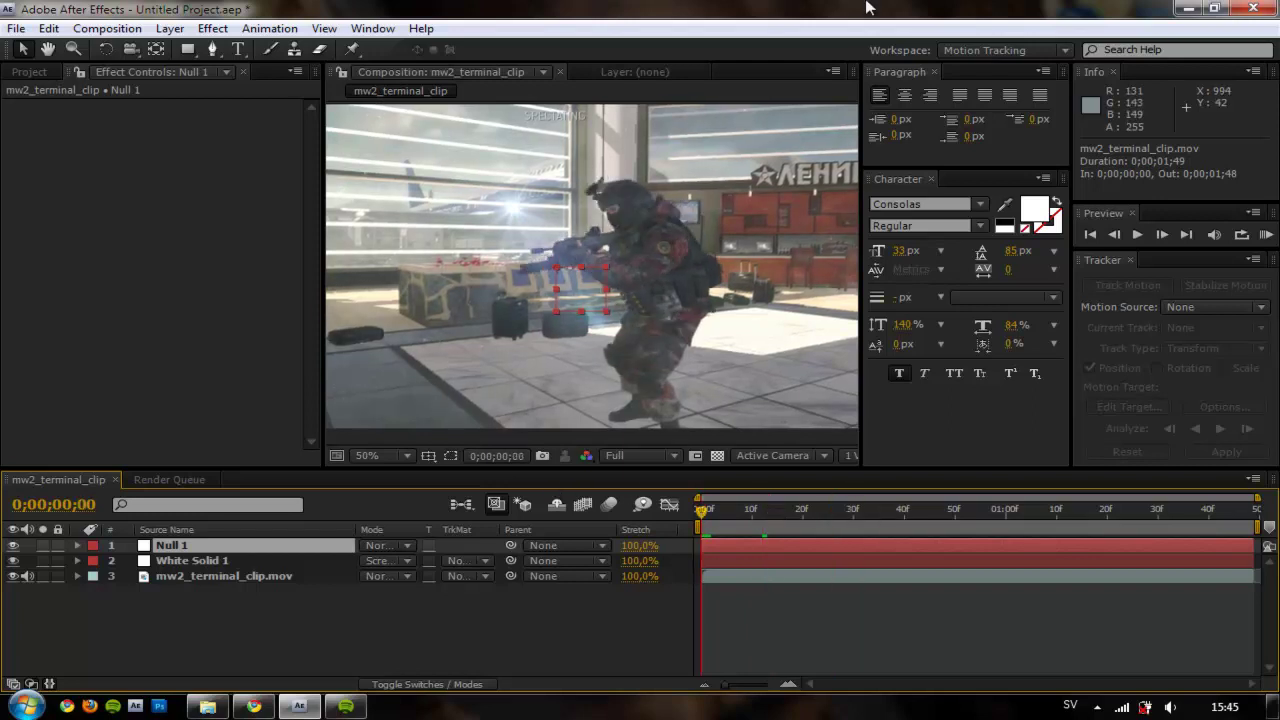
left_click(1031, 52)
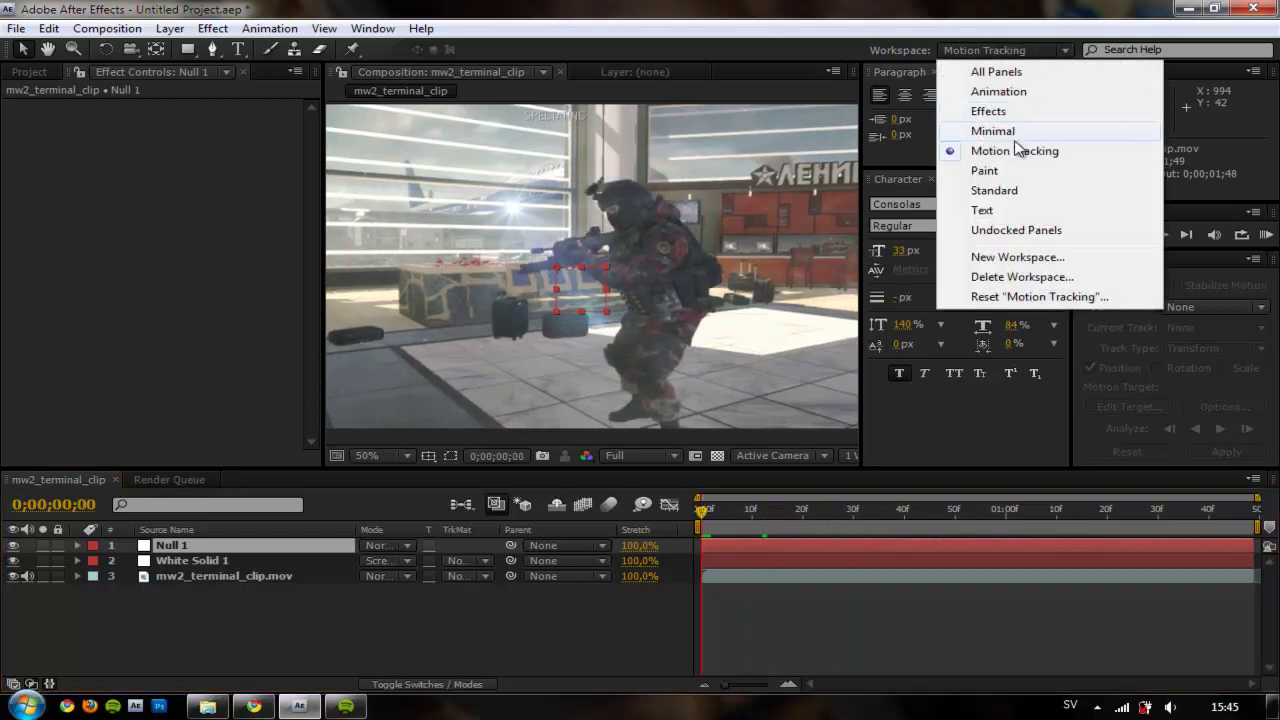
left_click(977, 35)
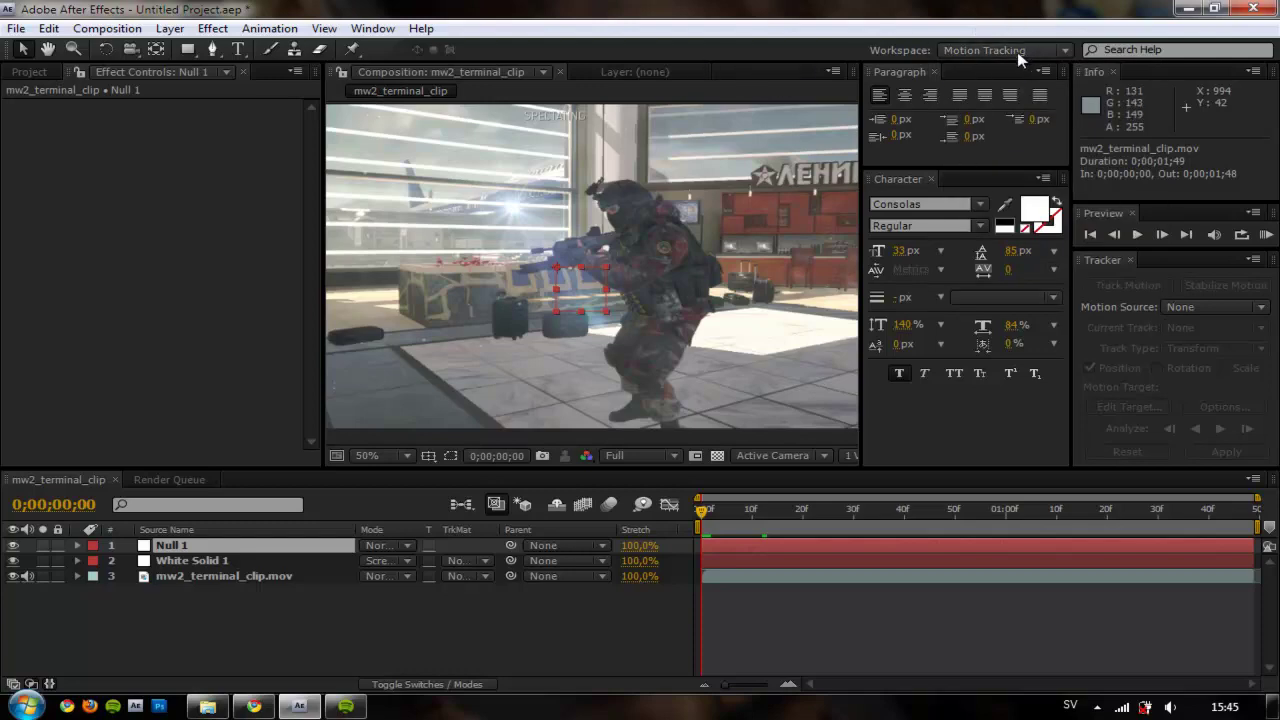
left_click(371, 28)
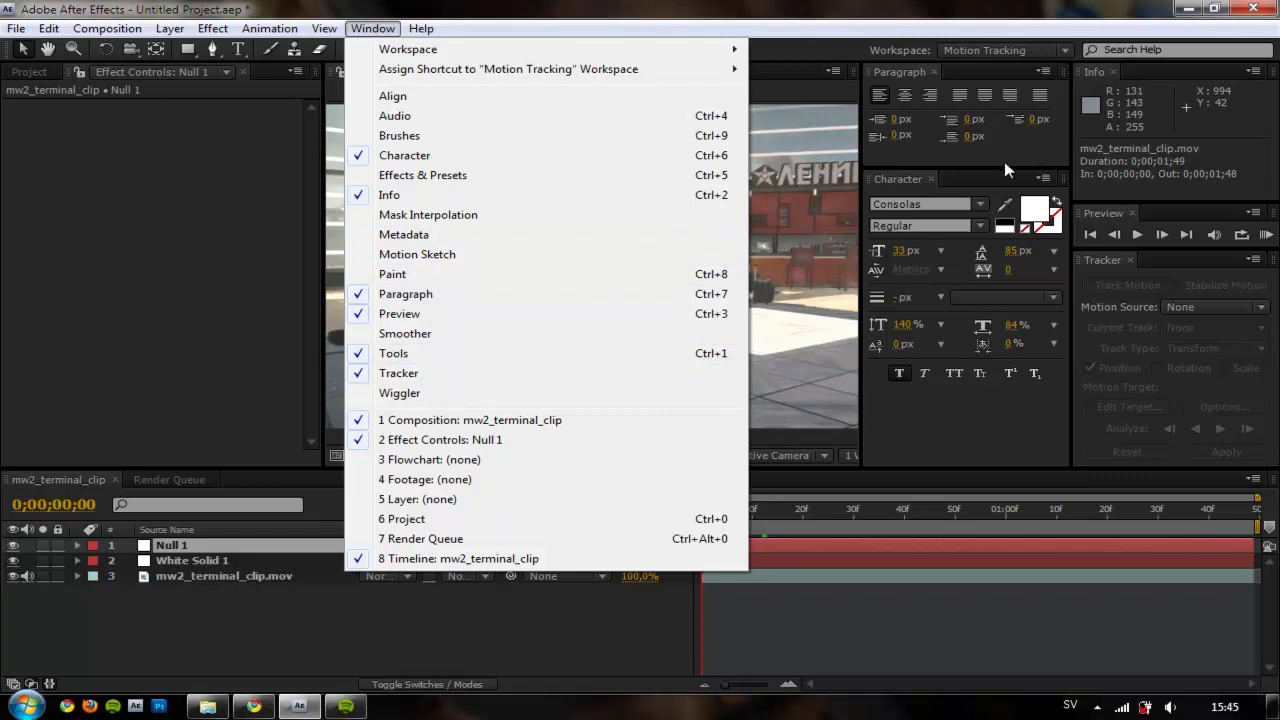
left_click(1100, 256)
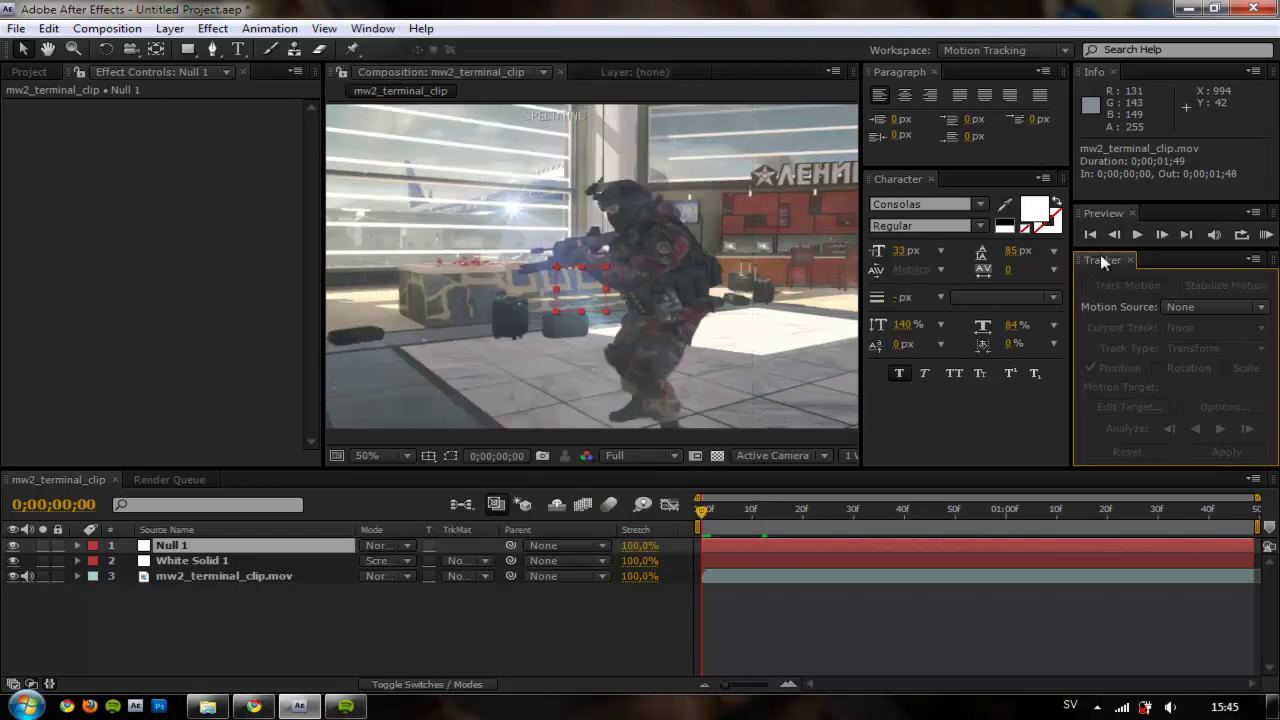
Choose mw2_terminal_clip.mov as the motion source and start a motion track on it.
left_click(1207, 310)
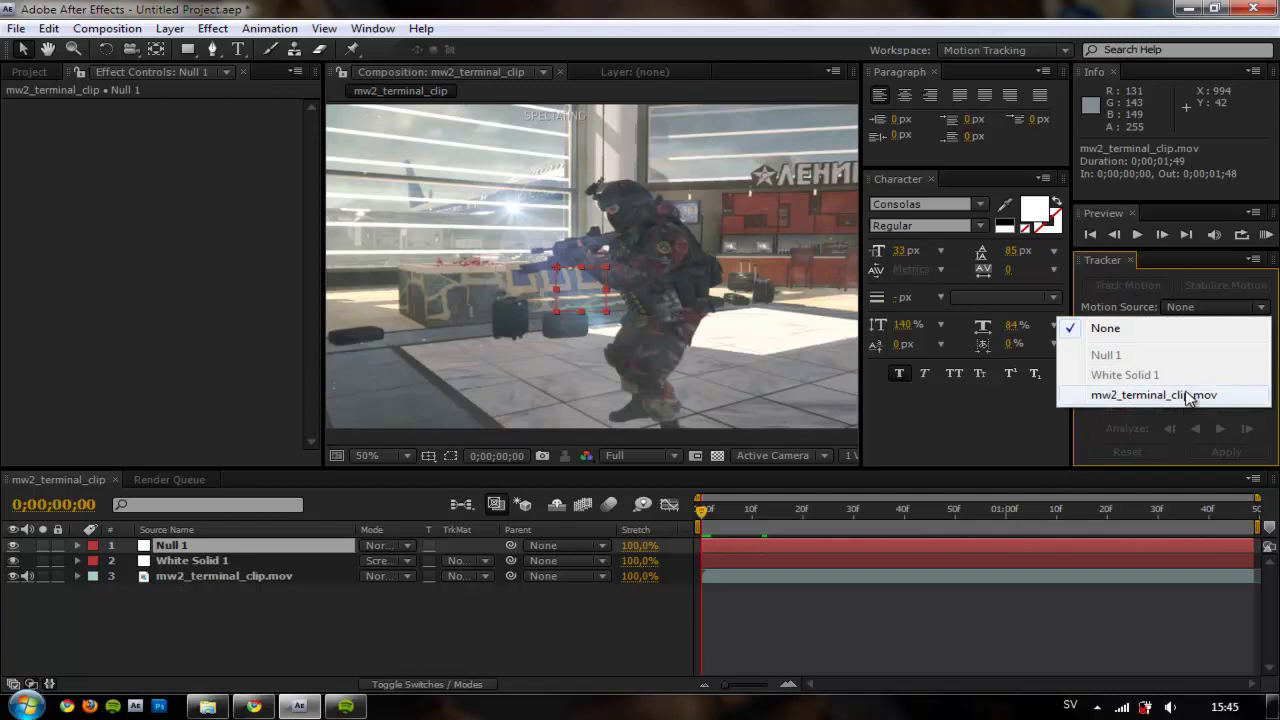
left_click(1153, 395)
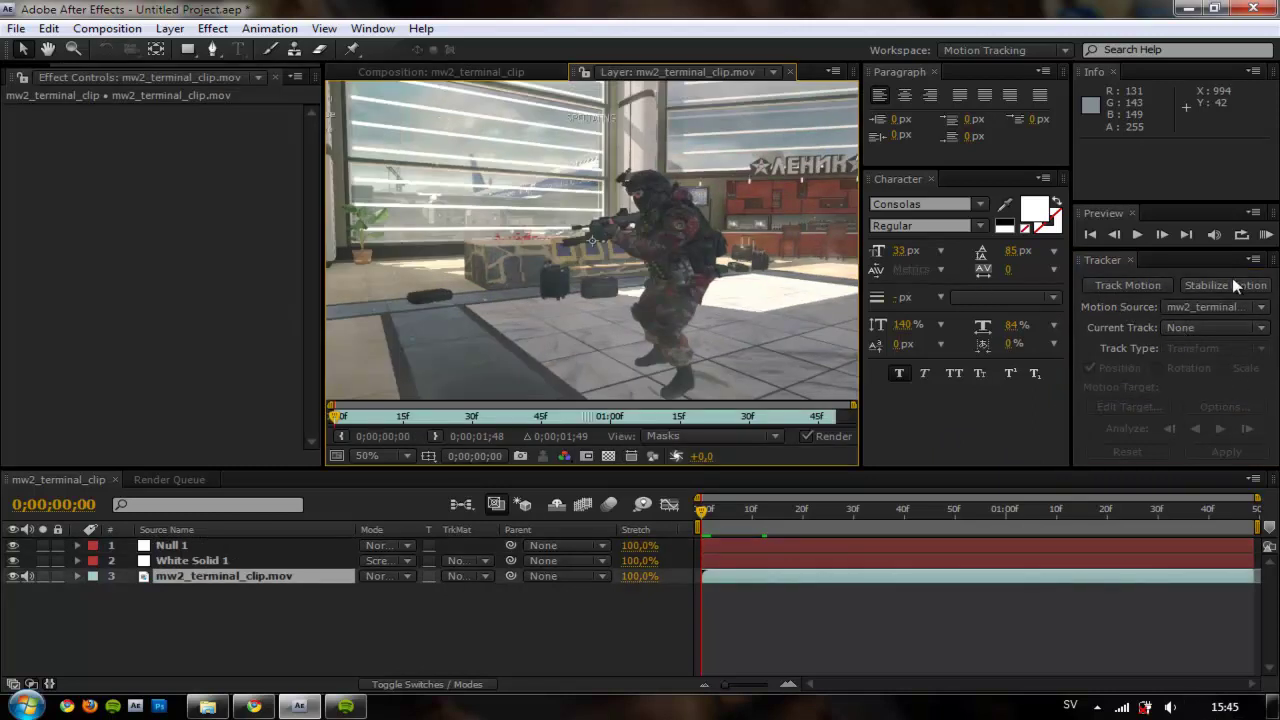
left_click(1120, 285)
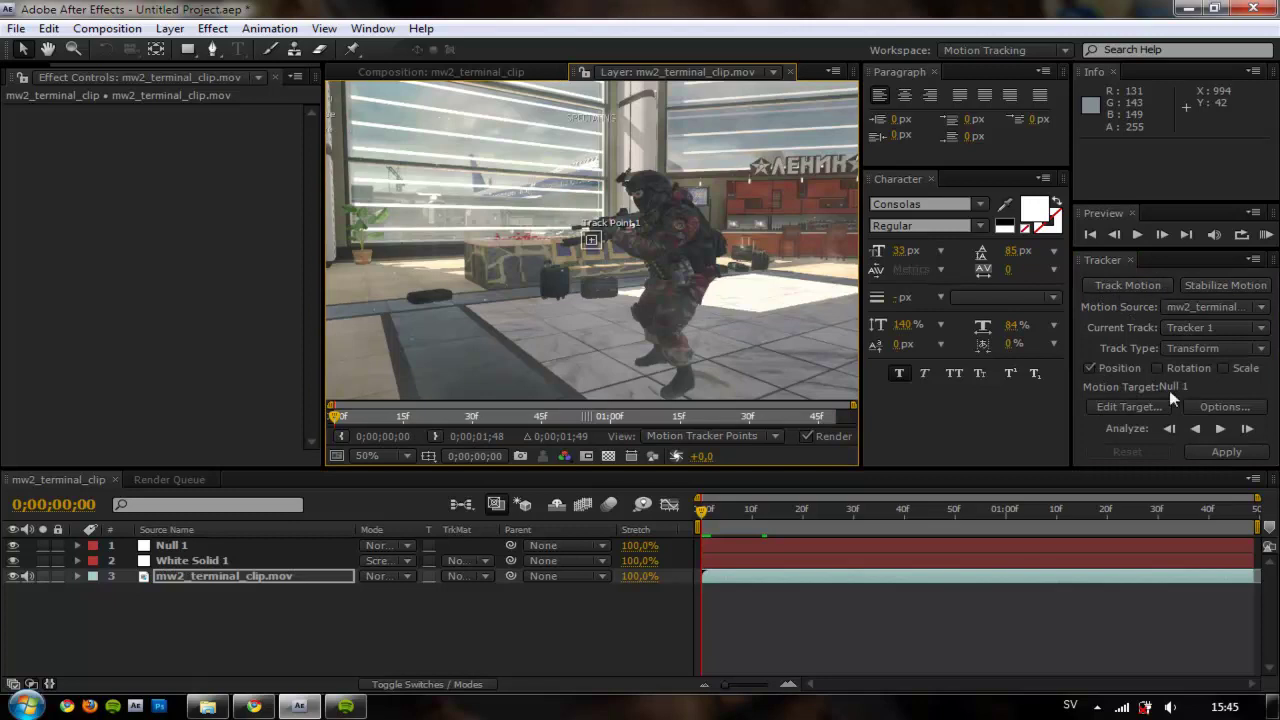
Place Track Point 1 over the dark sight on top of the soldier's rifle.
scroll(646, 232, "up", 5)
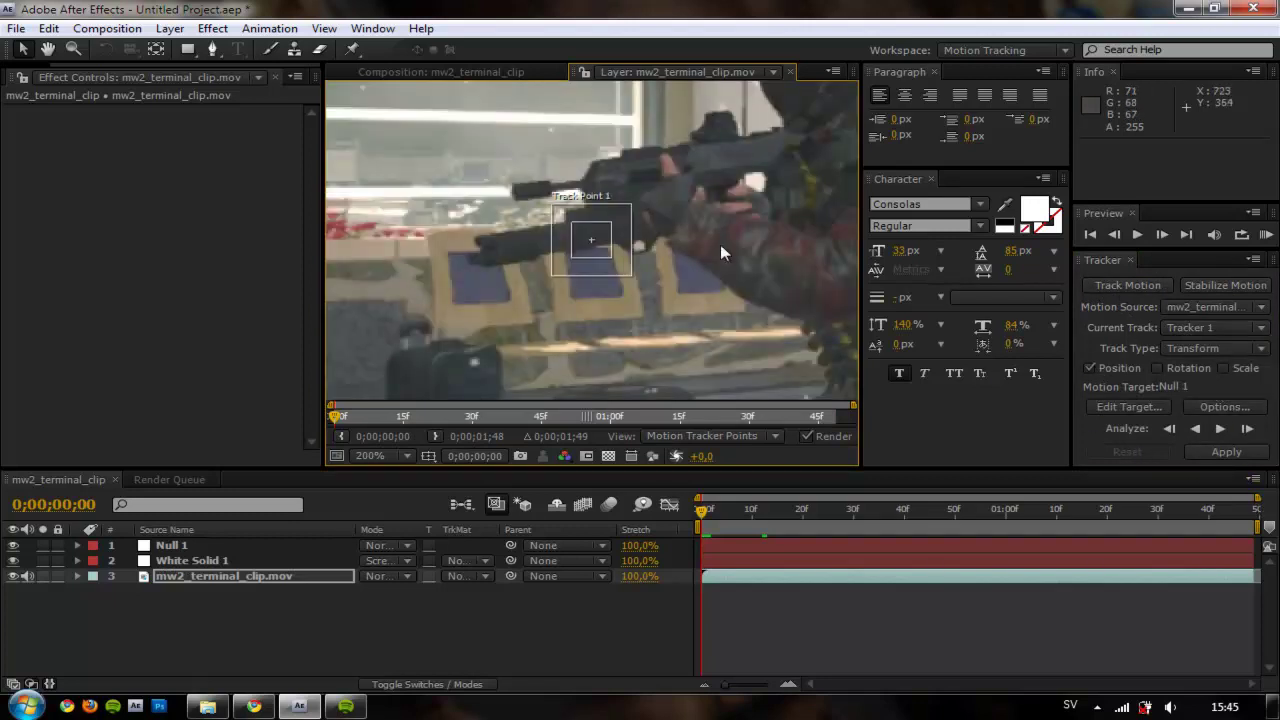
left_click_drag(604, 249, 717, 137)
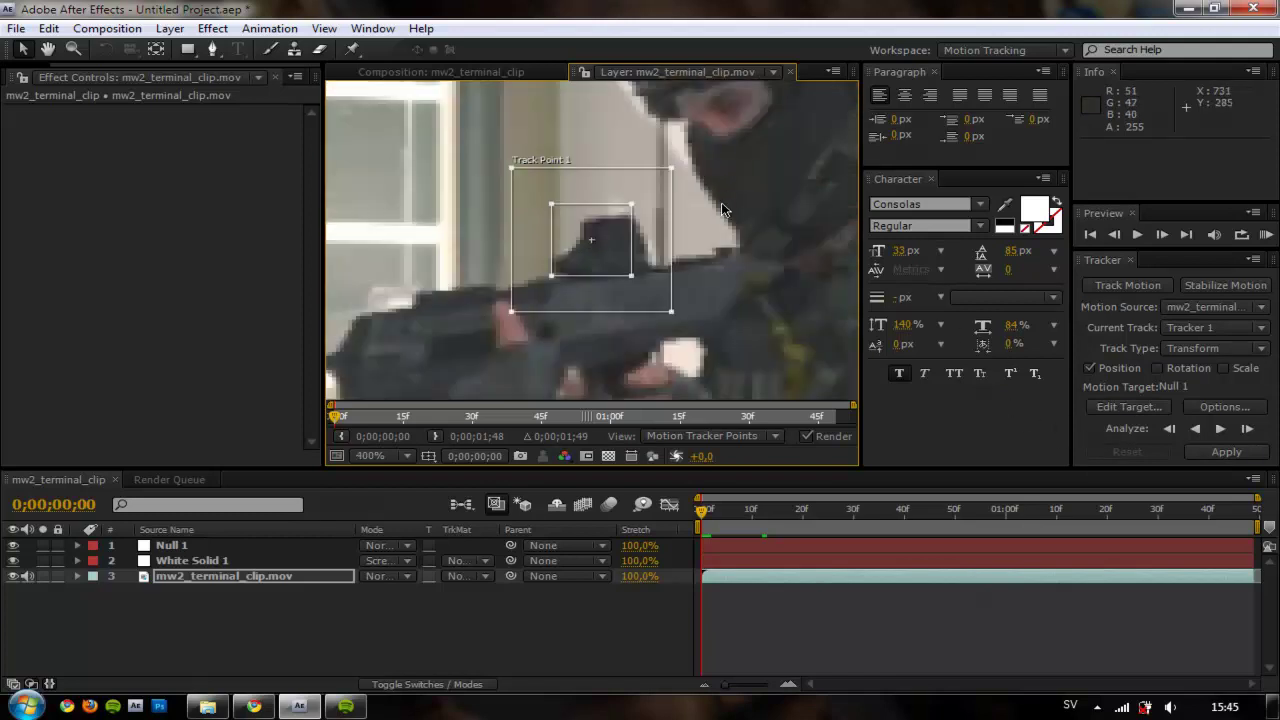
left_click_drag(715, 243, 691, 253)
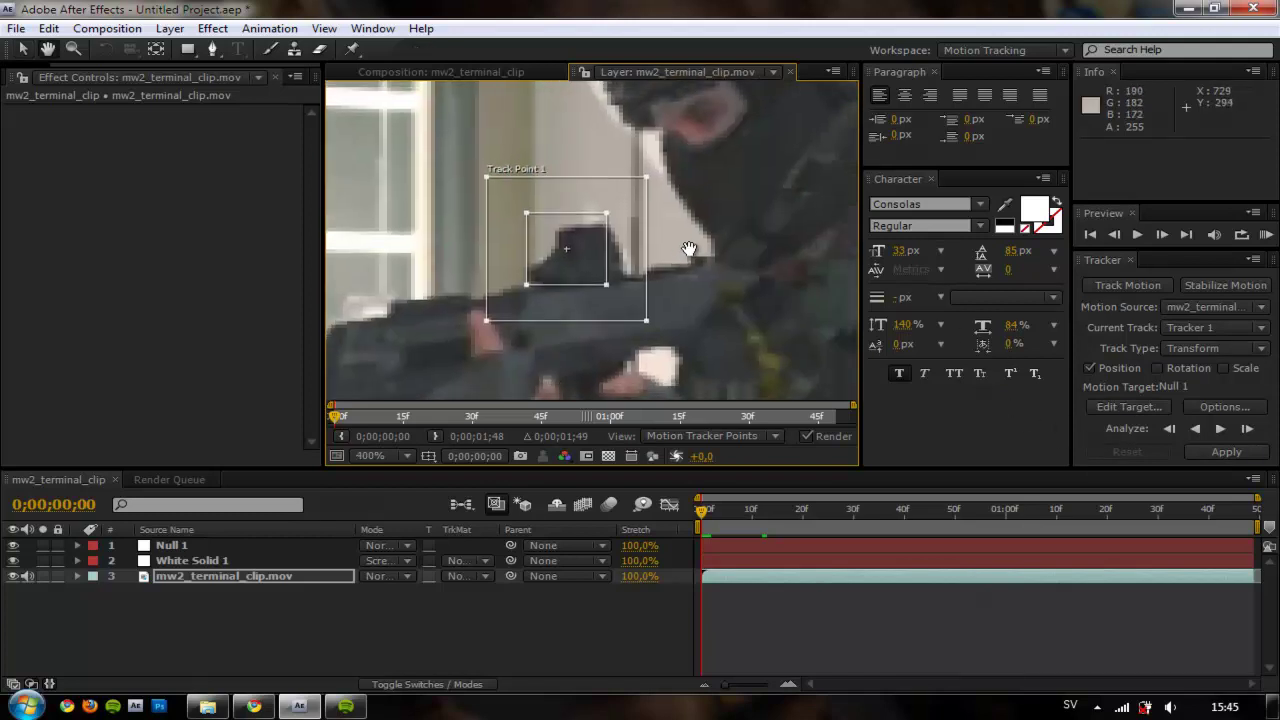
Analyze the track forward frame by frame to 0;00;00;08, nudging Track Point 1 back onto the rifle sight at 0;00;00;02.
left_click(1247, 429)
left_click(1247, 429)
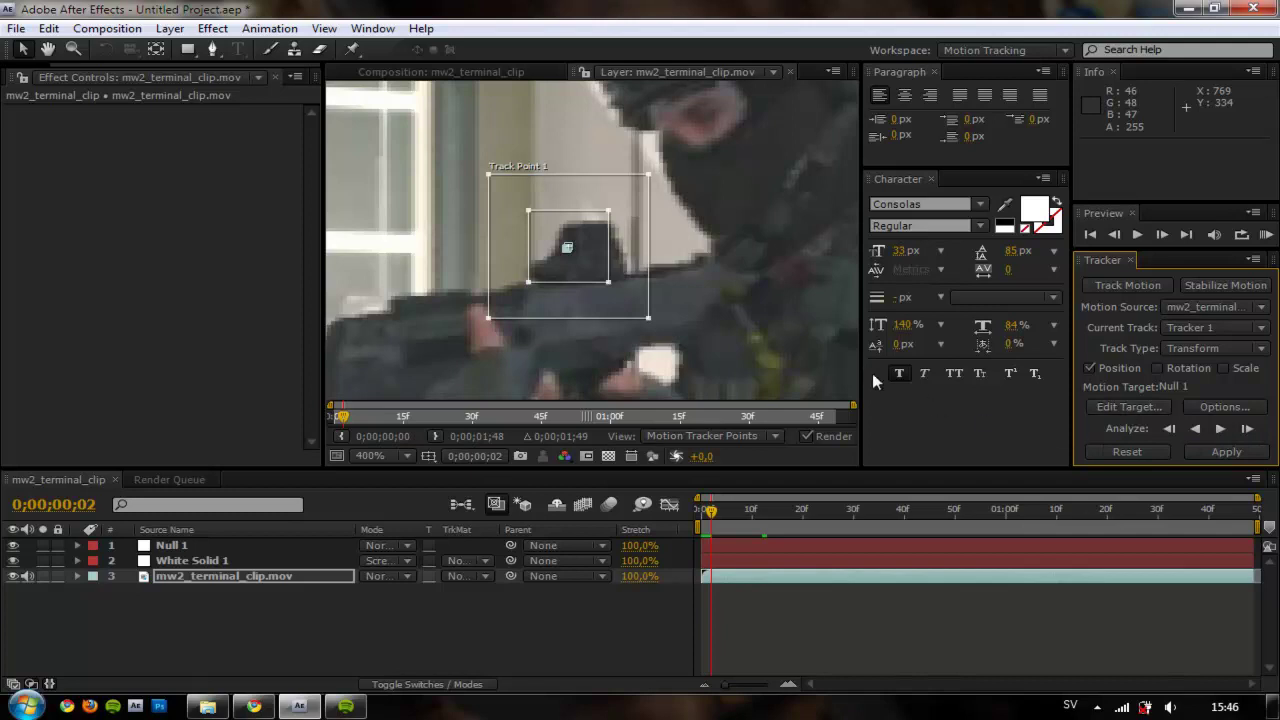
left_click_drag(586, 278, 588, 272)
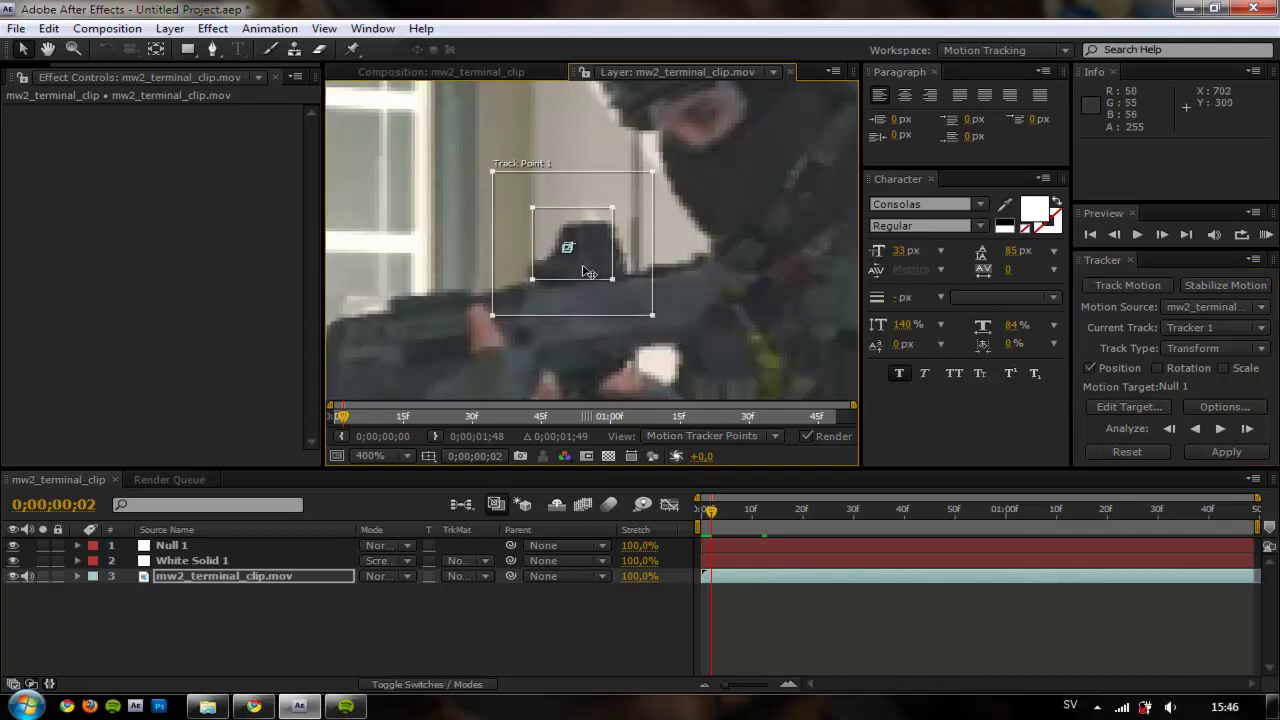
left_click(1250, 432)
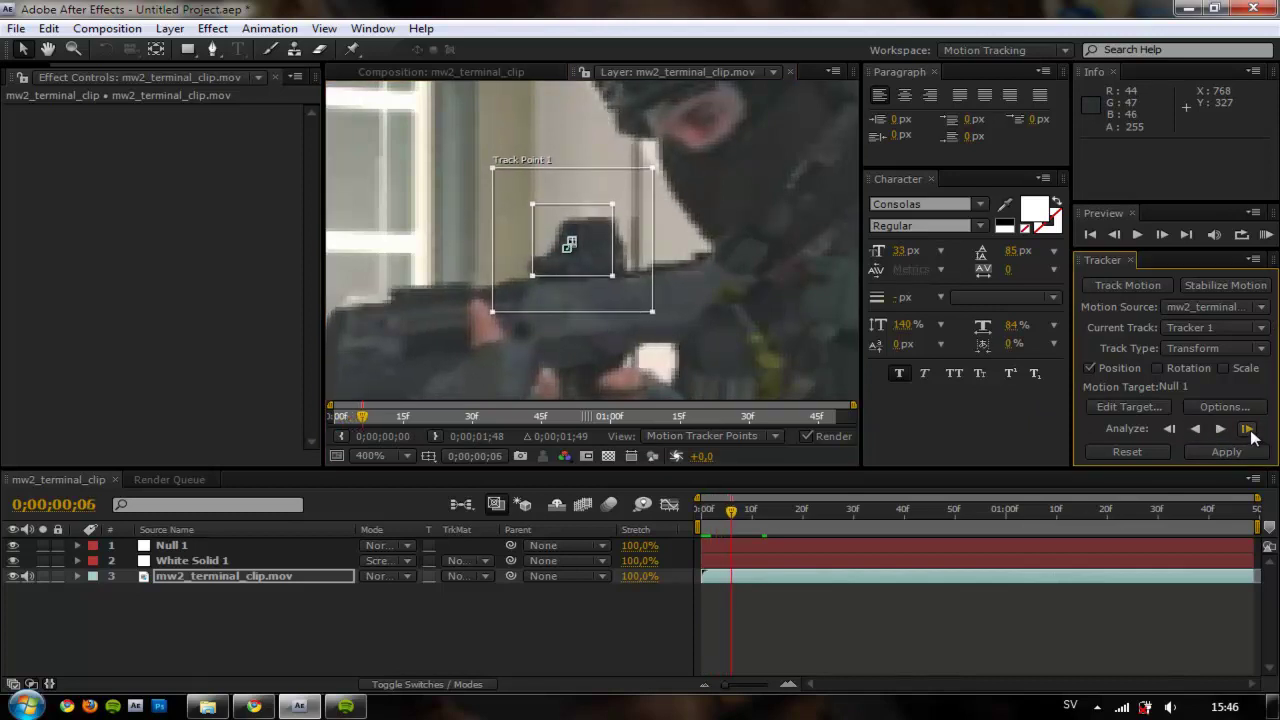
left_click(1249, 431)
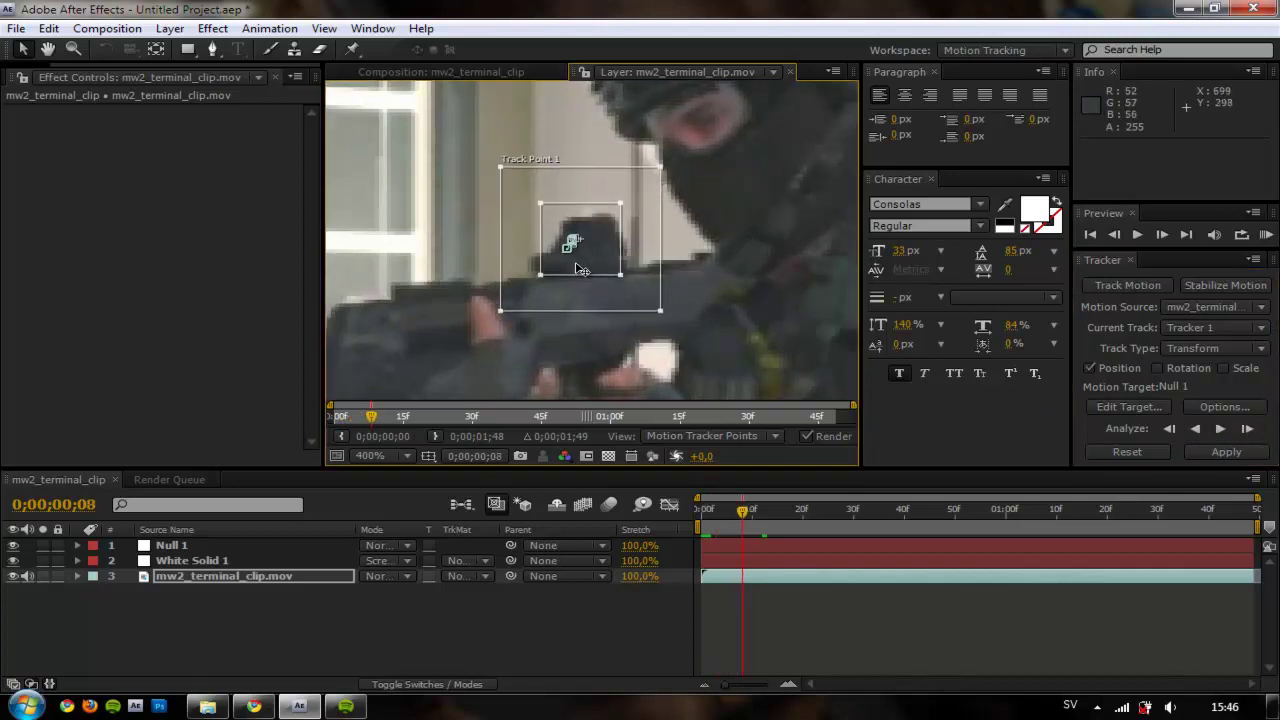
Continue the frame-by-frame analysis to 0;00;00;28 and re-align Track Point 1 with the rifle sight there.
left_click(1245, 430)
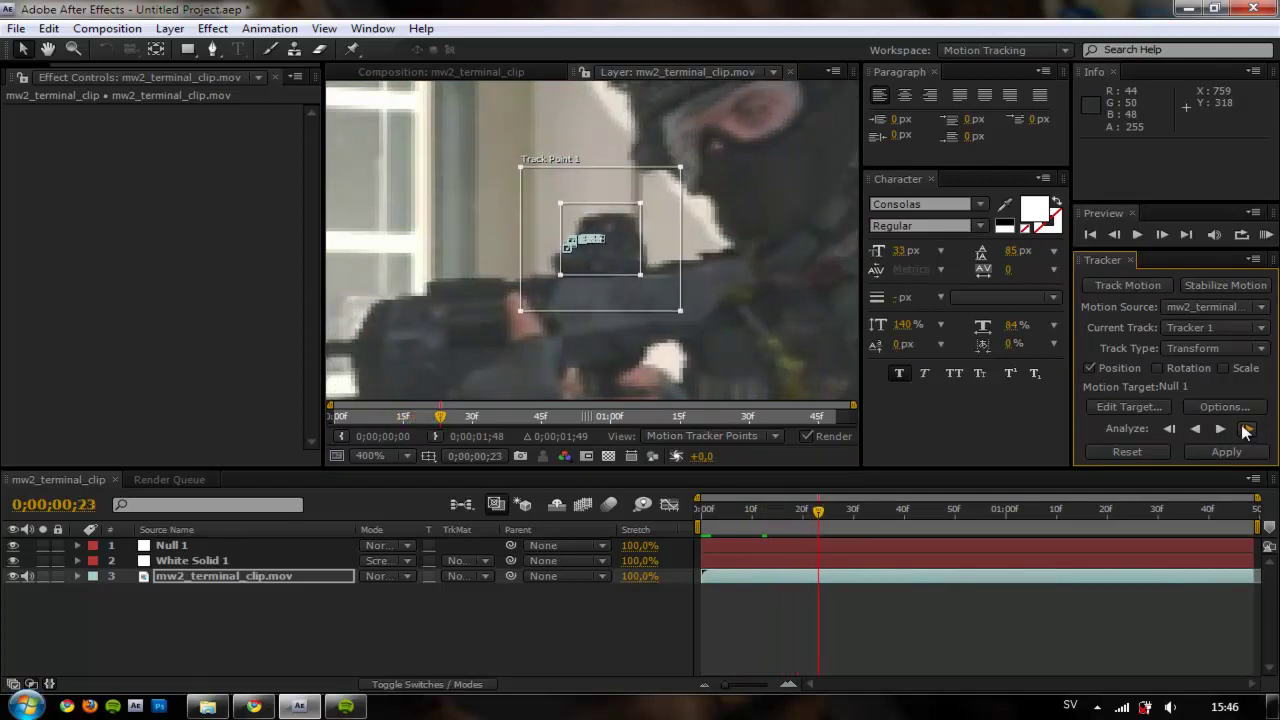
left_click(1246, 430)
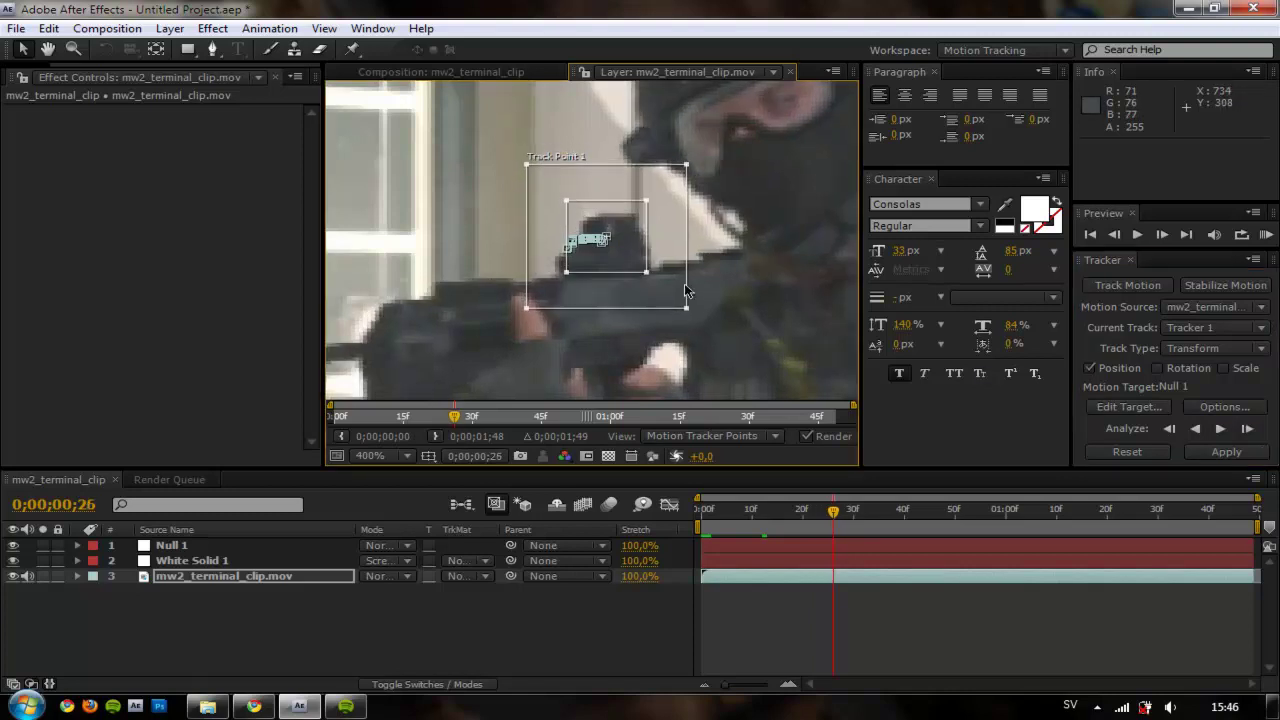
left_click(1244, 430)
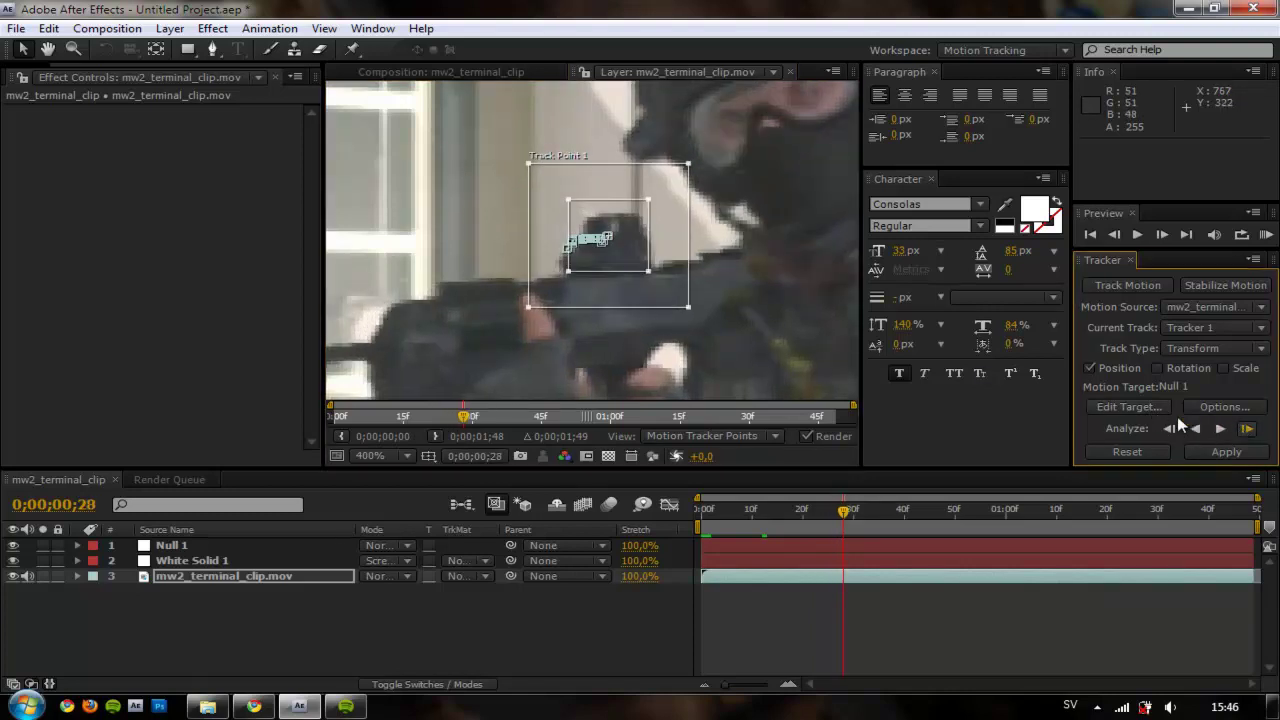
left_click(1244, 430)
left_click_drag(615, 271, 618, 269)
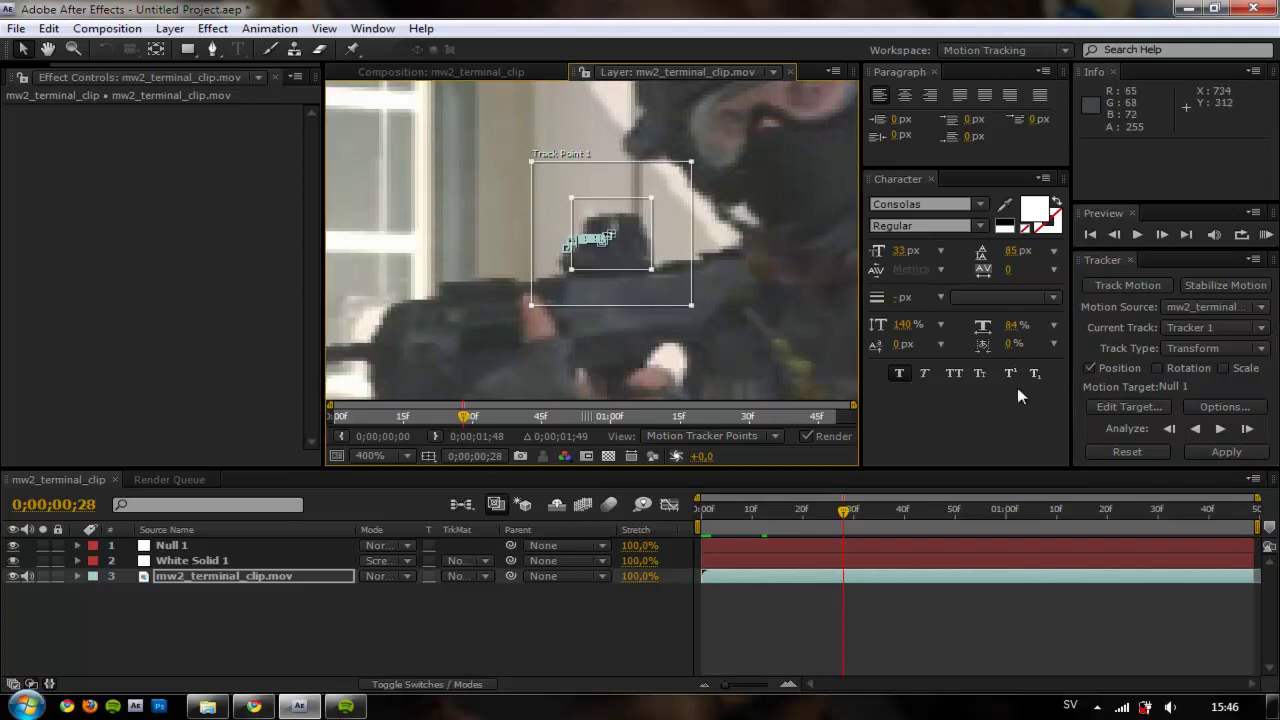
Advance the track to 0;00;00;31, correcting Track Point 1's placement on the rifle sight at 0;00;00;29 and 0;00;00;31.
left_click(1247, 430)
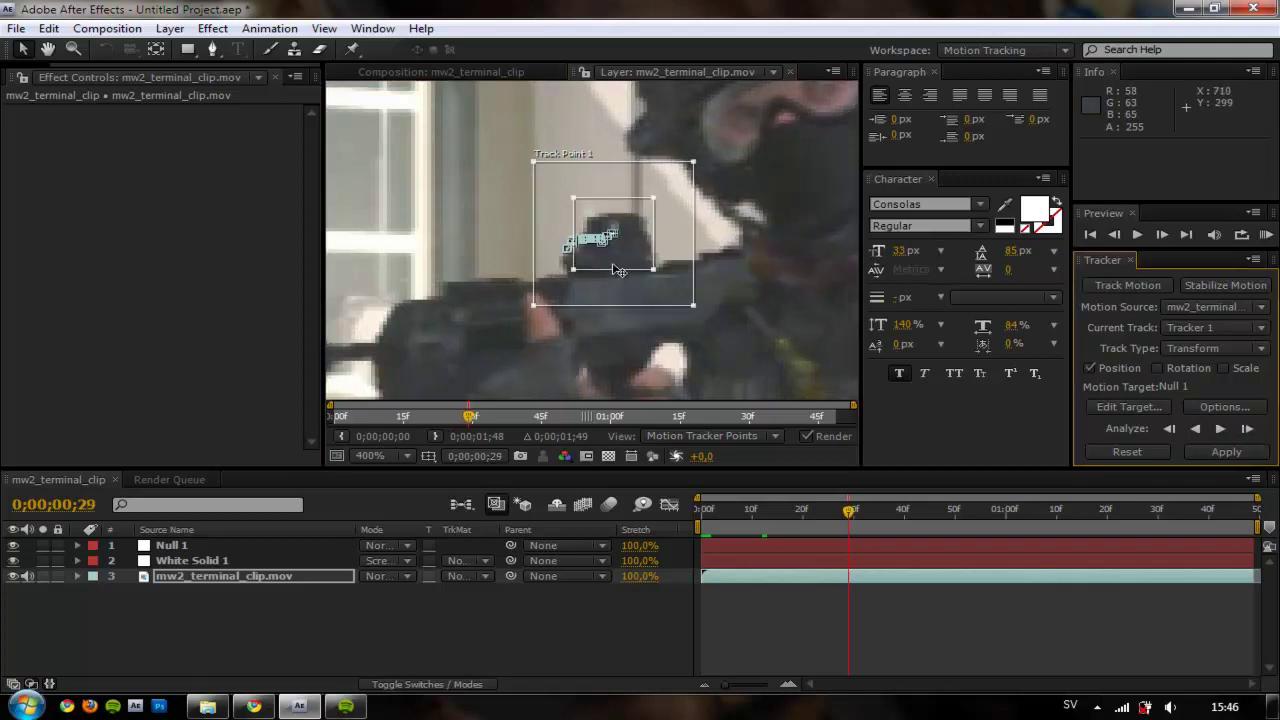
left_click_drag(622, 265, 620, 265)
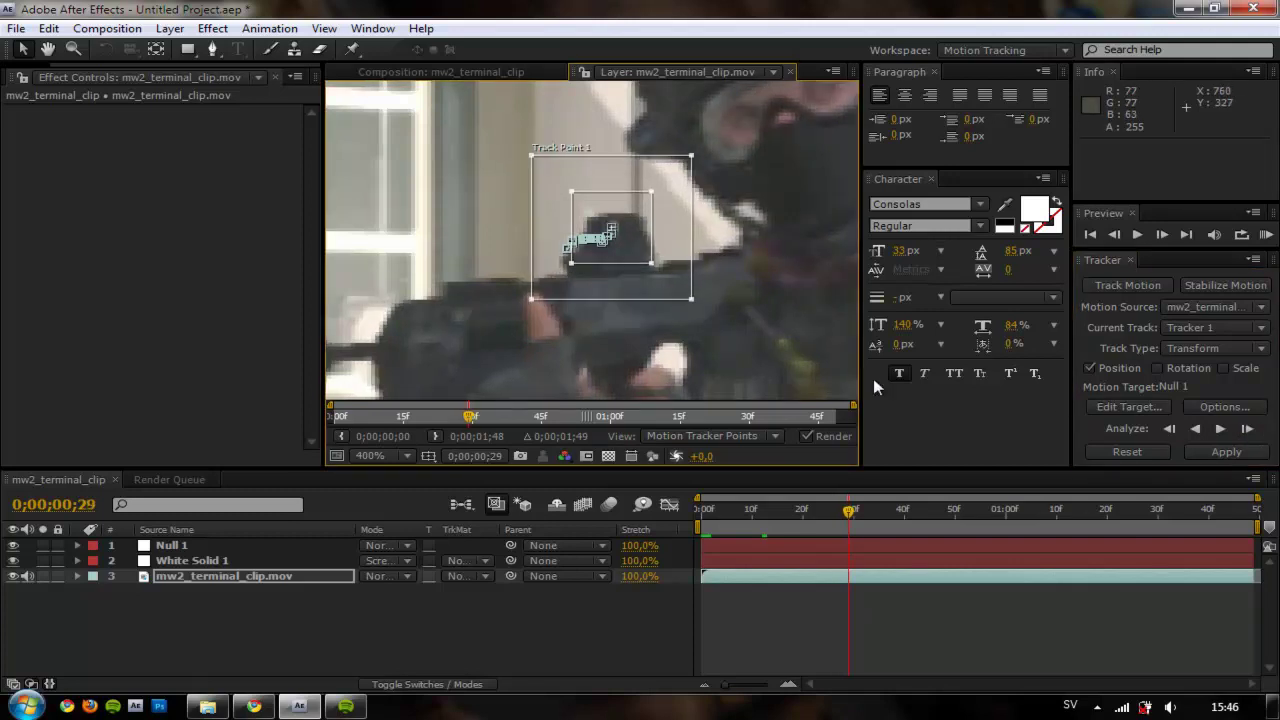
left_click(1247, 430)
left_click(1247, 430)
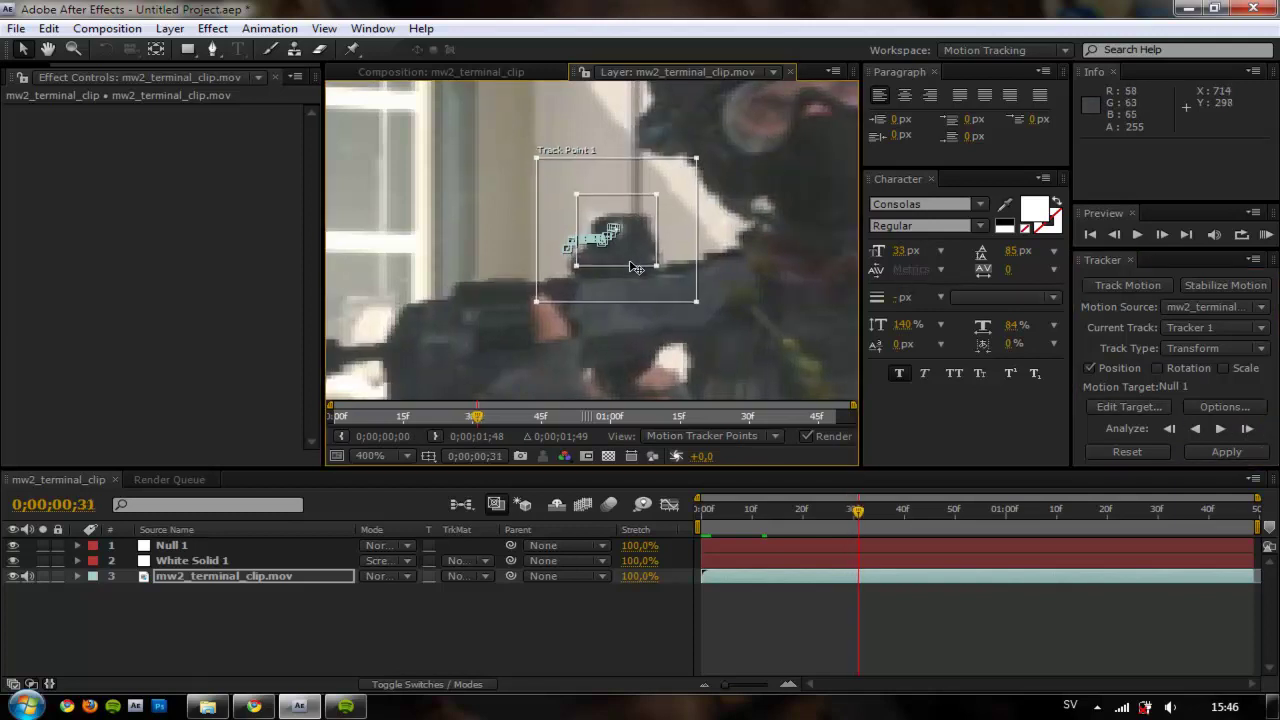
left_click_drag(636, 268, 641, 270)
Analyze the track forward frame by frame to 0;00;00;41 and nudge Track Point 1 back onto the rifle sight there.
left_click(1247, 430)
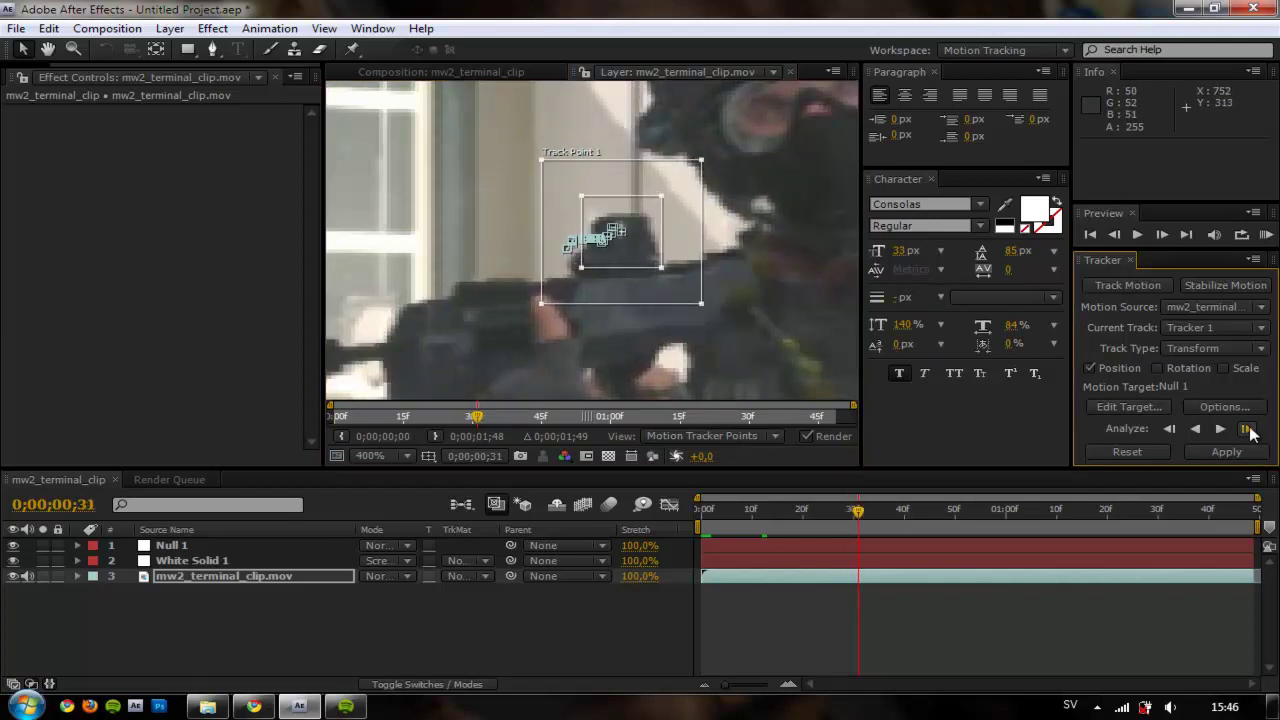
left_click(1247, 430)
left_click(1247, 430)
left_click(1247, 430)
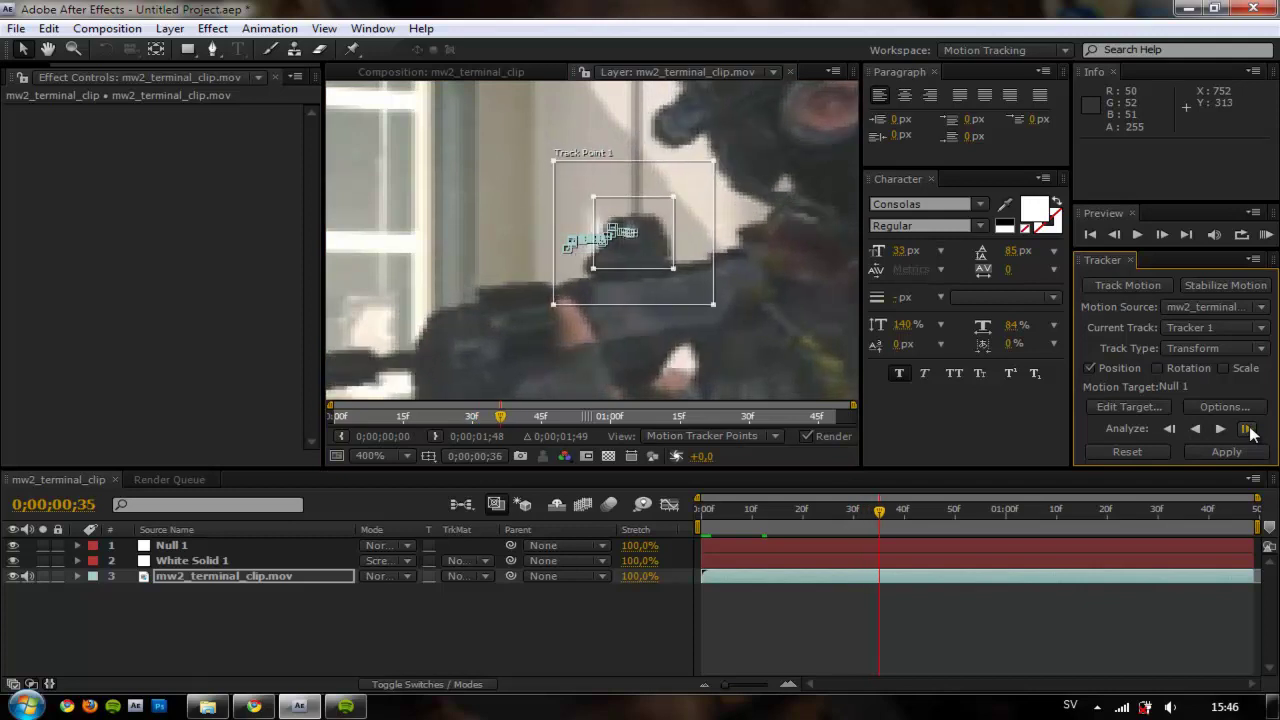
left_click(1247, 430)
left_click(1247, 430)
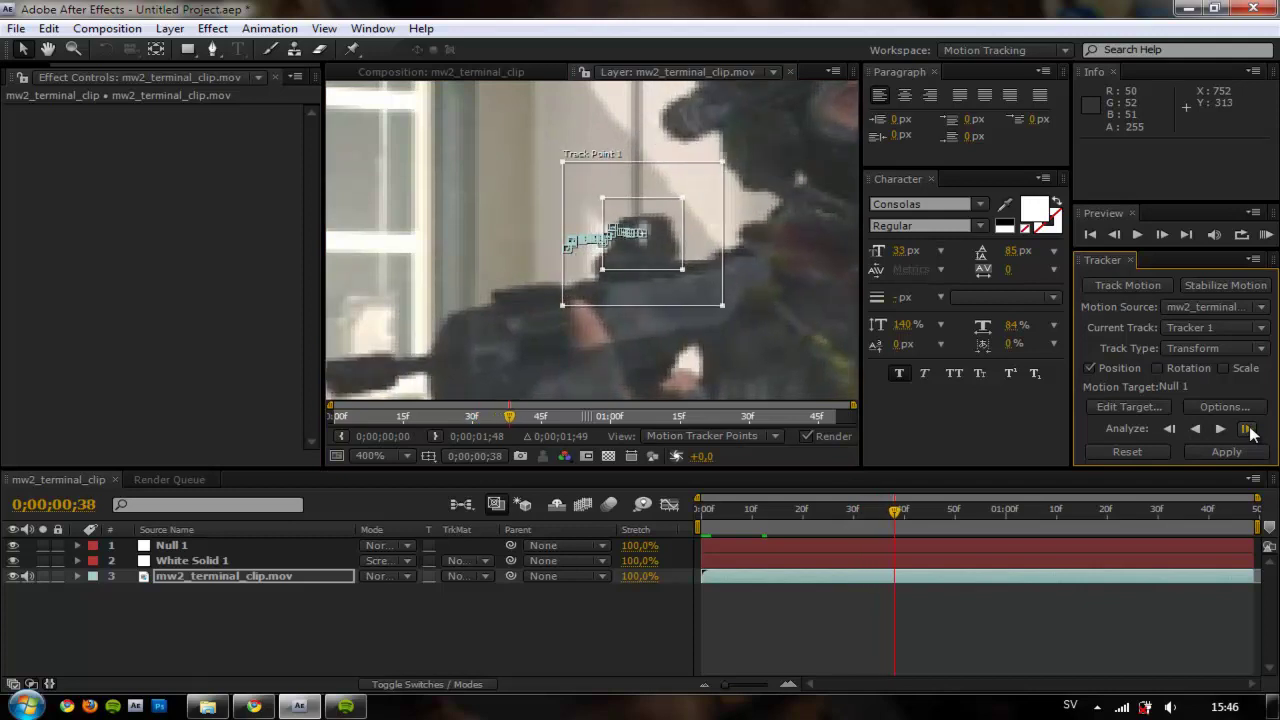
left_click(1247, 430)
left_click(1247, 430)
left_click(1247, 430)
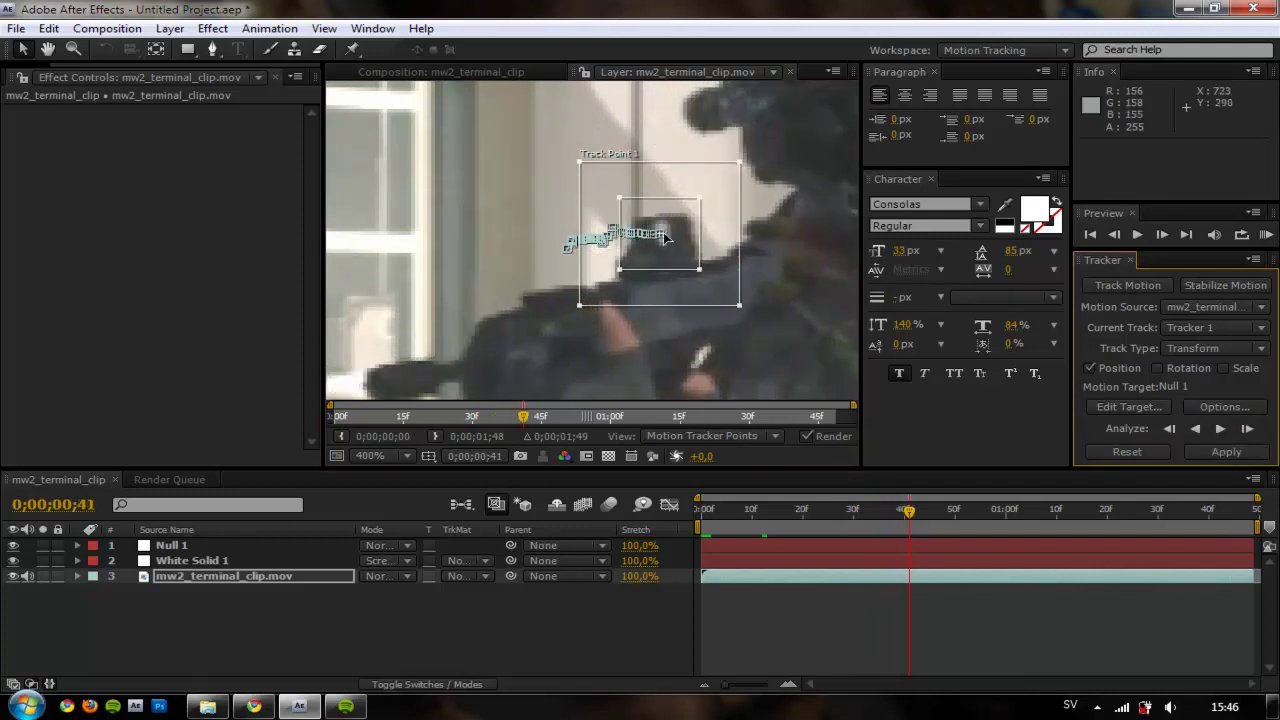
left_click_drag(656, 259, 660, 260)
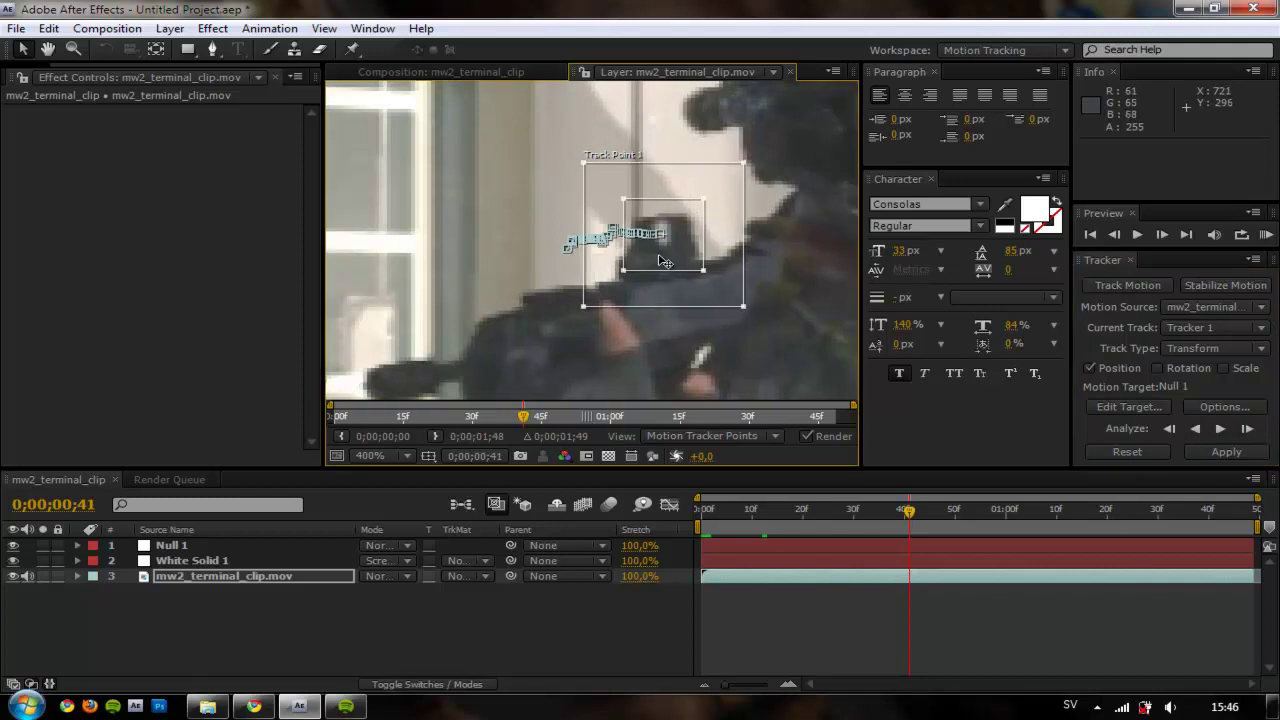
Advance the track to 0;00;00;45, correcting Track Point 1's placement on the rifle sight at 0;00;00;44 and 0;00;00;45.
left_click(1247, 430)
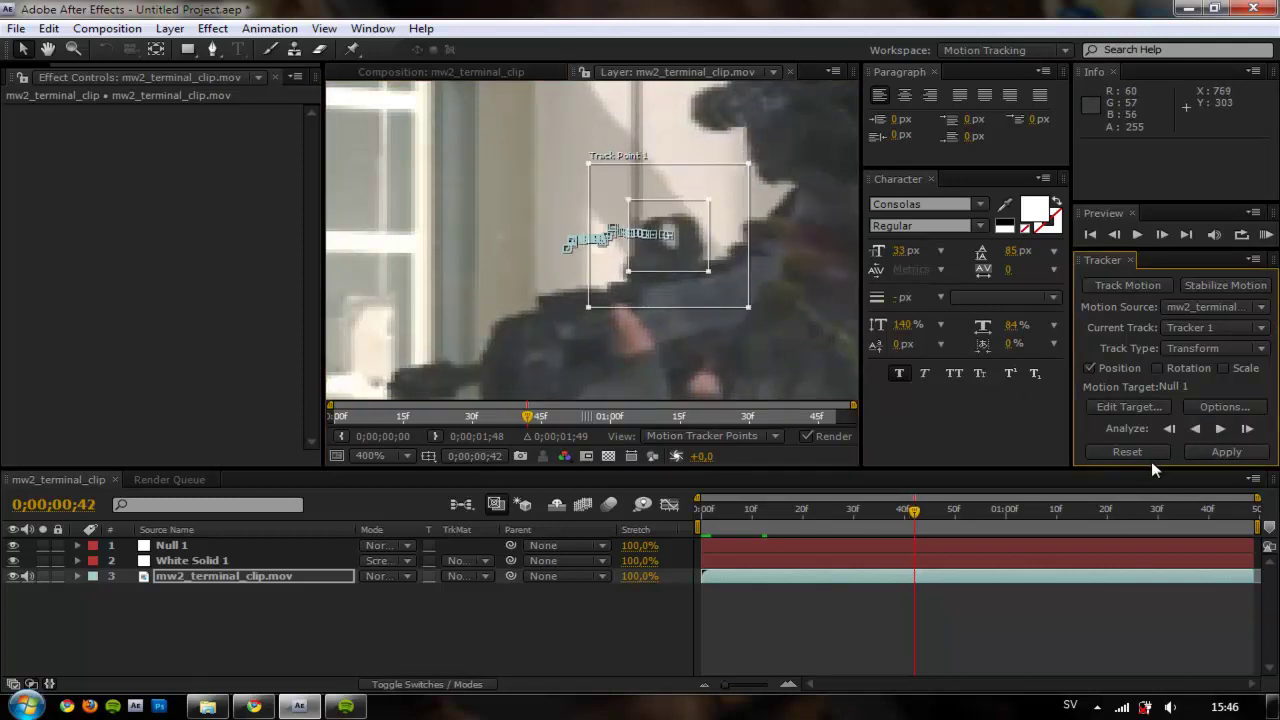
left_click(1247, 428)
left_click(1247, 428)
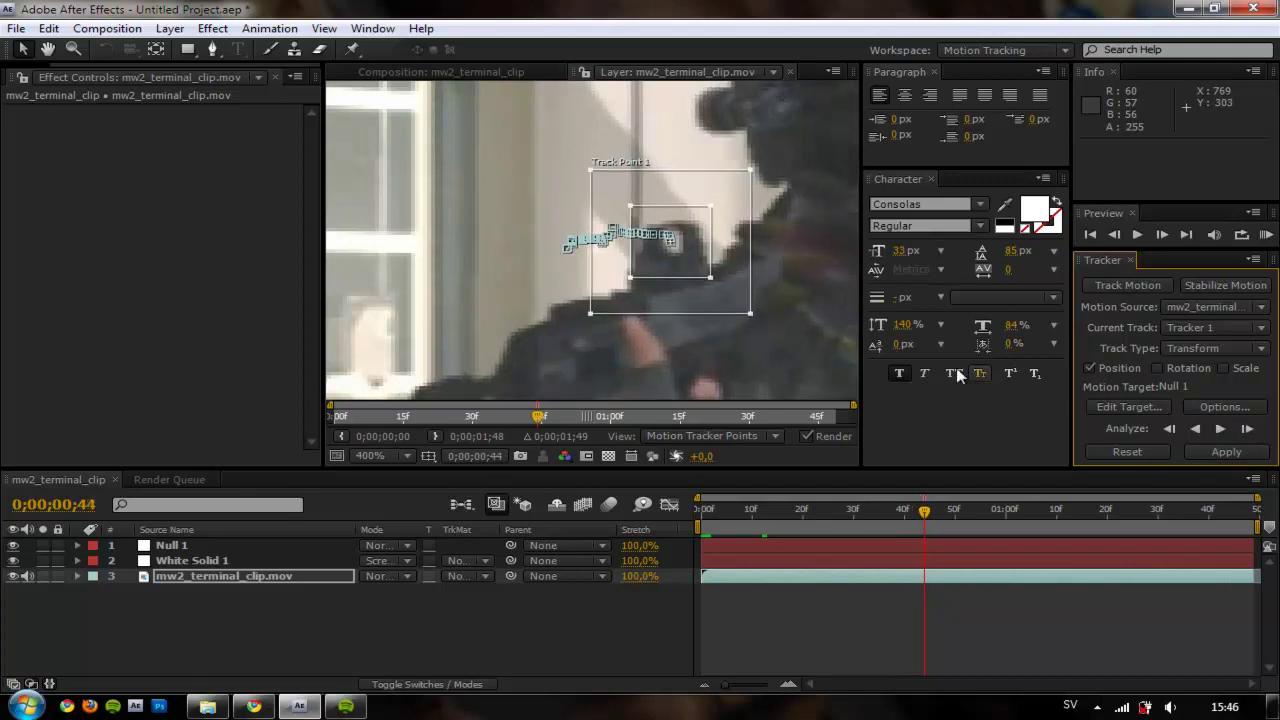
left_click_drag(680, 266, 683, 268)
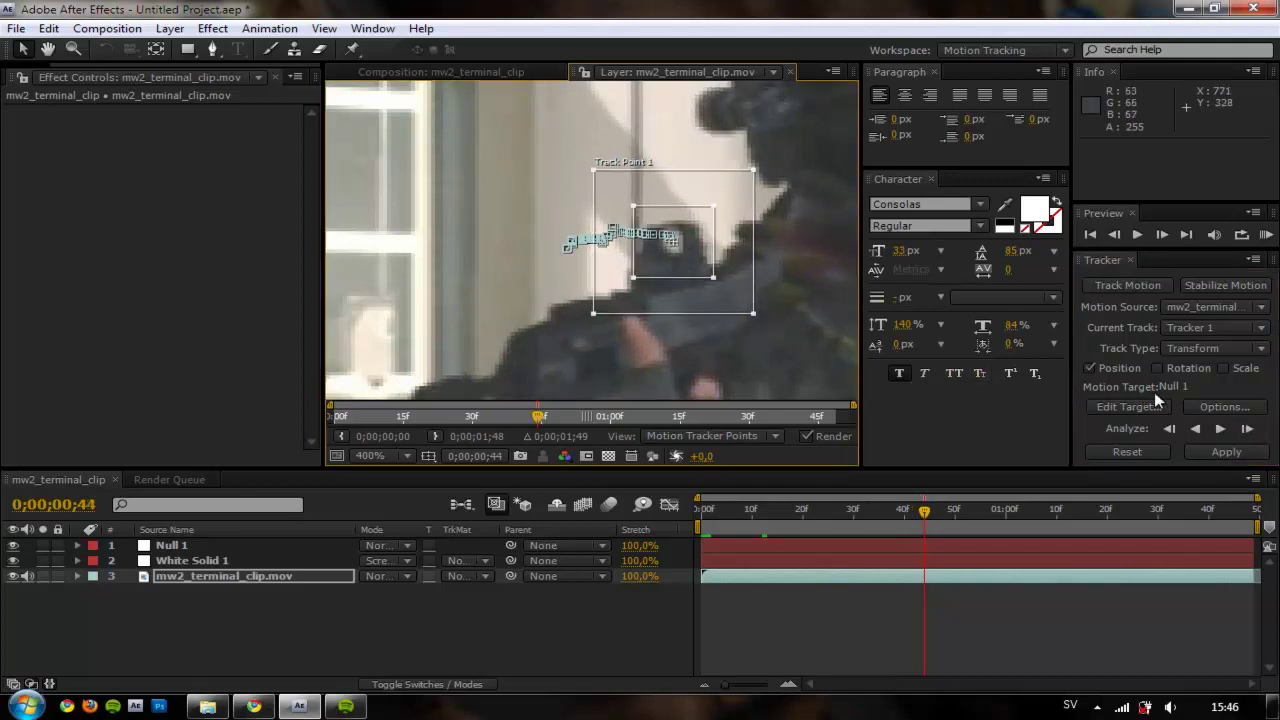
left_click(1247, 429)
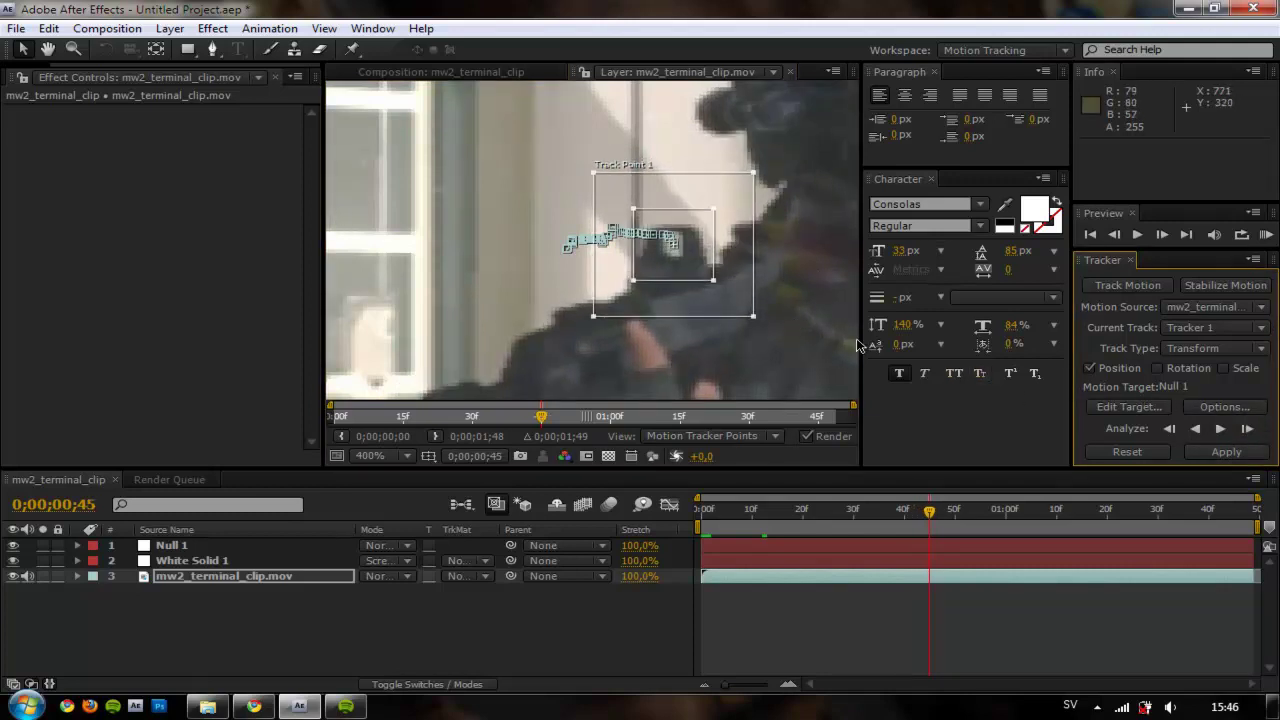
left_click_drag(680, 276, 678, 275)
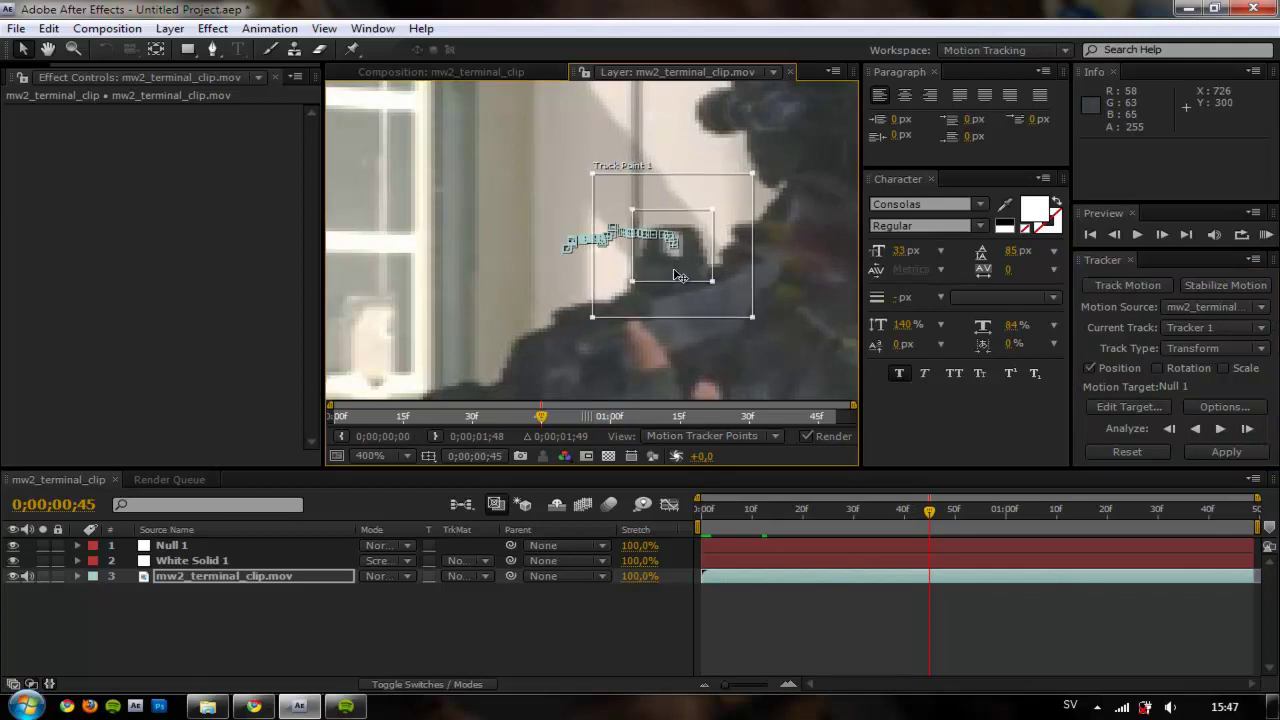
Continue the frame-by-frame analysis to 0;00;00;50, re-aligning Track Point 1 with the rifle sight at 0;00;00;47.
left_click(1247, 429)
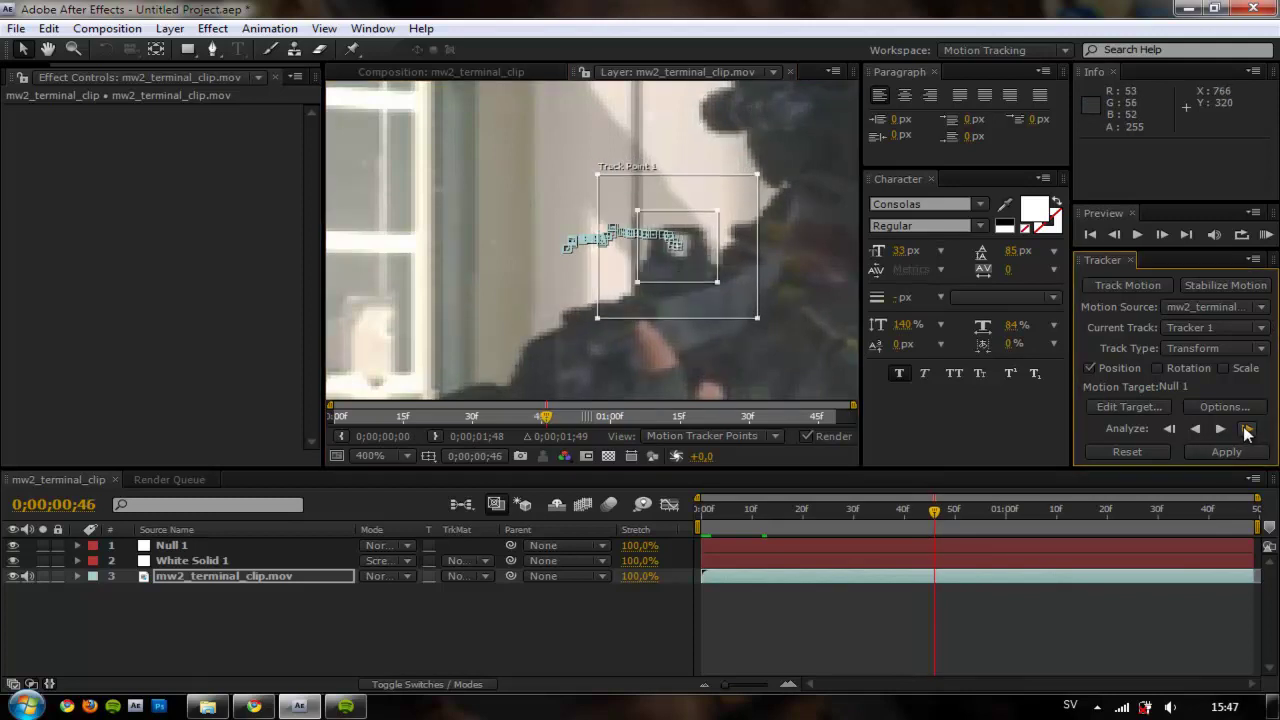
left_click(1247, 429)
left_click_drag(689, 272, 689, 271)
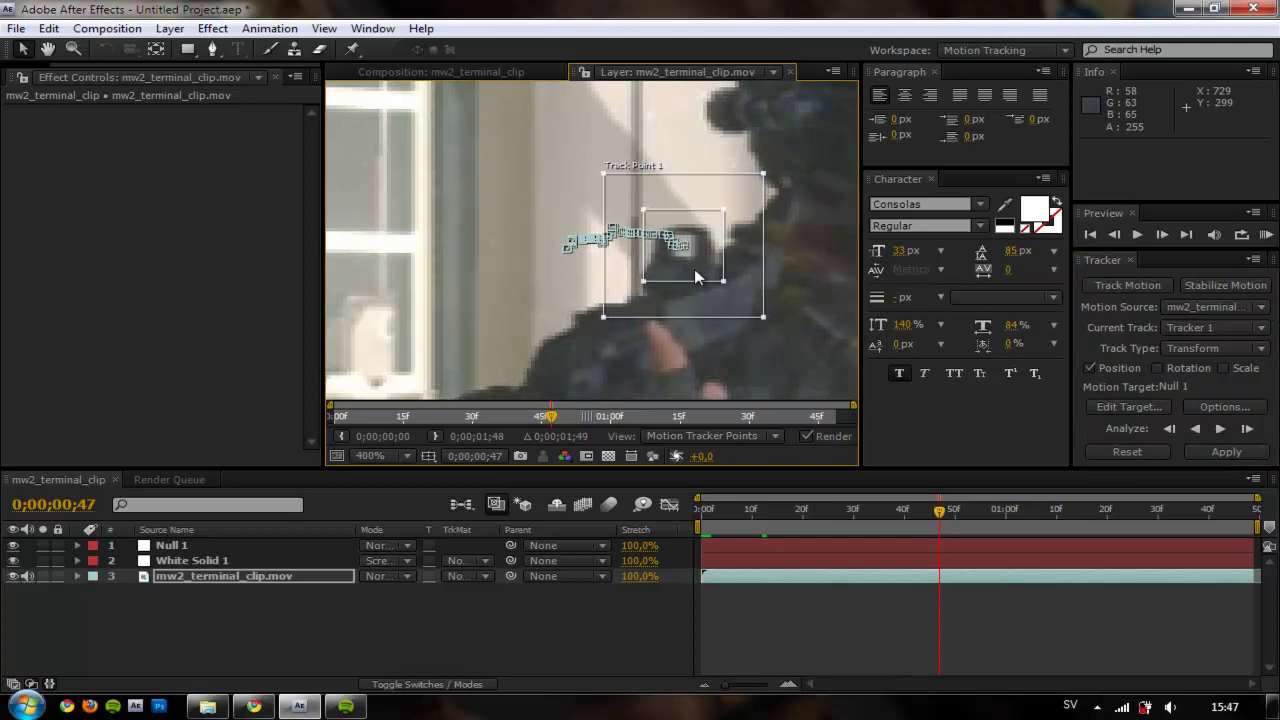
left_click(1247, 429)
left_click(1247, 429)
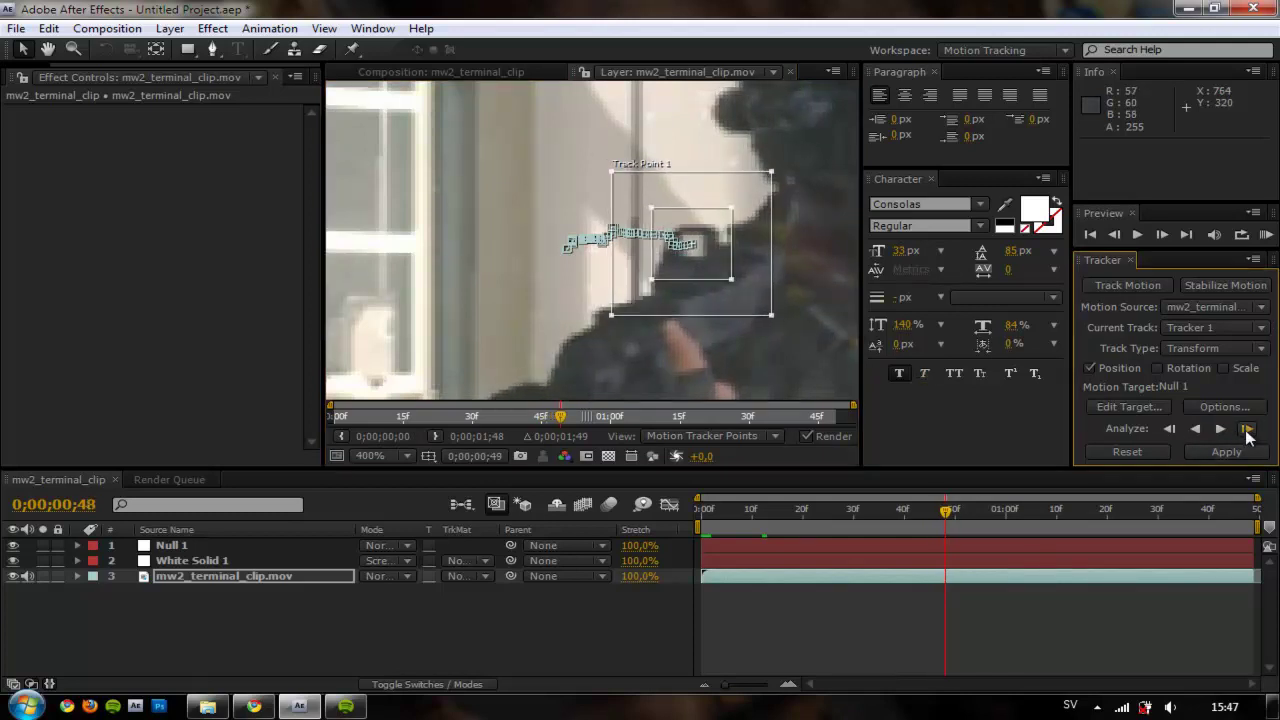
left_click(1247, 429)
Analyze forward to 0;00;00;53 and shift Track Point 1 back over the rifle sight on that frame.
scroll(787, 305, "up", 1)
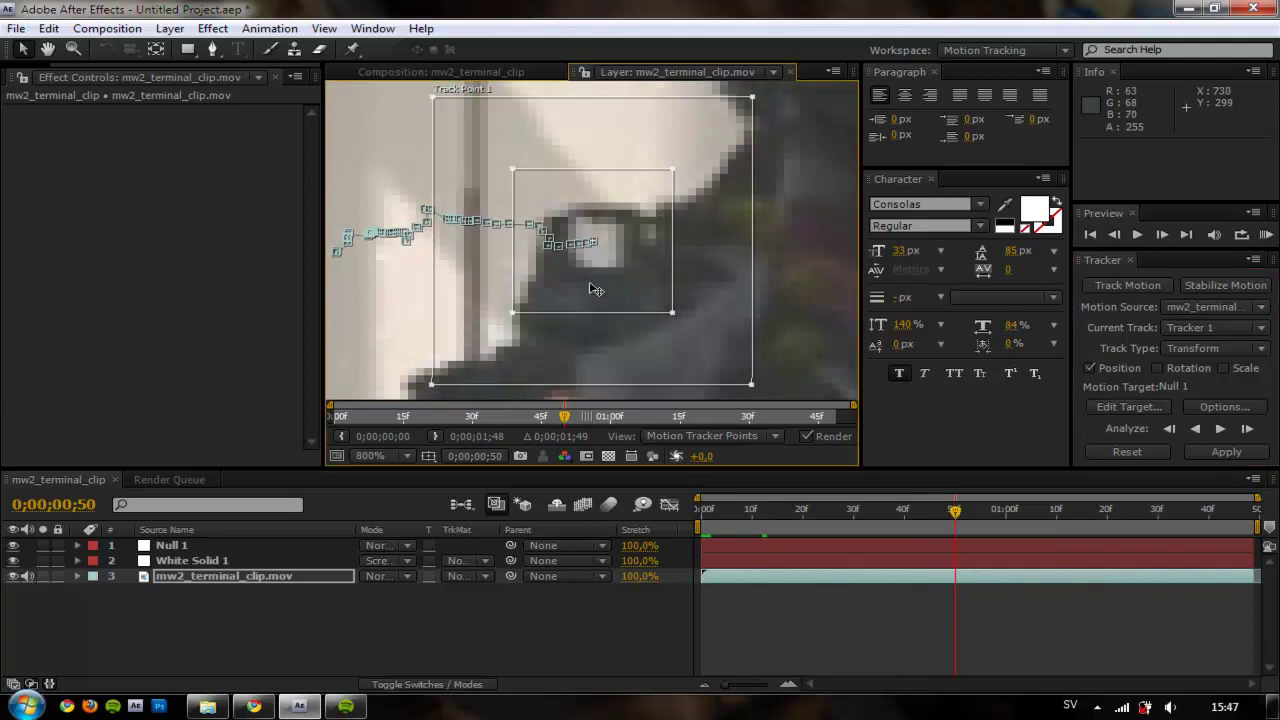
left_click(1247, 429)
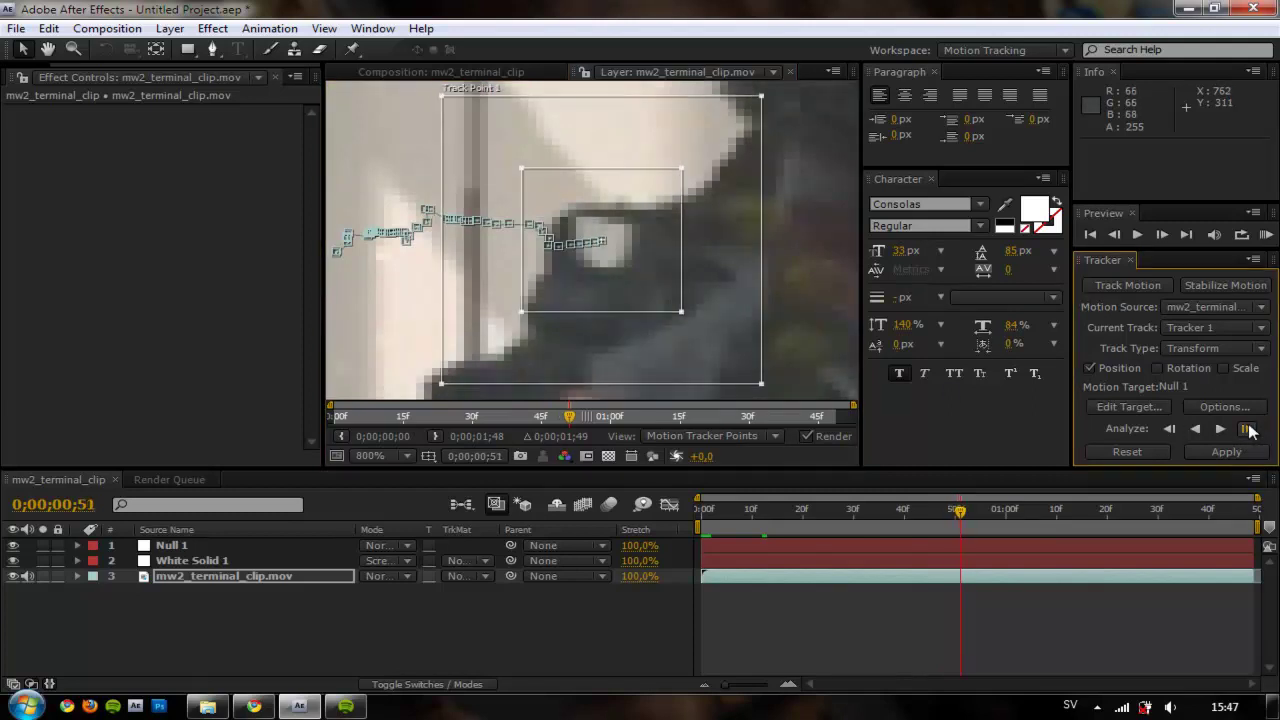
left_click(1247, 429)
left_click(1247, 429)
left_click_drag(614, 271, 625, 275)
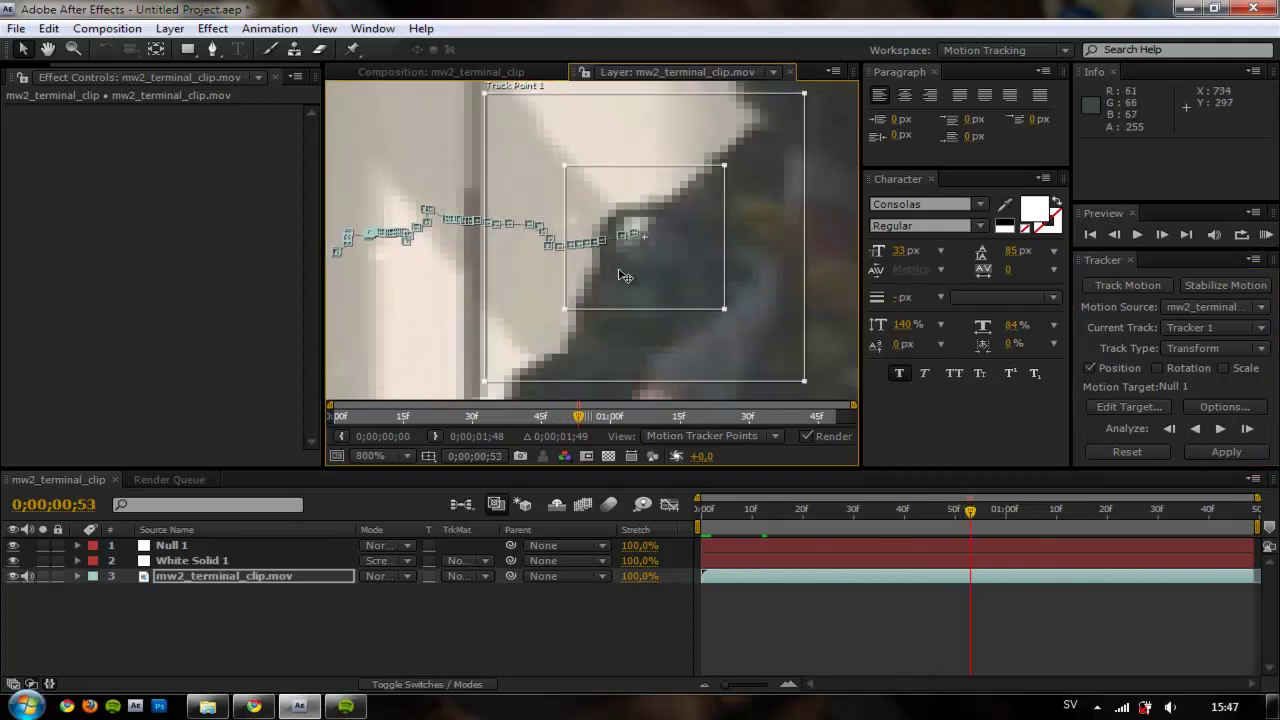
Advance the track to 0;00;00;56, moving Track Point 1 back onto the rifle at 0;00;00;55 and 0;00;00;56.
left_click(1244, 429)
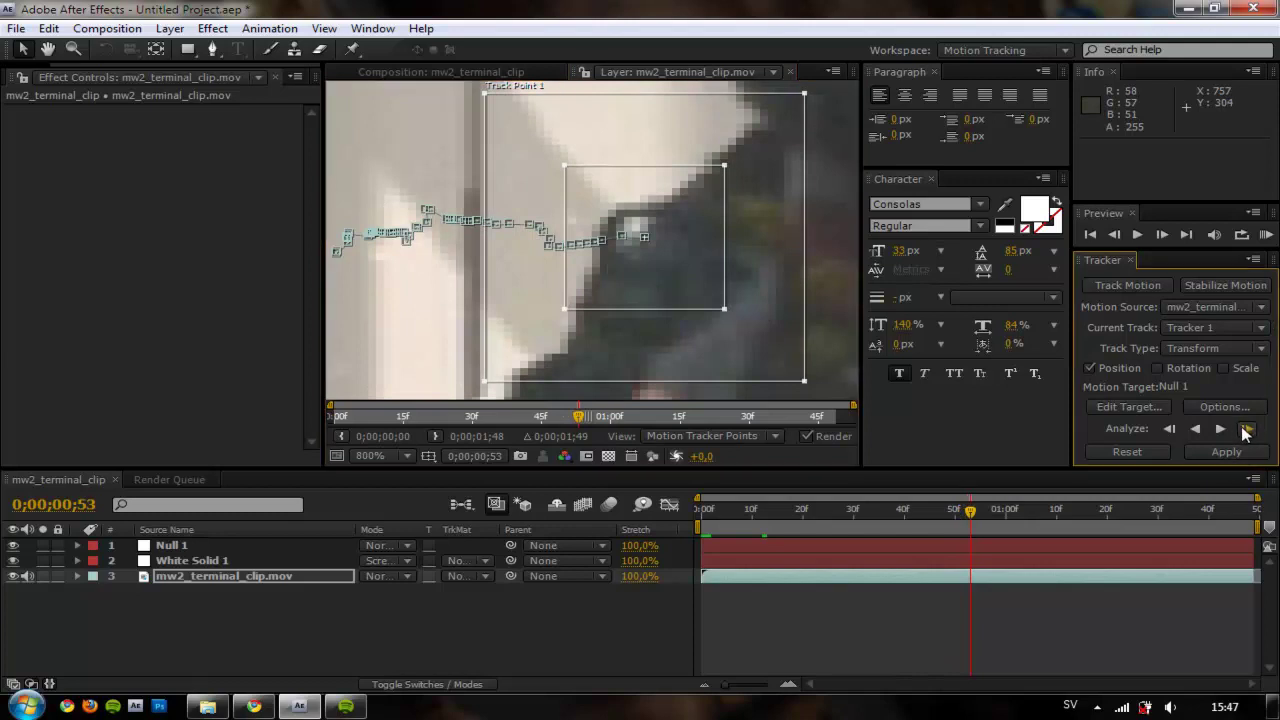
left_click(1247, 429)
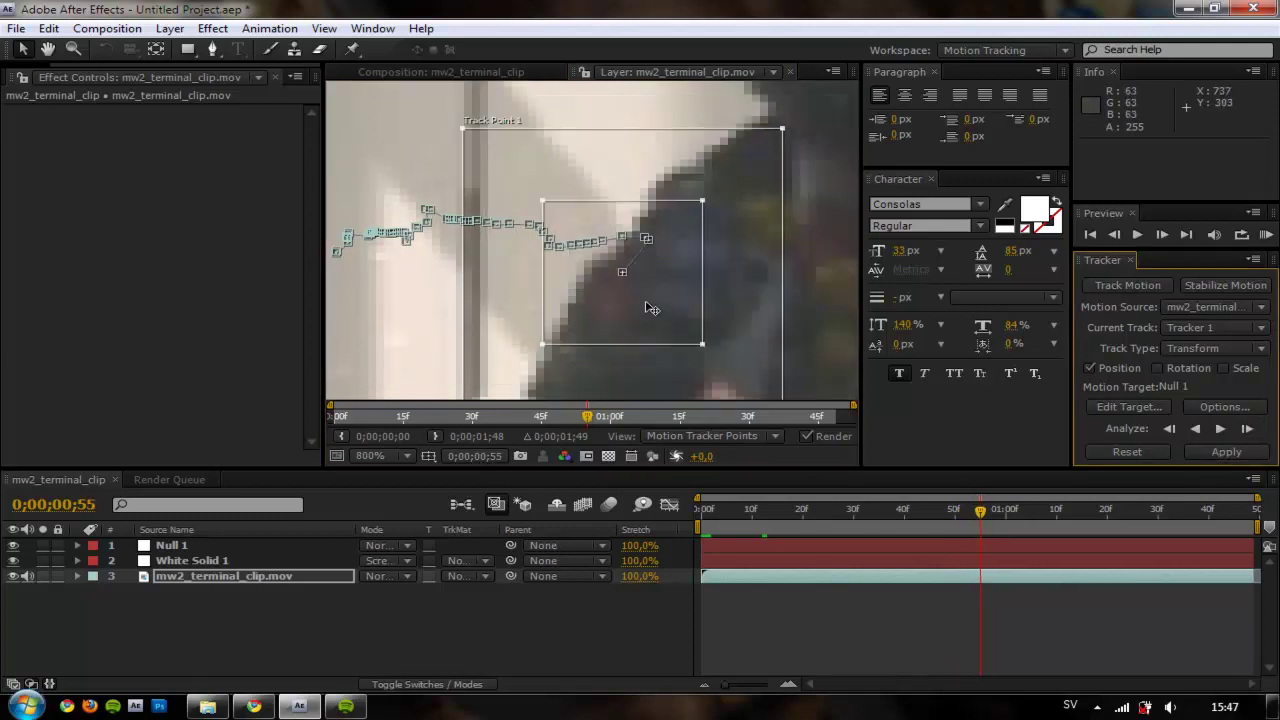
left_click_drag(633, 329, 689, 309)
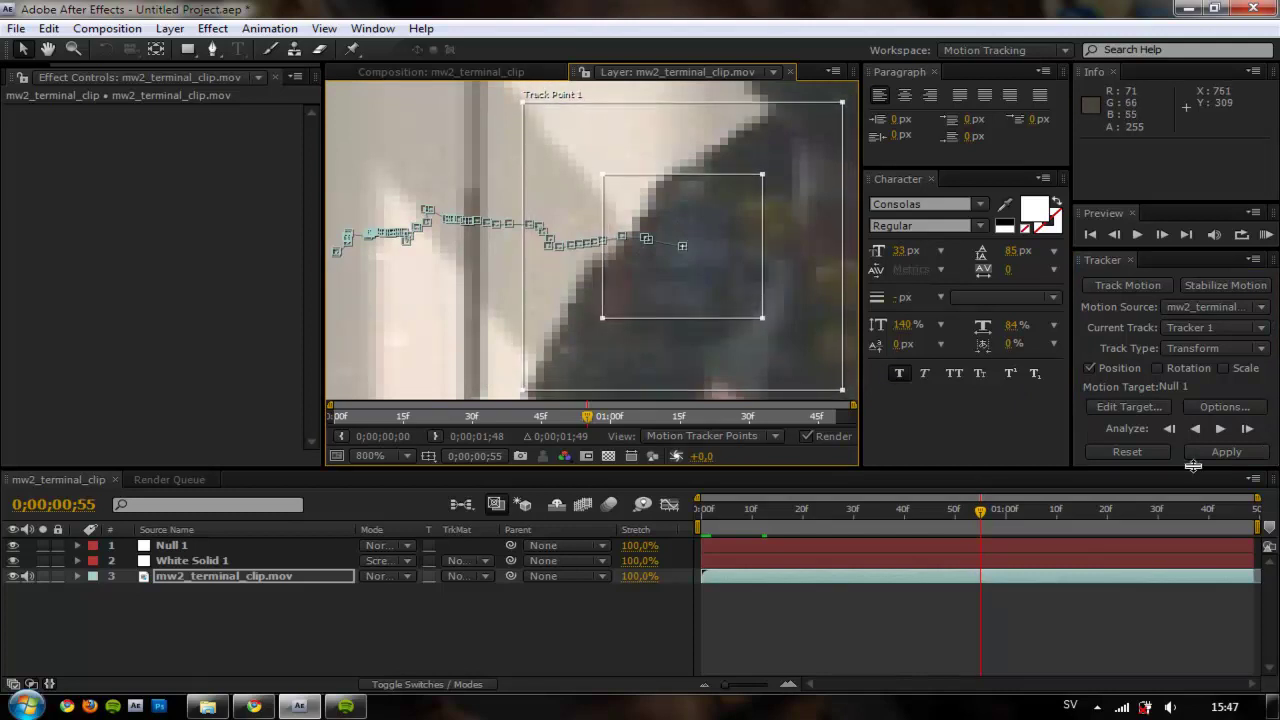
left_click(1247, 429)
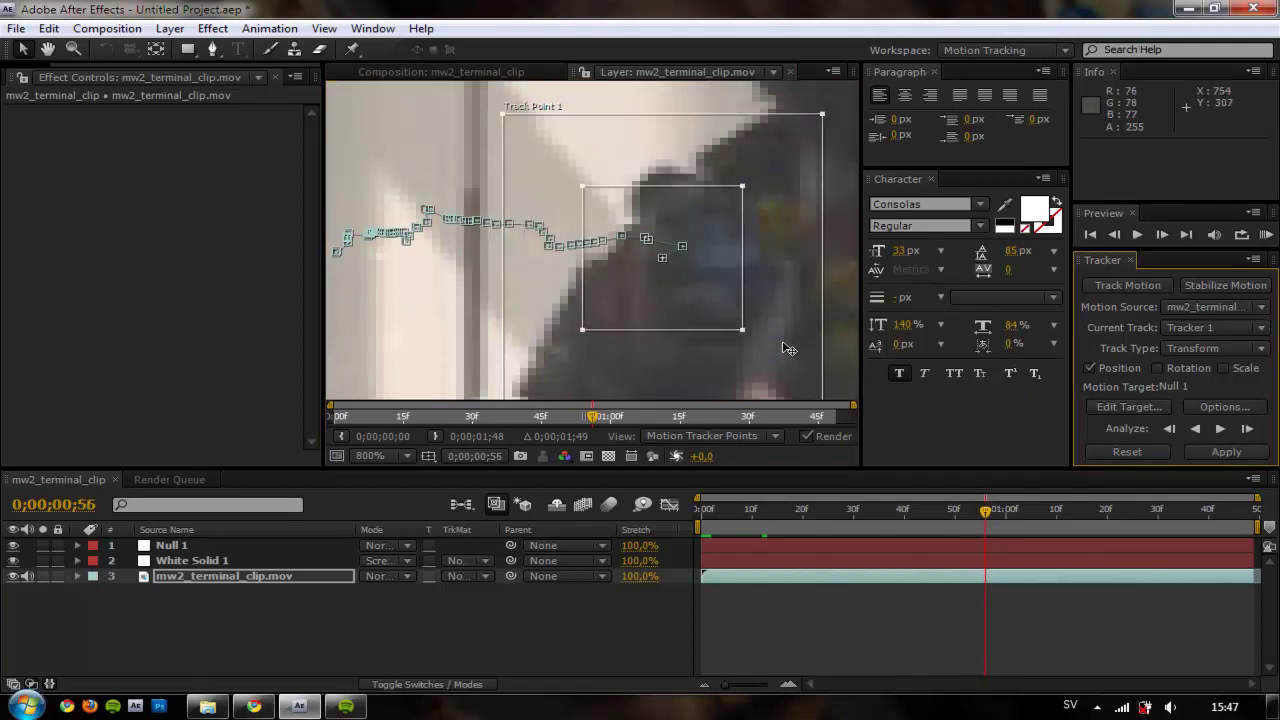
left_click_drag(697, 304, 732, 290)
Advance the track to 0;00;00;58, adjusting Track Point 1 on the rifle at 0;00;00;57 and 0;00;00;58.
key("comma")
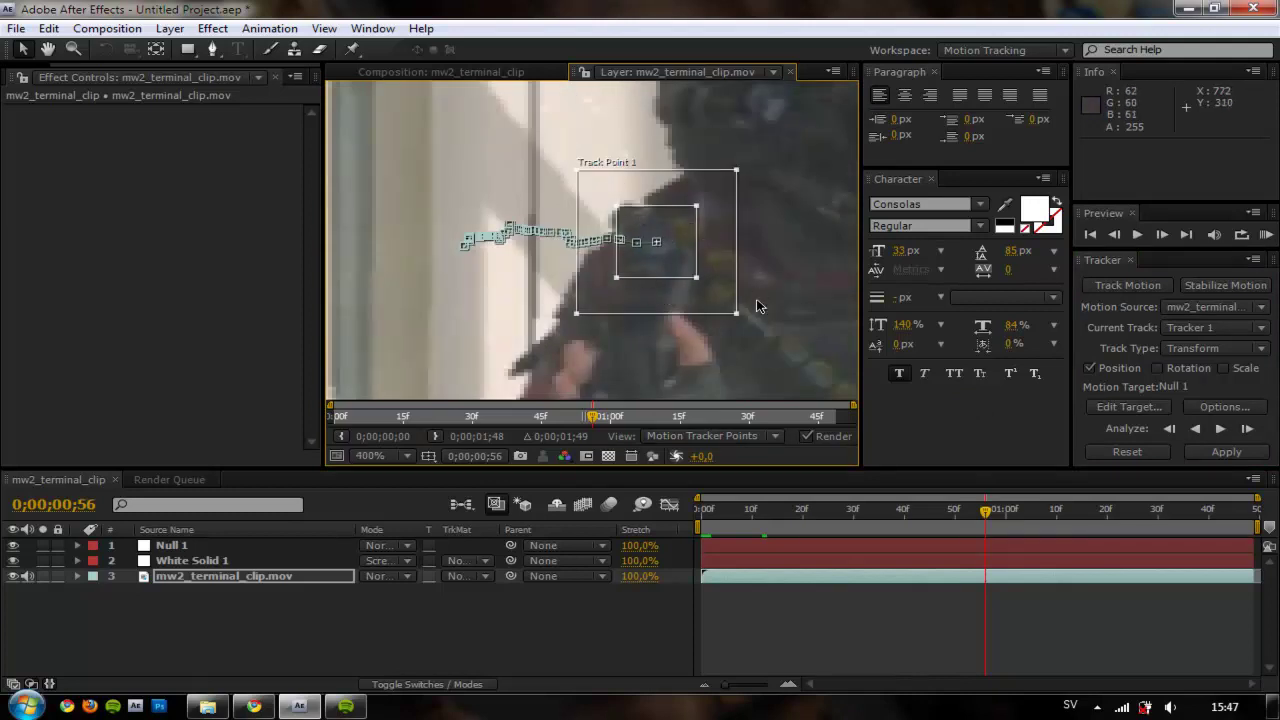
key("period")
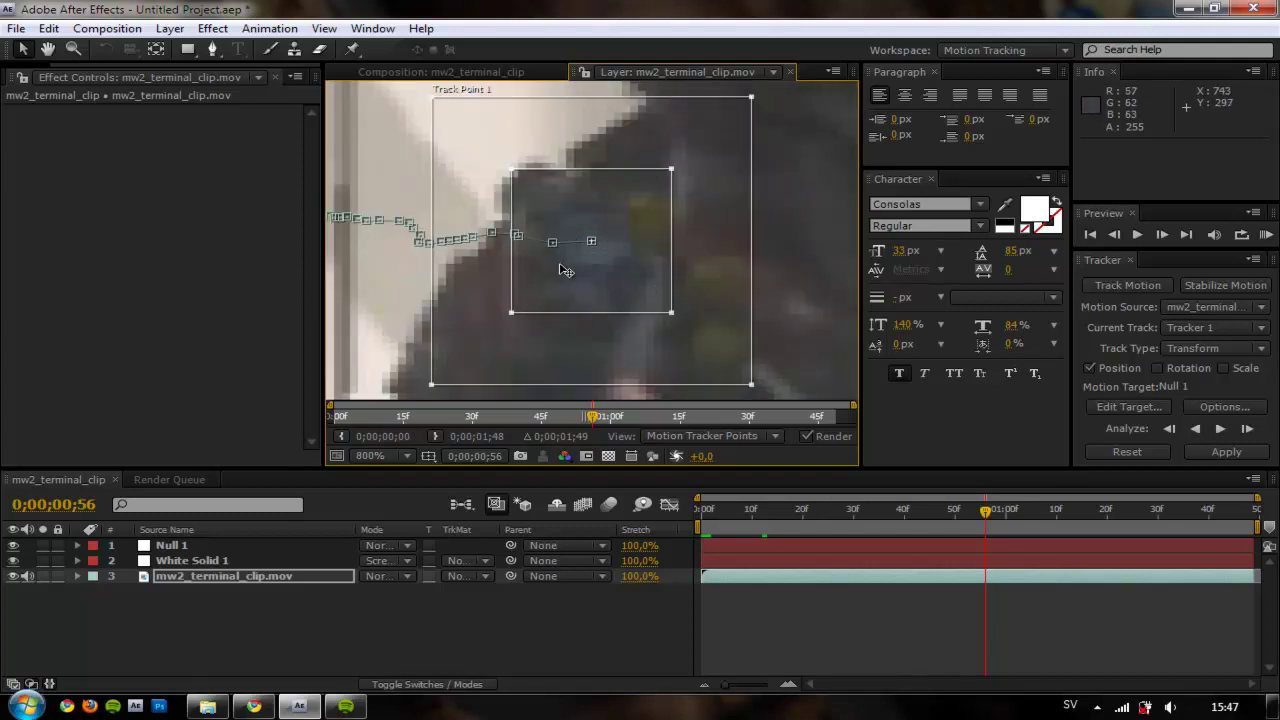
left_click(1247, 428)
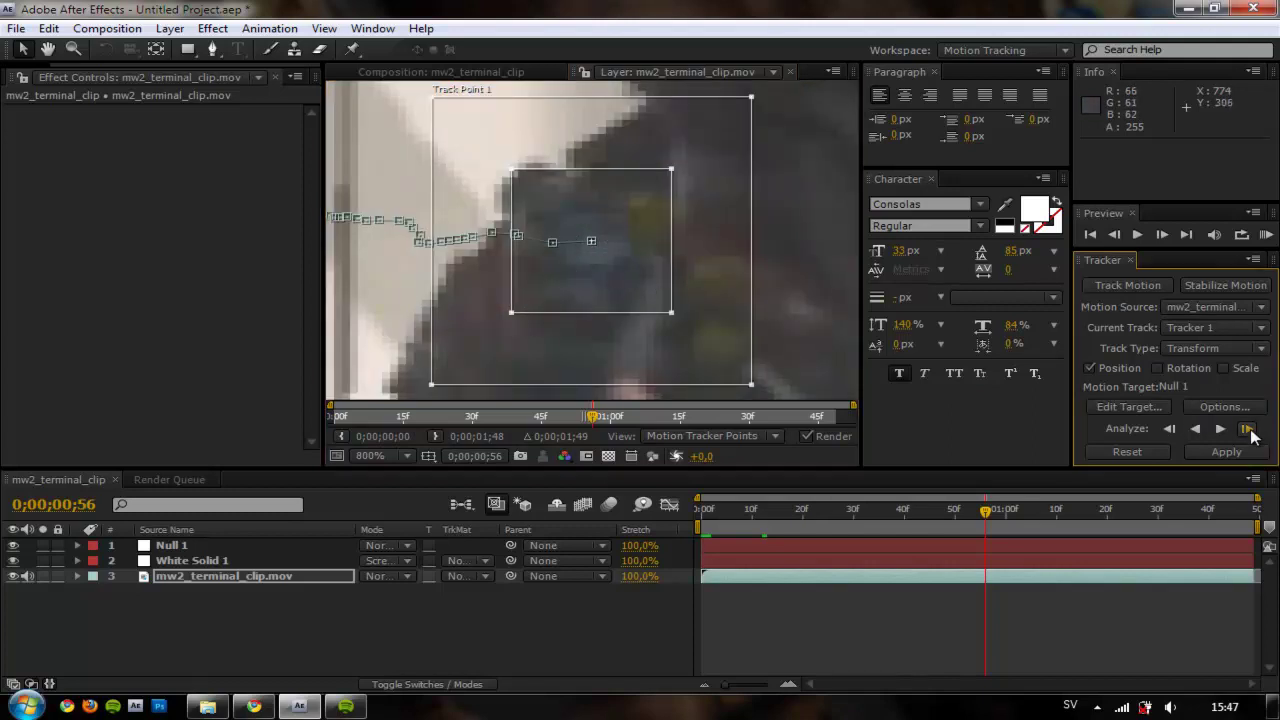
left_click_drag(646, 291, 648, 293)
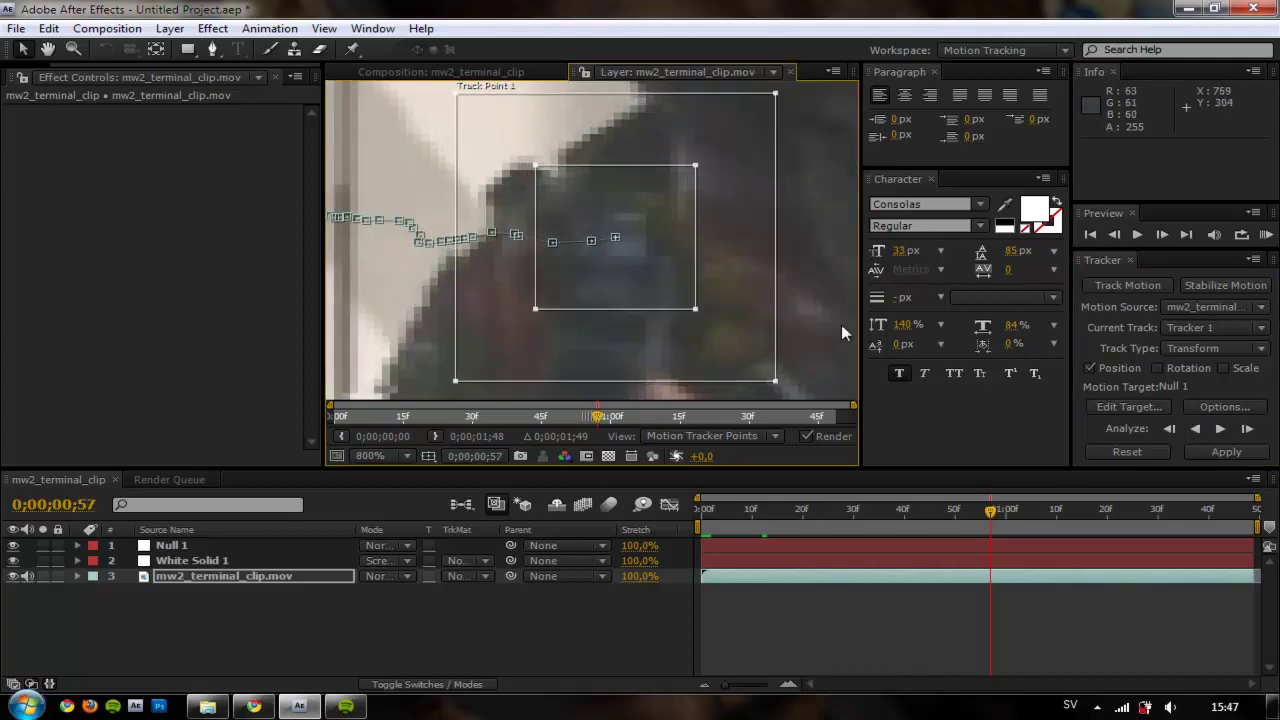
left_click(1247, 428)
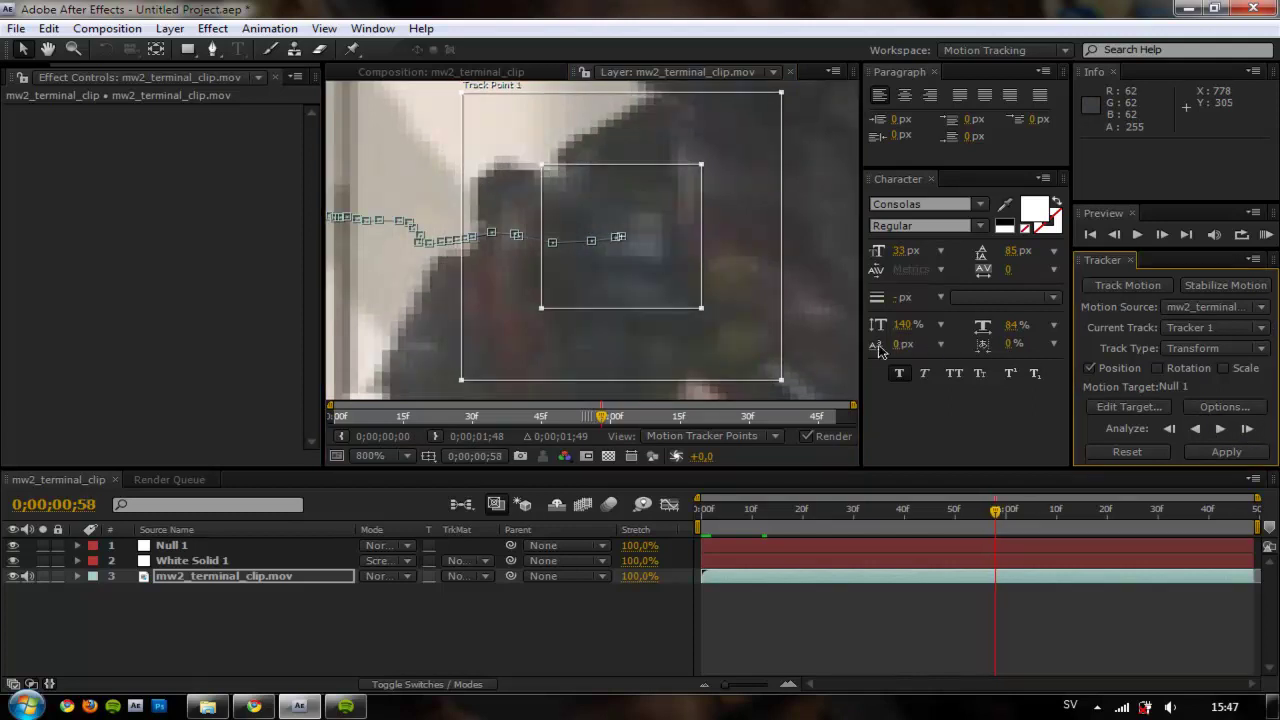
left_click_drag(641, 289, 651, 289)
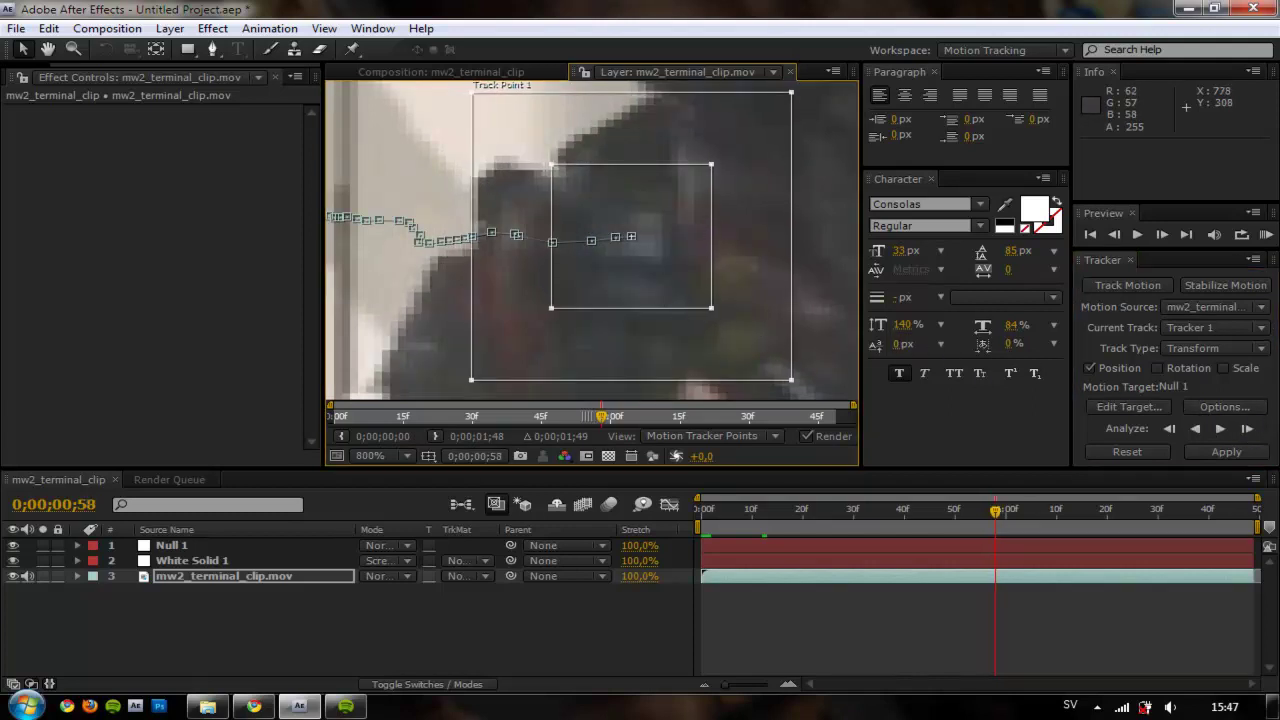
Continue the frame-by-frame analysis to 0;00;01;02, correcting Track Point 1's position at 0;00;00;59 and 0;00;01;00.
left_click(1247, 428)
left_click_drag(641, 288, 660, 293)
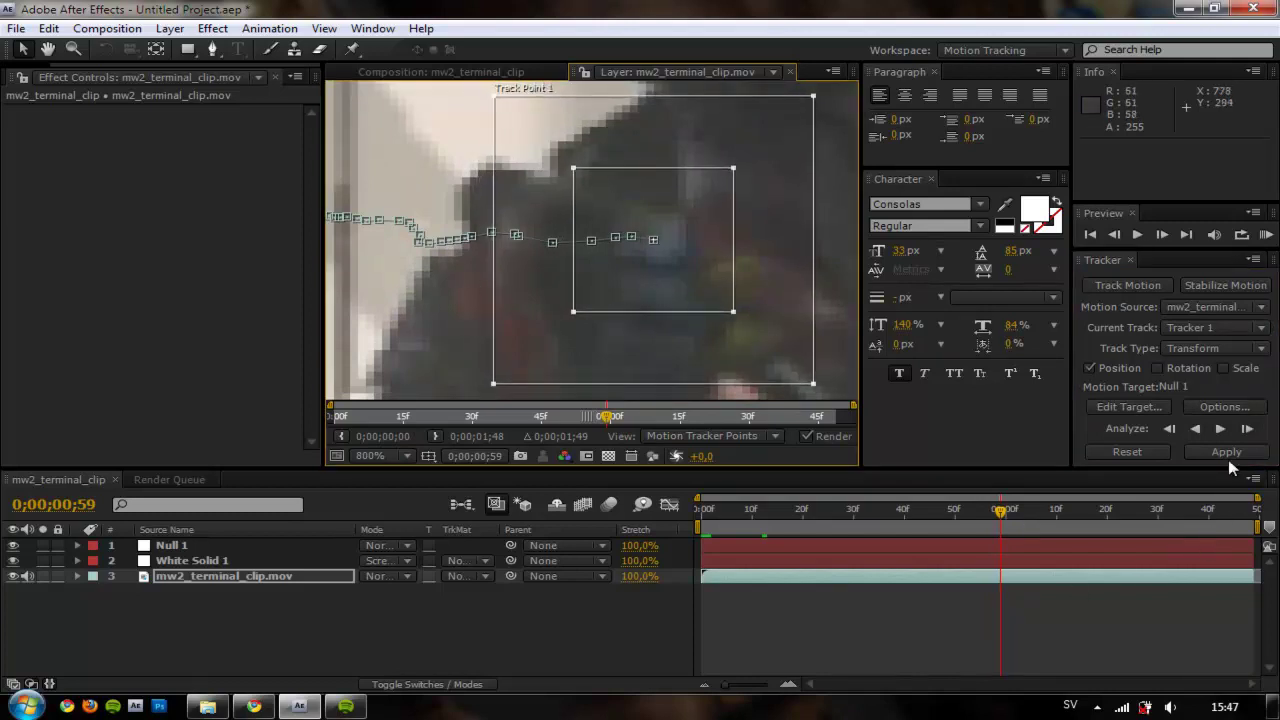
left_click(1247, 428)
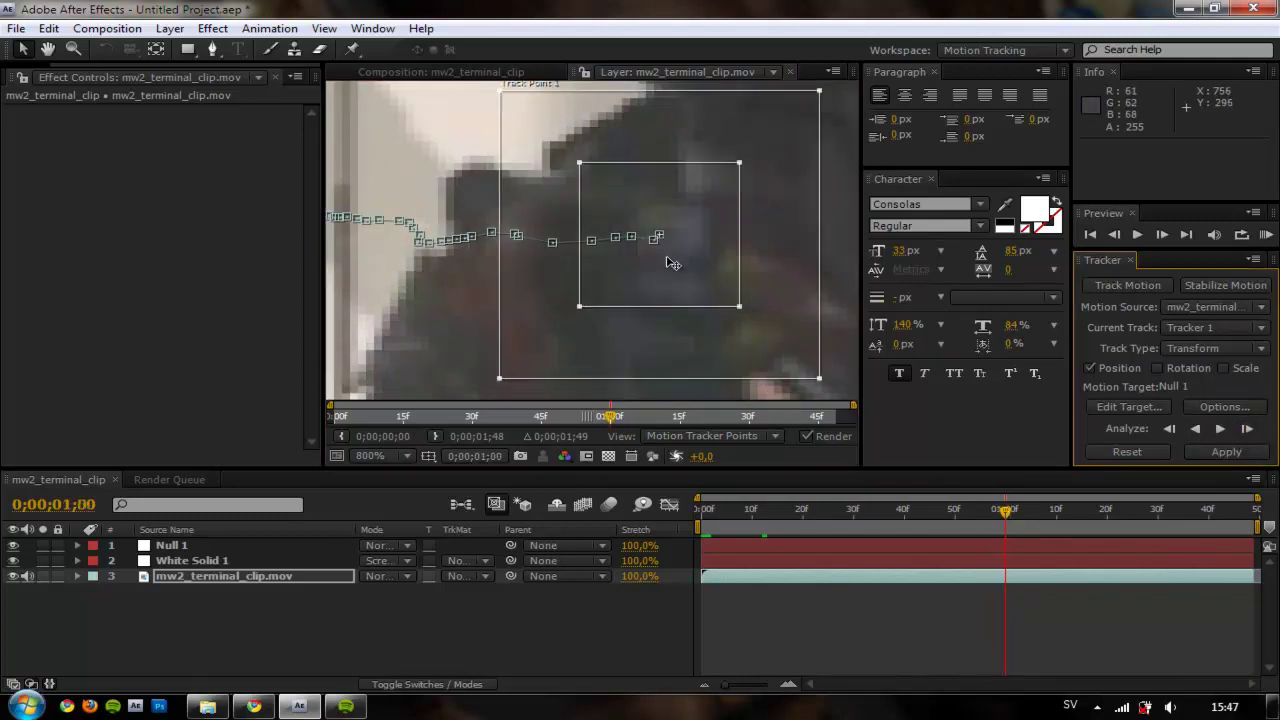
mouse_move(671, 263)
left_mouse_down()
mouse_move(686, 270)
mouse_move(660, 271)
left_mouse_up()
left_click(1247, 428)
left_click(1247, 428)
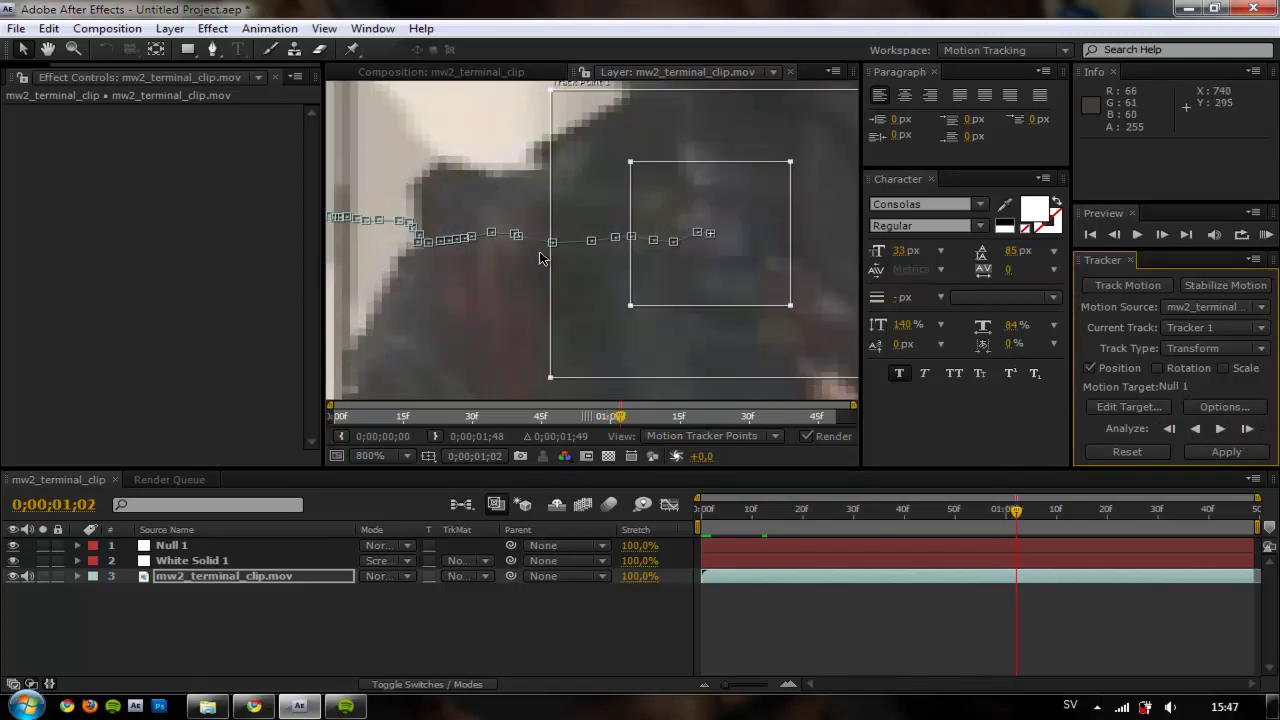
Advance the track to 0;00;01;05, fine-tuning Track Point 1's position at 0;00;01;03 and 0;00;01;04.
key("comma")
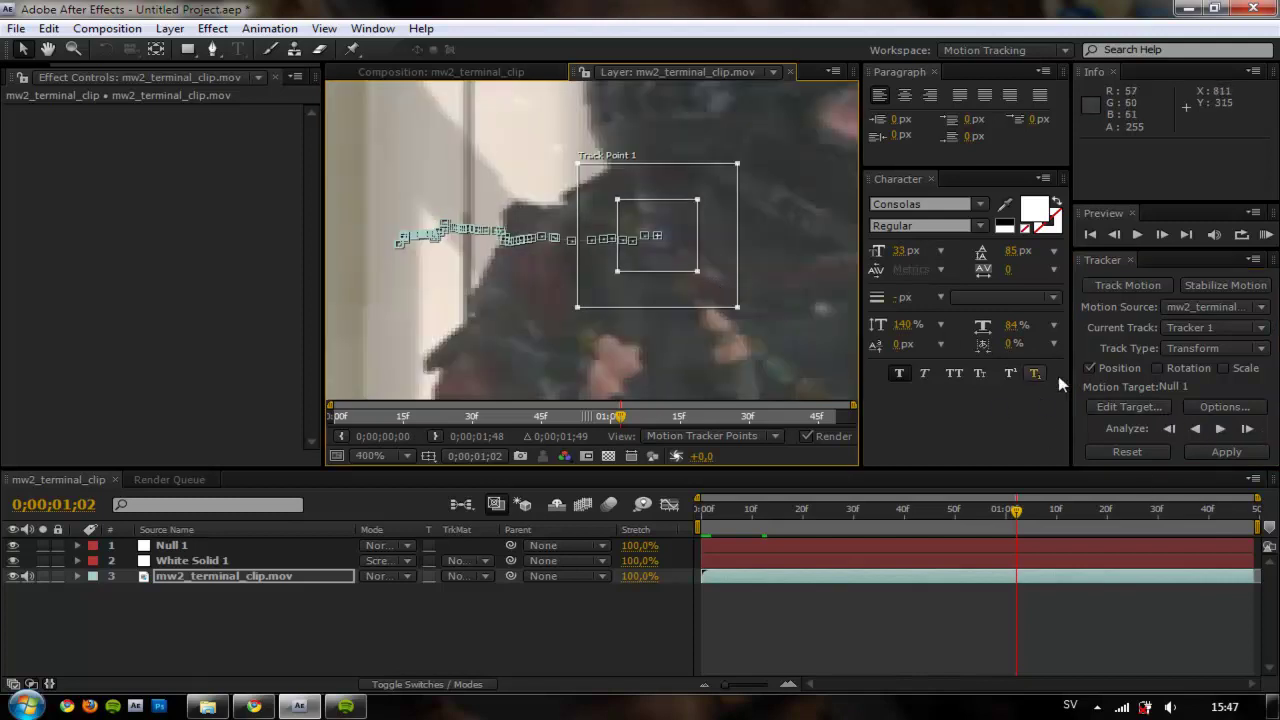
left_click(1247, 428)
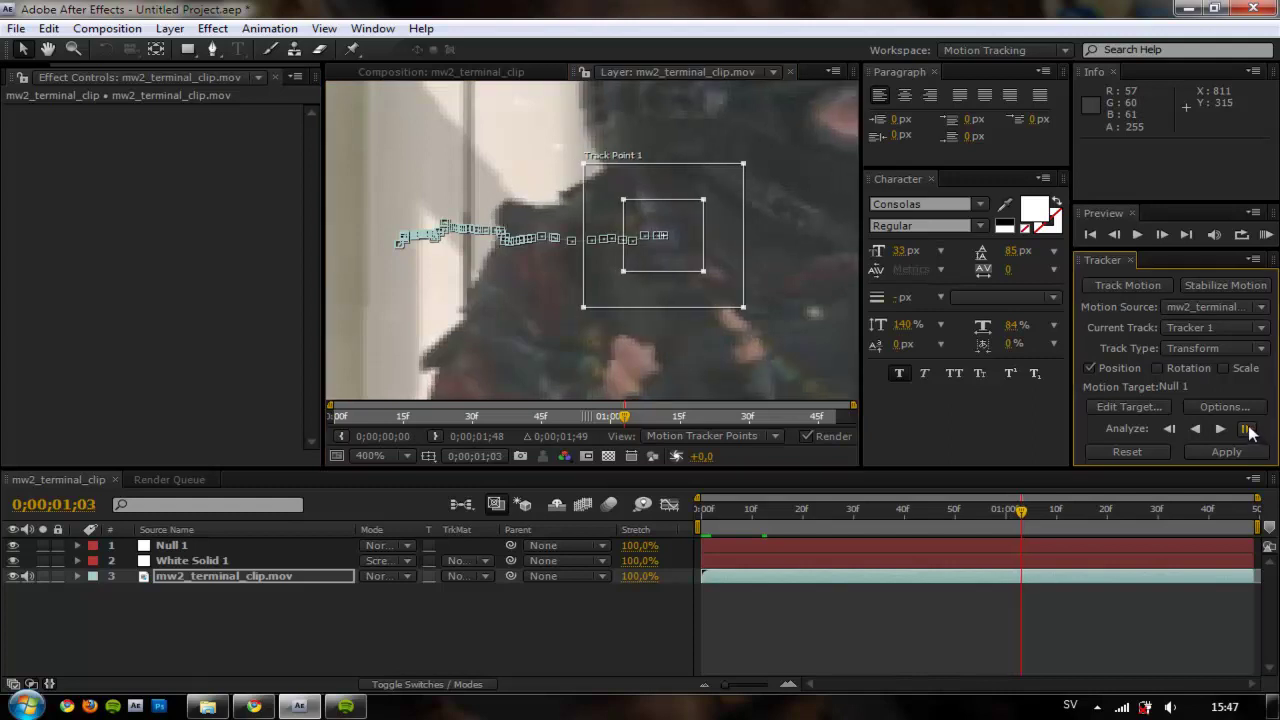
key("period")
key("period")
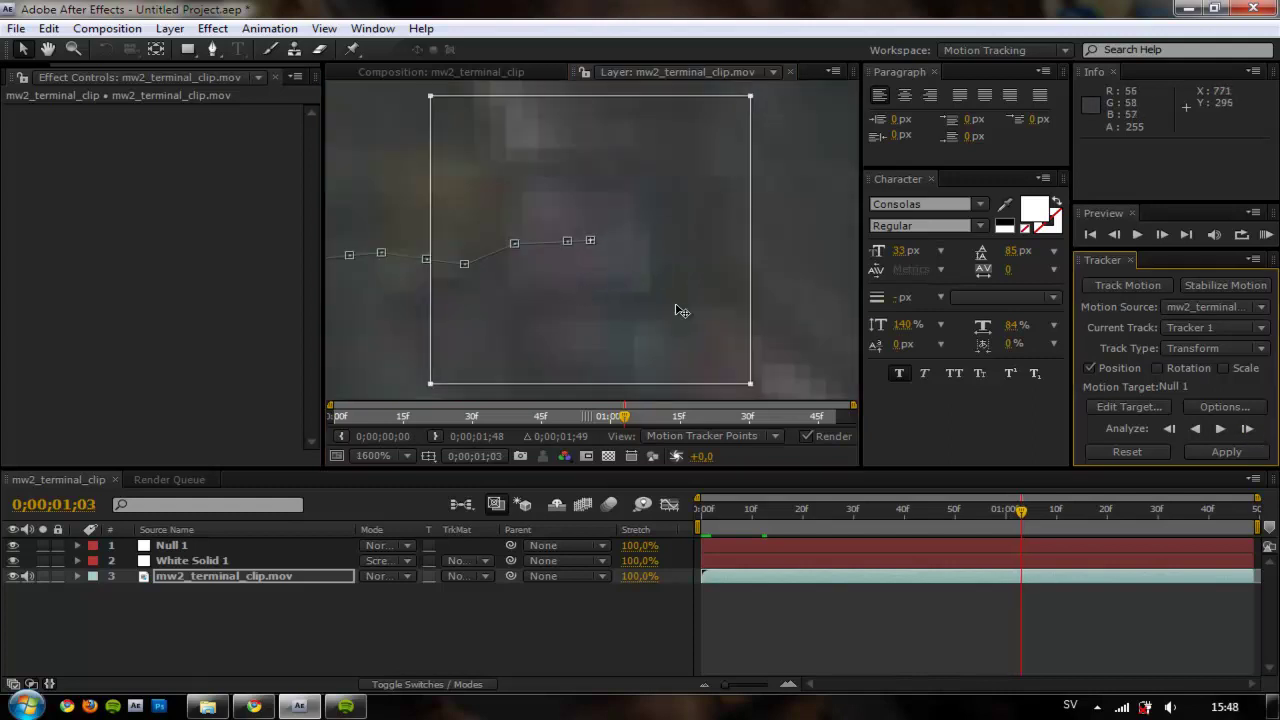
left_click_drag(610, 306, 606, 301)
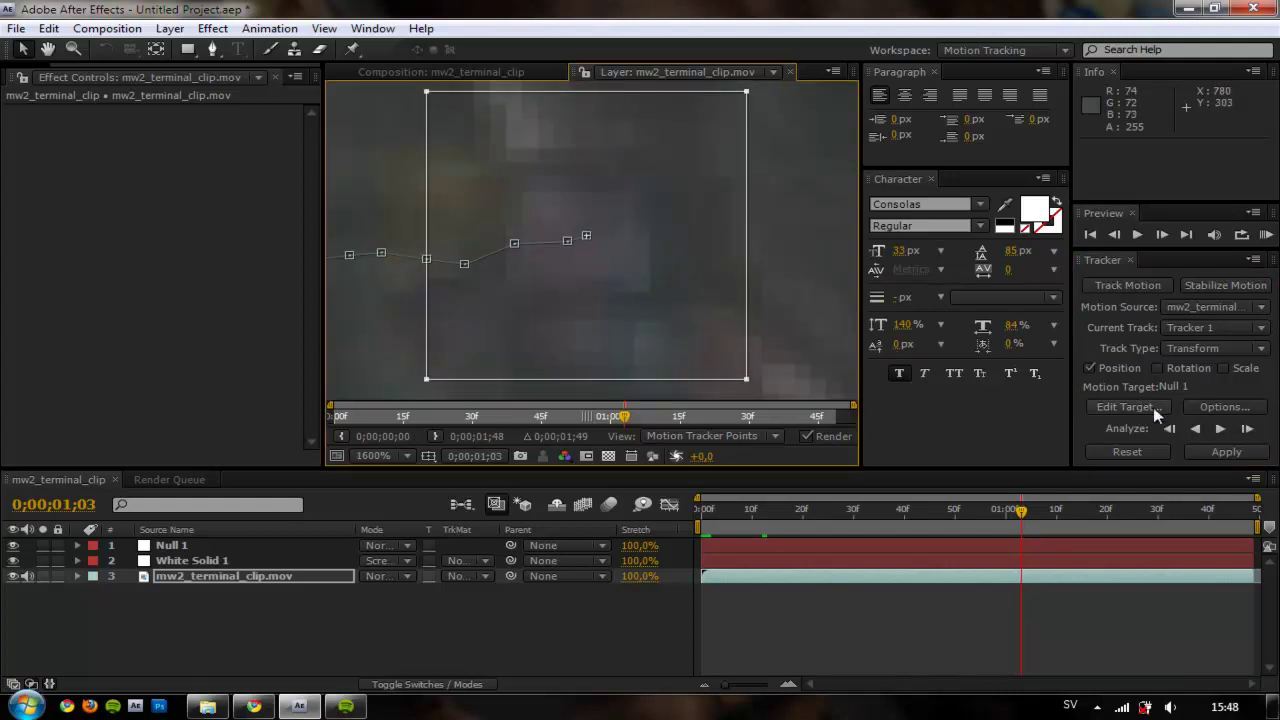
left_click(1247, 428)
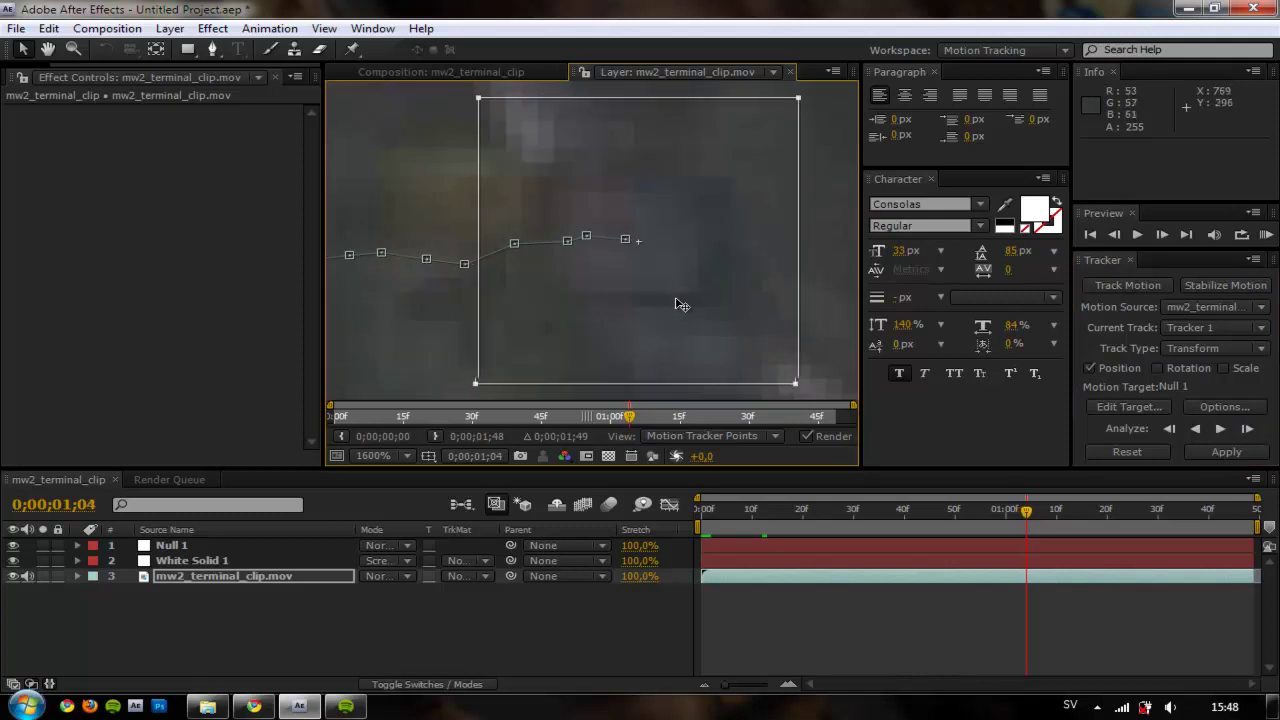
left_click(1247, 428)
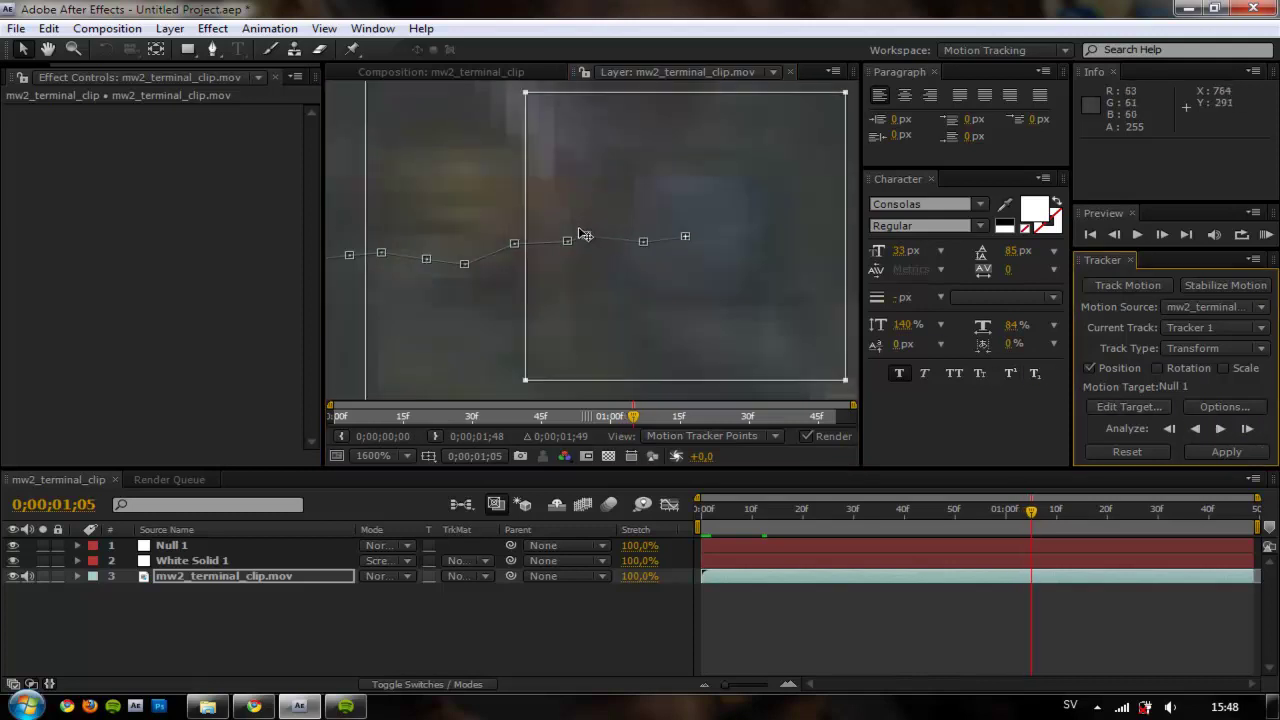
Advance the track to 0;00;01;08, moving Track Point 1 back onto the rifle at 0;00;01;05 and 0;00;01;07.
left_click_drag(698, 285, 712, 283)
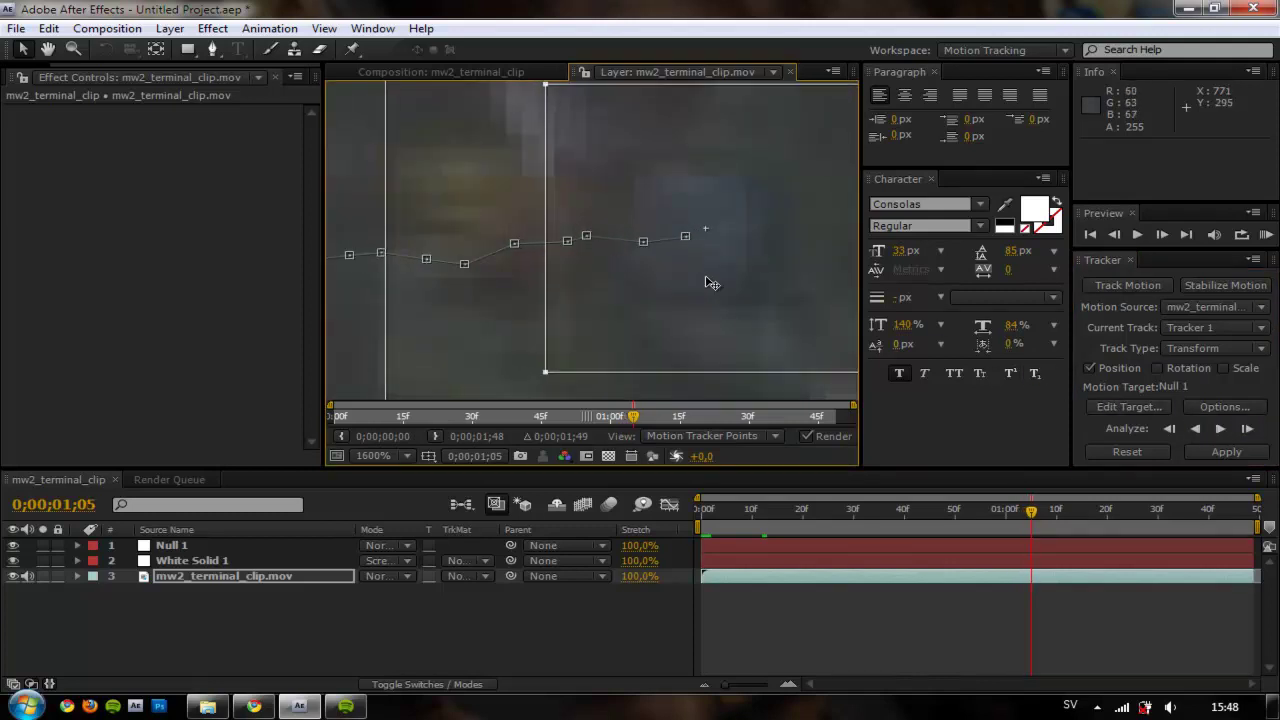
left_click(1247, 428)
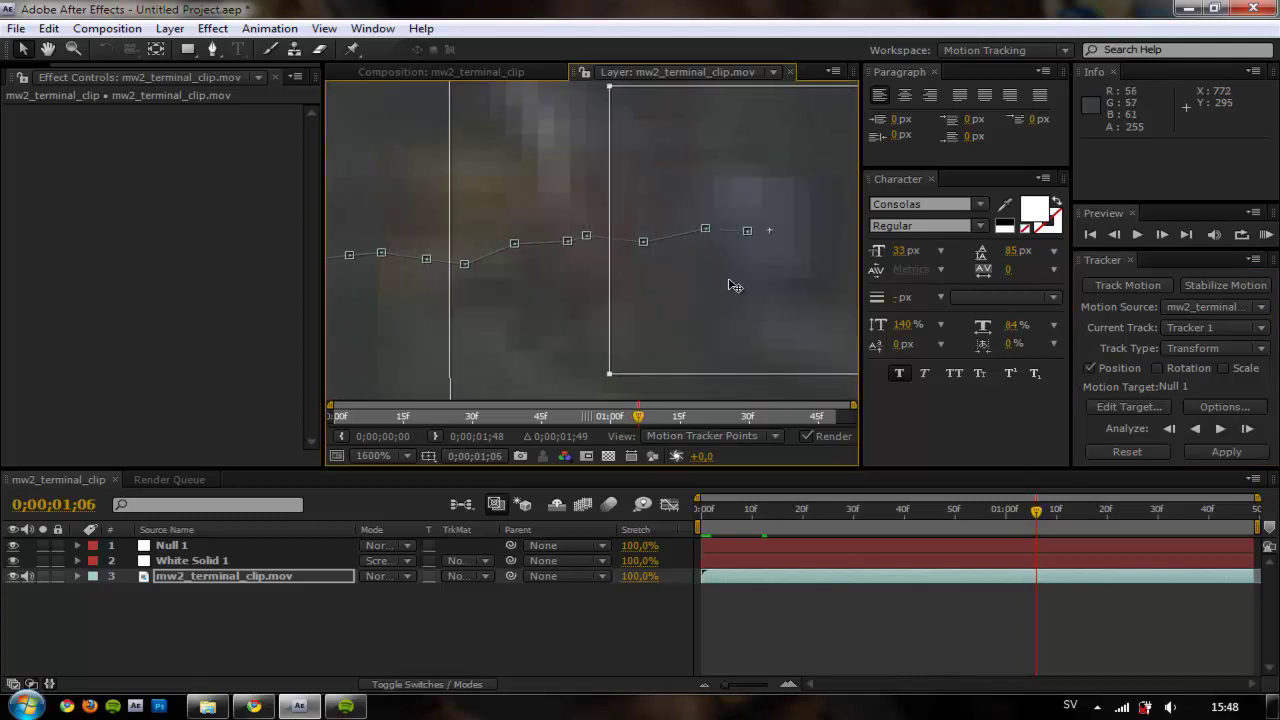
left_click(1247, 428)
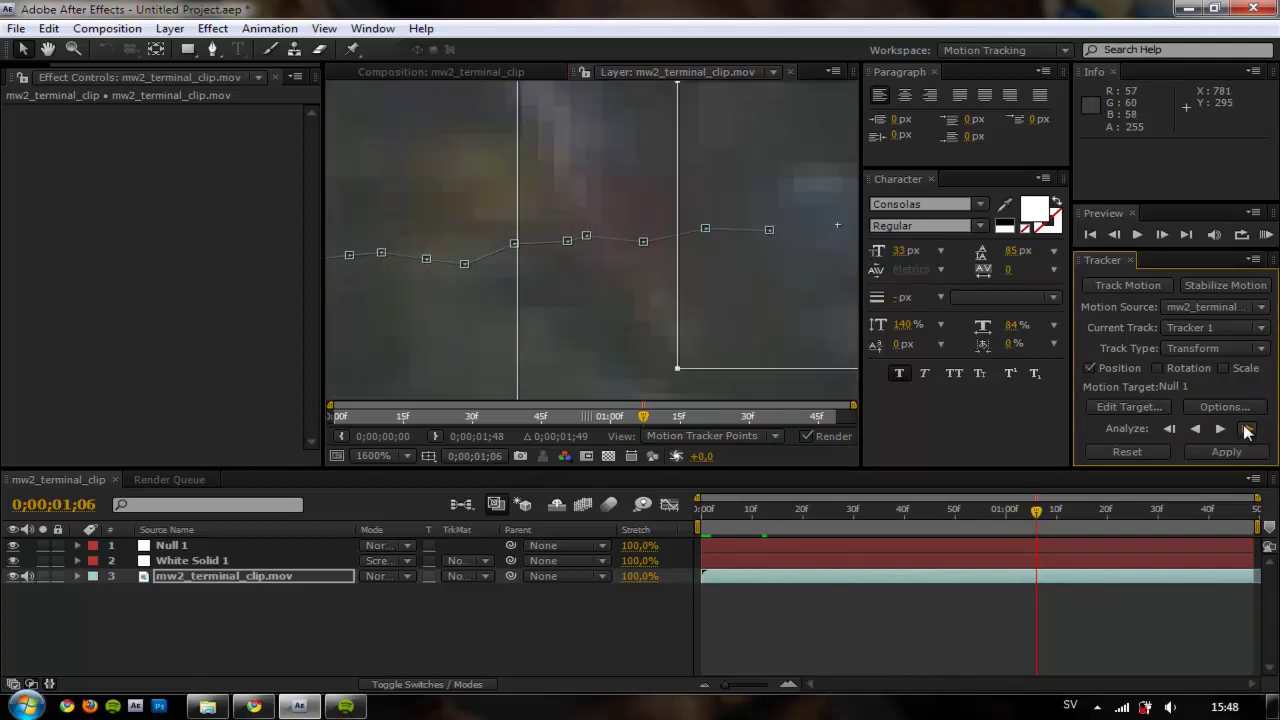
left_click_drag(731, 305, 626, 296)
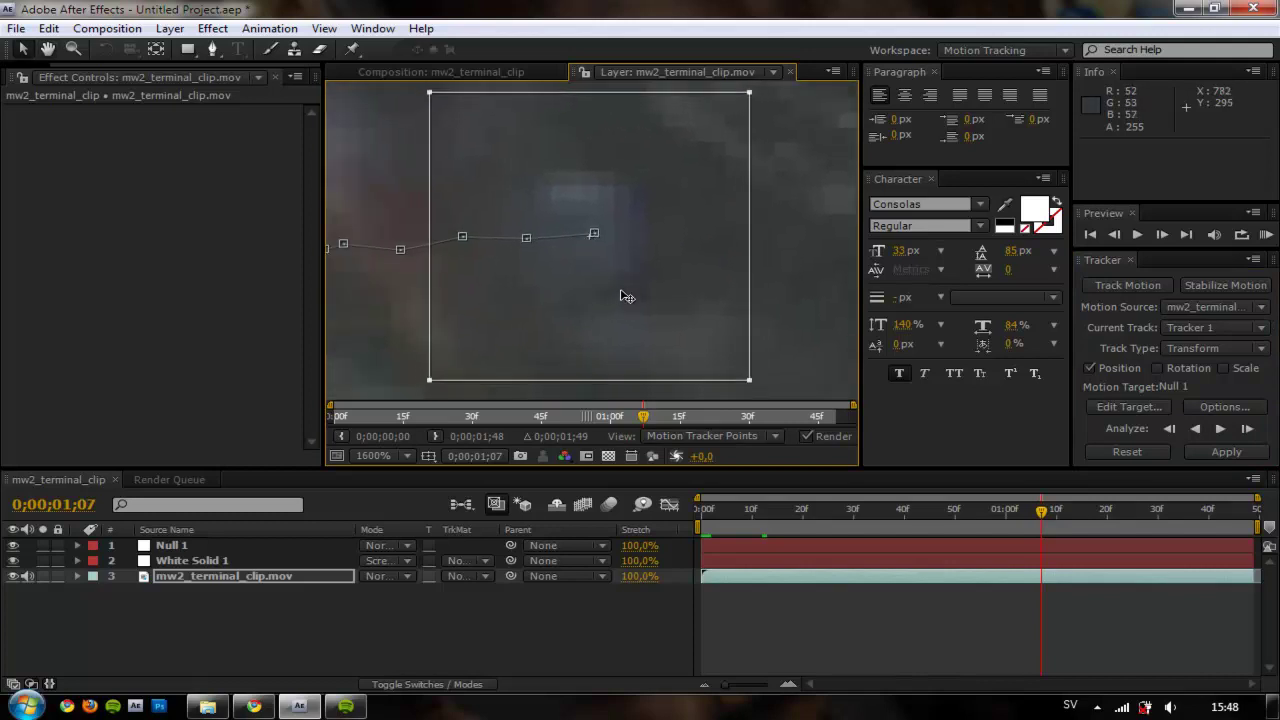
left_click(1247, 428)
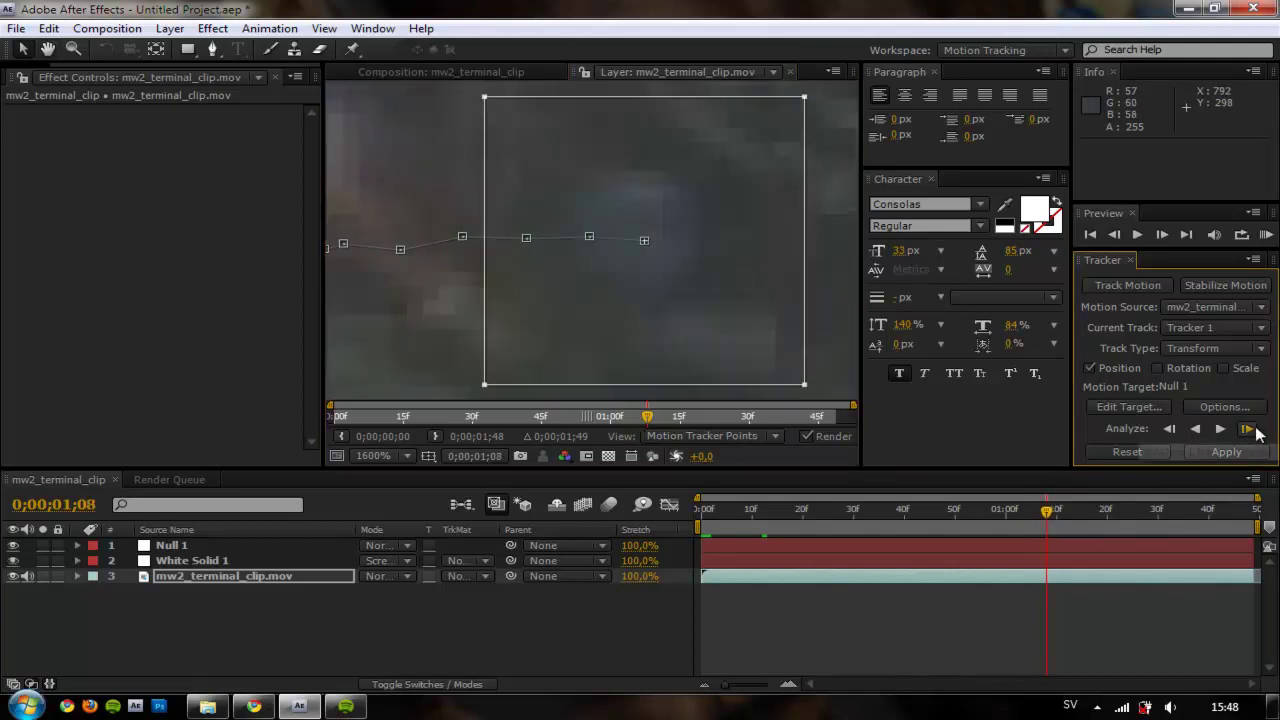
Continue the frame-by-frame analysis to 0;00;01;11, correcting Track Point 1's position at 0;00;01;09 and 0;00;01;10.
left_click(1247, 428)
left_click_drag(728, 337, 668, 301)
scroll(742, 332, "down", 1)
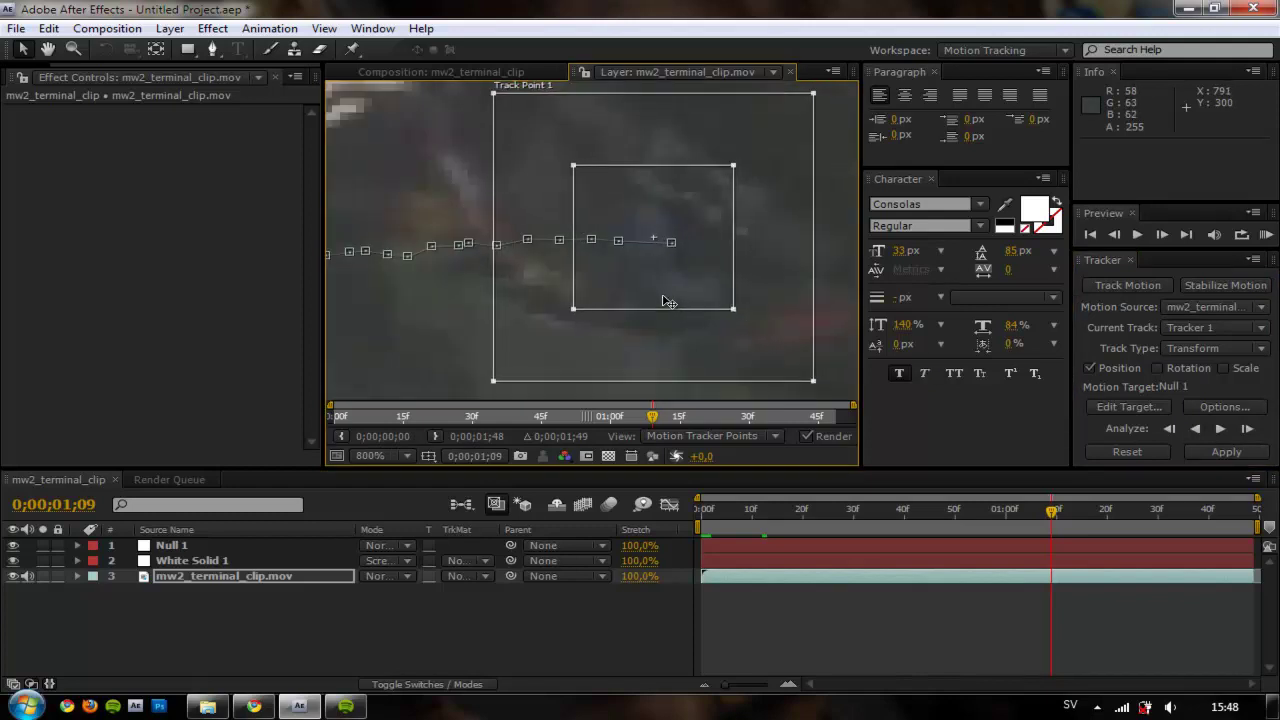
left_click(1247, 430)
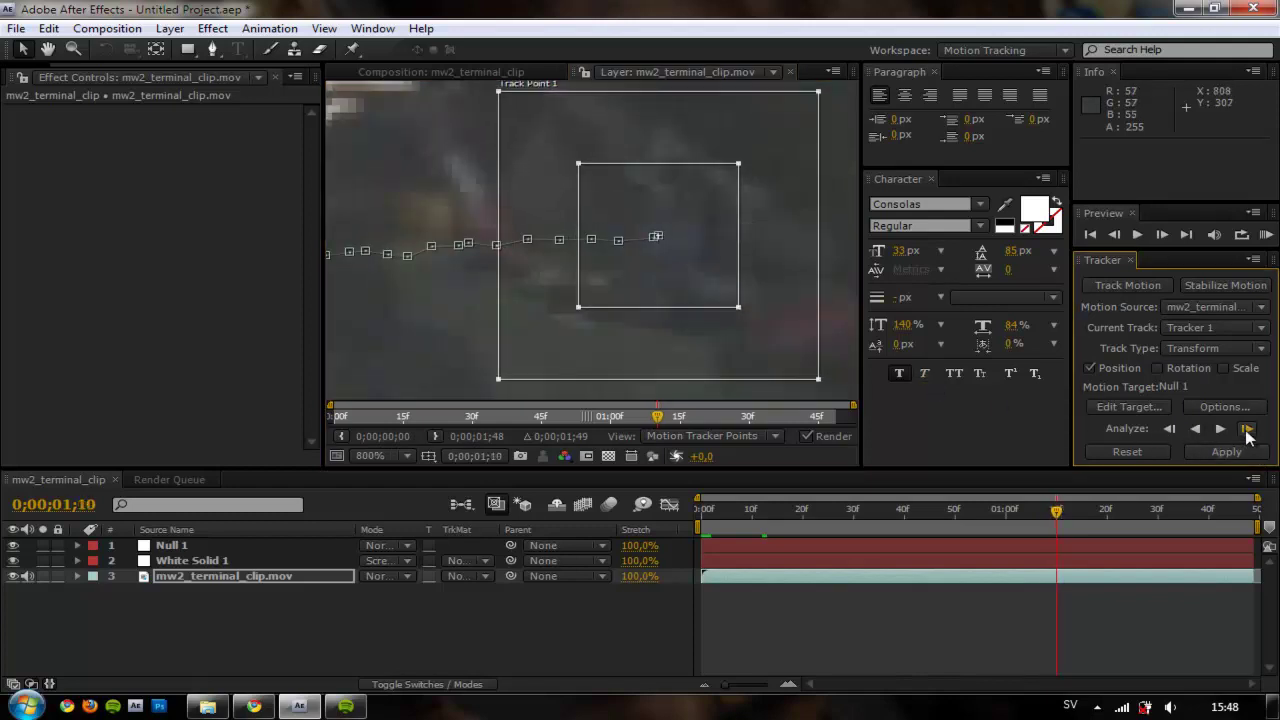
mouse_move(656, 296)
left_mouse_down()
mouse_move(686, 294)
mouse_move(675, 294)
left_mouse_up()
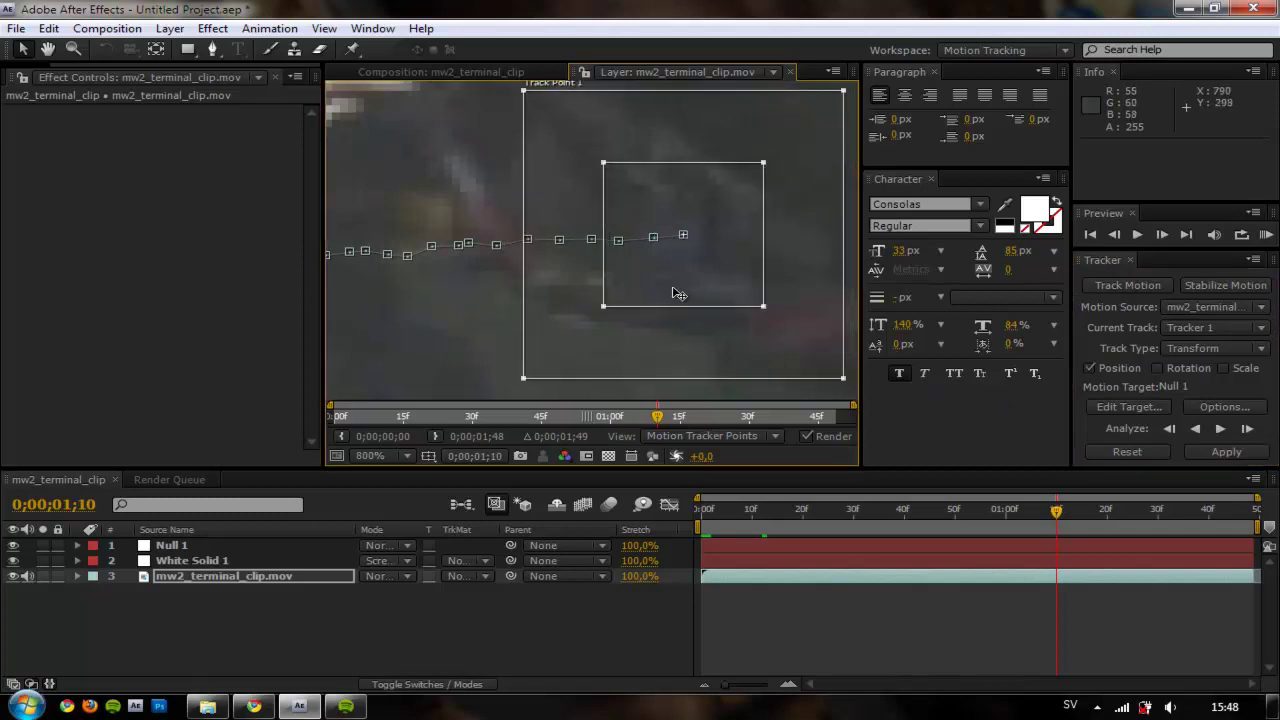
left_click(1247, 430)
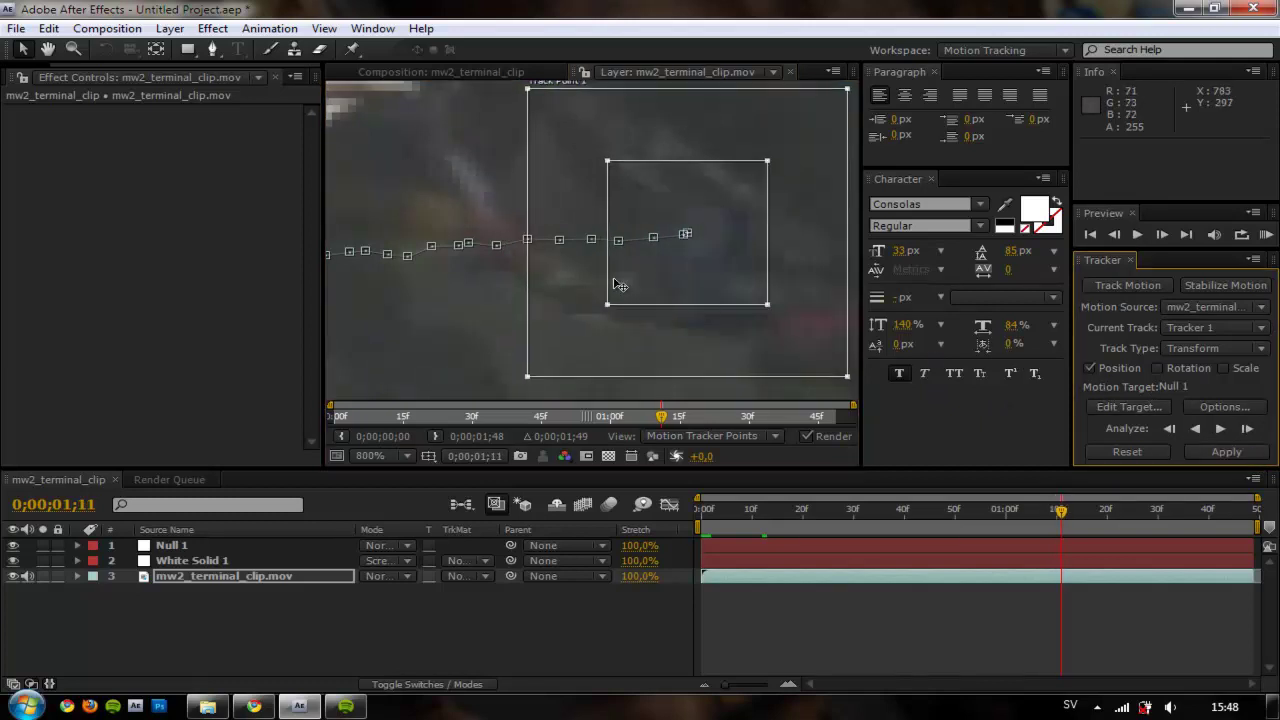
Advance the track to 0;00;01;14, adjusting Track Point 1 on the rifle at 0;00;01;11 and 0;00;01;13.
left_click_drag(664, 282, 694, 282)
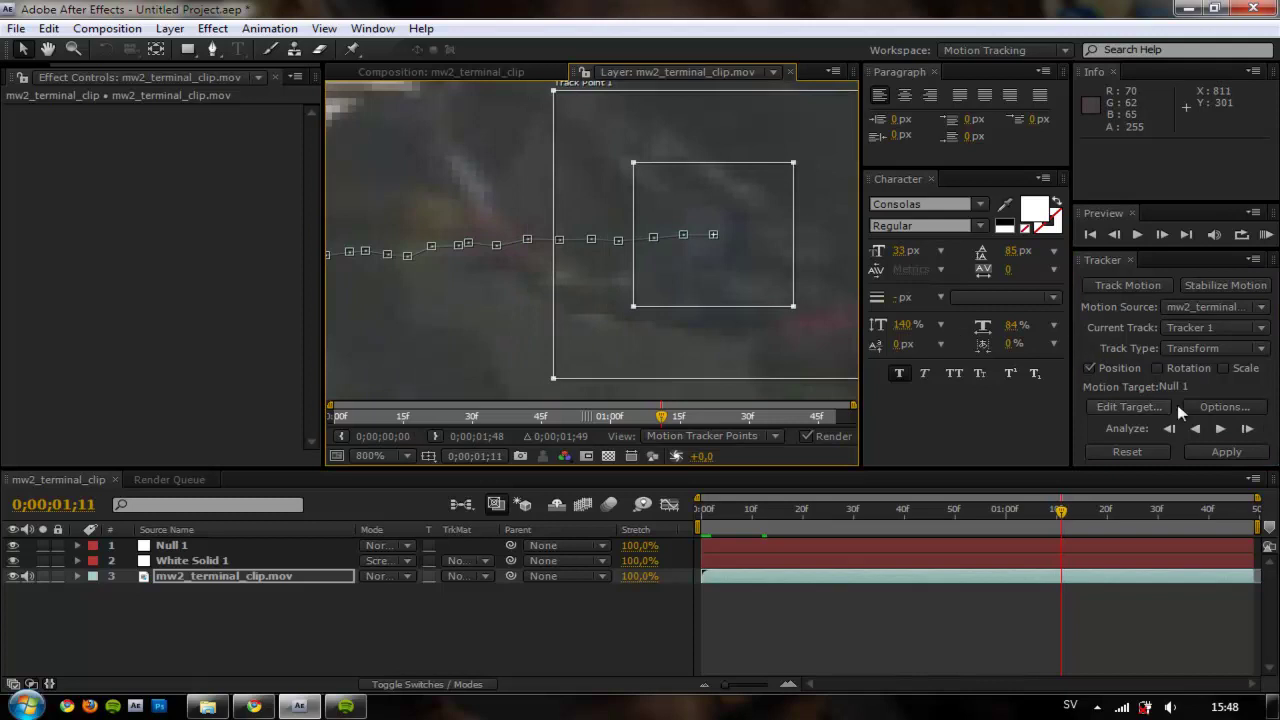
left_click(1247, 430)
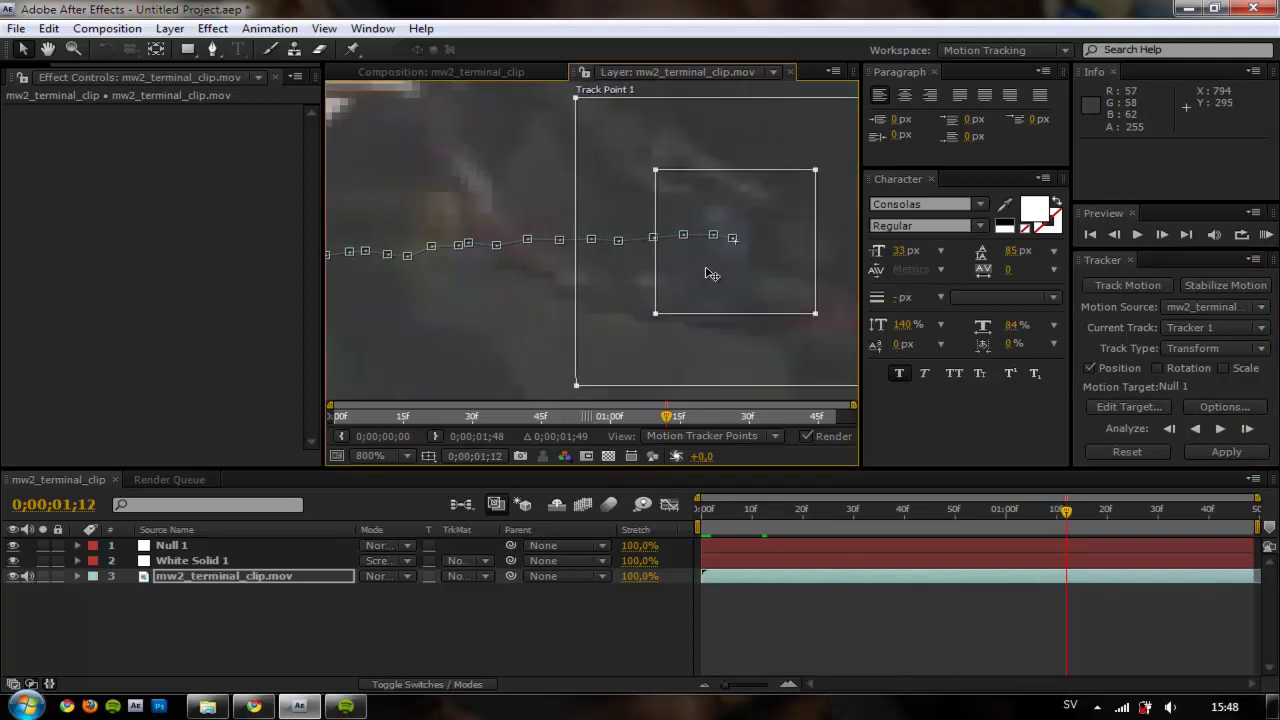
left_click(1247, 430)
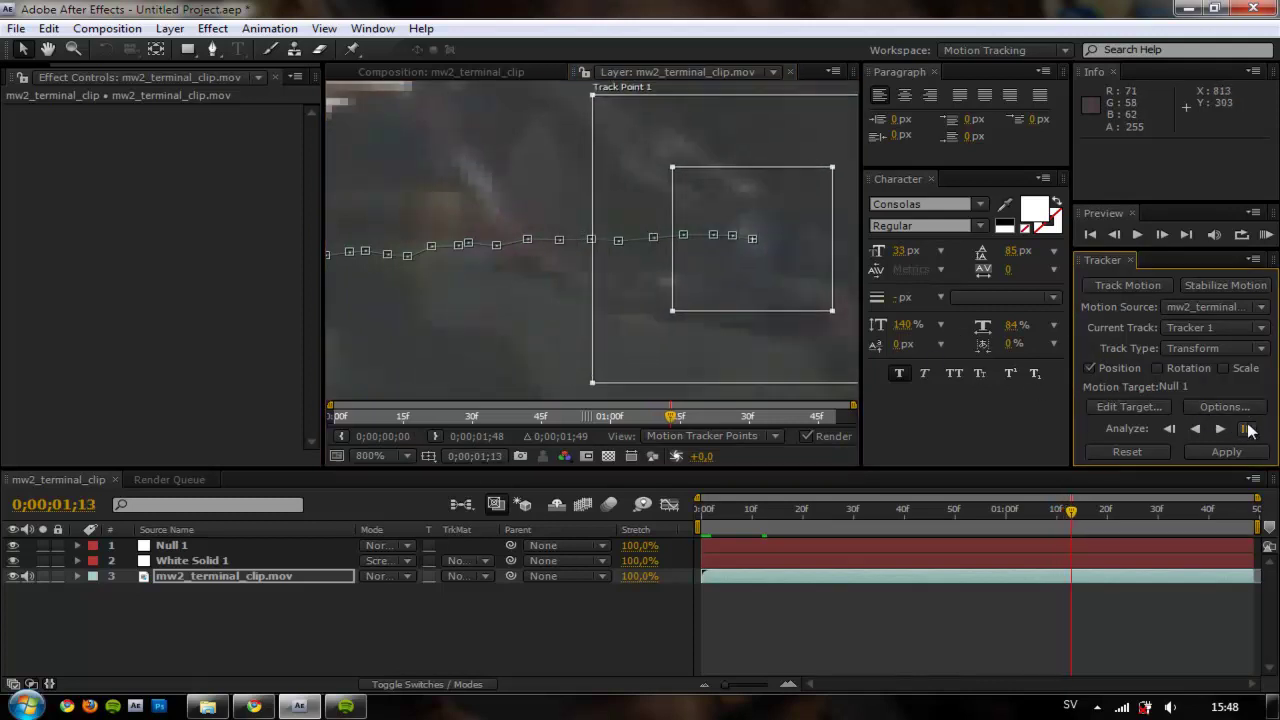
left_click_drag(728, 287, 745, 289)
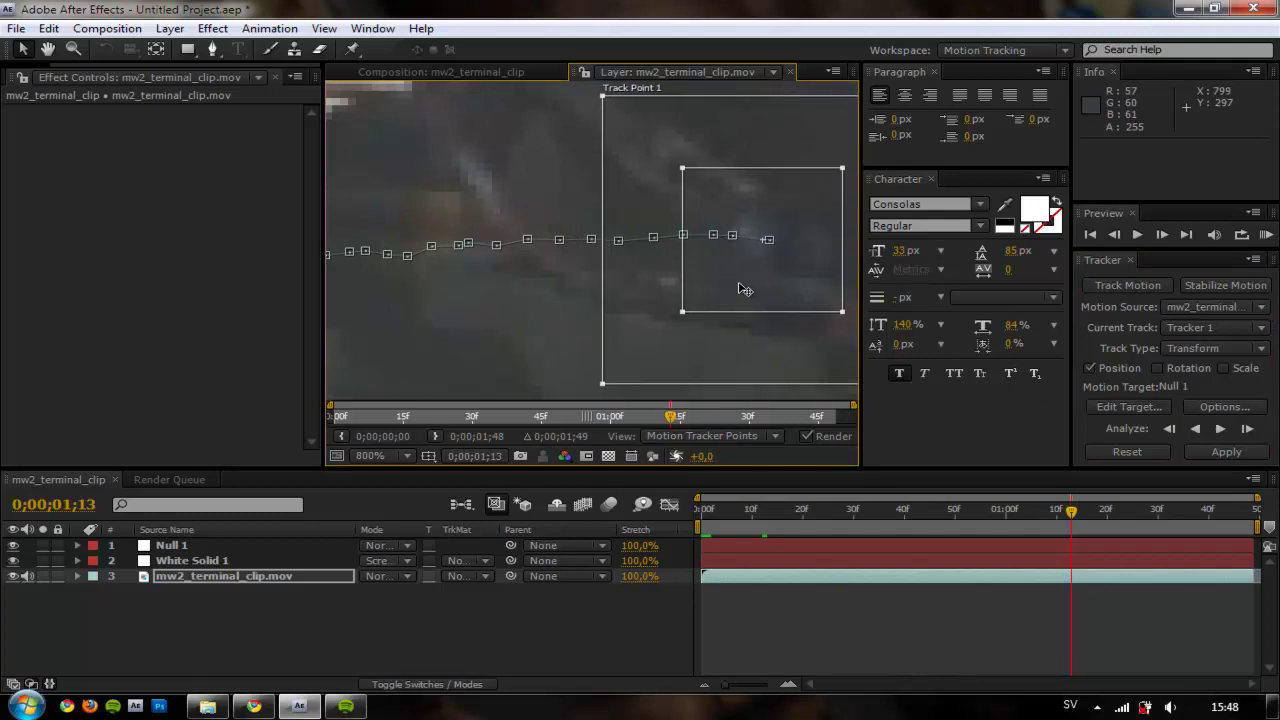
left_click(1247, 430)
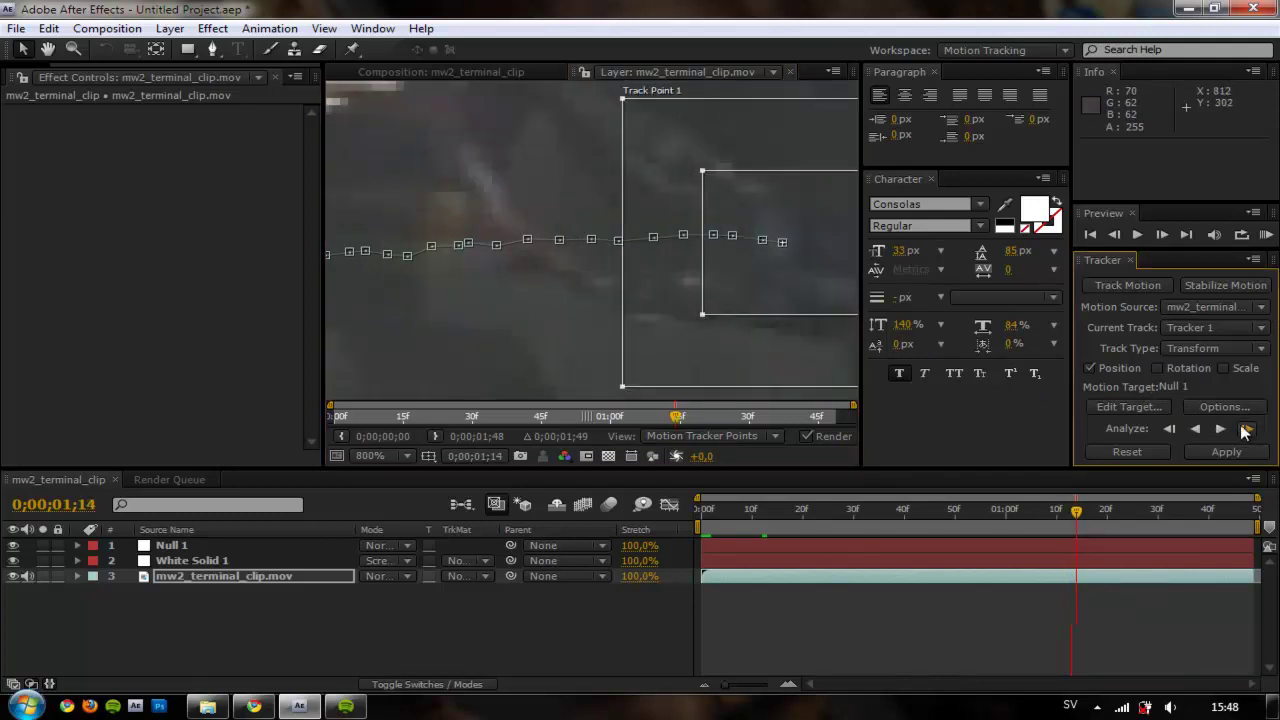
Reposition Track Point 1 on the rifle at 0;00;01;14 and analyze forward frame by frame to 0;00;01;20.
key("comma")
key("period")
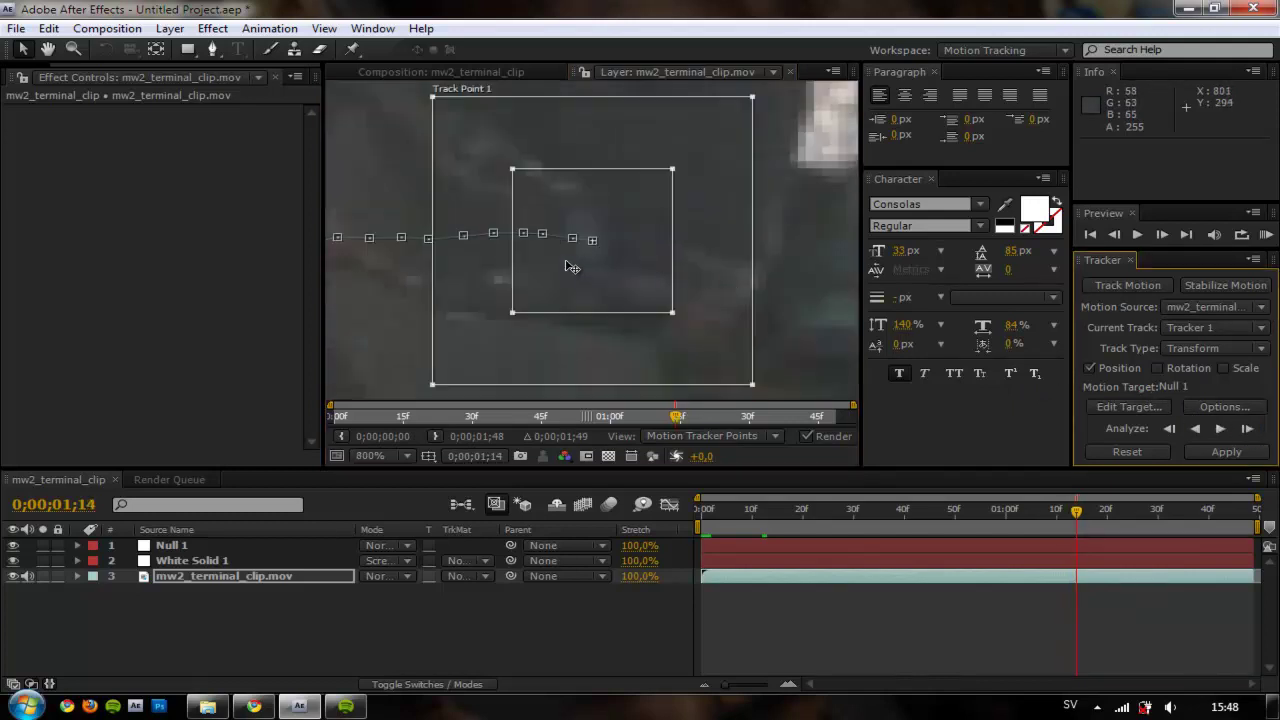
mouse_move(590, 285)
left_mouse_down()
mouse_move(645, 300)
mouse_move(634, 283)
mouse_move(597, 284)
left_mouse_up()
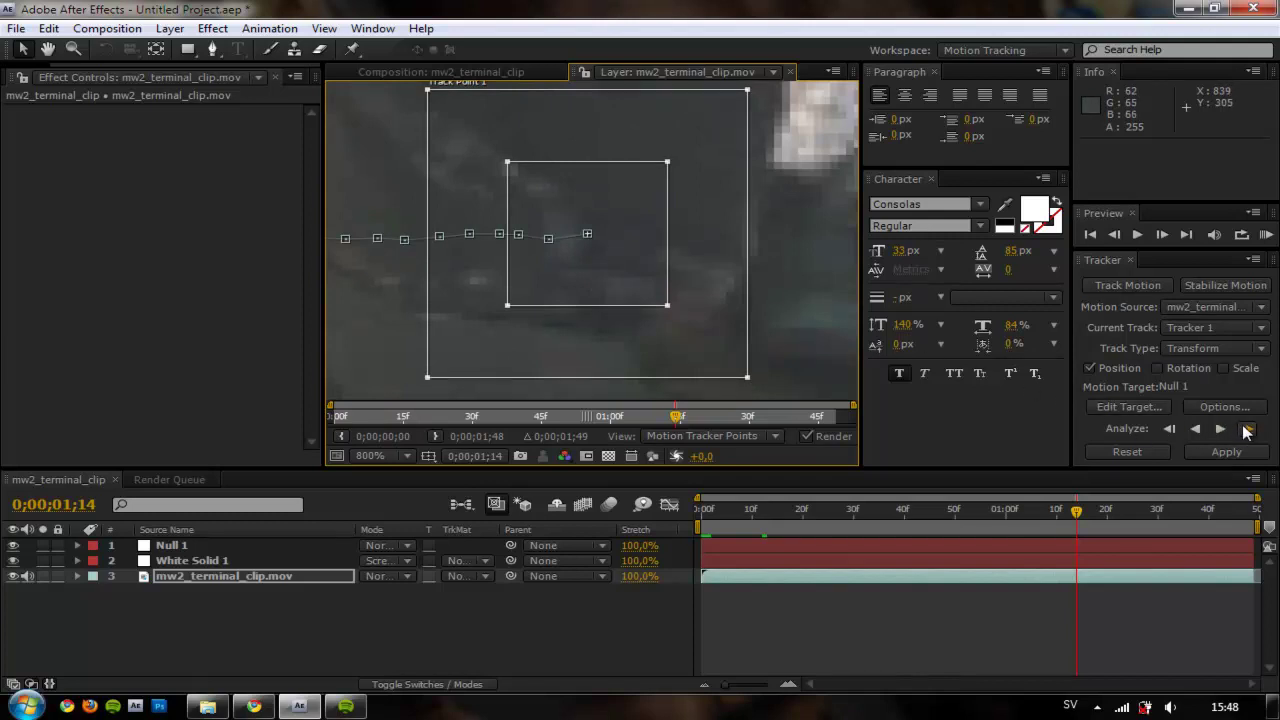
left_click(1247, 429)
left_click(1247, 429)
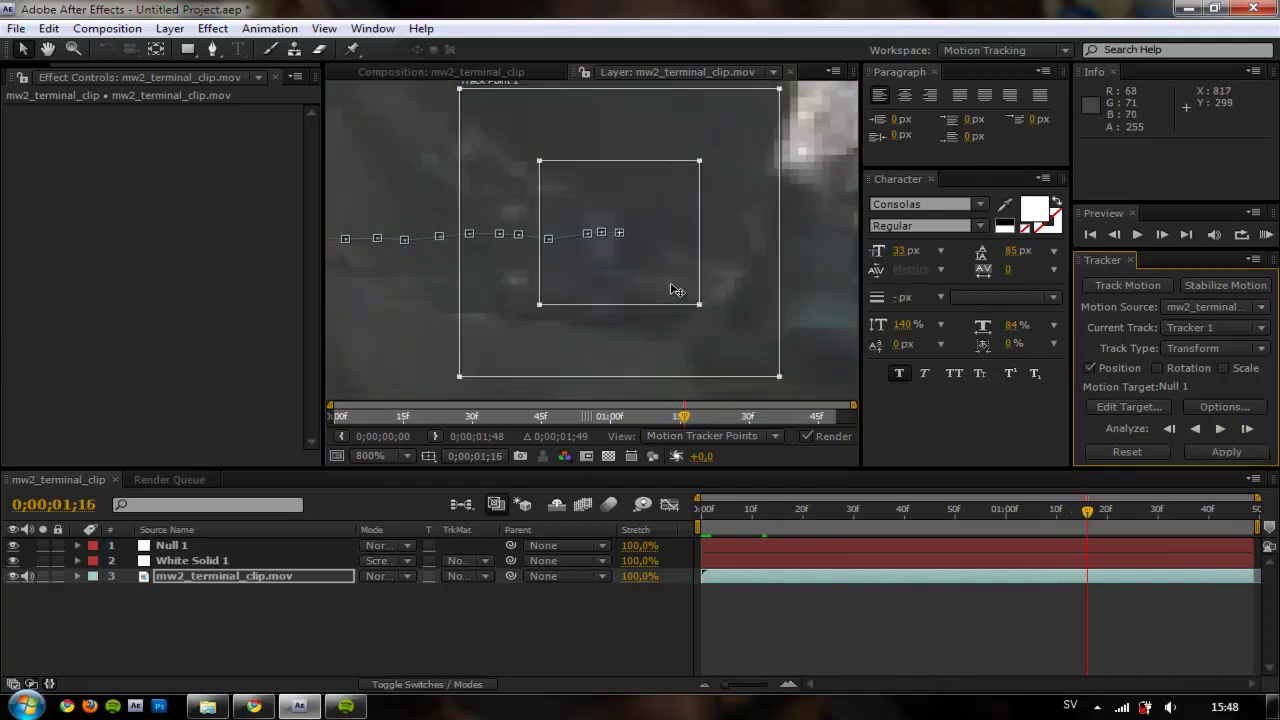
left_click(1247, 429)
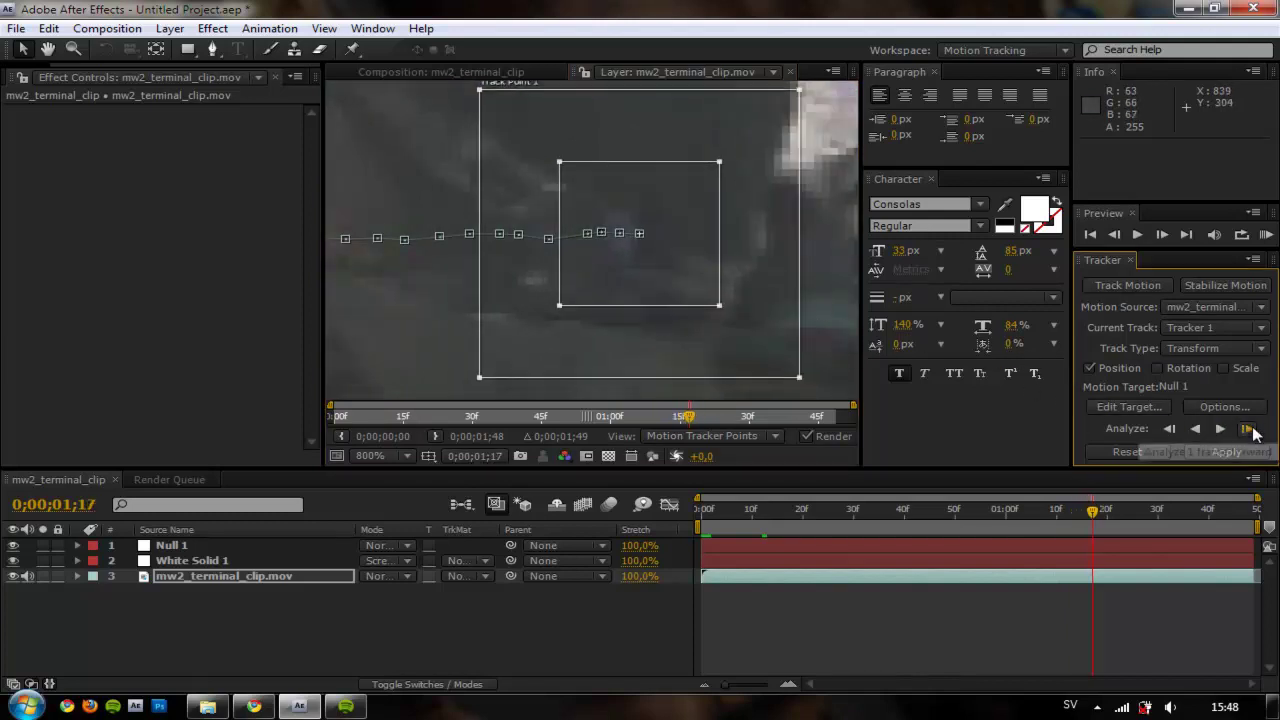
left_click(1247, 429)
left_click(1247, 429)
left_click(1247, 429)
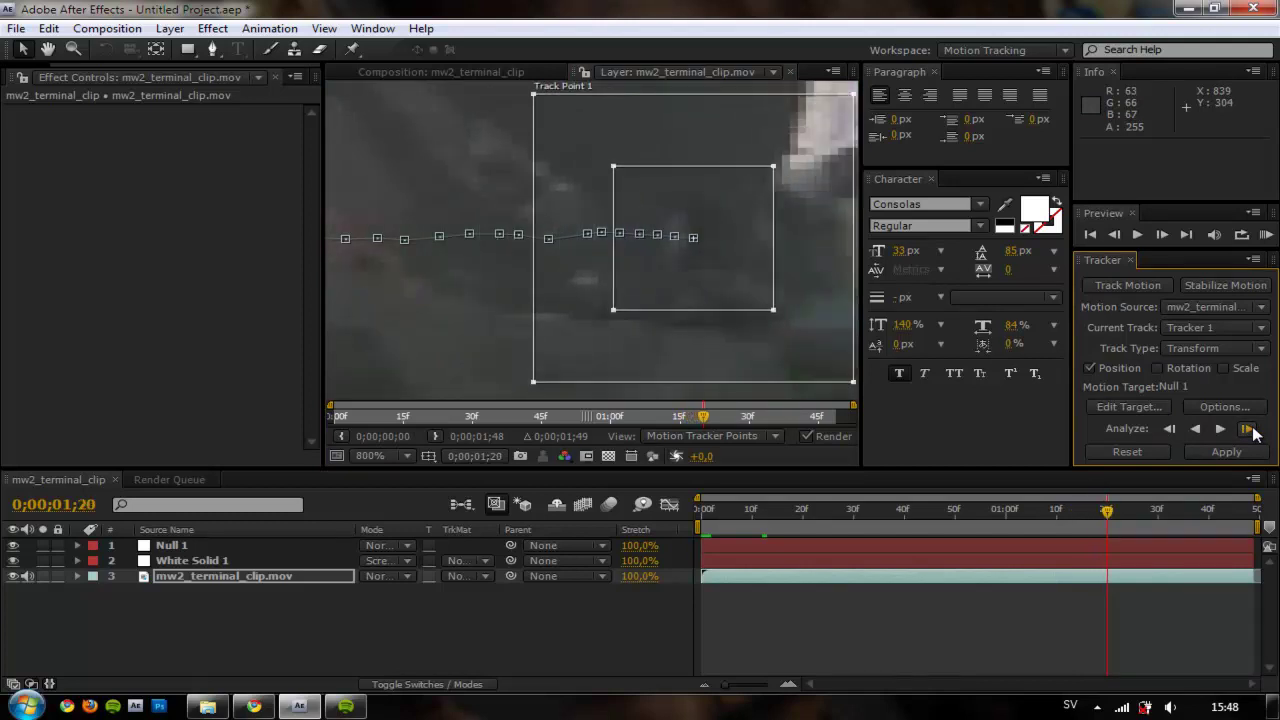
Advance the track to 0;00;01;23, fine-tuning Track Point 1's position at 0;00;01;20, 0;00;01;21 and 0;00;01;22.
left_click_drag(696, 293, 693, 293)
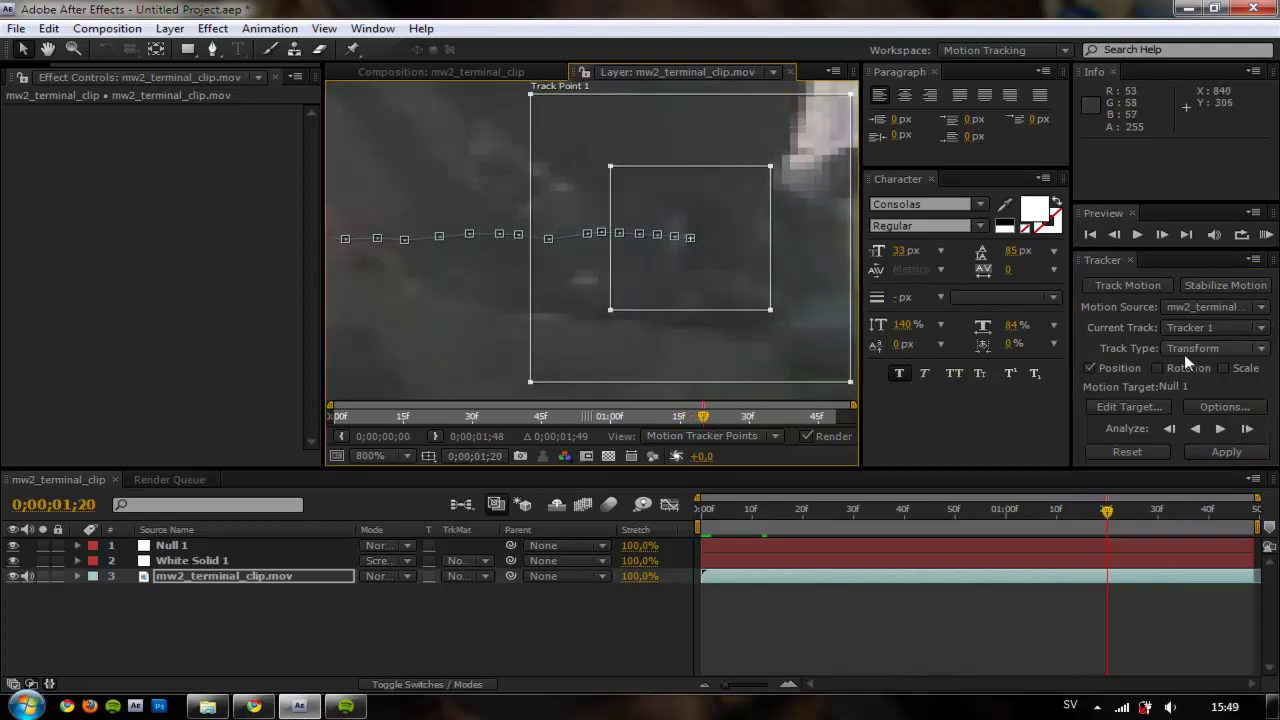
left_click(1247, 429)
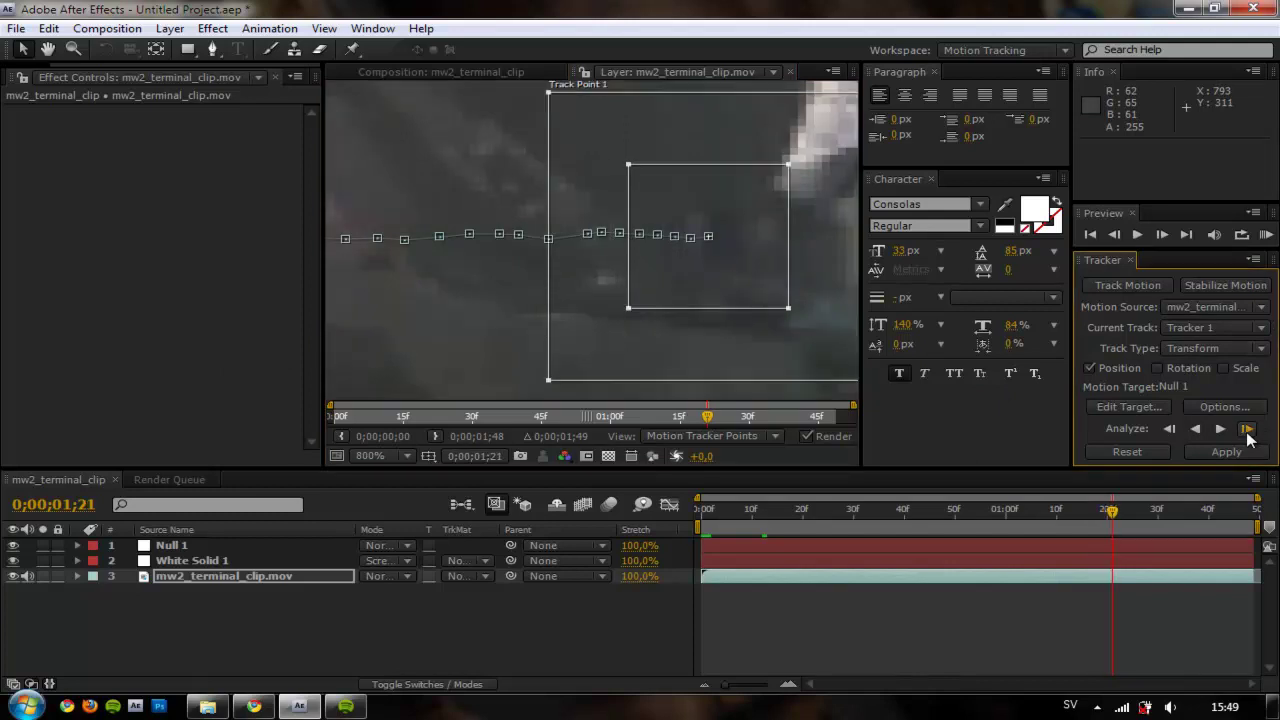
left_click_drag(716, 281, 711, 282)
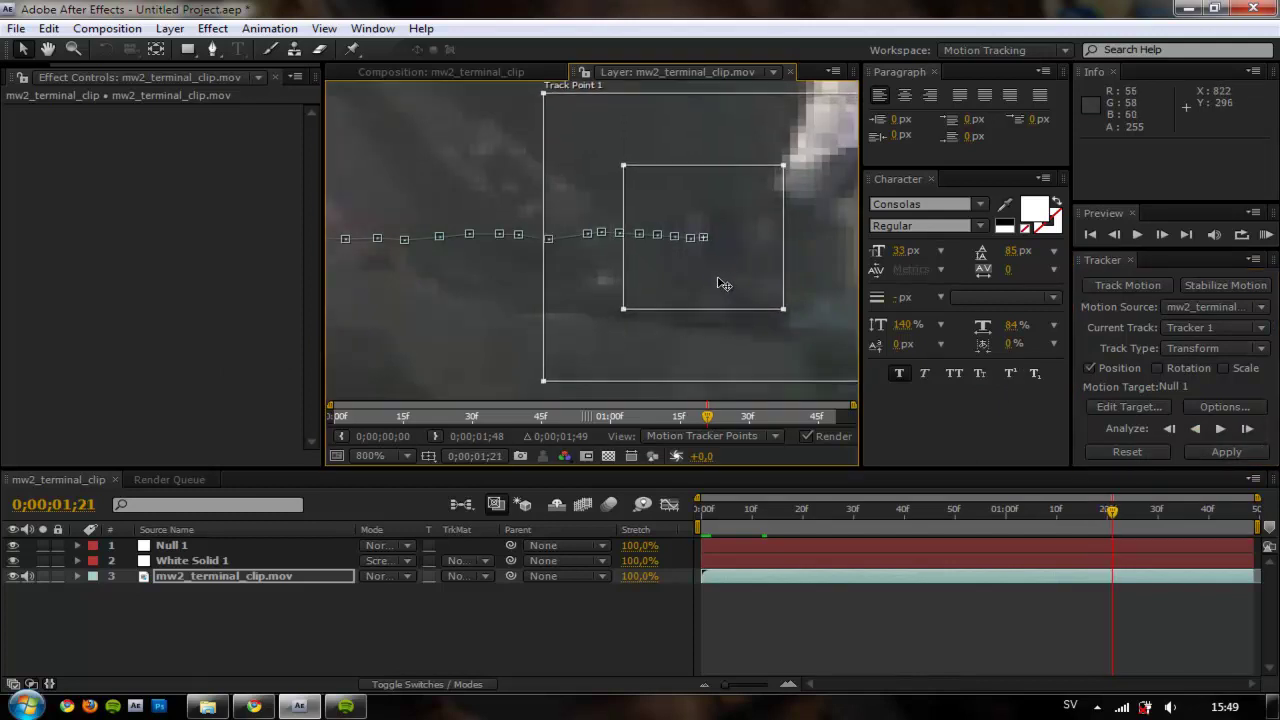
left_click(1247, 429)
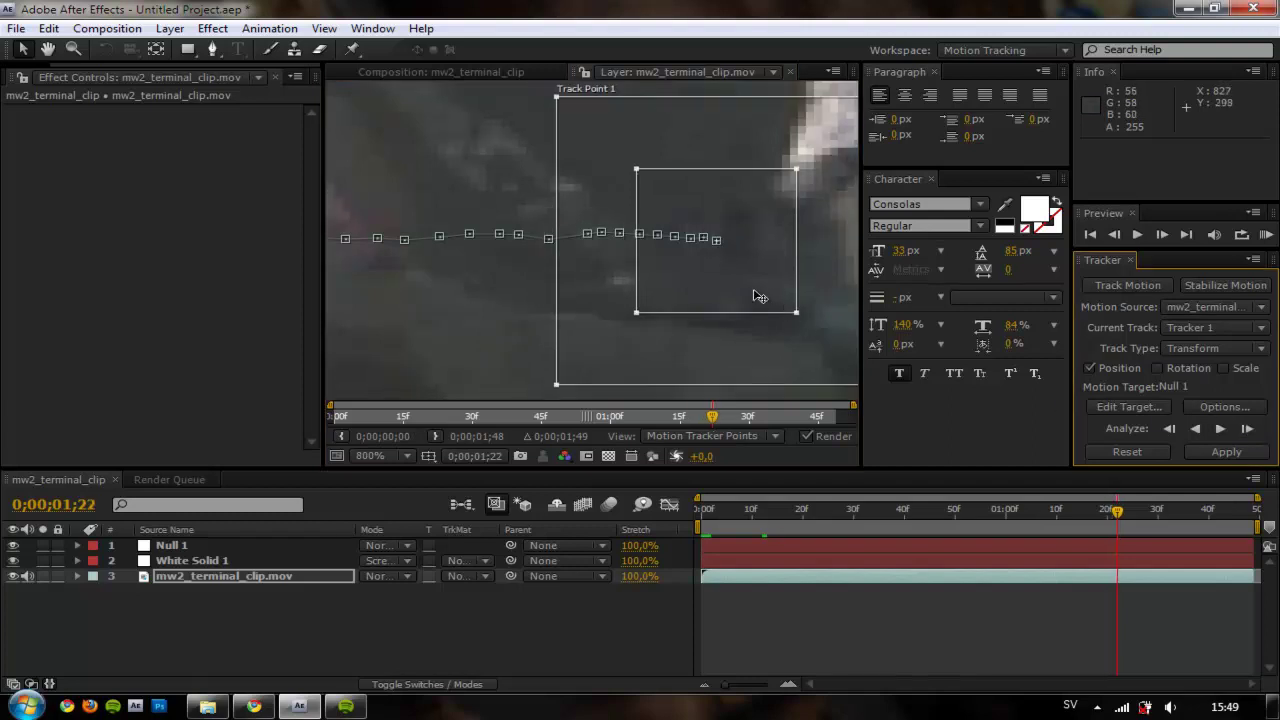
left_click_drag(760, 297, 770, 295)
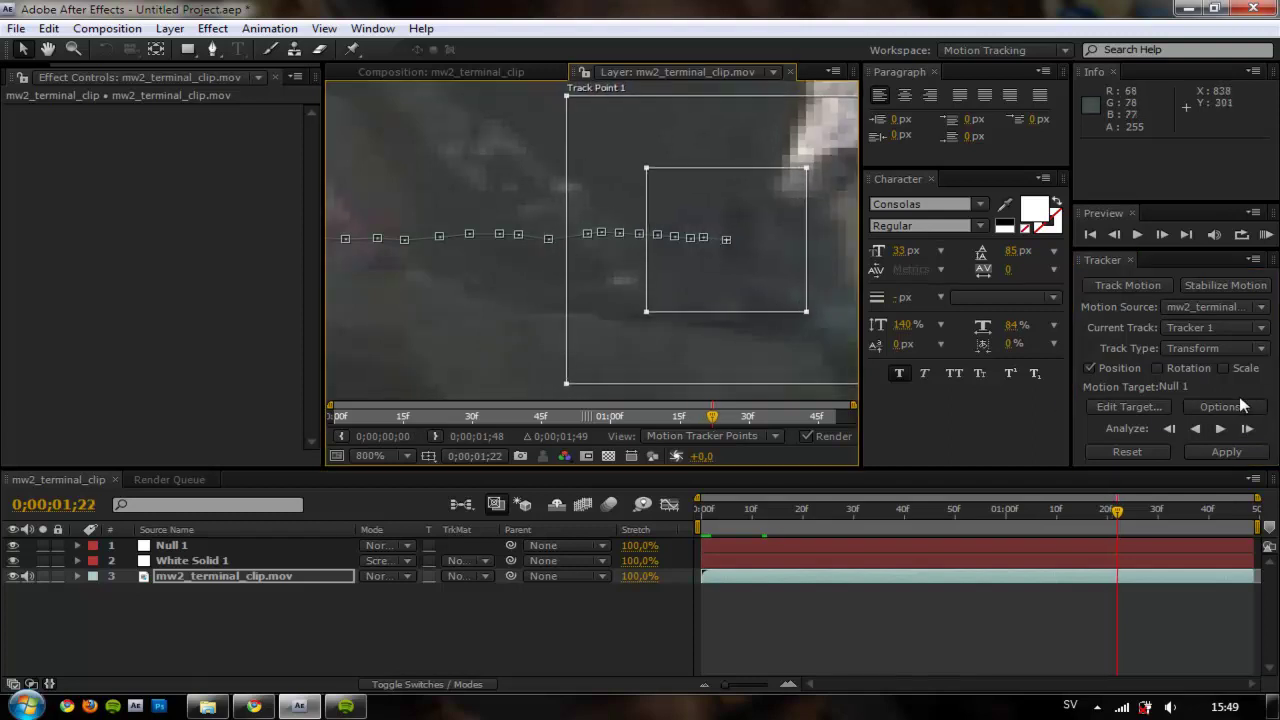
left_click(1247, 429)
Advance the track to 0;00;01;26, correcting Track Point 1 on the rifle at 0;00;01;23 and 0;00;01;25.
left_click_drag(745, 295, 776, 299)
left_click(1247, 428)
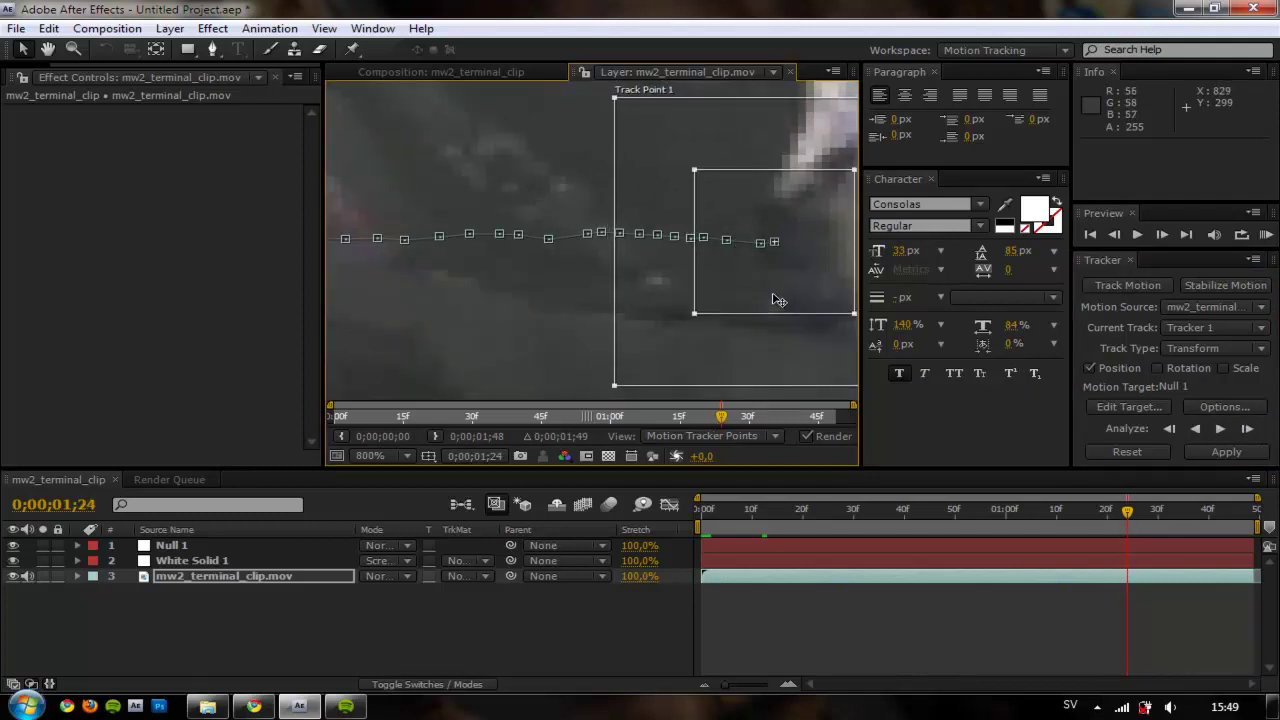
left_click(1246, 429)
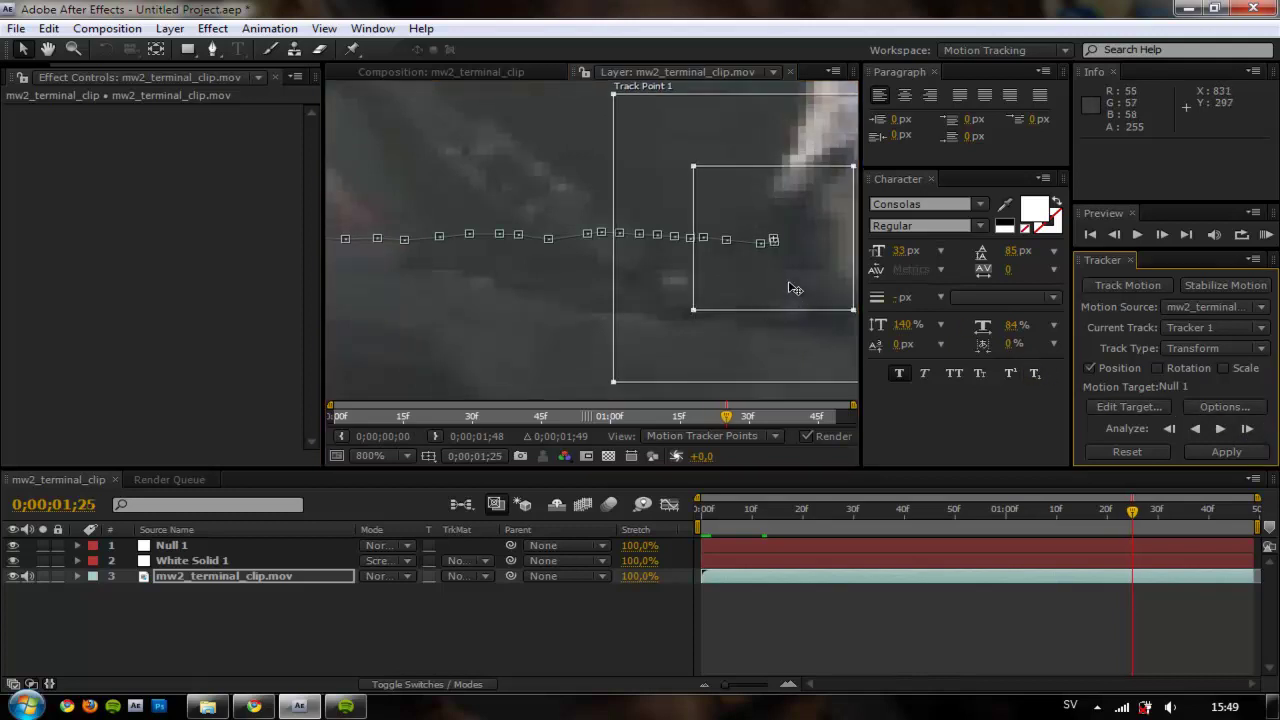
left_click_drag(795, 288, 804, 289)
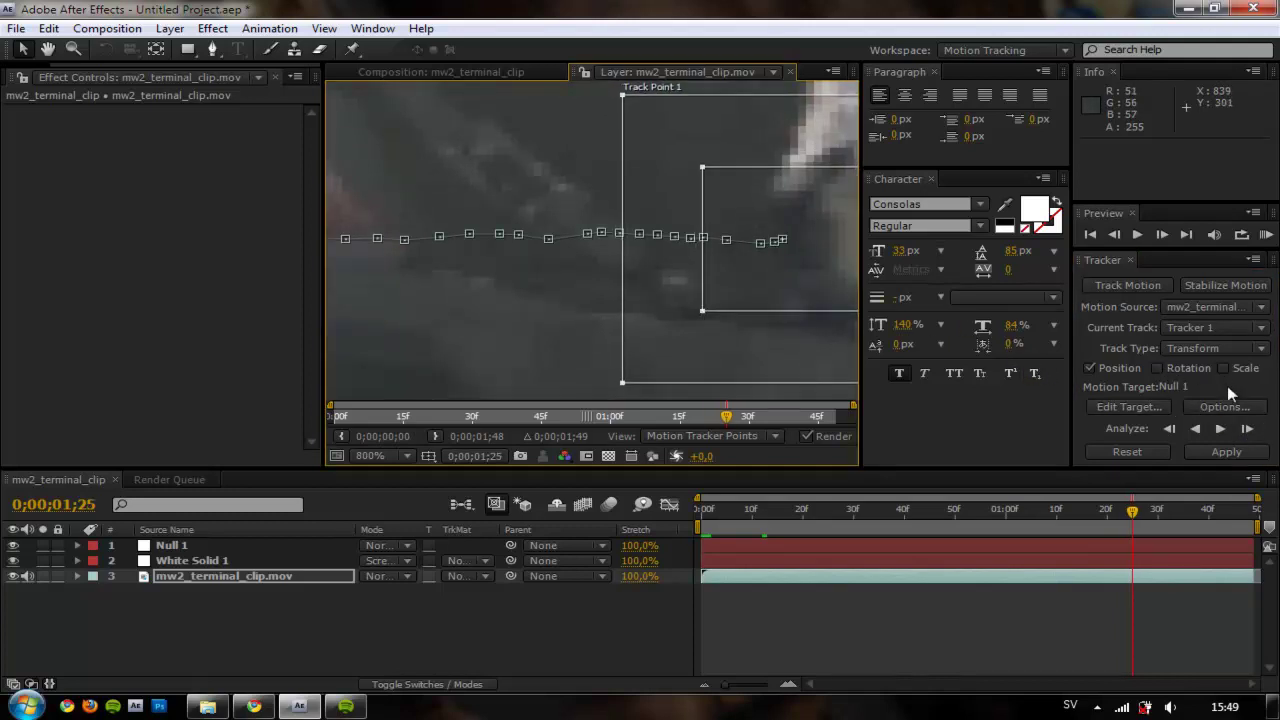
left_click(1246, 429)
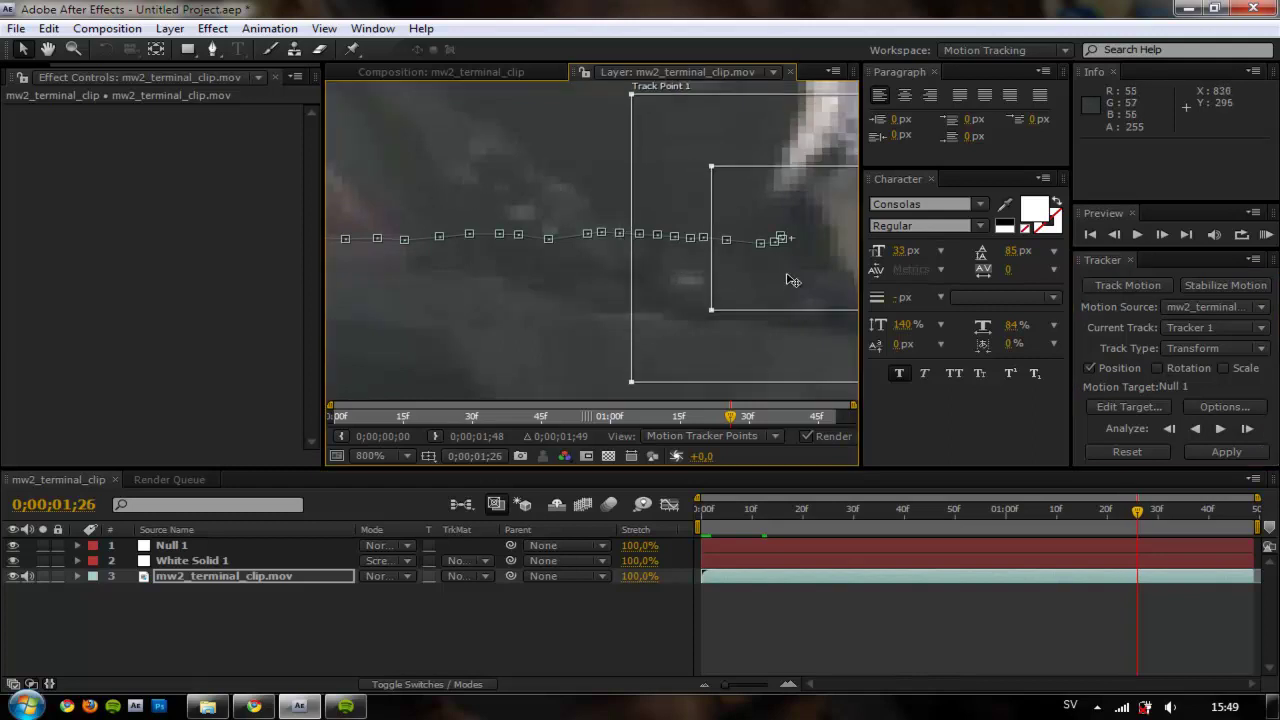
Continue the frame-by-frame analysis to 0;00;01;30, realigning Track Point 1 with the rifle at 0;00;01;27 and 0;00;01;28.
key("comma")
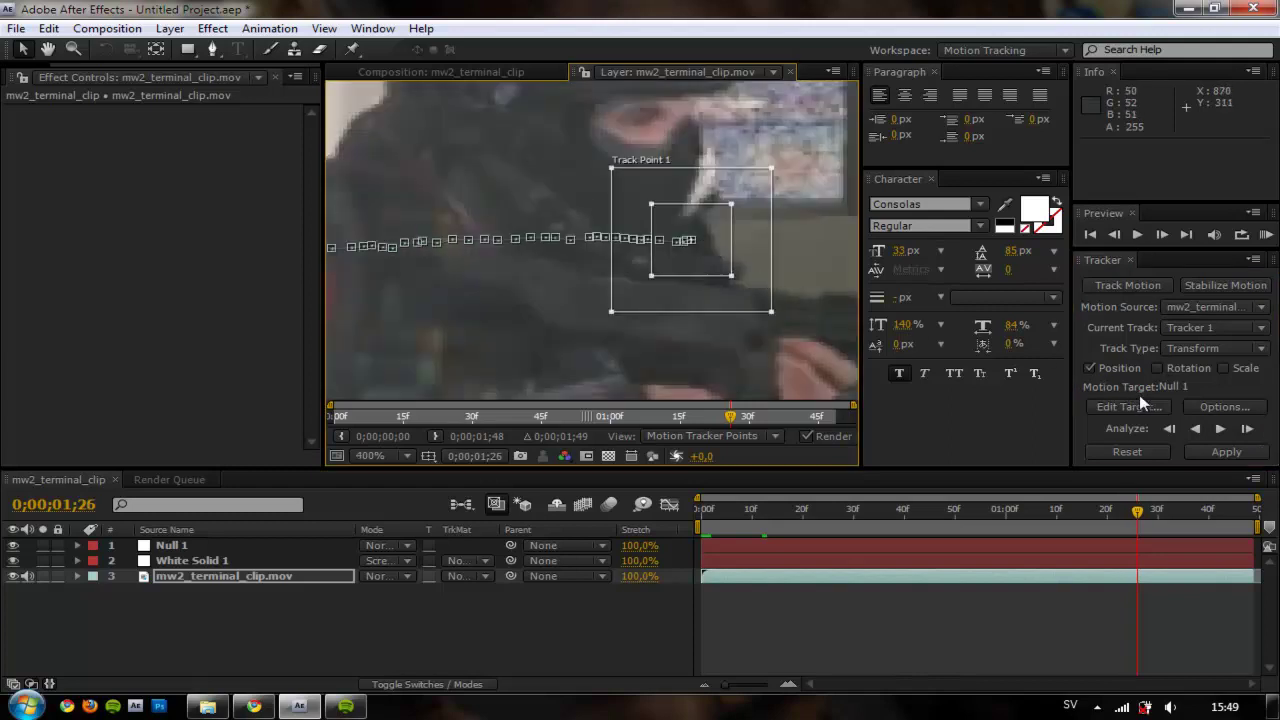
left_click(1246, 429)
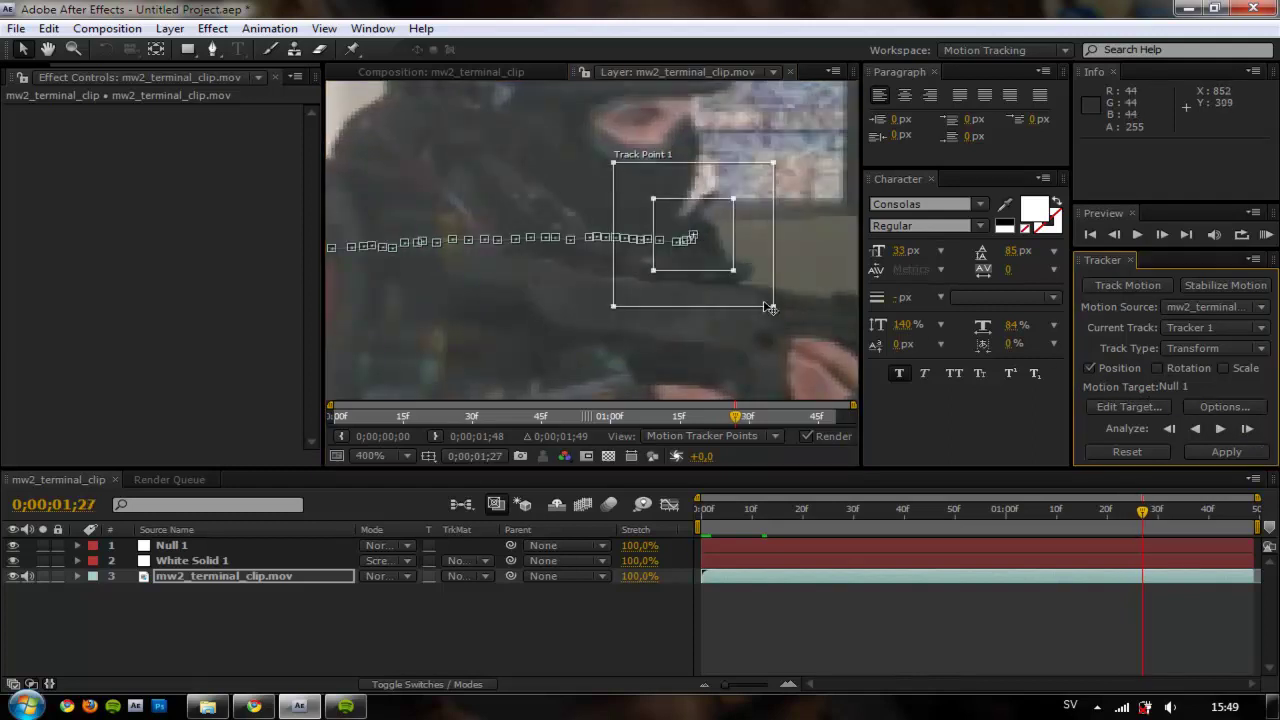
key("period")
mouse_move(595, 295)
left_mouse_down()
mouse_move(581, 296)
mouse_move(600, 302)
left_mouse_up()
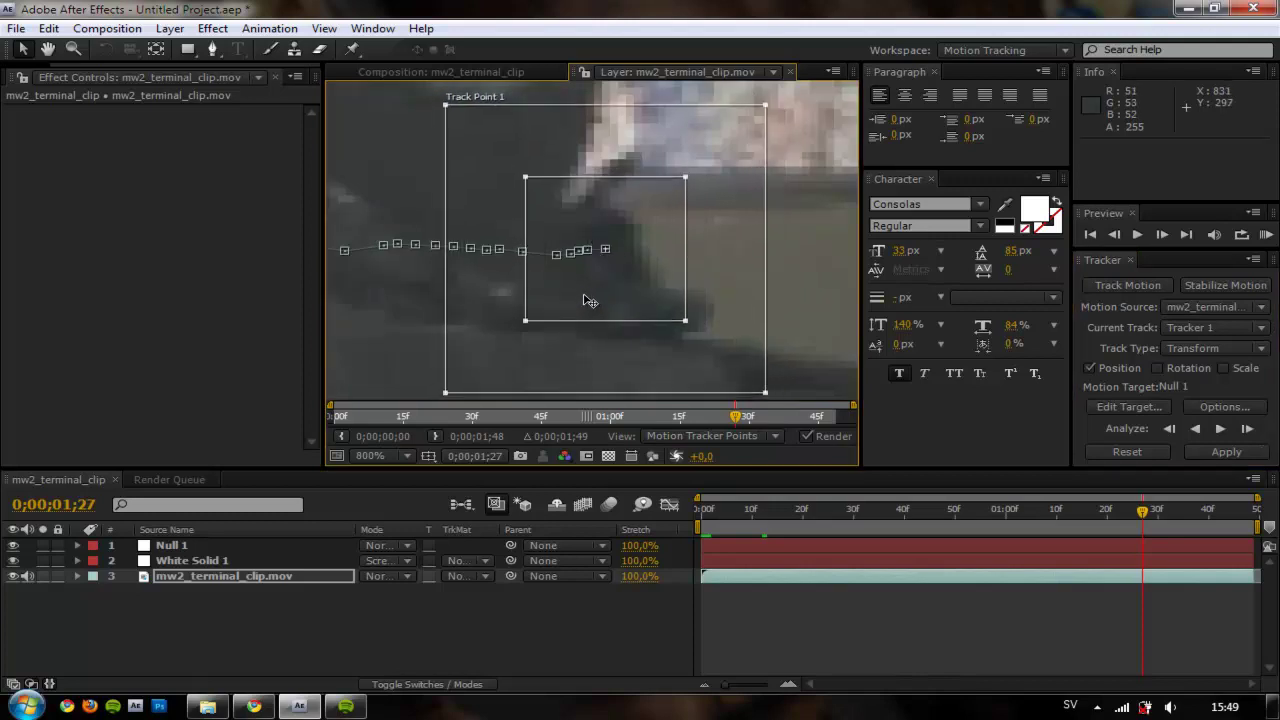
left_click(1246, 429)
left_click_drag(597, 284, 583, 289)
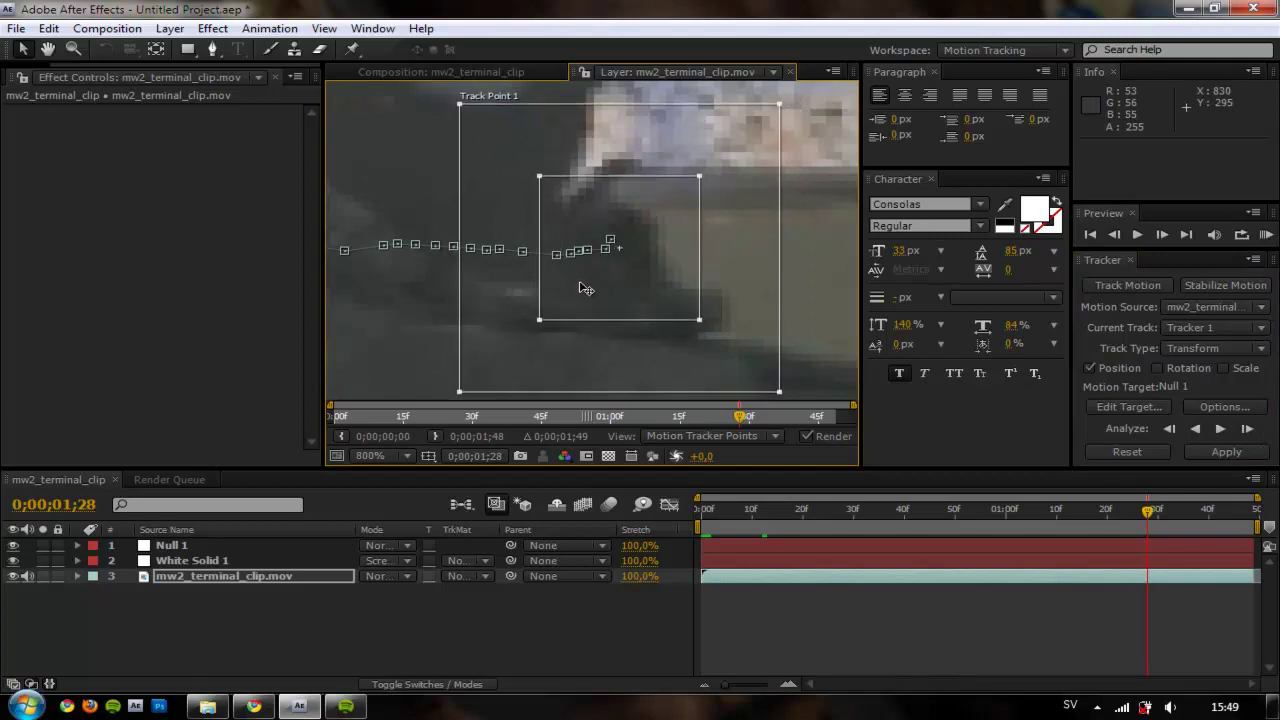
left_click(1246, 429)
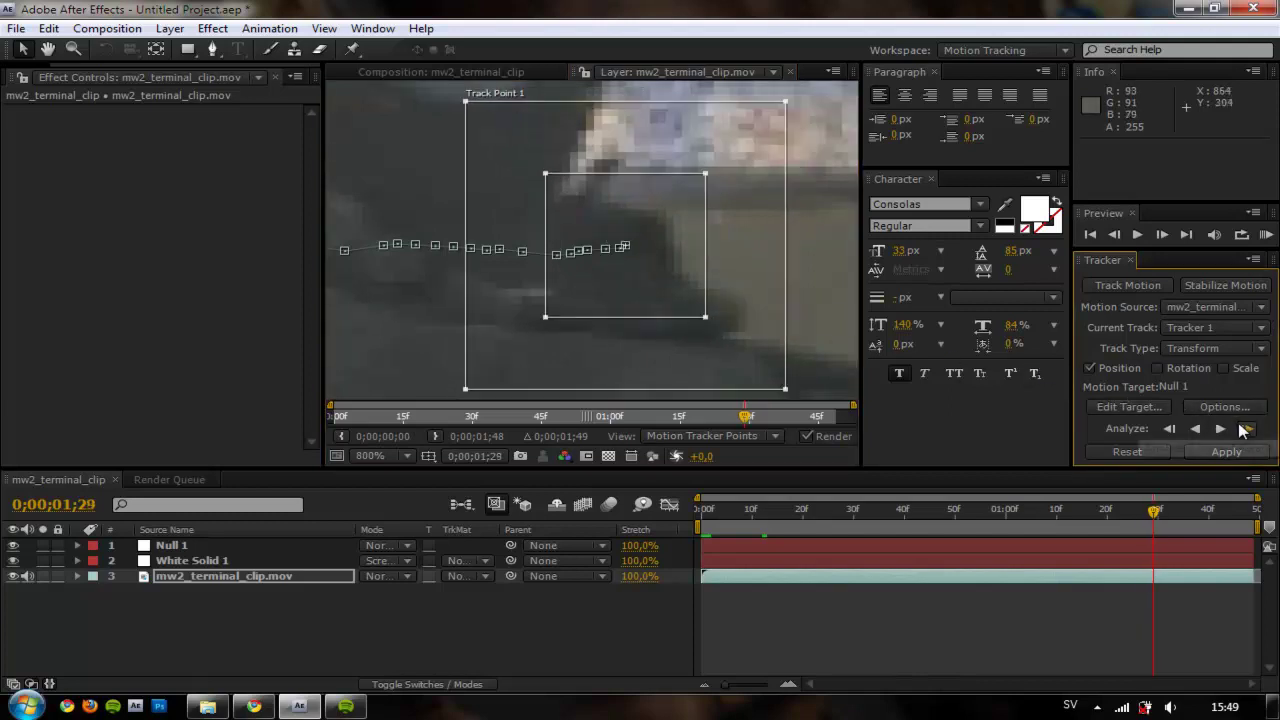
left_click(1246, 429)
Move Track Point 1 back onto the rifle at 0;00;01;30 and analyze forward to 0;00;01;33.
left_click_drag(633, 293, 655, 297)
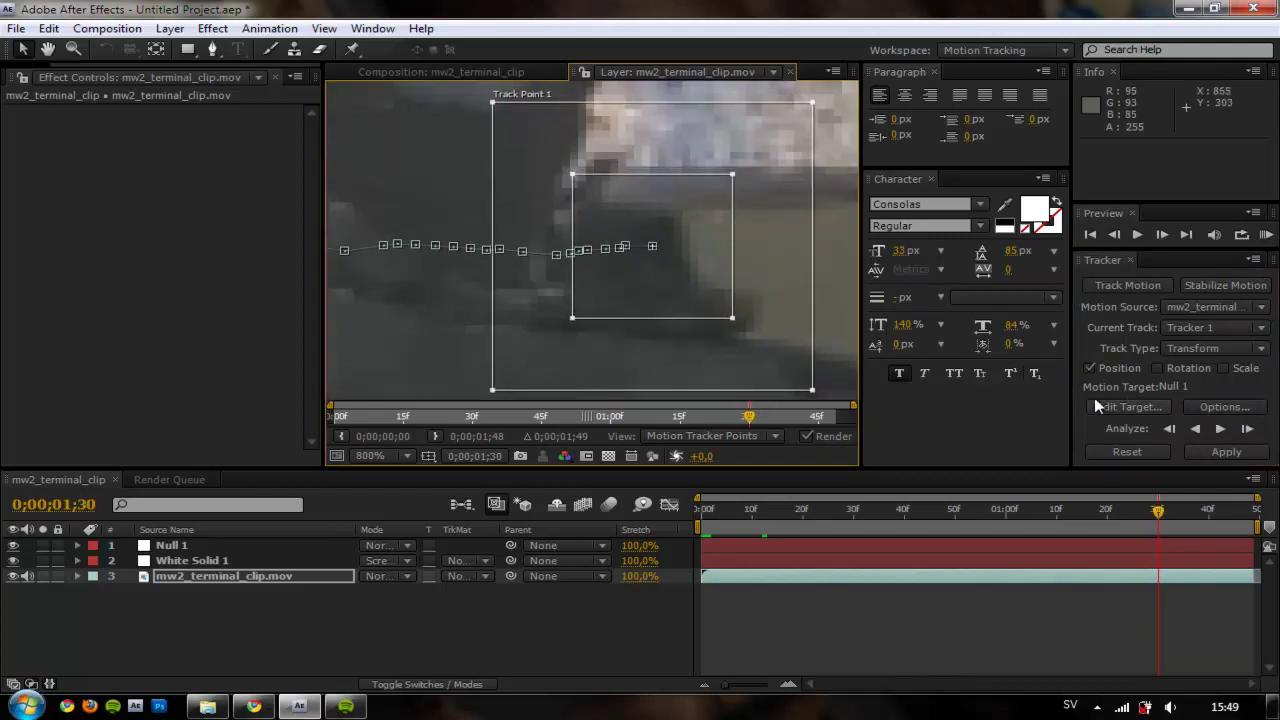
left_click(1246, 429)
left_click(1246, 429)
left_click(1246, 429)
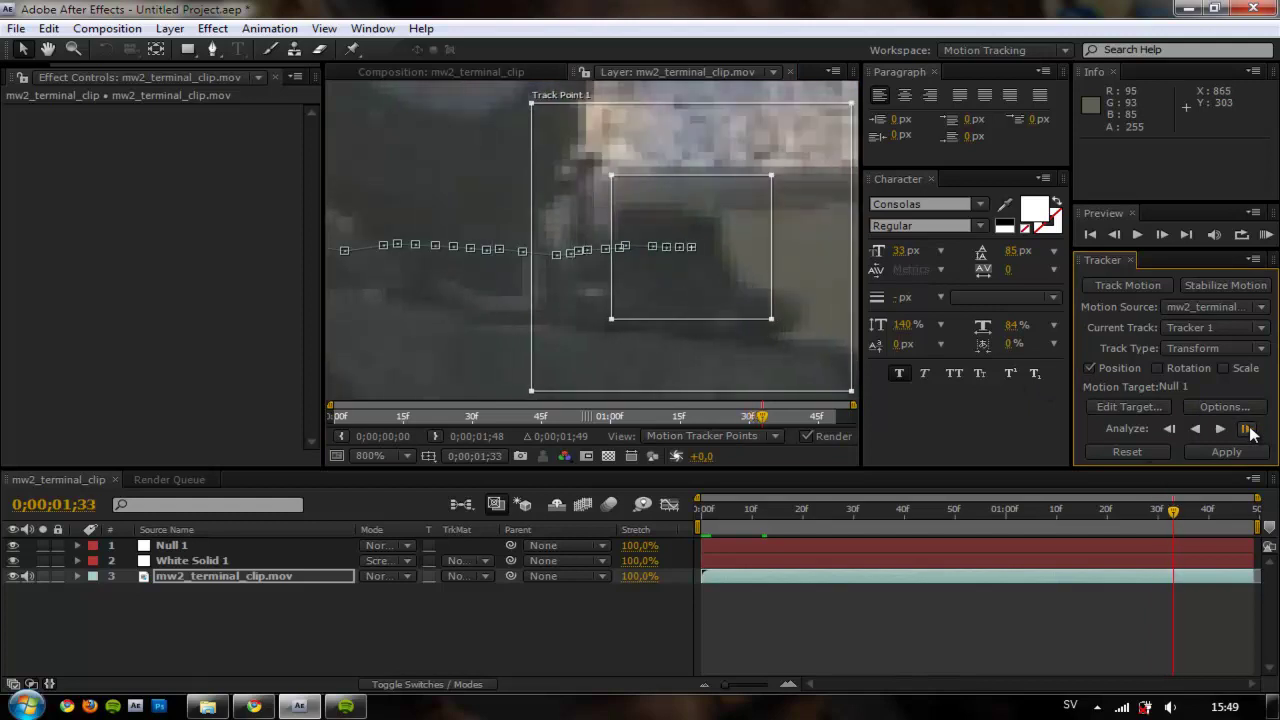
Analyze the rifle track forward frame by frame from 0;00;01;33 to the clip's last frame at 0;00;01;48.
left_click(1246, 429)
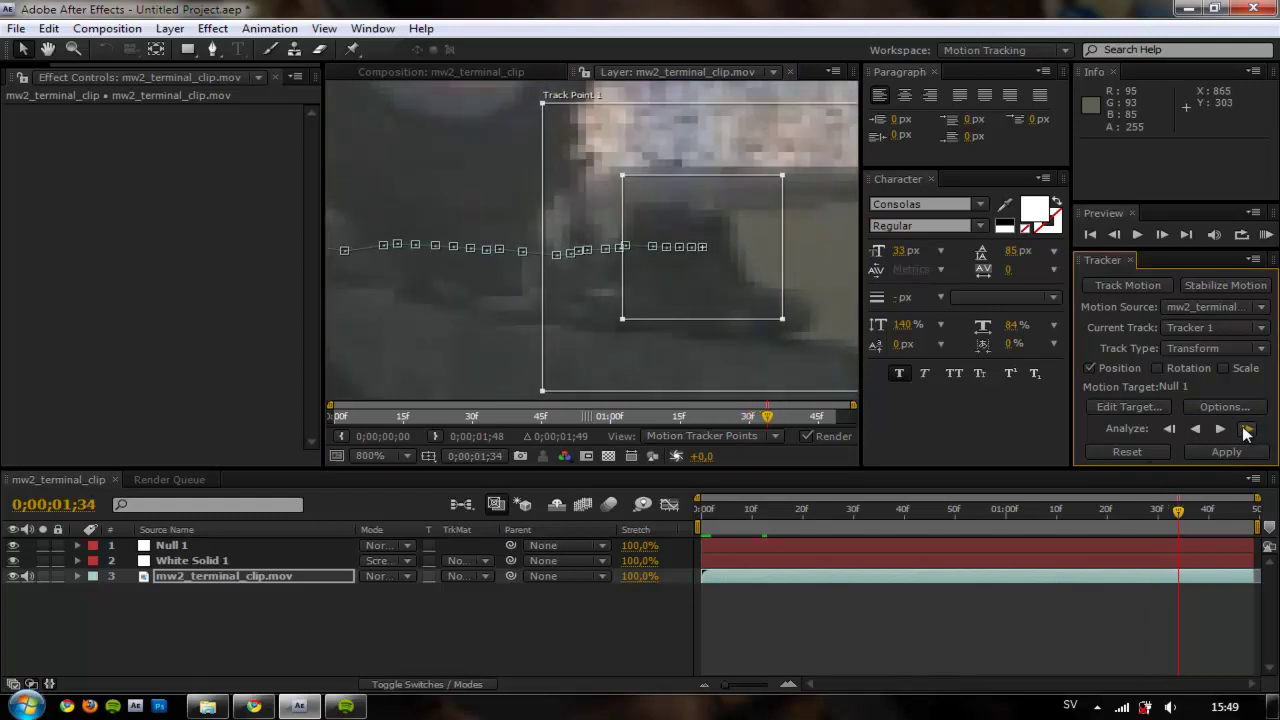
left_click(1246, 429)
left_click(1246, 429)
left_click(1246, 429)
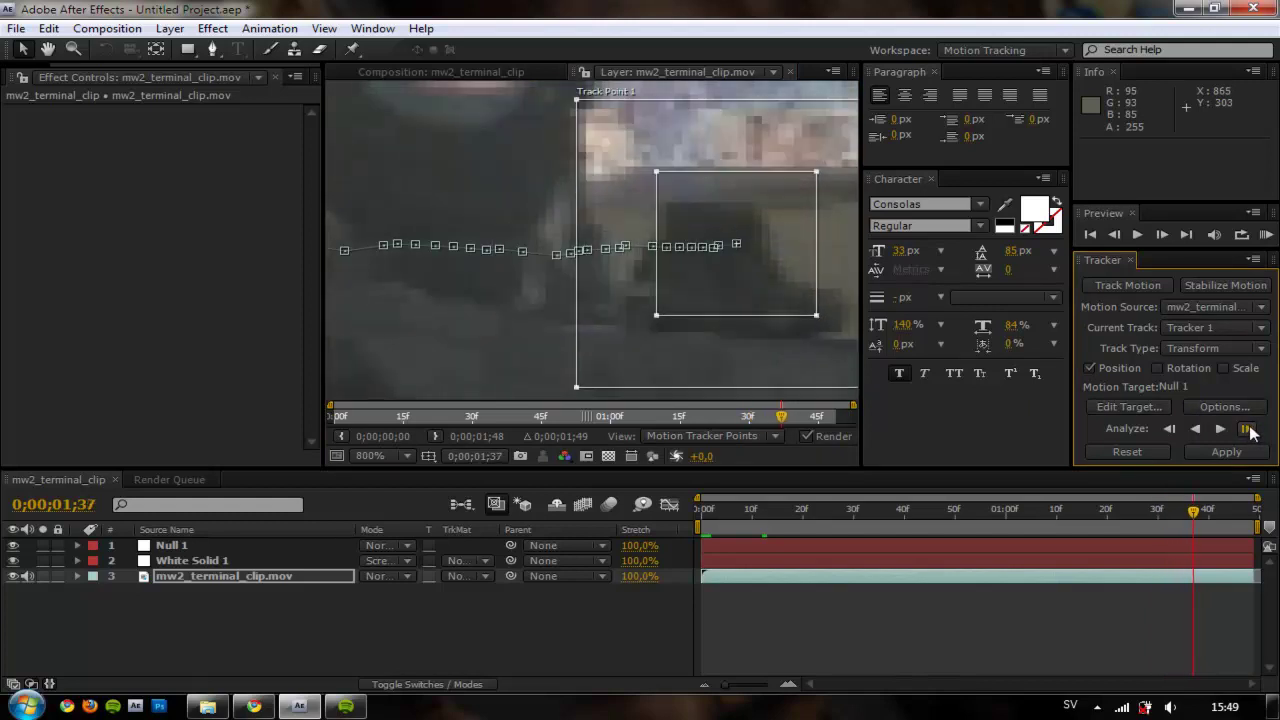
left_click(1246, 429)
left_click(1246, 429)
left_click(1246, 429)
left_click(1246, 429)
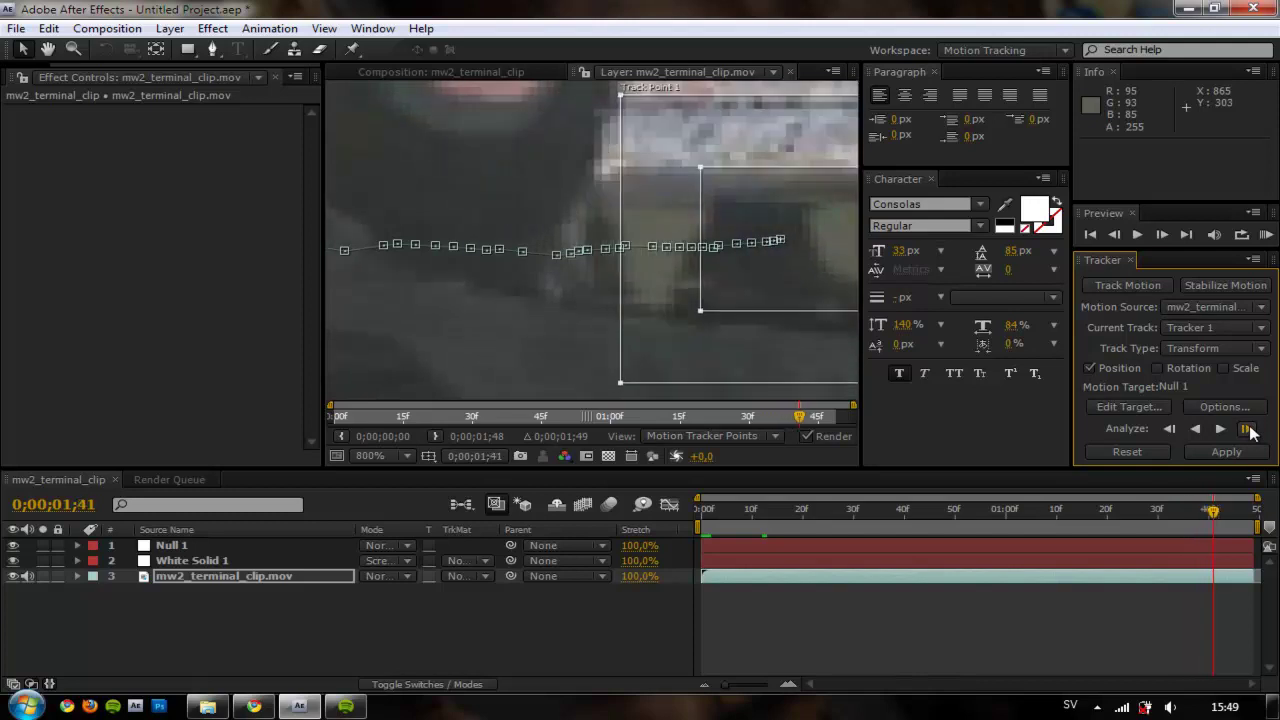
left_click(1246, 429)
scroll(790, 307, "down", 1)
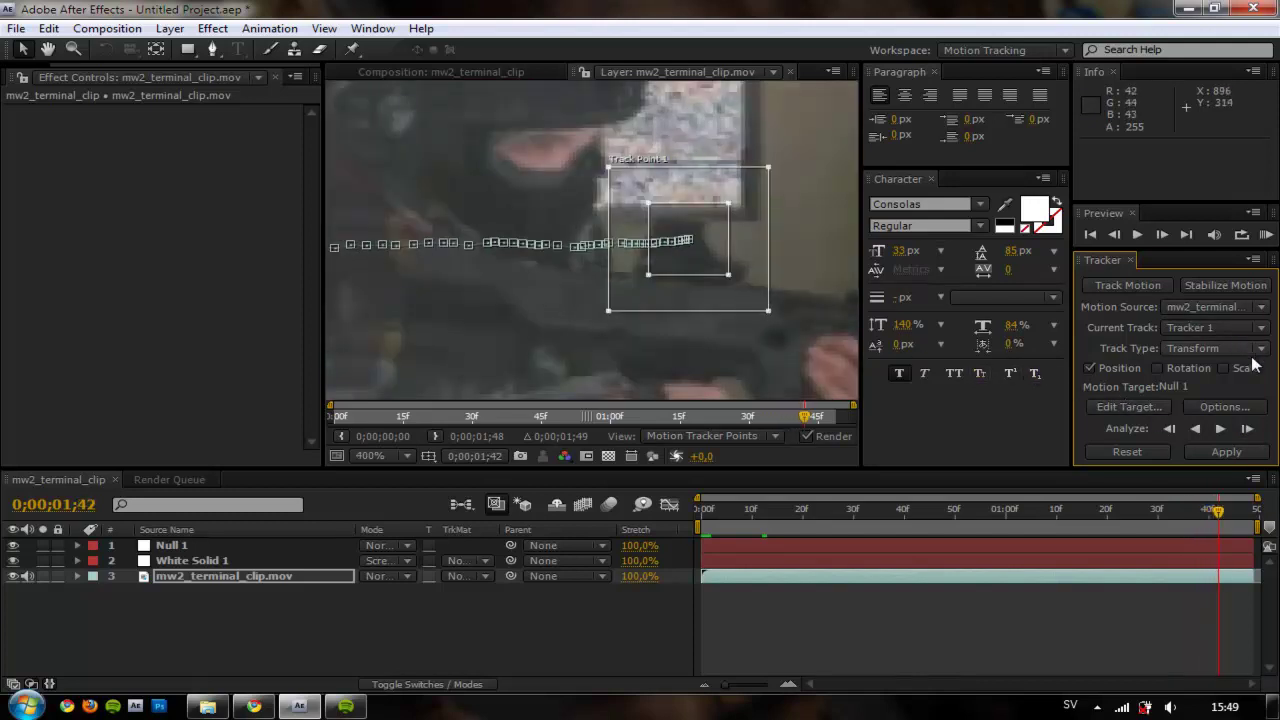
left_click(1246, 429)
left_click(1246, 429)
left_click(1246, 429)
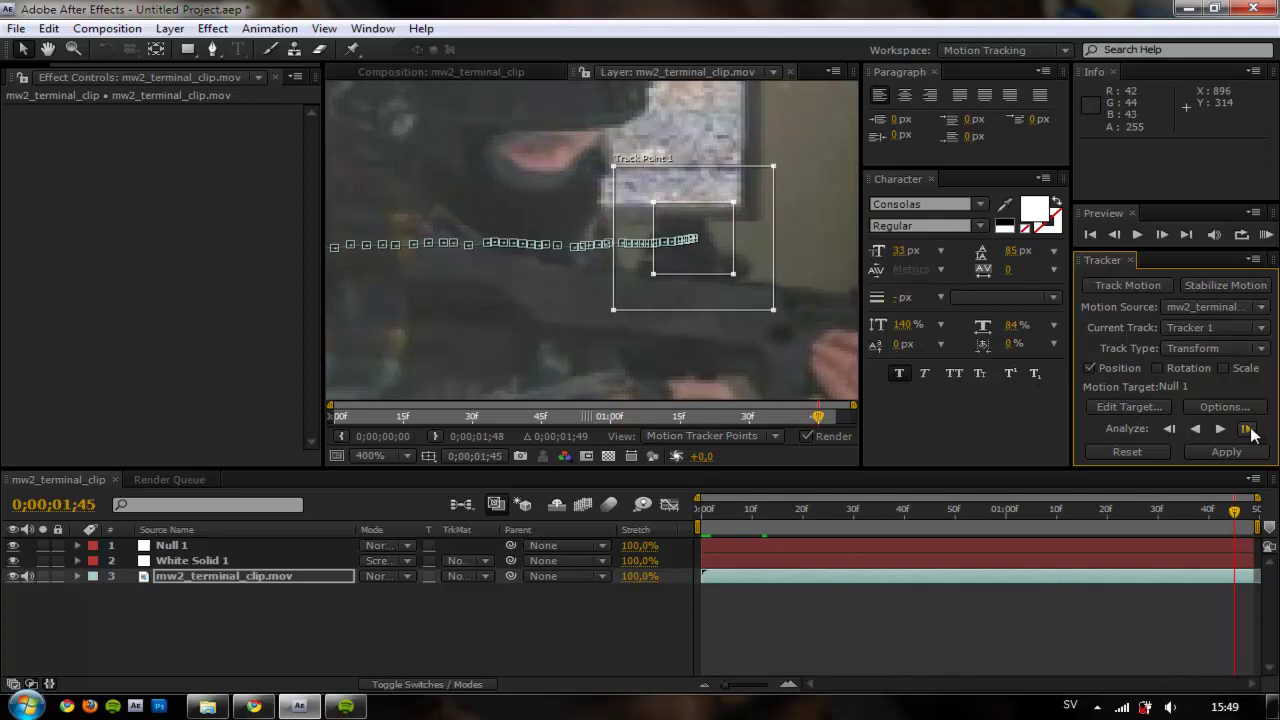
left_click(1246, 429)
left_click(1246, 429)
left_click(1246, 429)
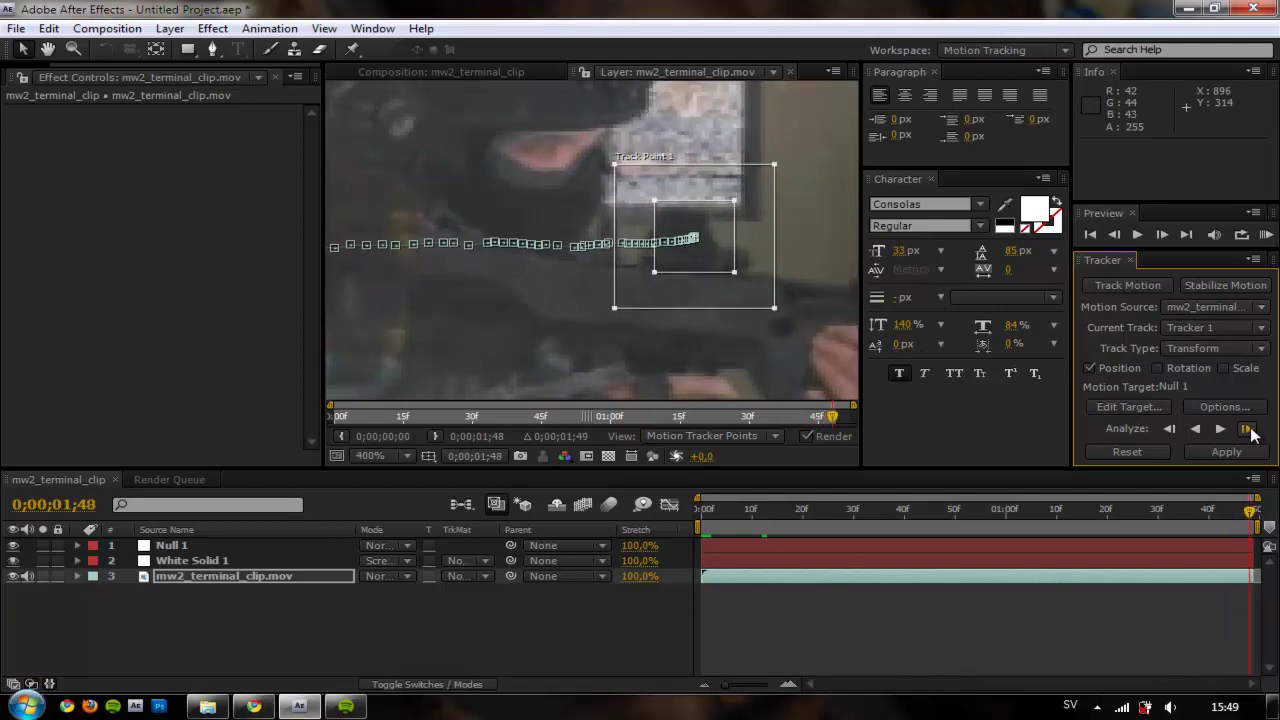
Play back part of the tracked clip, return to the first frame and apply the track to Null 1 in X and Y.
left_click(712, 512)
key("space")
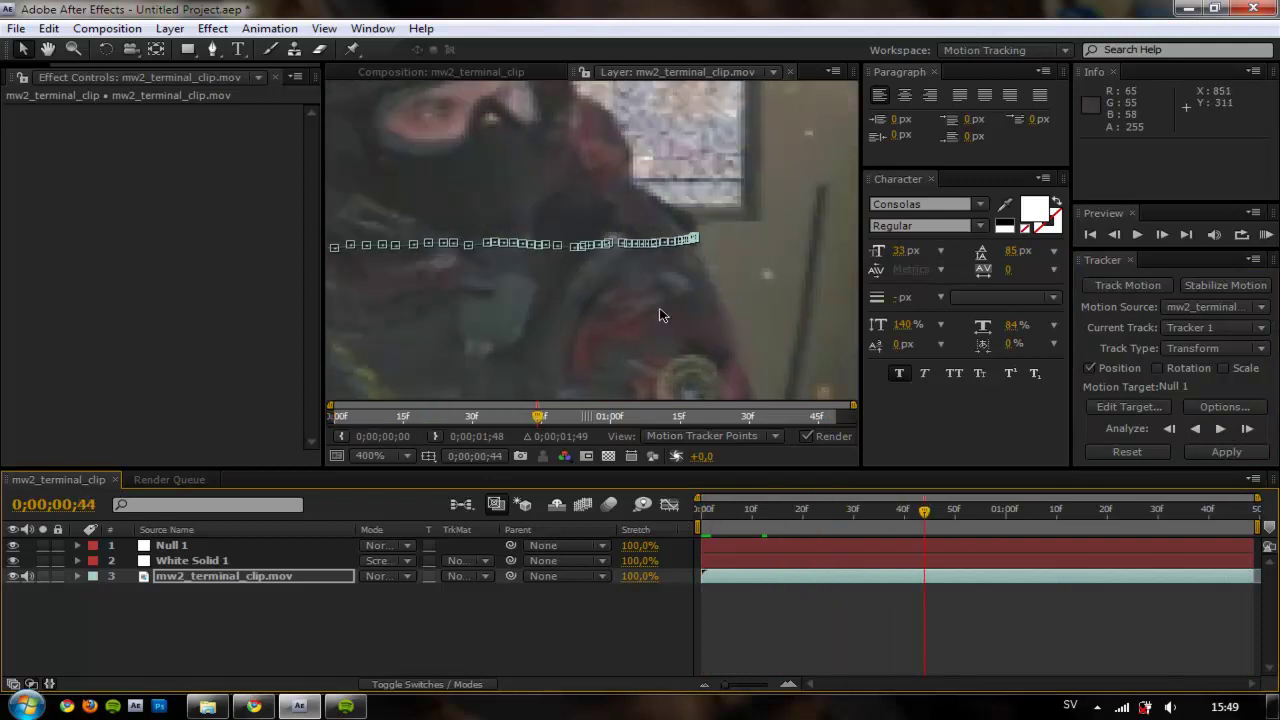
scroll(660, 316, "down", 4)
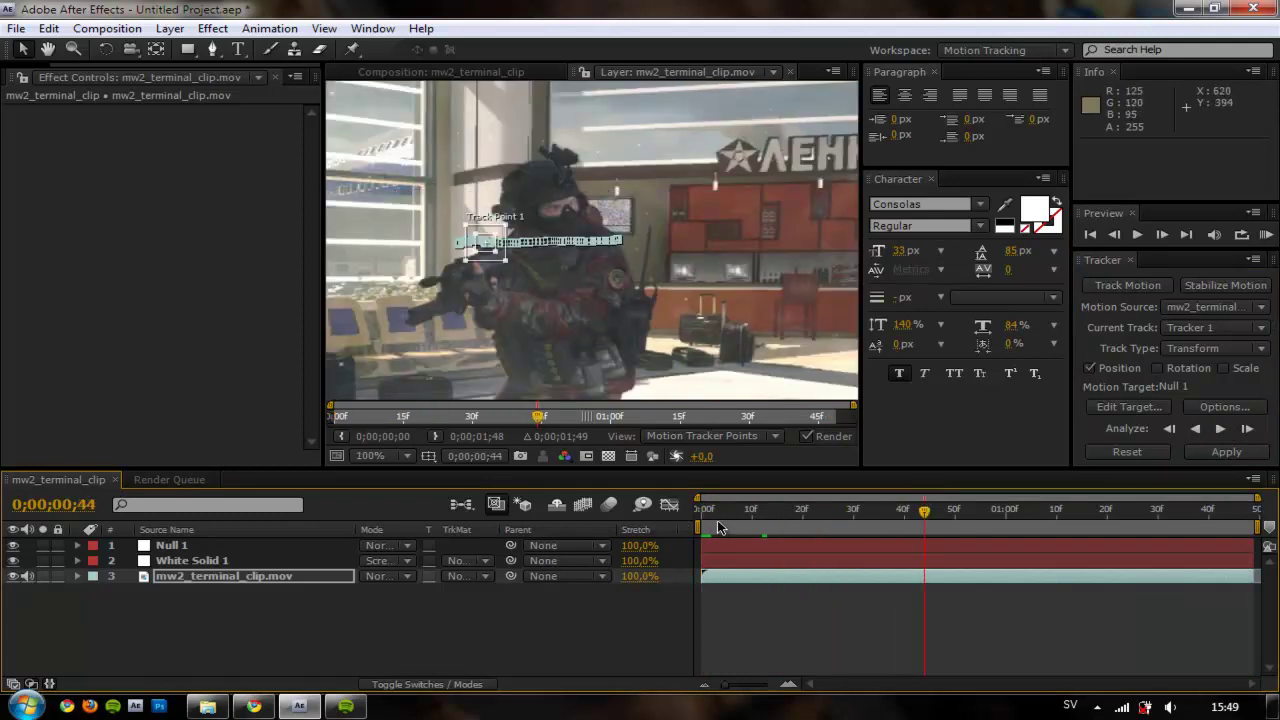
key("Home")
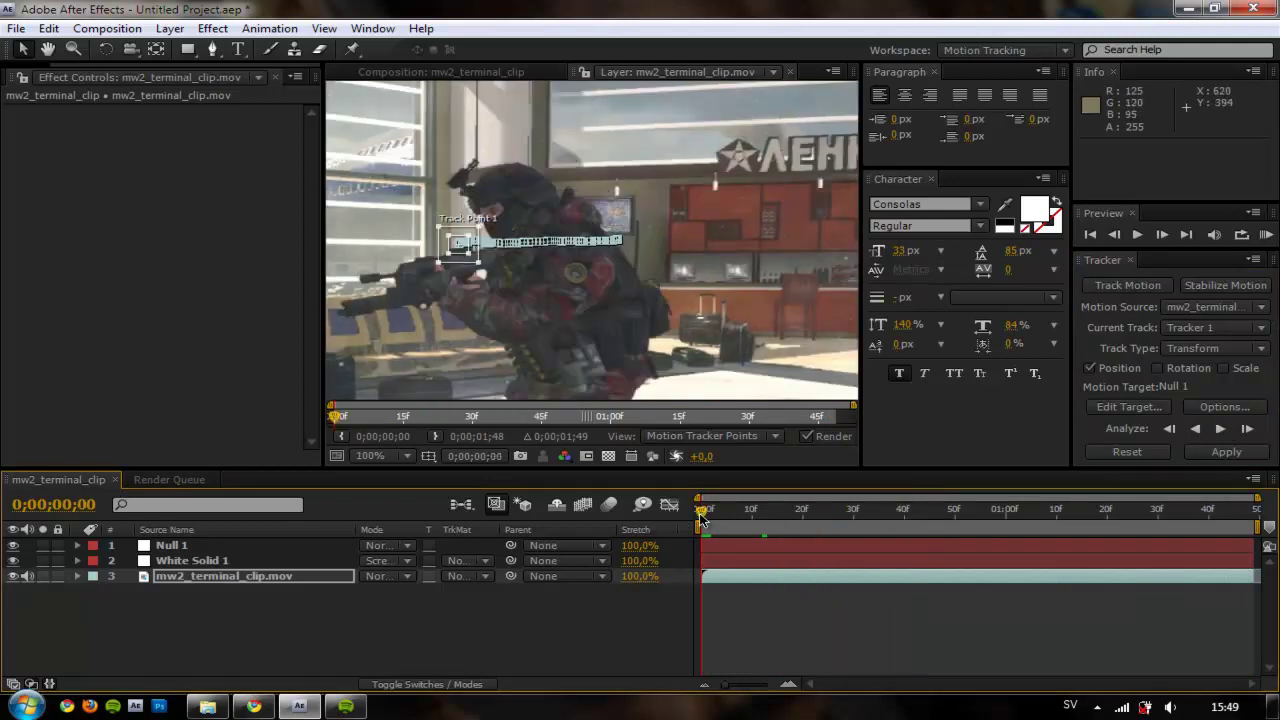
left_click(1230, 452)
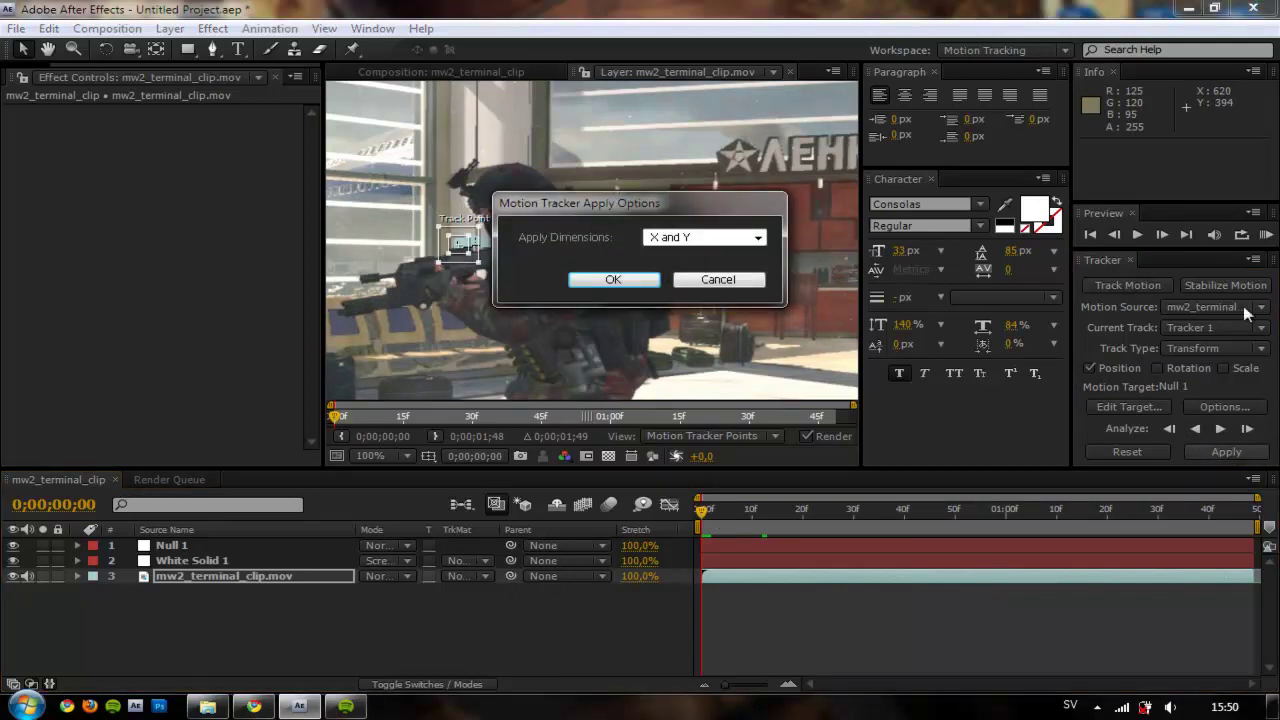
left_click(613, 281)
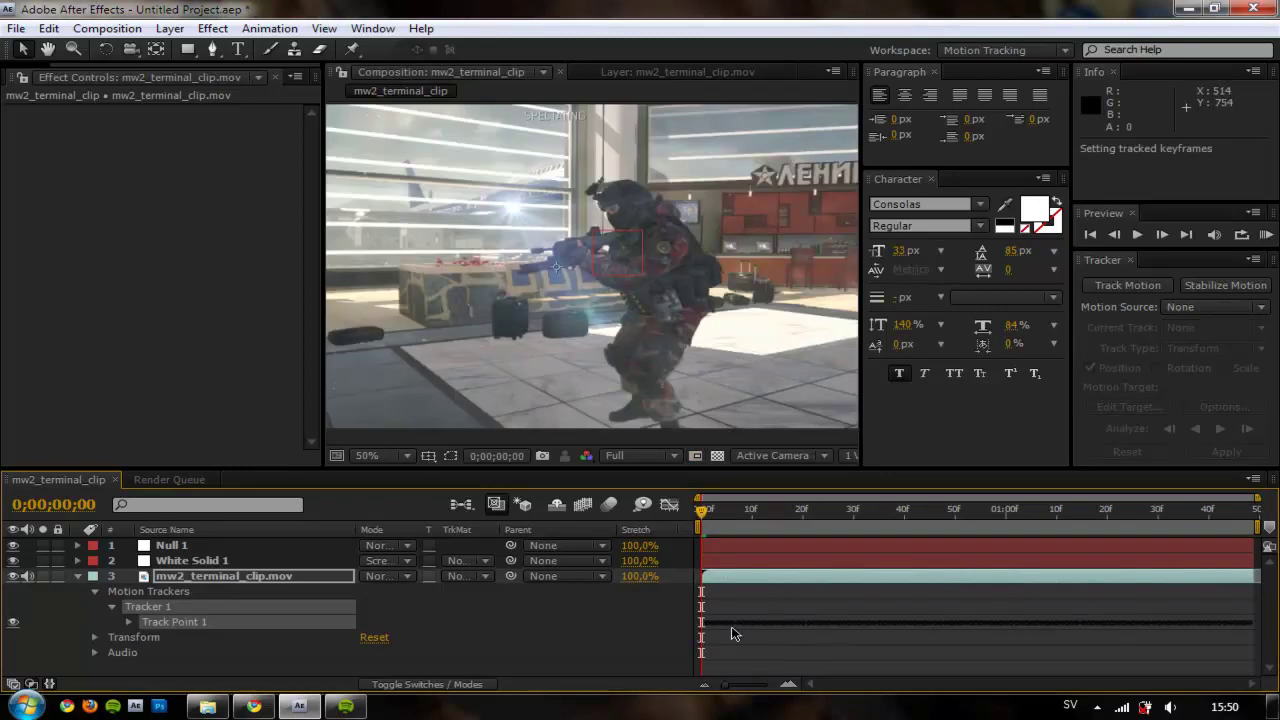
left_click_drag(704, 515, 613, 510)
Move the White Solid 1 layer above Null 1 and rename it Optical Flare thingy.
left_click(193, 563)
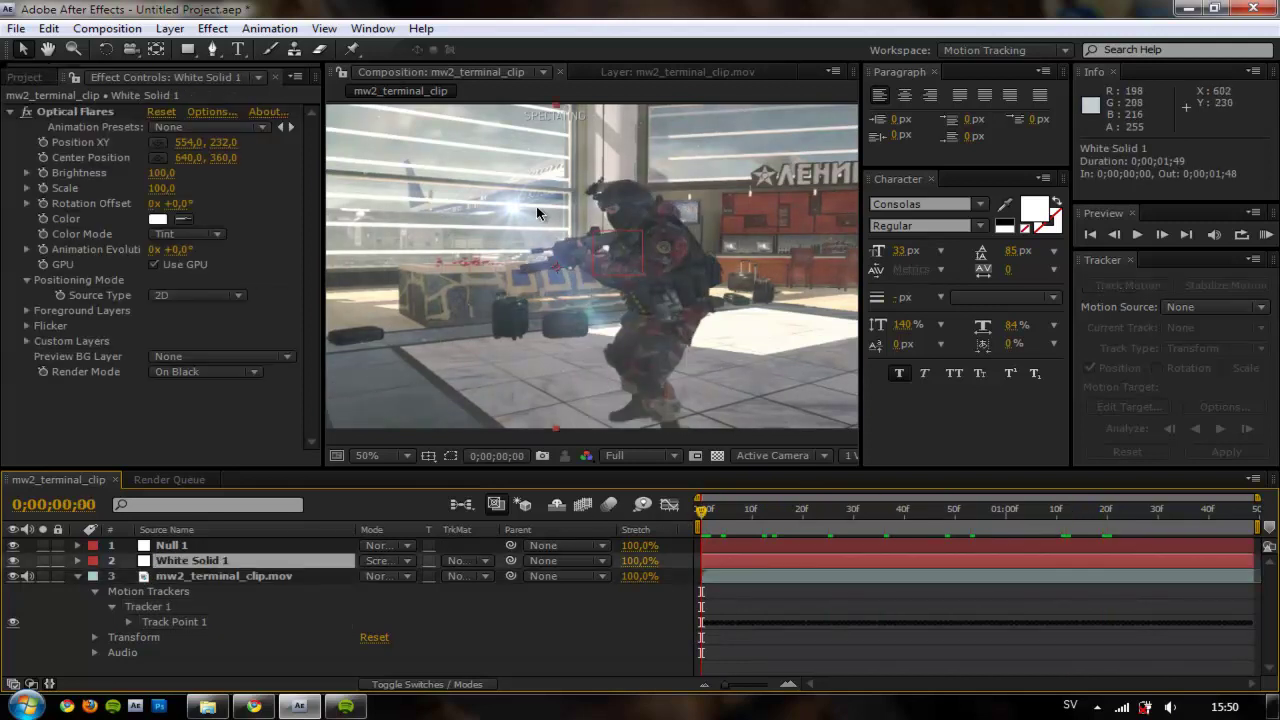
left_click(75, 113)
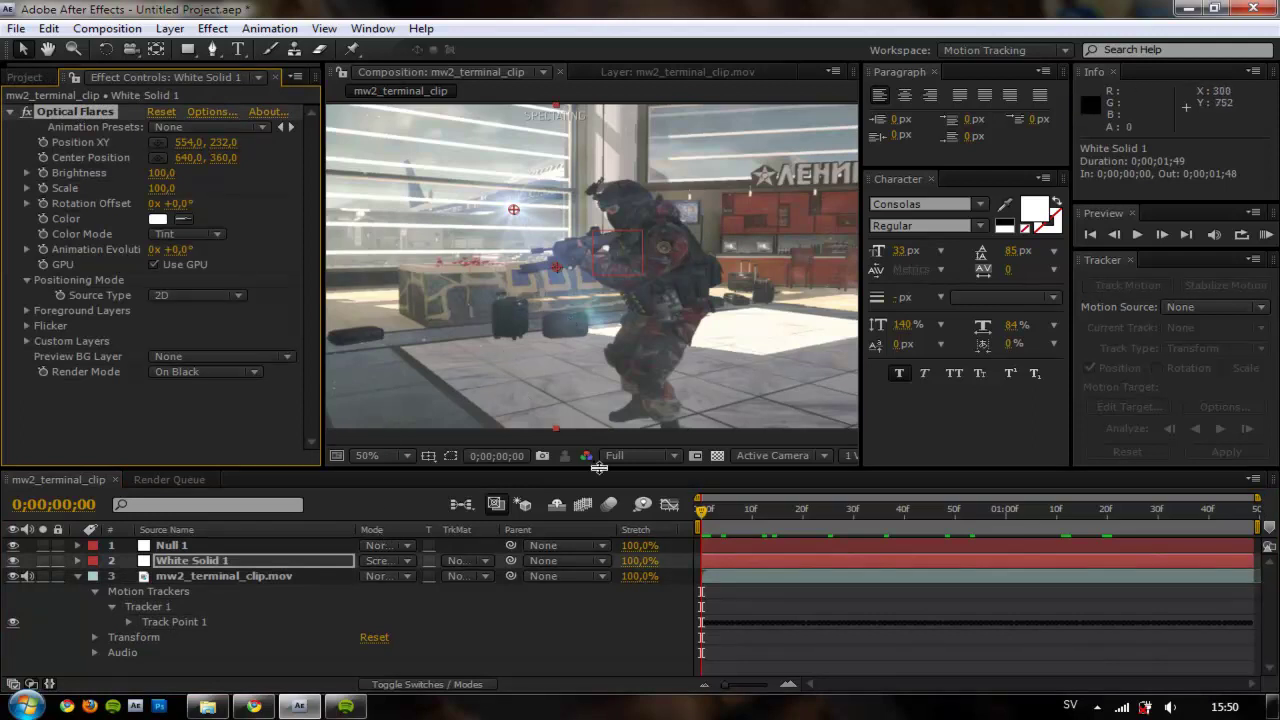
scroll(591, 250, "up", 2)
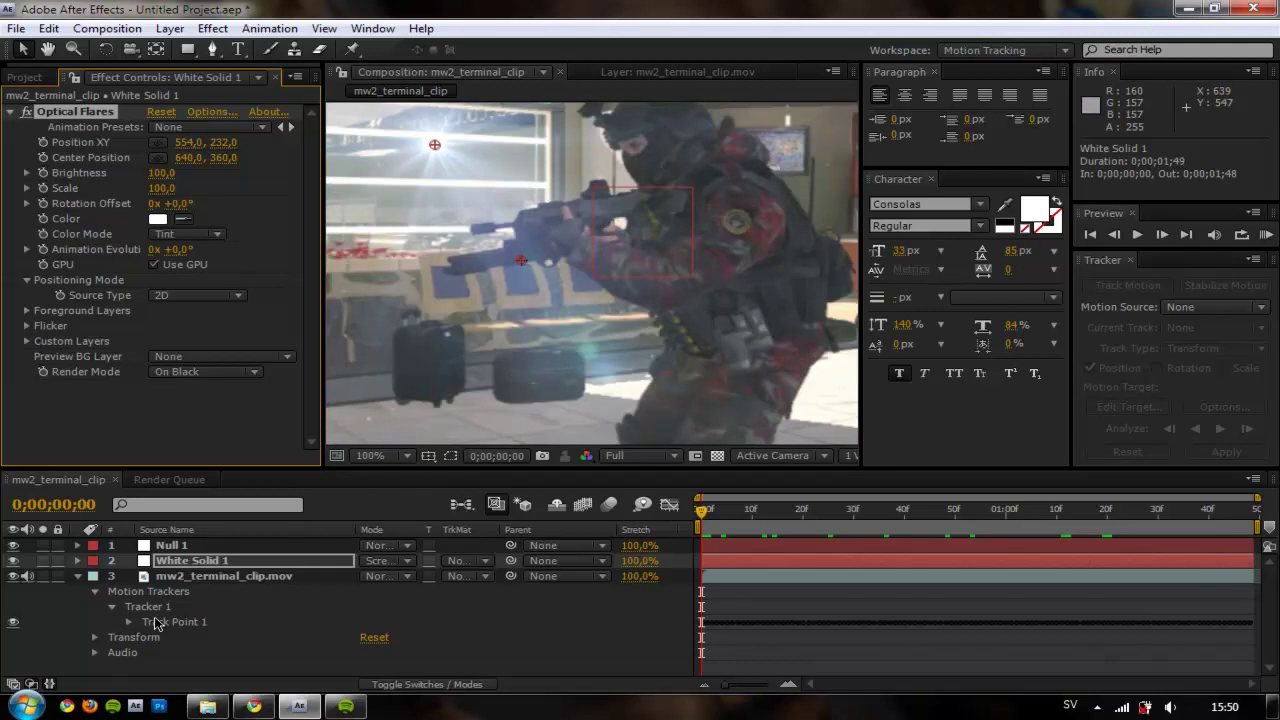
left_click(79, 578)
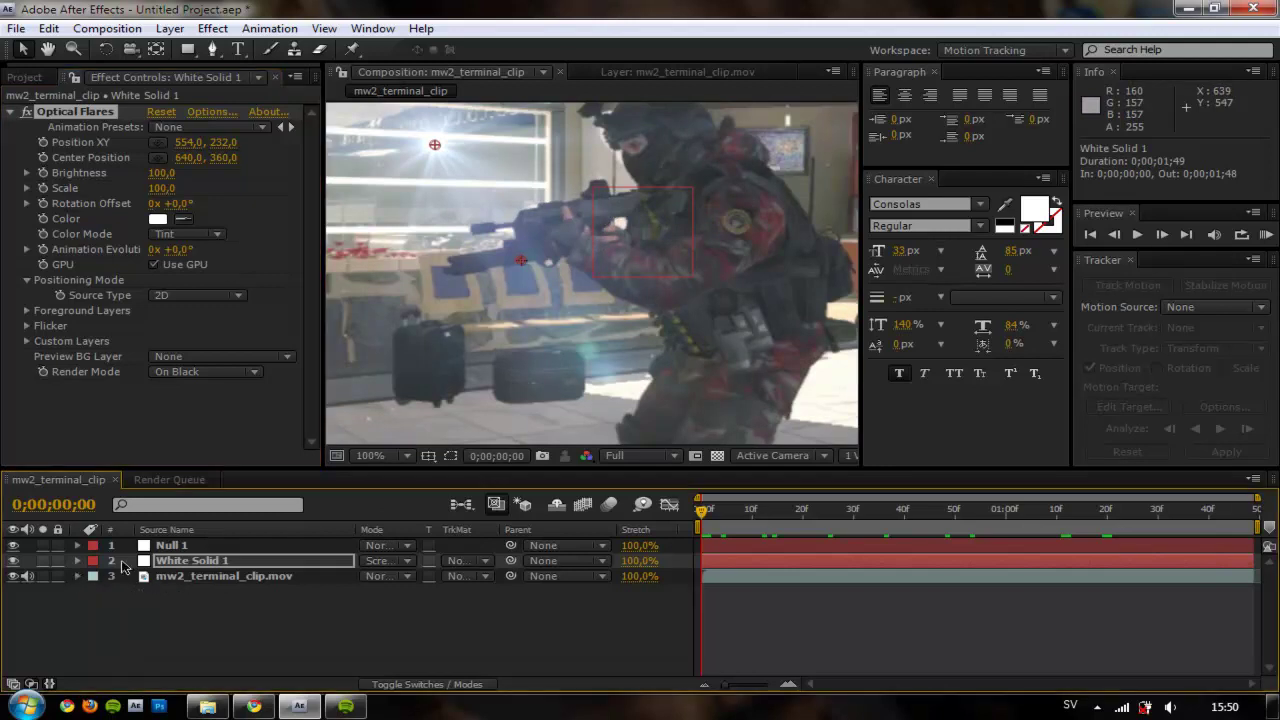
left_click(203, 545)
left_click_drag(204, 559, 199, 545)
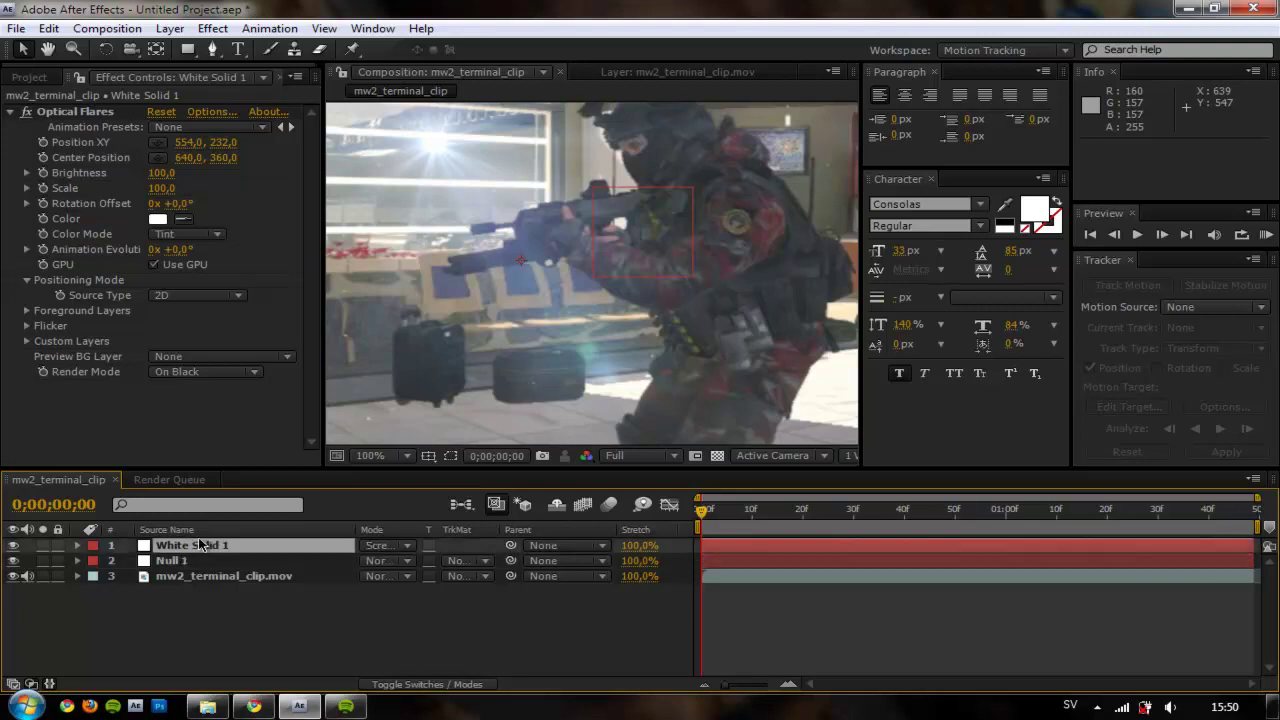
key("Return")
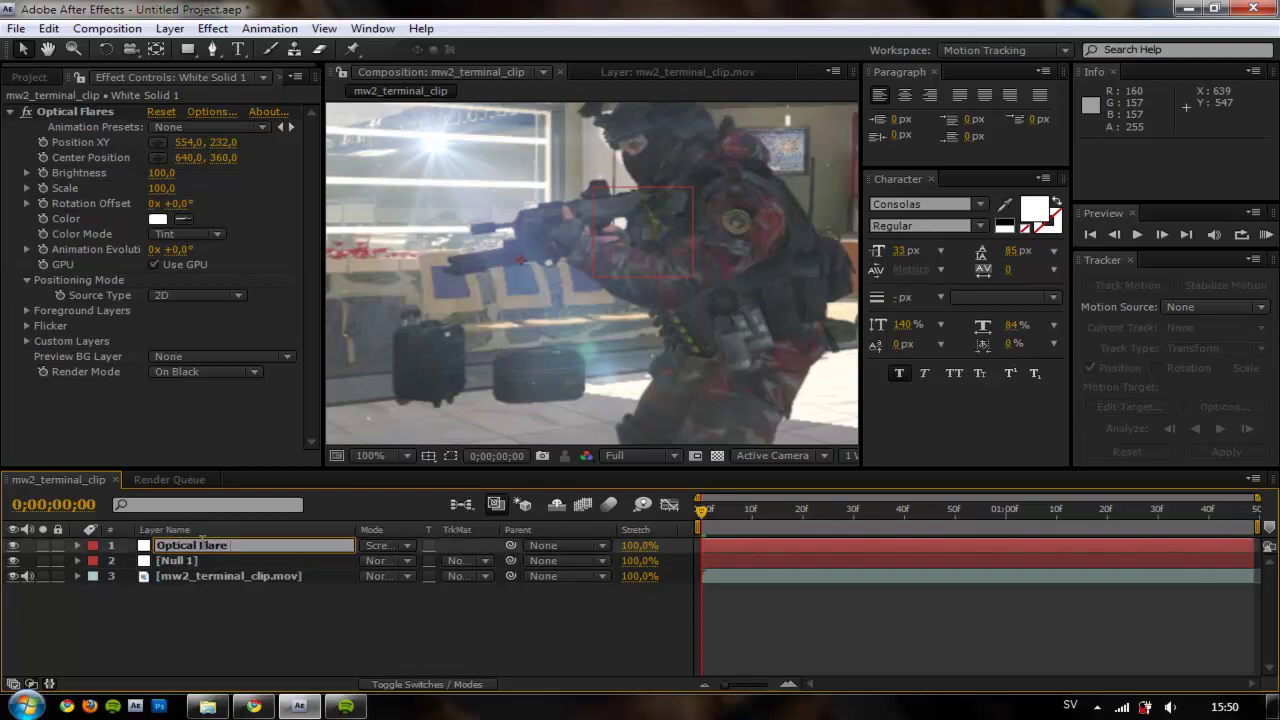
type("Optical Flare thingy")
key("Return")
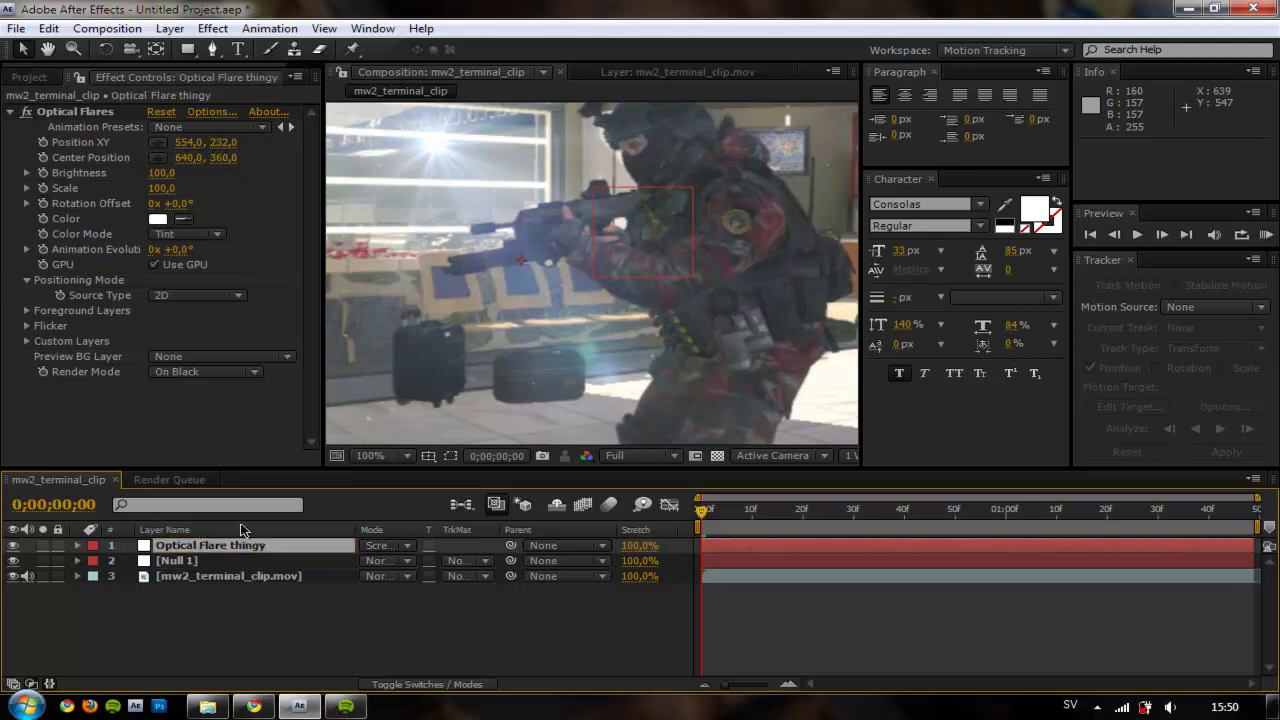
Reveal Null 1's Position keyframes and add an expression to the Optical Flares Position XY on Optical Flare thingy.
left_click(202, 564)
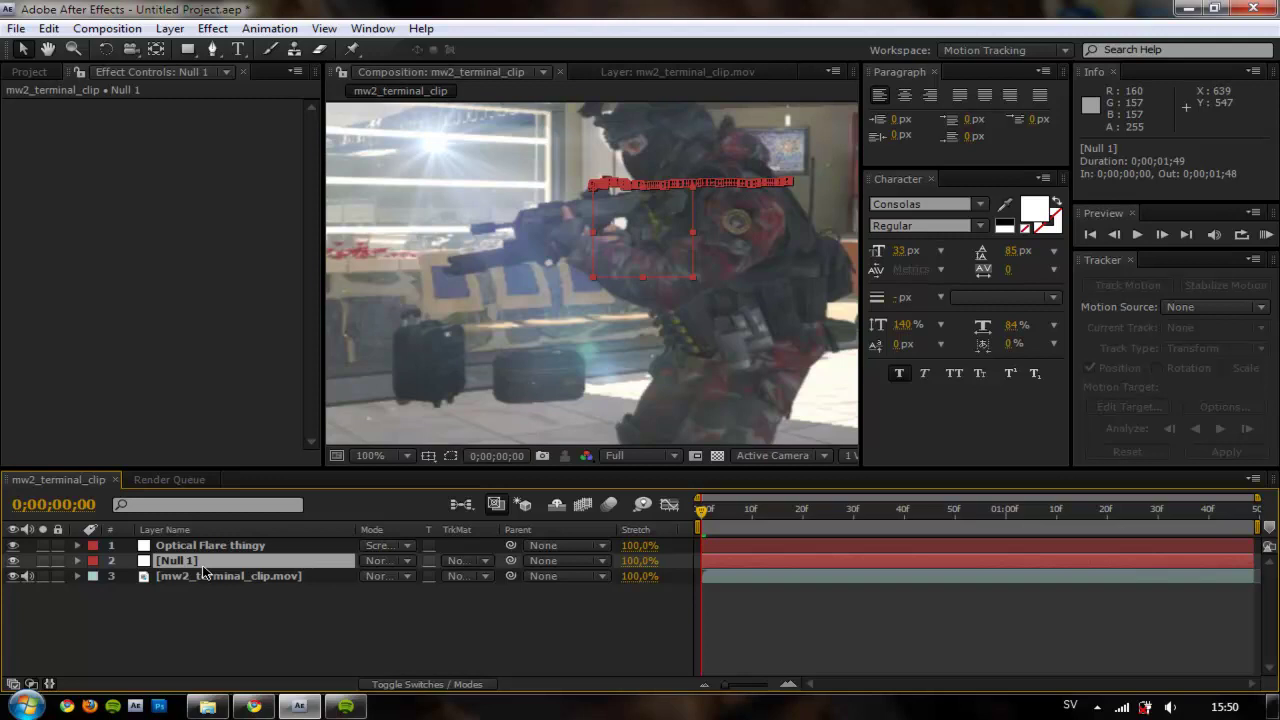
key("u")
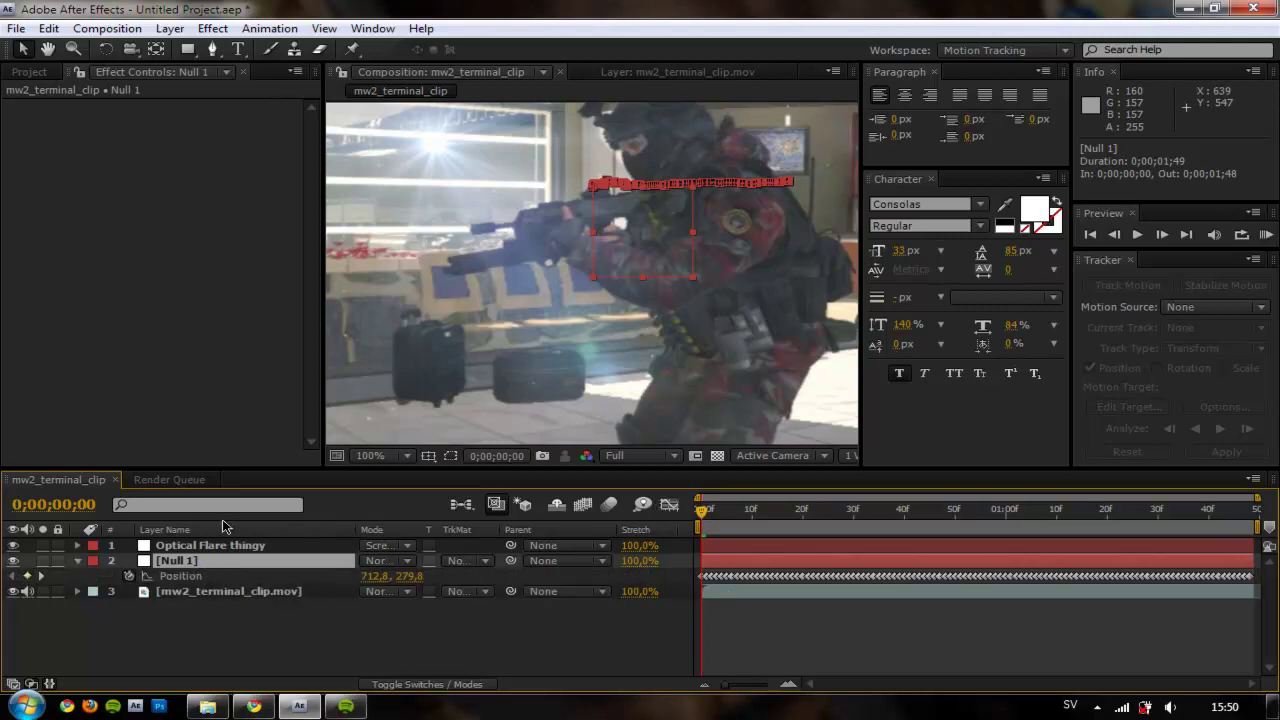
left_click(196, 546)
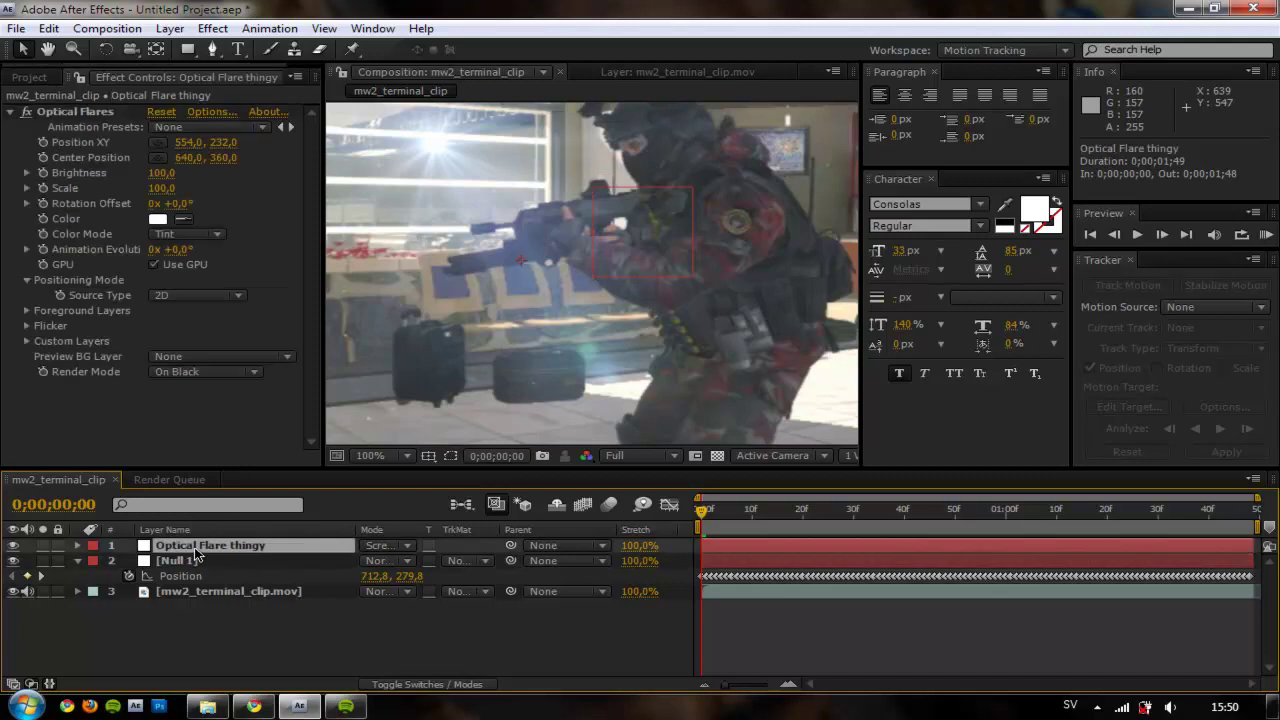
left_click(44, 145, "alt")
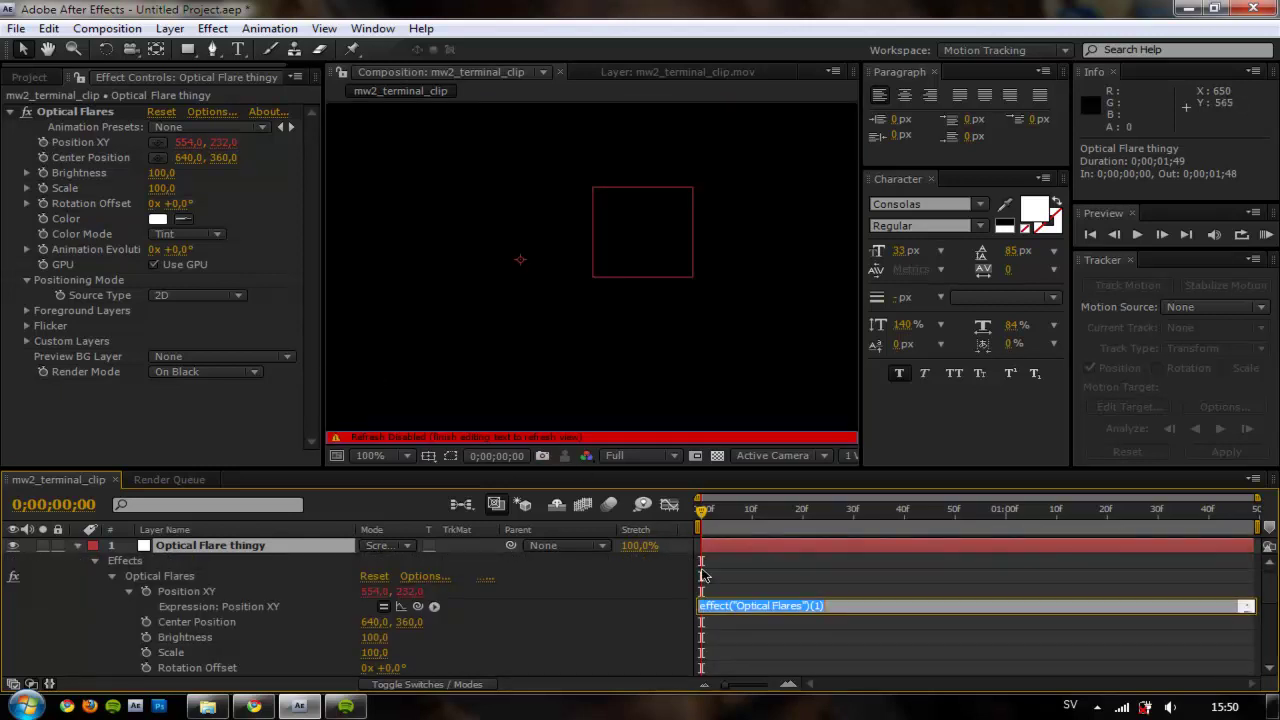
Link the flare's Position XY expression to Null 1's position as thisComp.layer("Null 1").transform.position.
mouse_move(1270, 592)
left_mouse_down()
mouse_move(1270, 612)
mouse_move(1270, 597)
left_mouse_up()
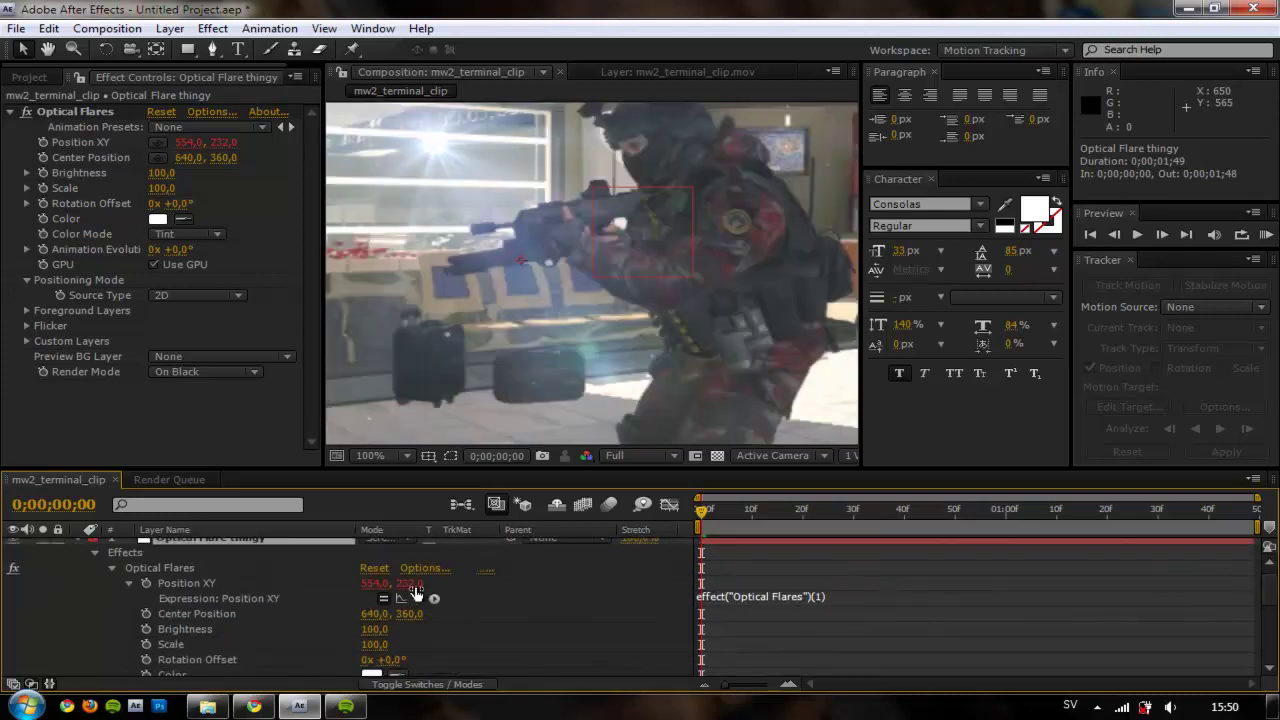
left_click_drag(475, 467, 475, 381)
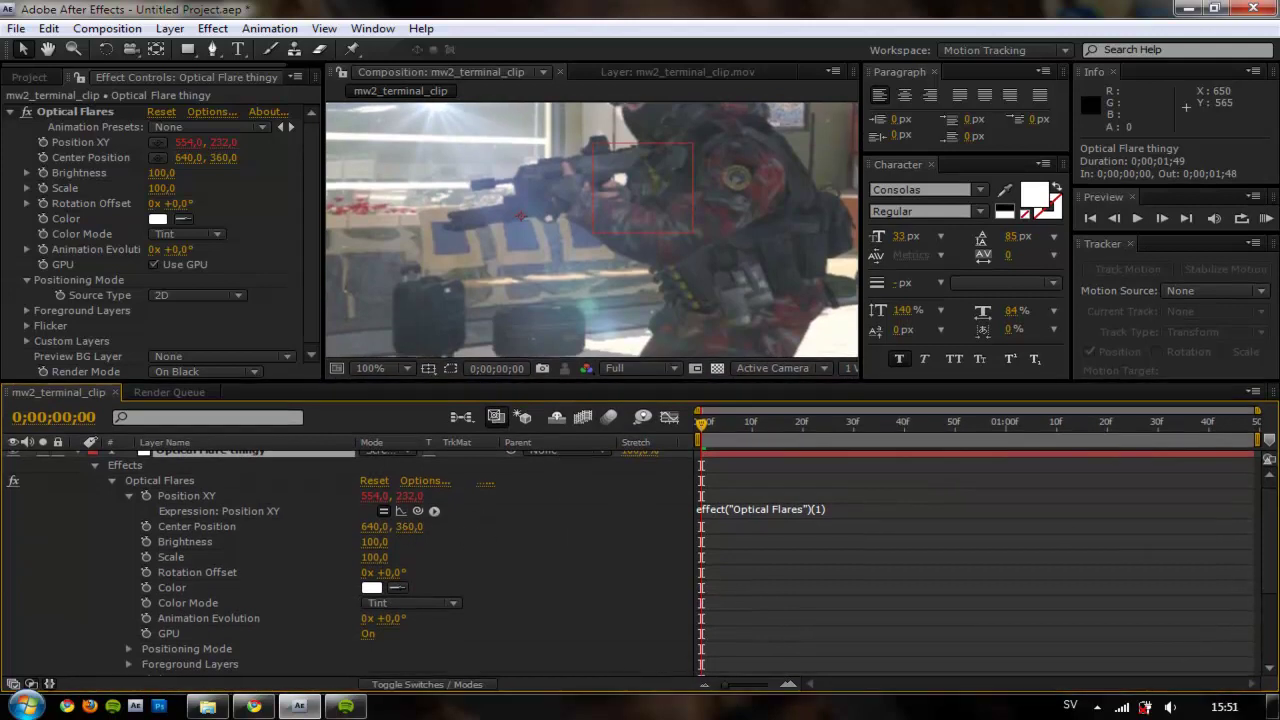
scroll(1272, 558, "down", 2)
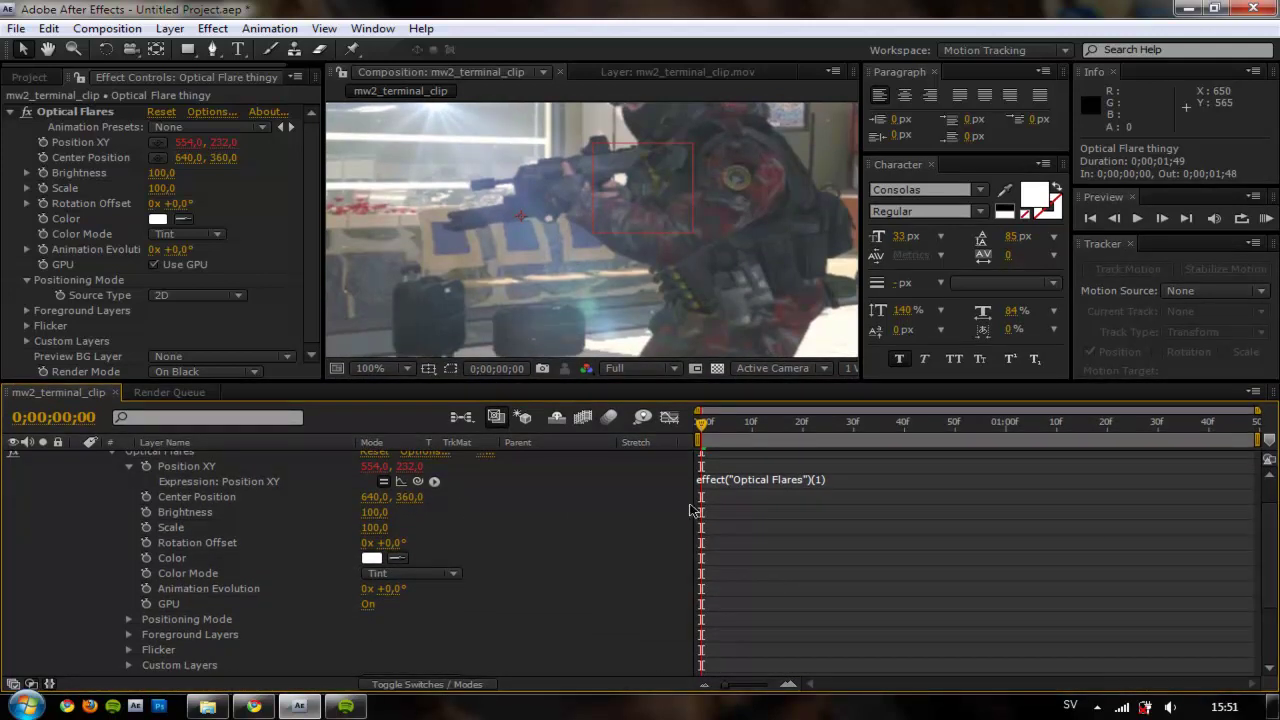
left_click_drag(418, 482, 186, 656)
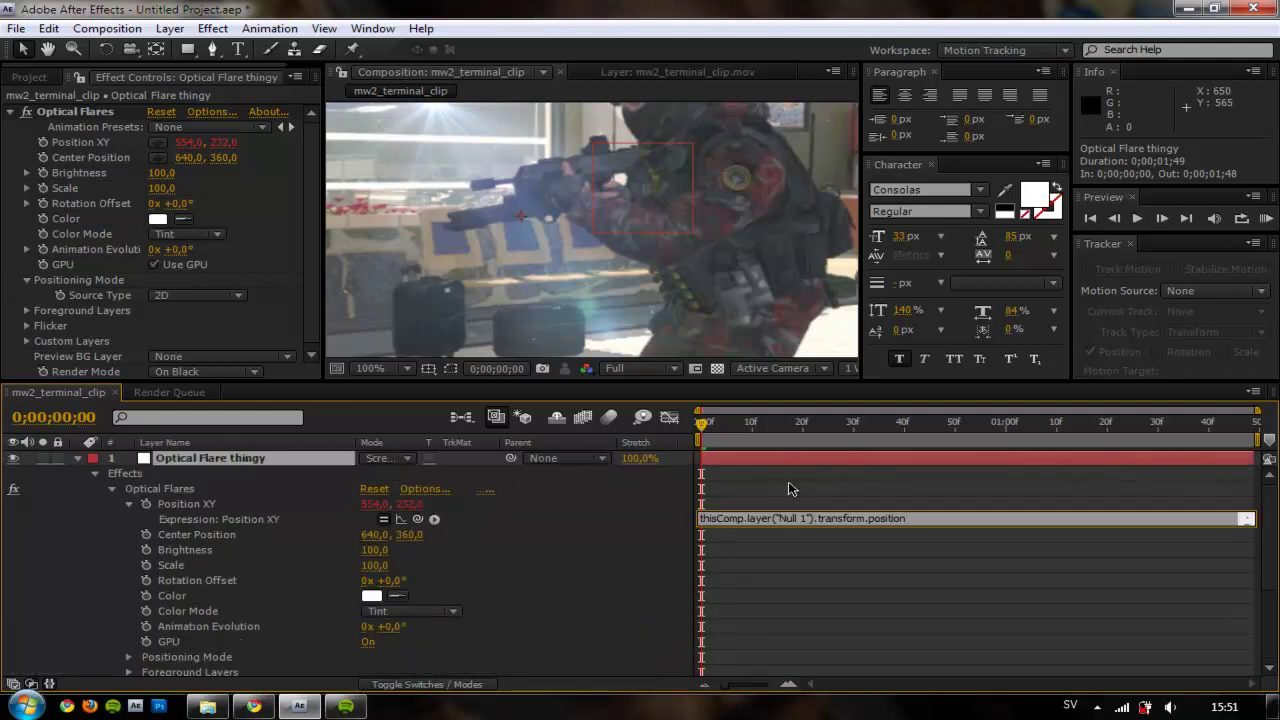
left_click_drag(702, 519, 952, 510)
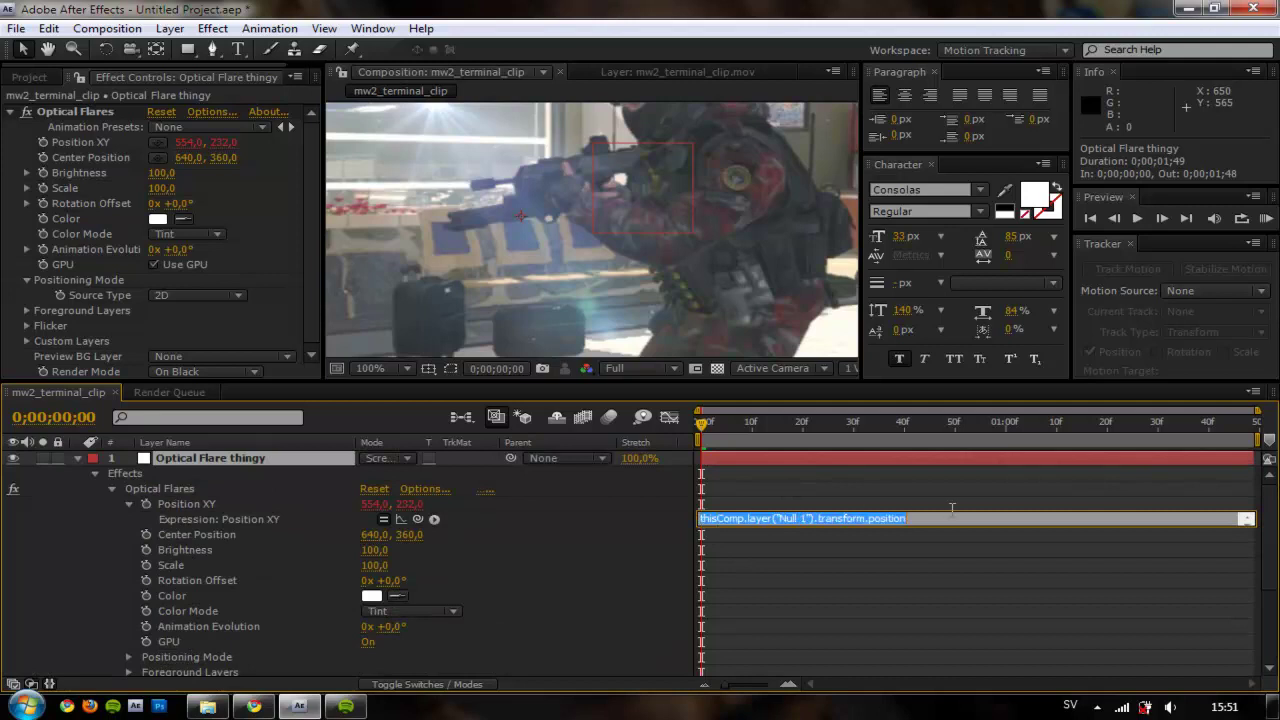
left_click(884, 520)
key("ctrl+a")
left_click(922, 518)
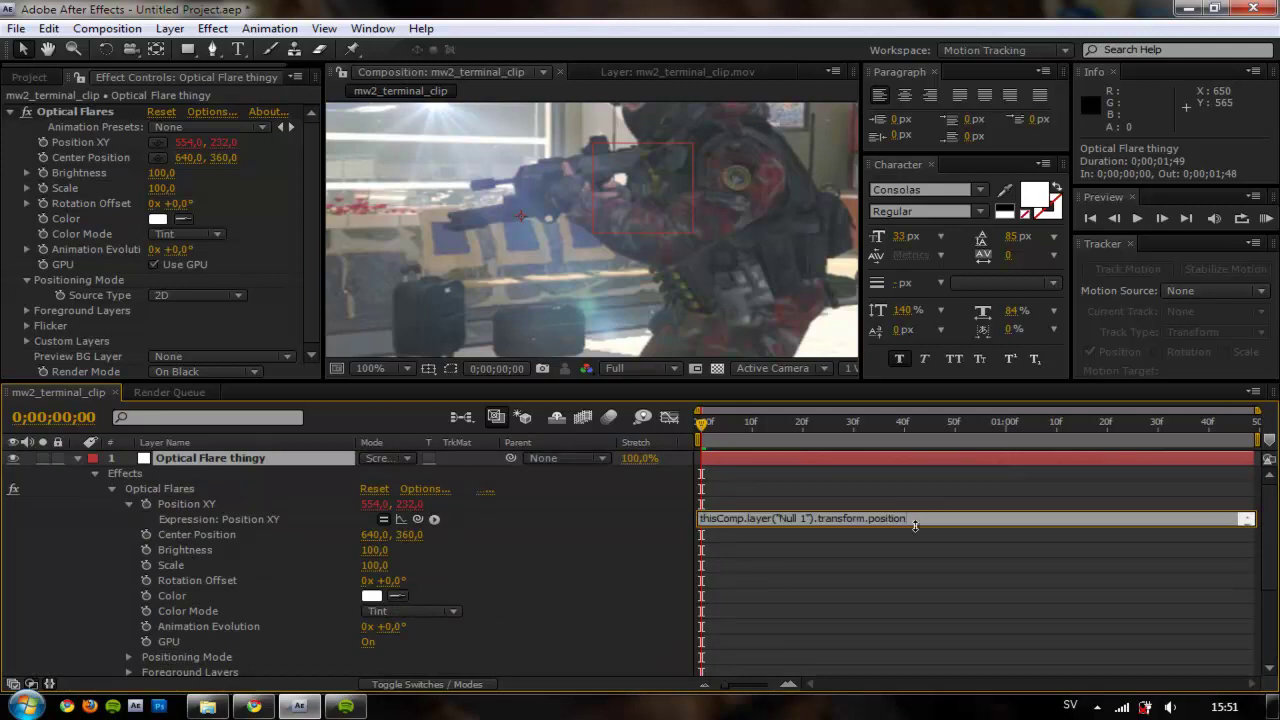
left_click_drag(915, 525, 917, 535)
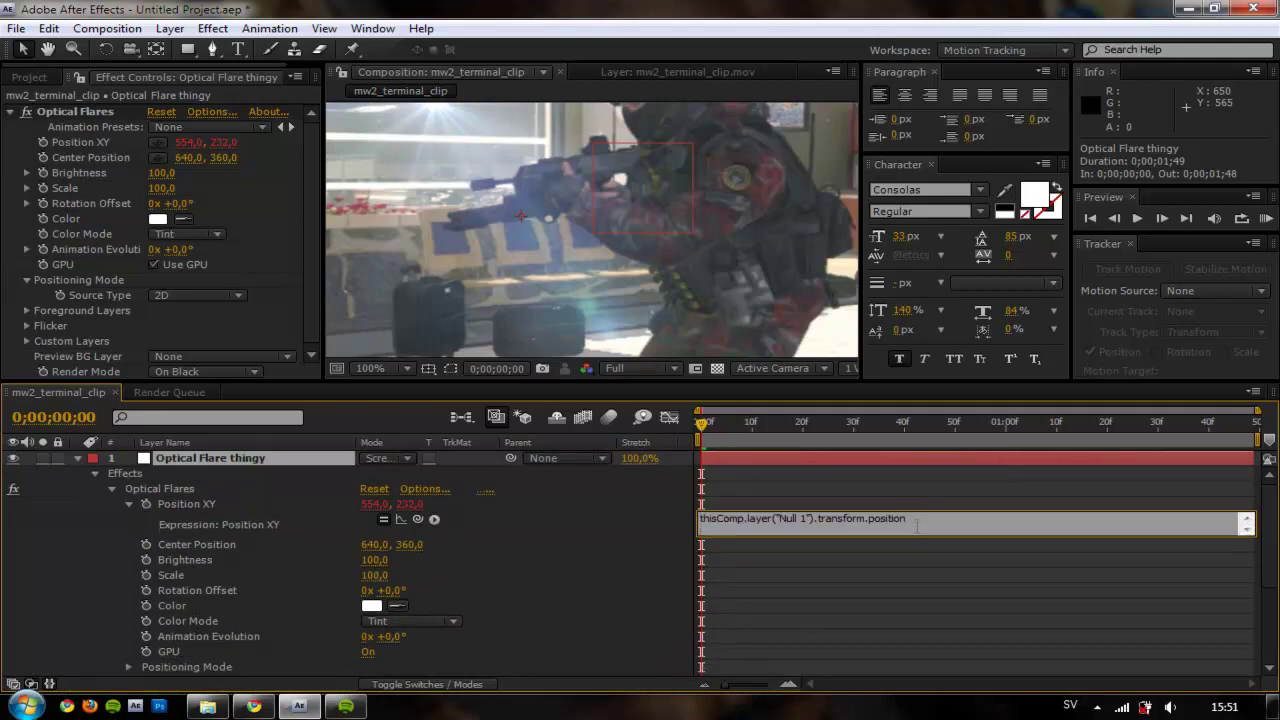
left_click(875, 592)
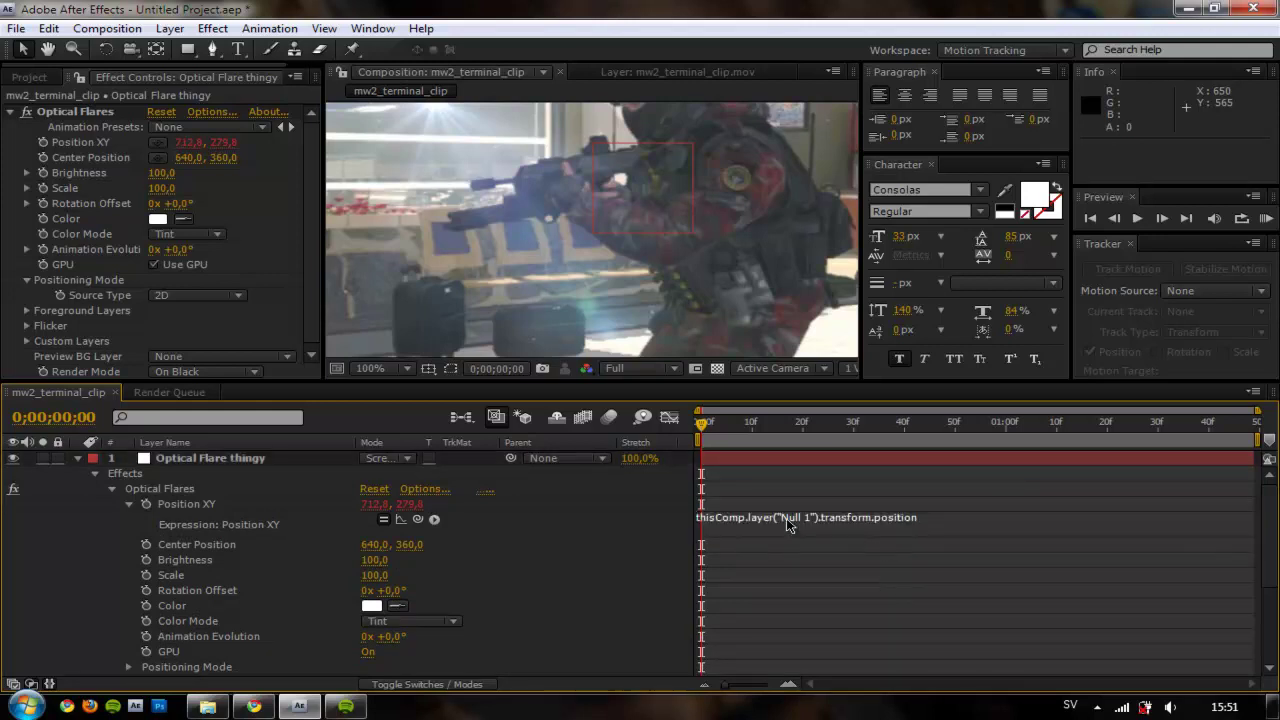
Collapse the Optical Flare thingy layer and scrub through the clip to check how the flare follows the rifle, returning to 0;00;00;00.
left_click(79, 458)
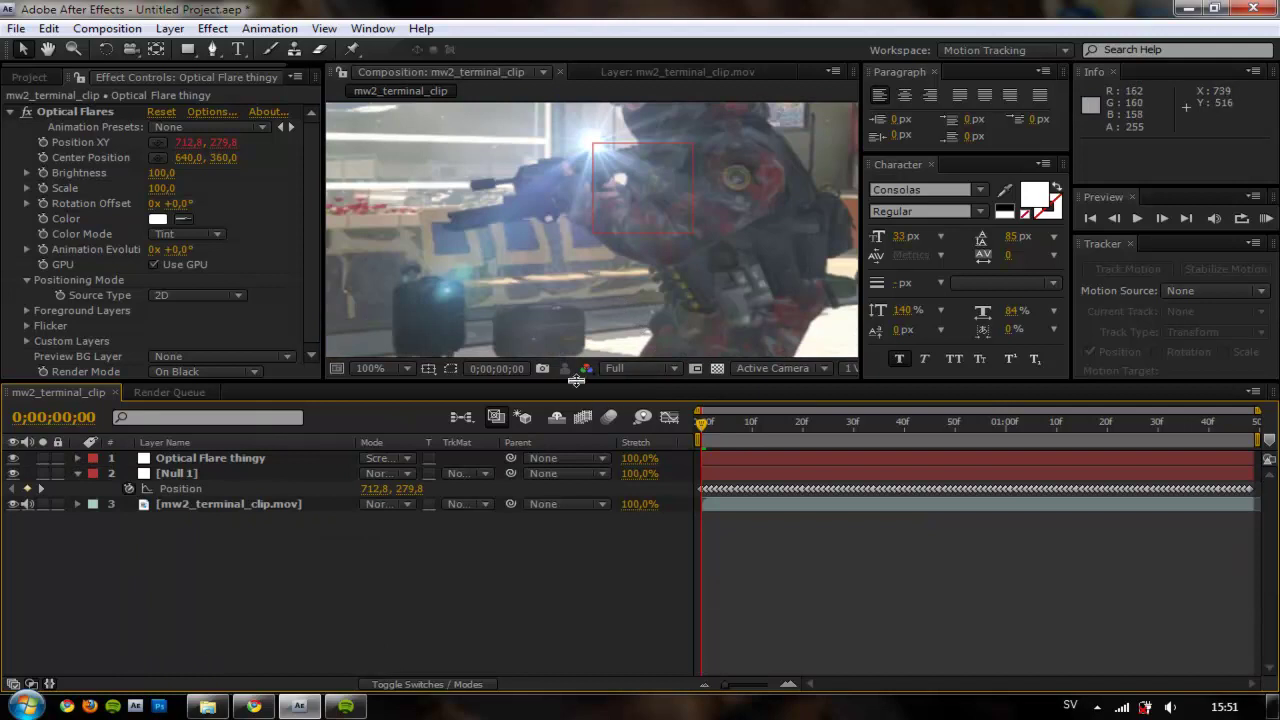
left_click_drag(573, 382, 568, 472)
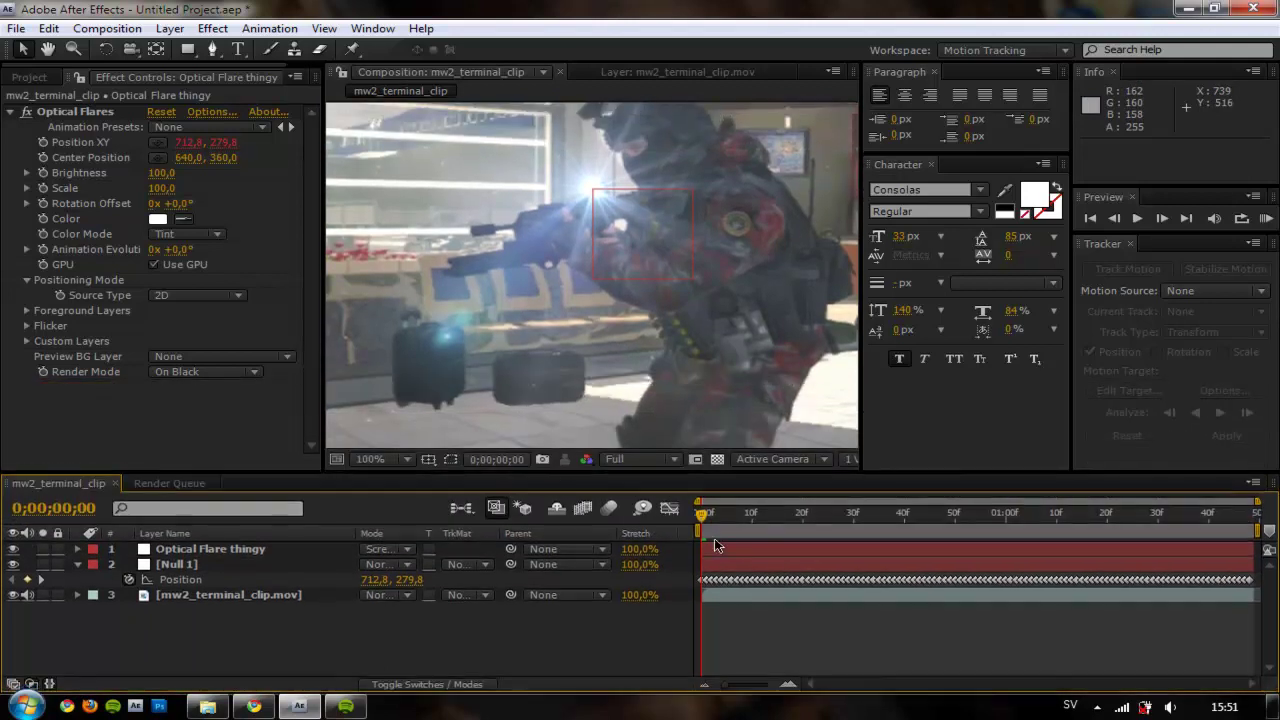
left_click_drag(703, 518, 894, 525)
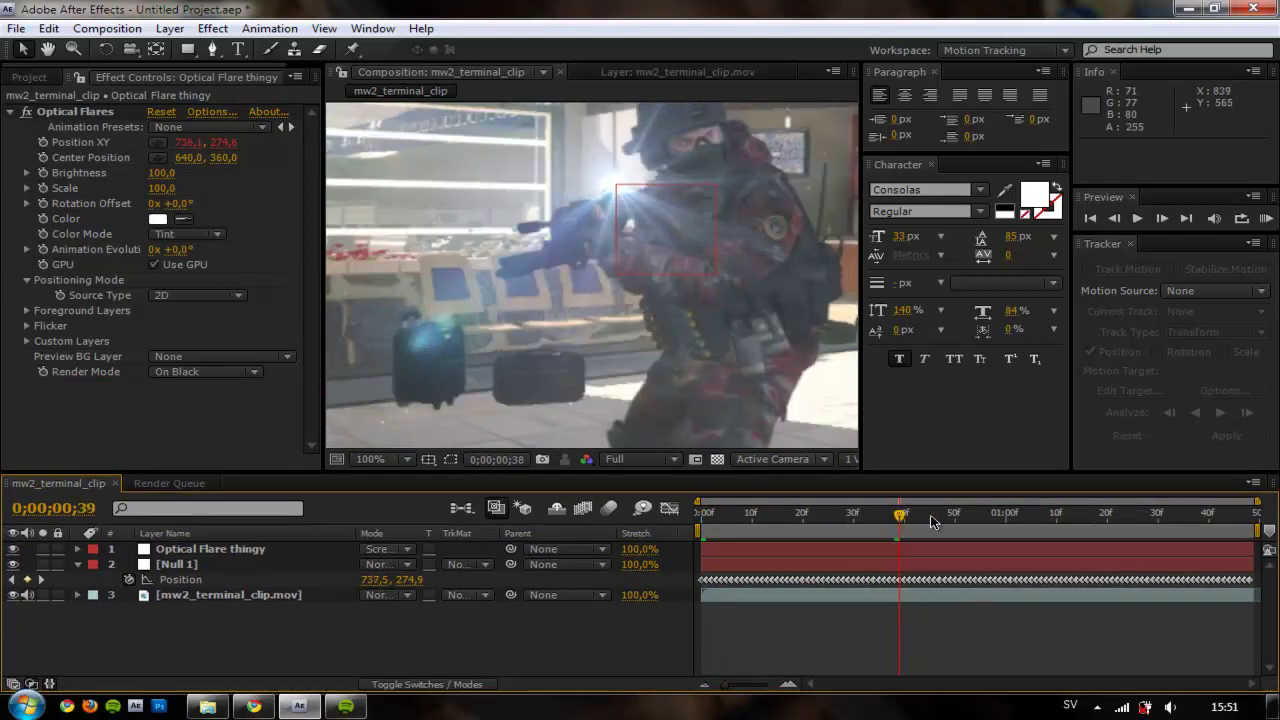
left_click(1026, 514)
left_click_drag(940, 520, 622, 512)
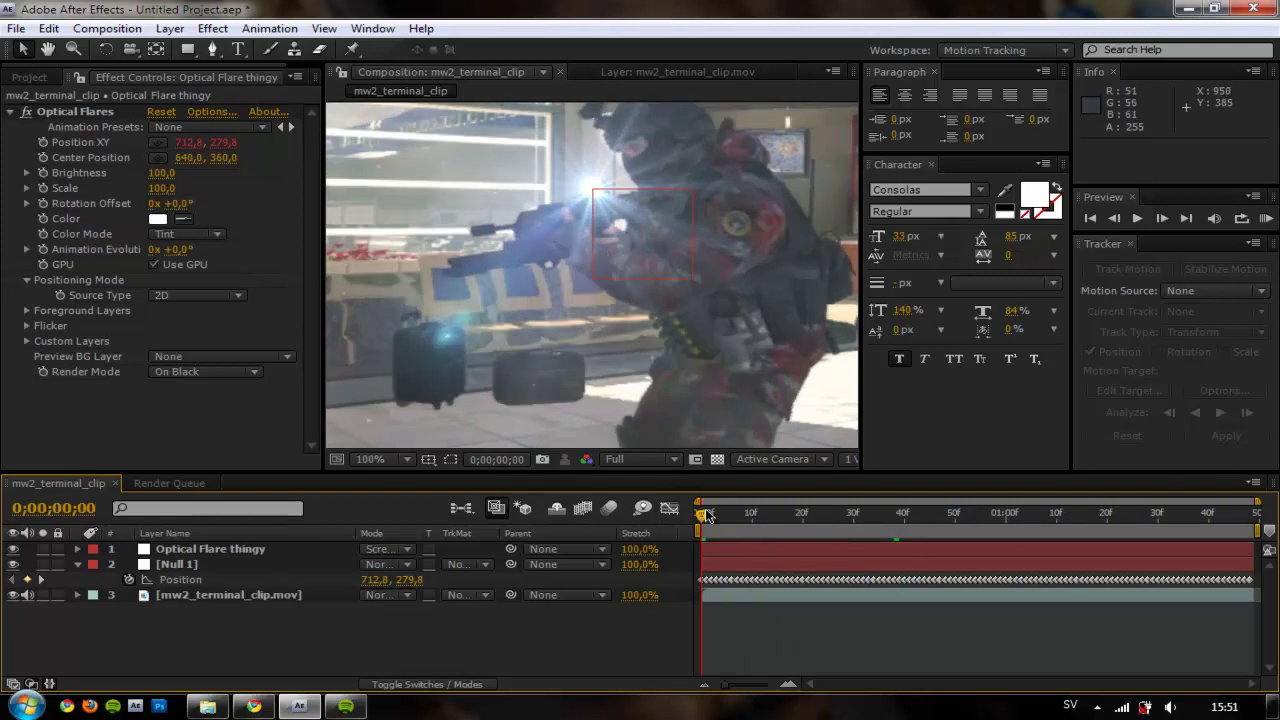
mouse_move(704, 520)
left_mouse_down()
mouse_move(1110, 513)
mouse_move(704, 513)
left_mouse_up()
scroll(604, 266, "down", 1)
scroll(603, 262, "up", 2)
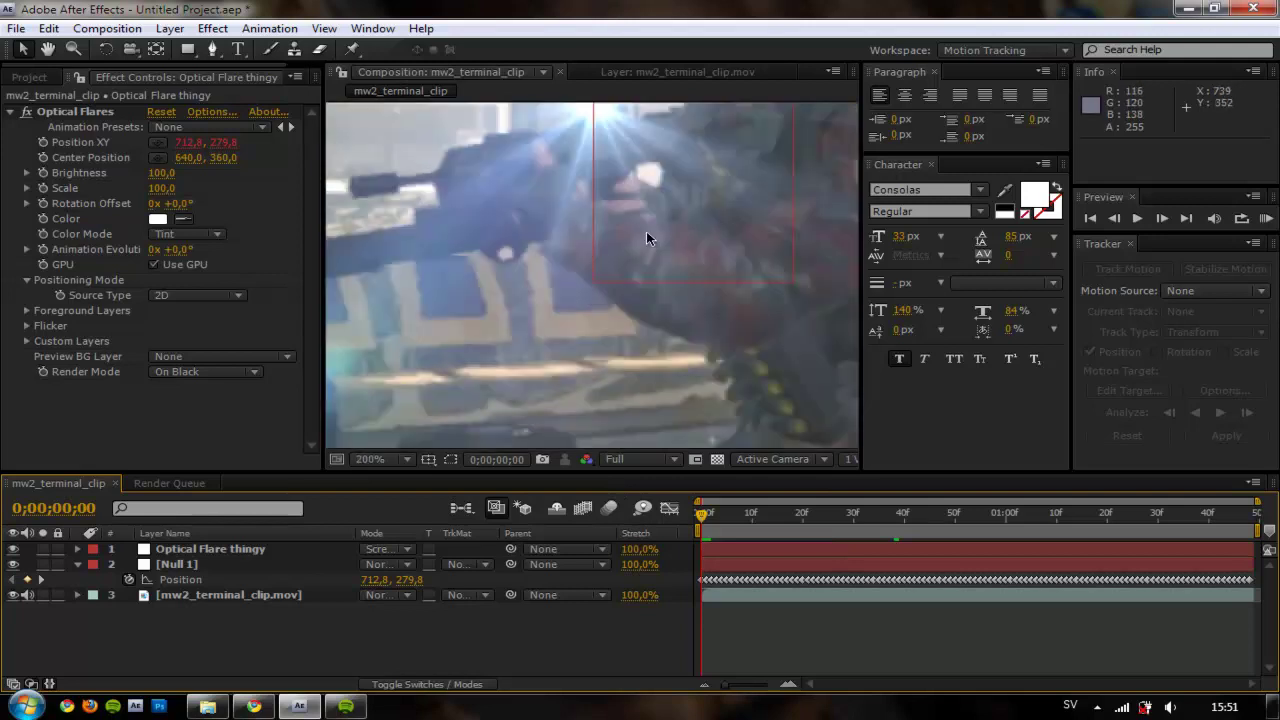
Replace the flare on Optical Flare thingy with the Tac Light preset from the Natural Flares collection and apply it.
left_click_drag(641, 228, 611, 324)
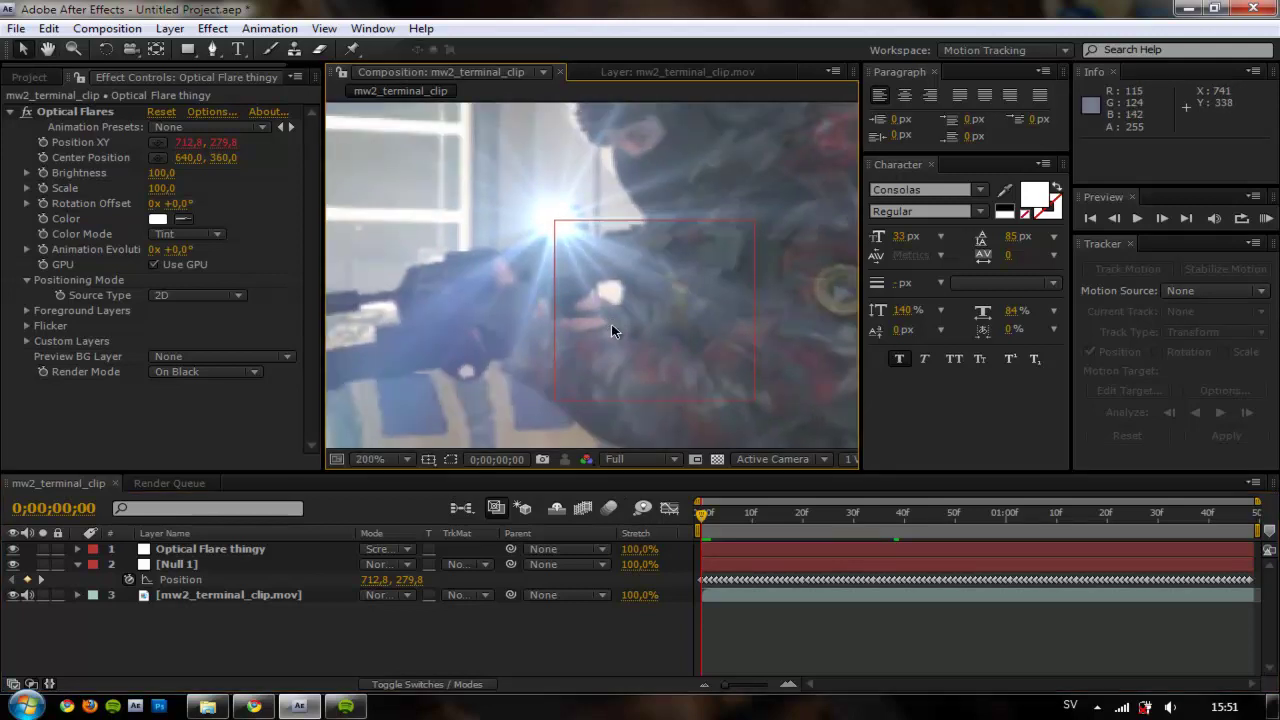
left_click(207, 112)
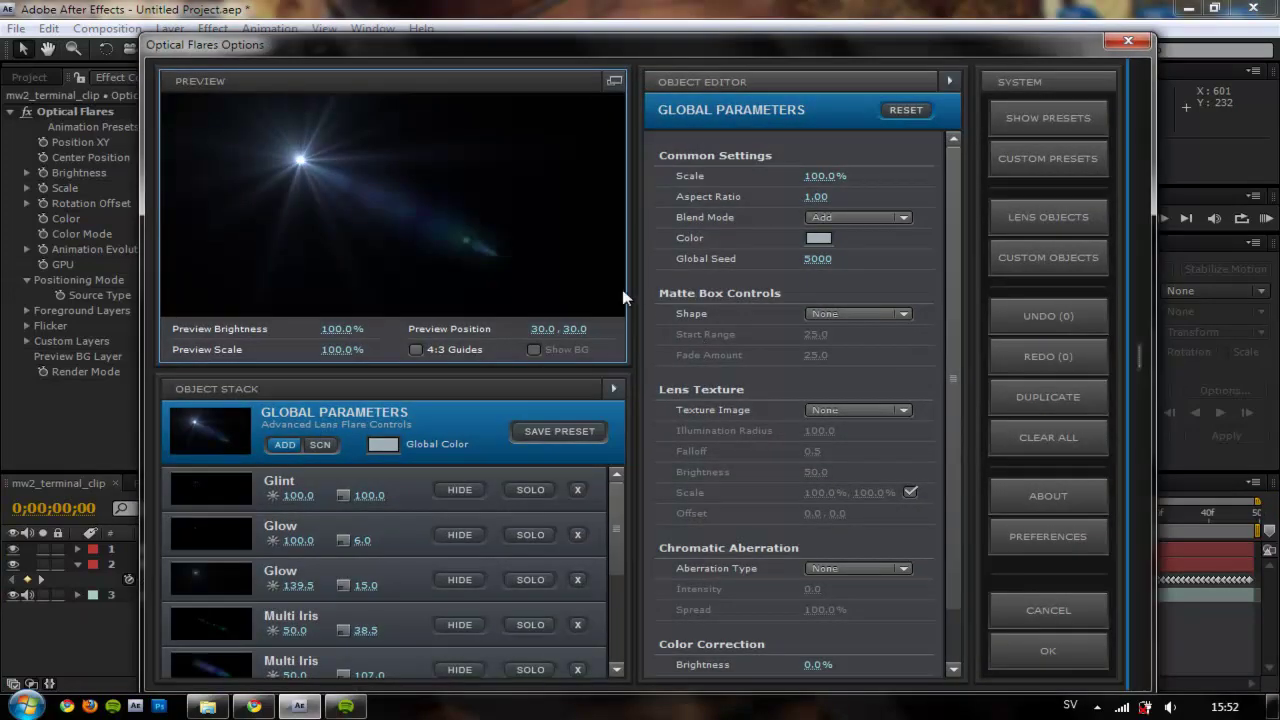
left_click(1048, 118)
left_click(835, 368)
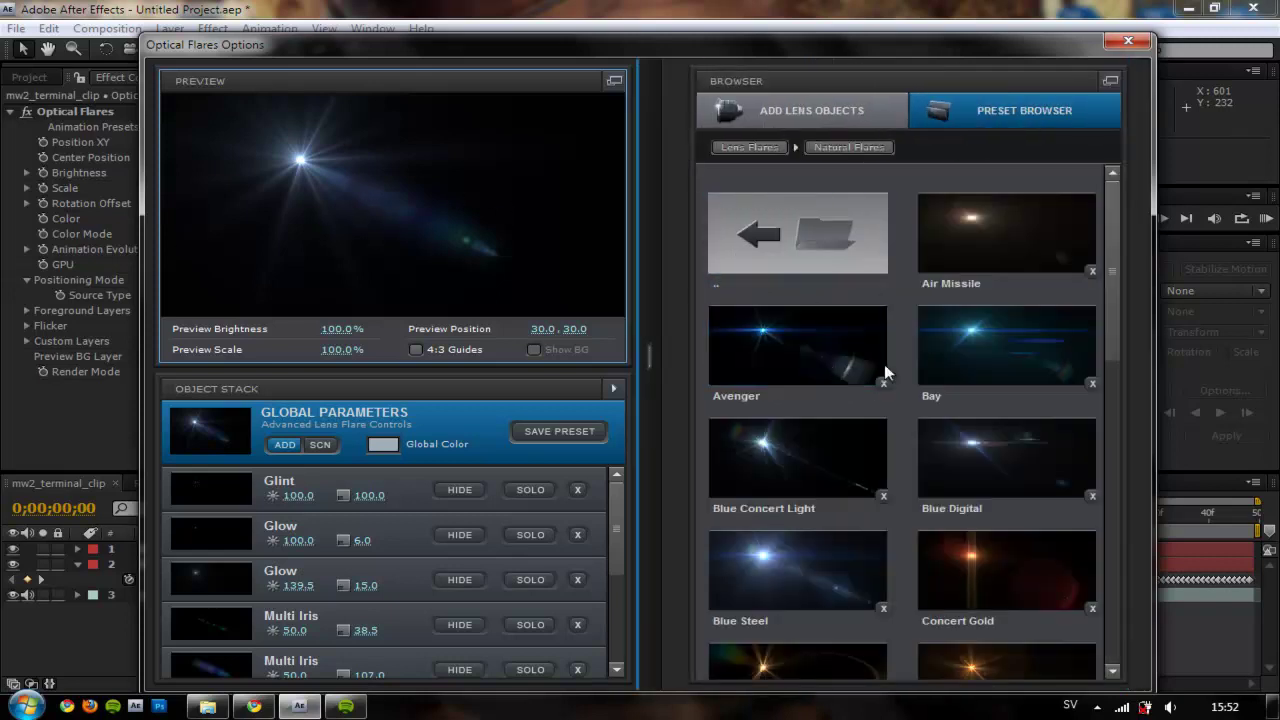
scroll(905, 460, "down", 2)
scroll(905, 460, "up", 2)
scroll(1018, 343, "down", 7)
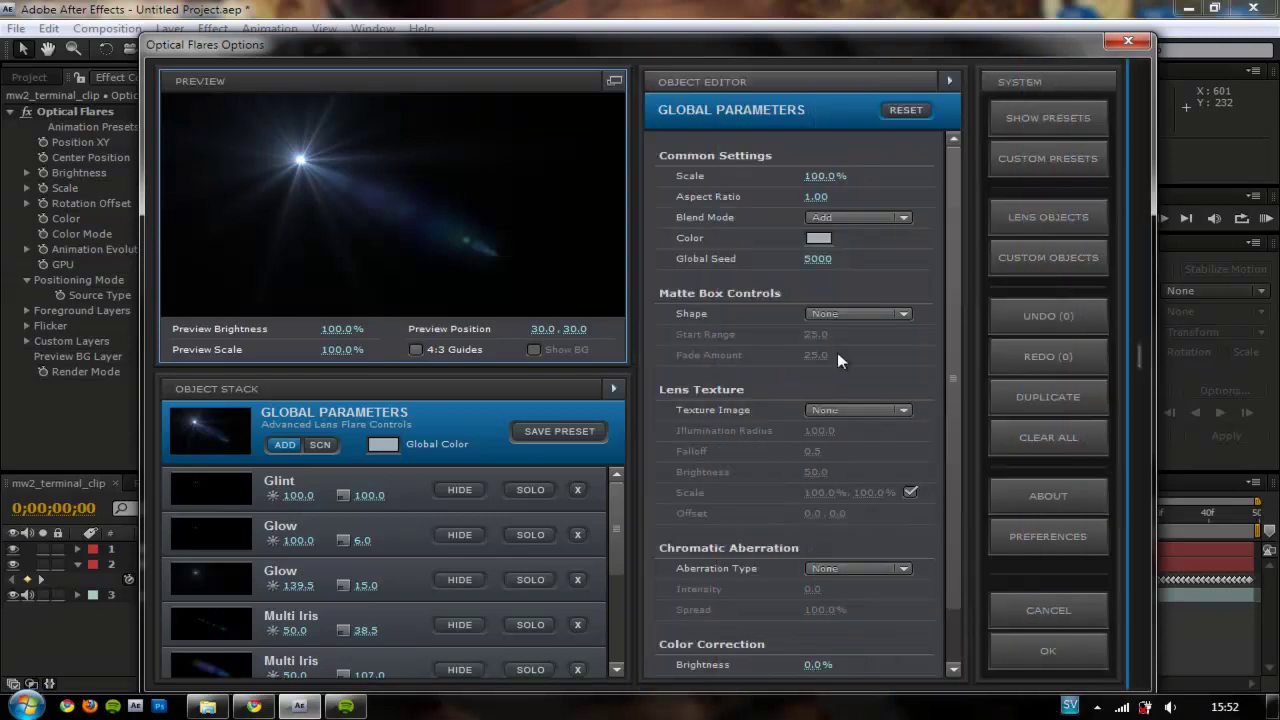
left_click(1022, 110)
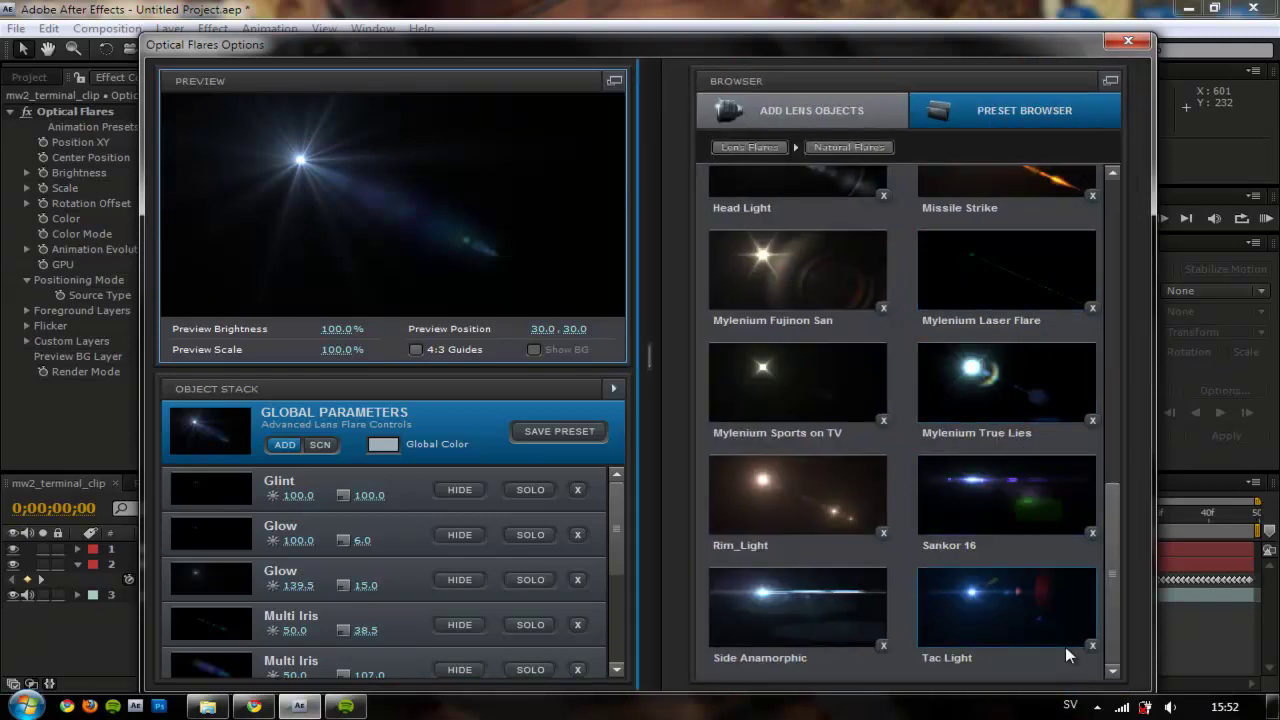
double_click(1030, 632)
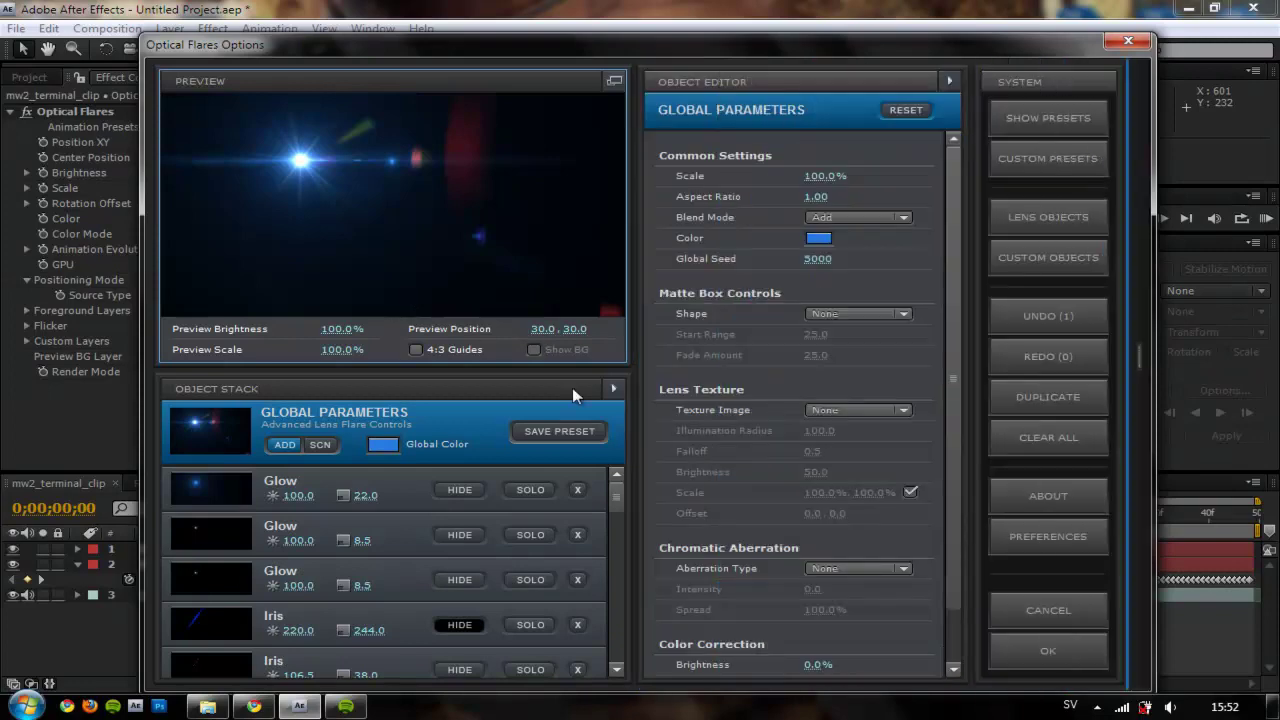
left_click(1027, 654)
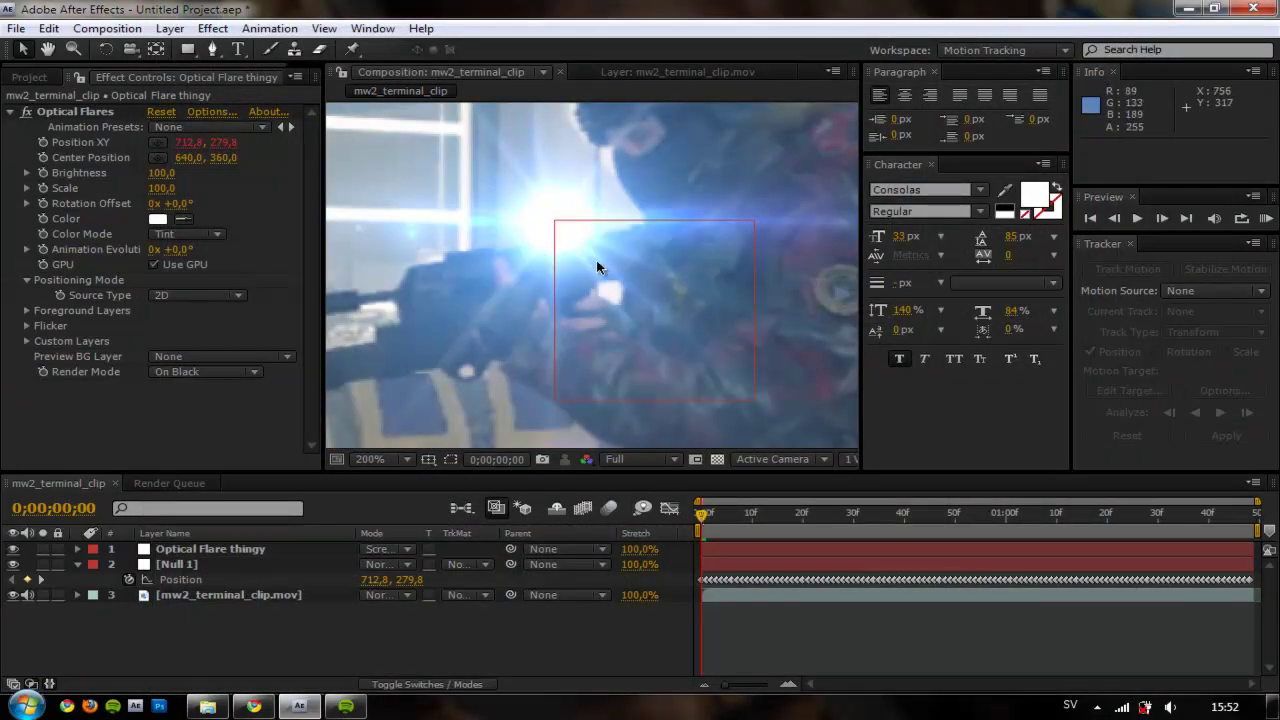
Tint the Optical Flares effect bright red with hue 0° and brightness 100%.
scroll(597, 267, "down", 2)
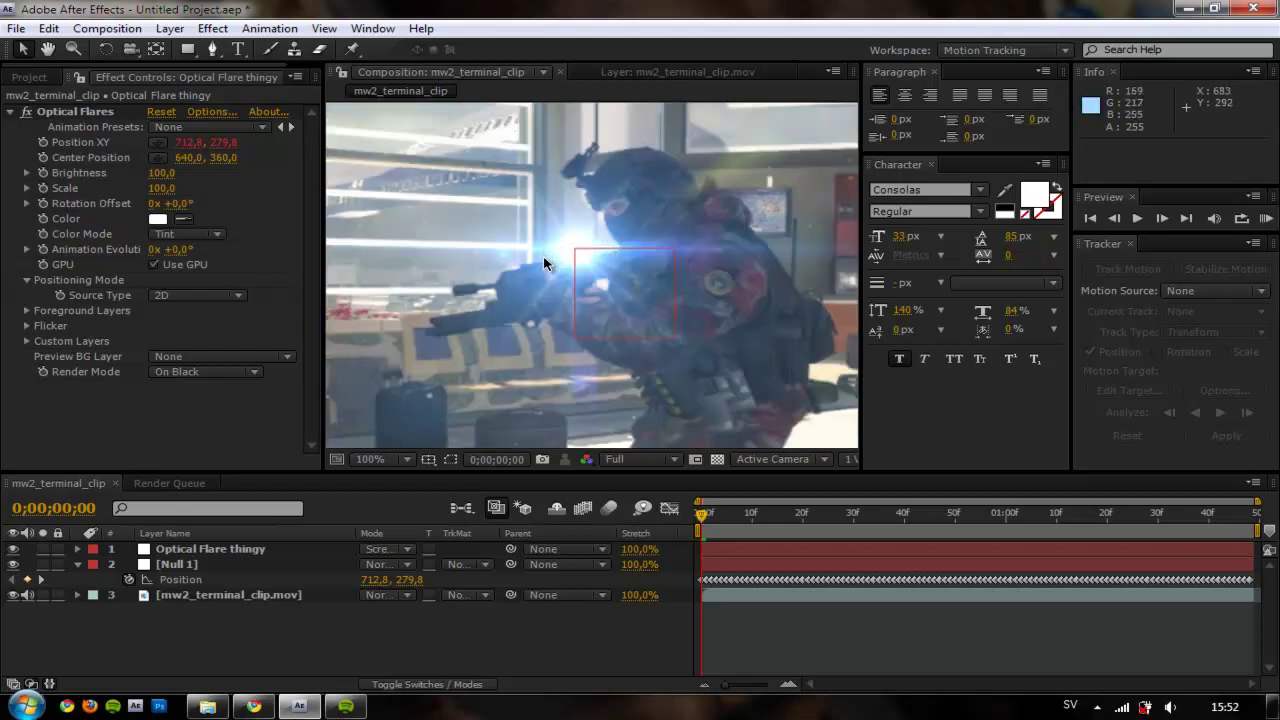
scroll(581, 280, "up", 2)
key("h")
left_click_drag(631, 269, 664, 279)
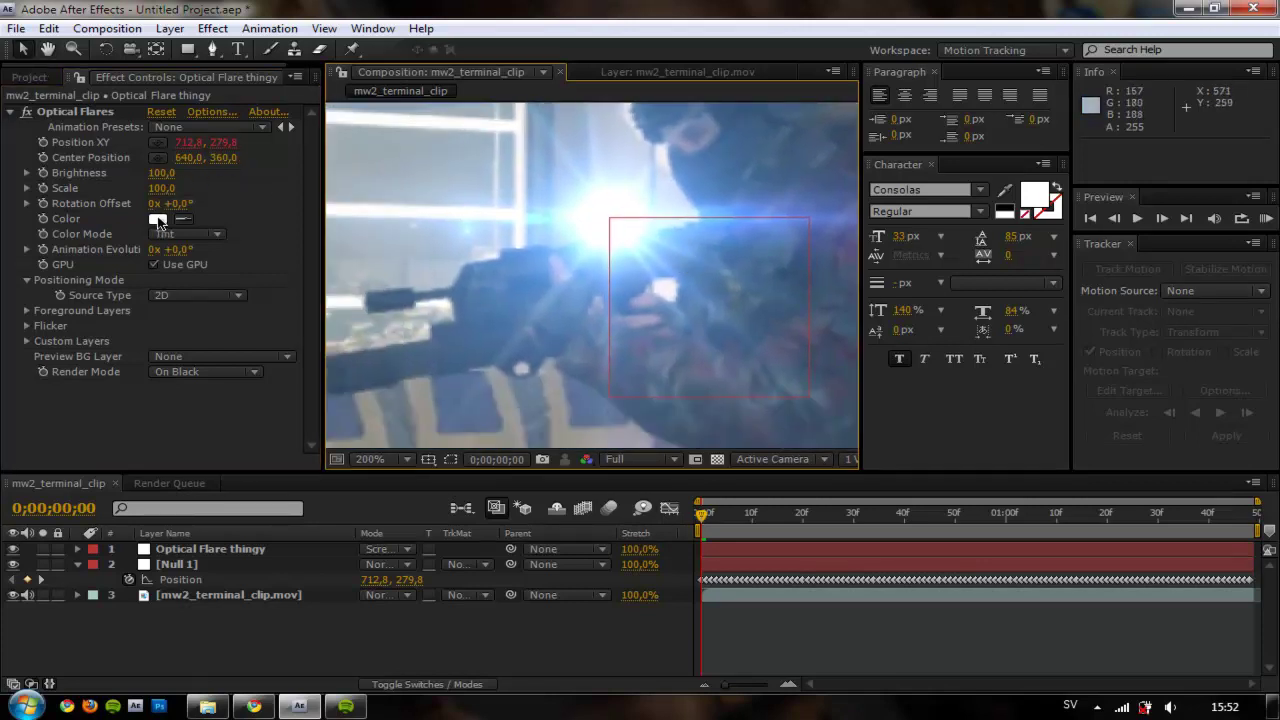
left_click(157, 221)
left_click(963, 523)
left_click(1018, 450)
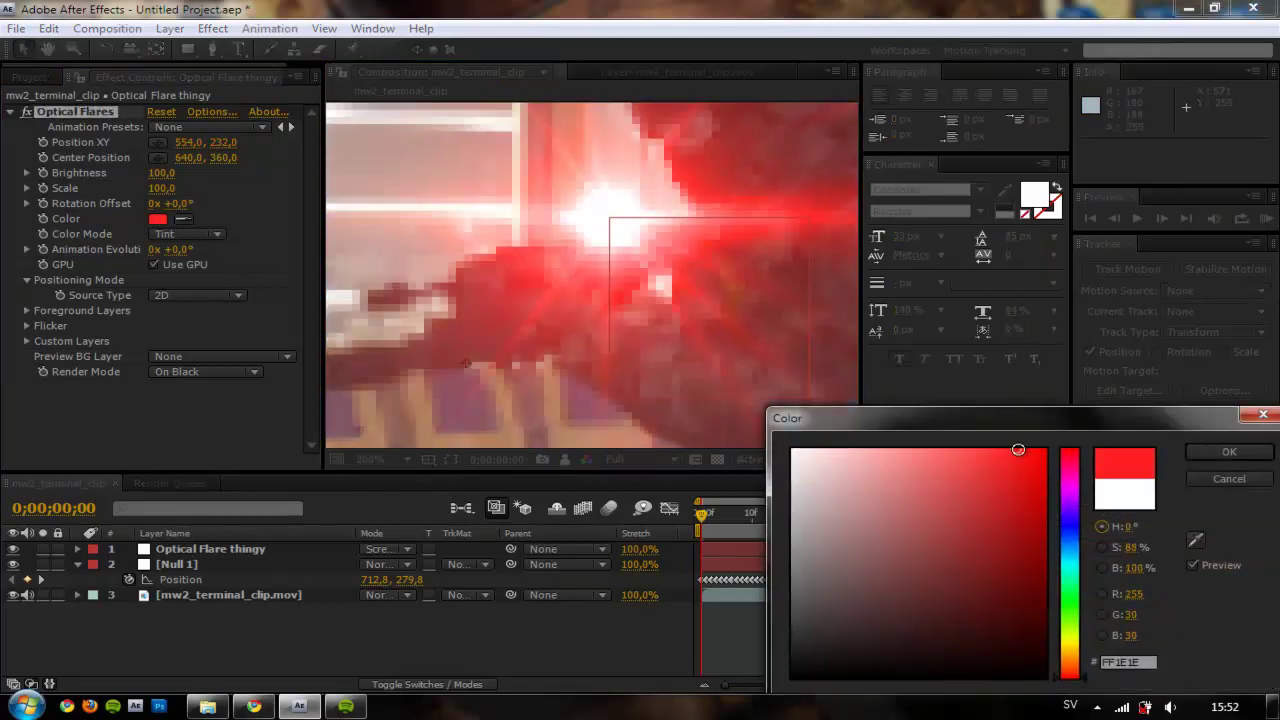
left_click_drag(1018, 450, 1003, 447)
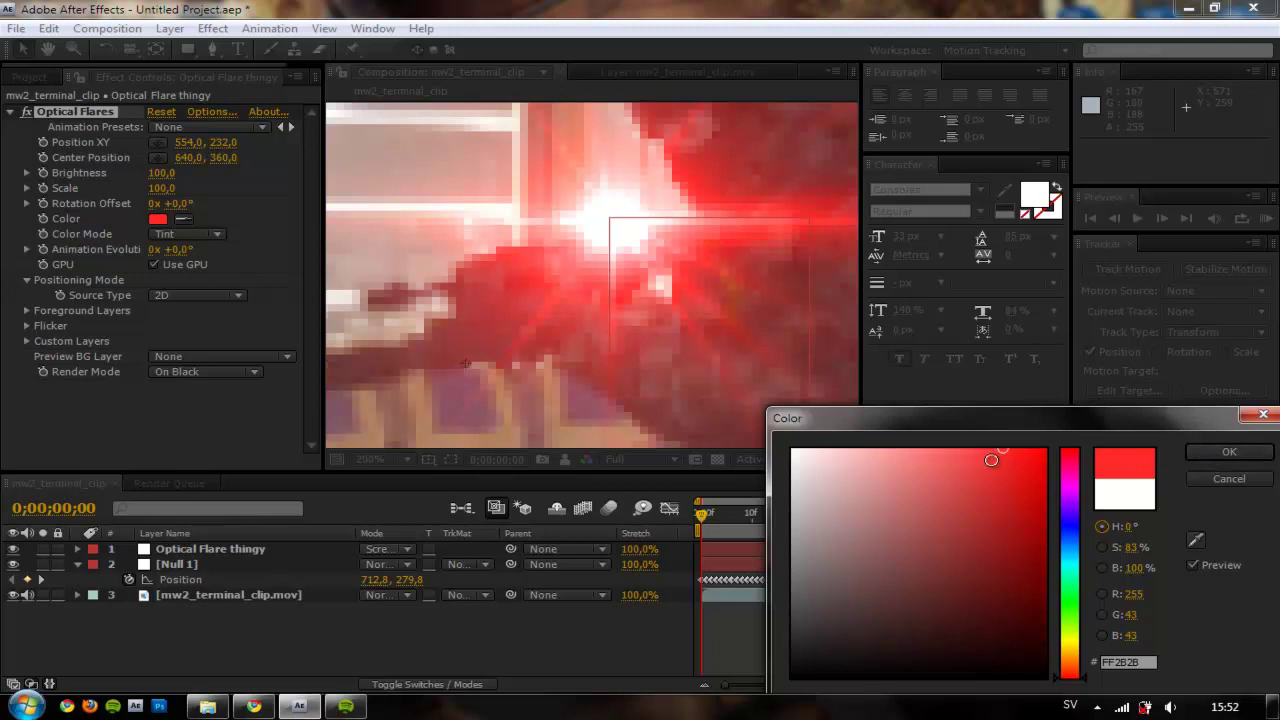
left_click_drag(991, 459, 1007, 450)
left_click(1228, 452)
scroll(600, 247, "down", 1)
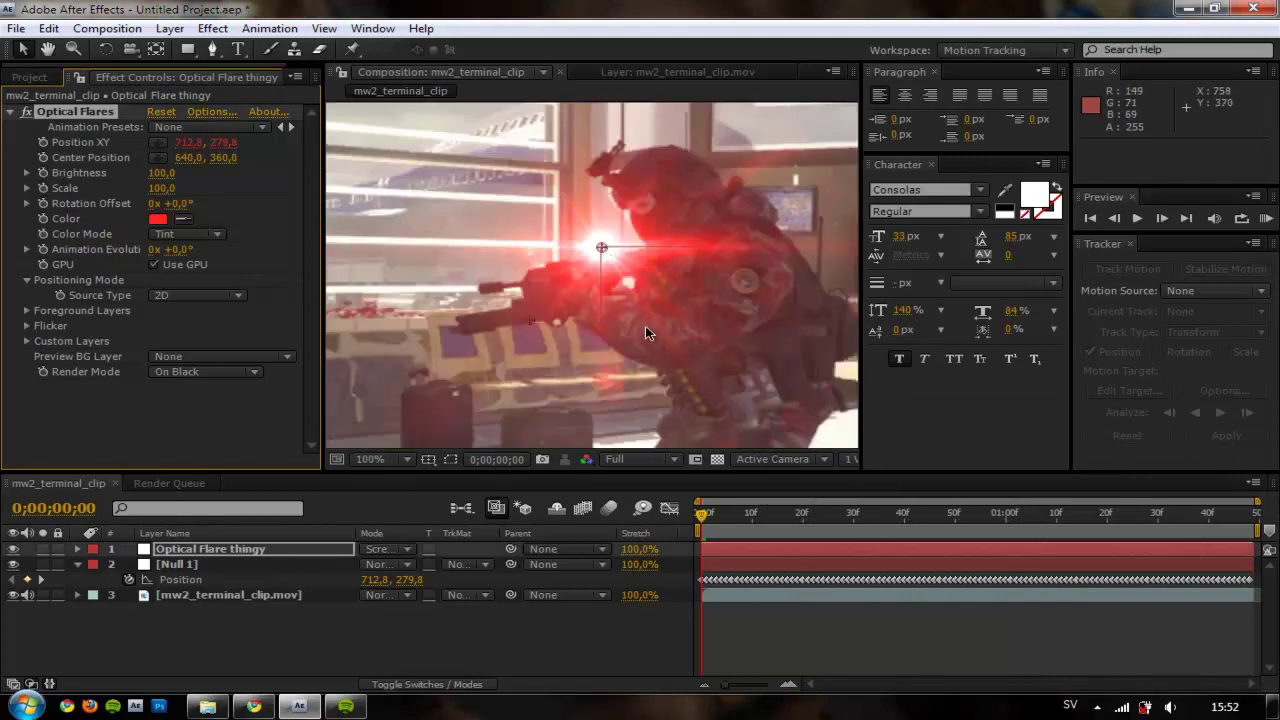
scroll(626, 309, "up", 1)
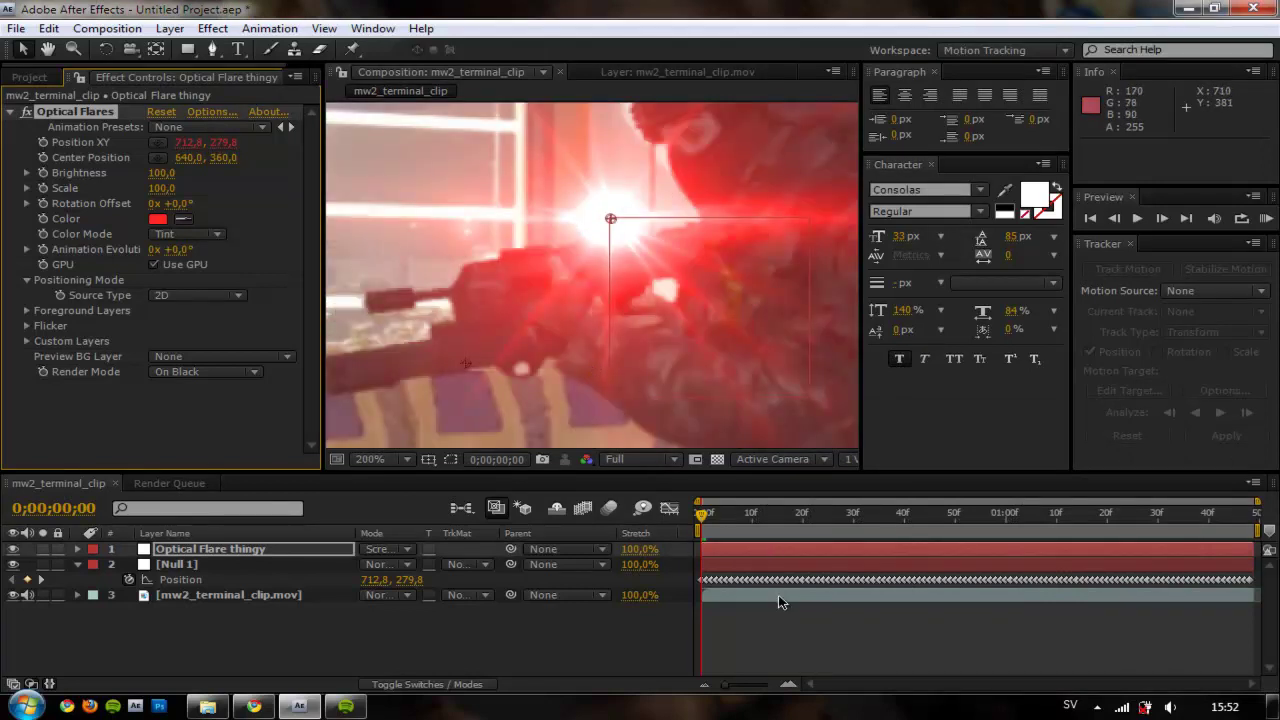
Set the flare's Scale to 80 and keyframe its Brightness at 20 at 0;00;00;00.
left_click_drag(703, 518, 715, 520)
key("Page_Up")
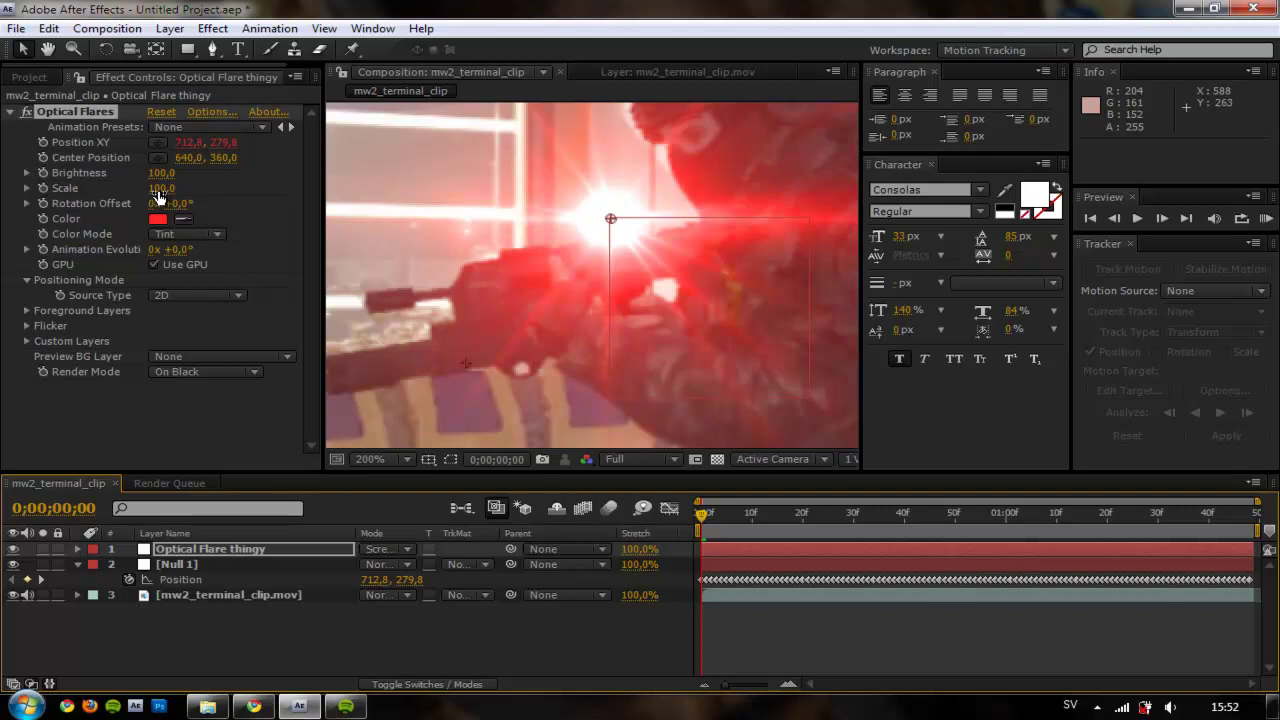
key("ctrl+z")
key("ctrl+shift+z")
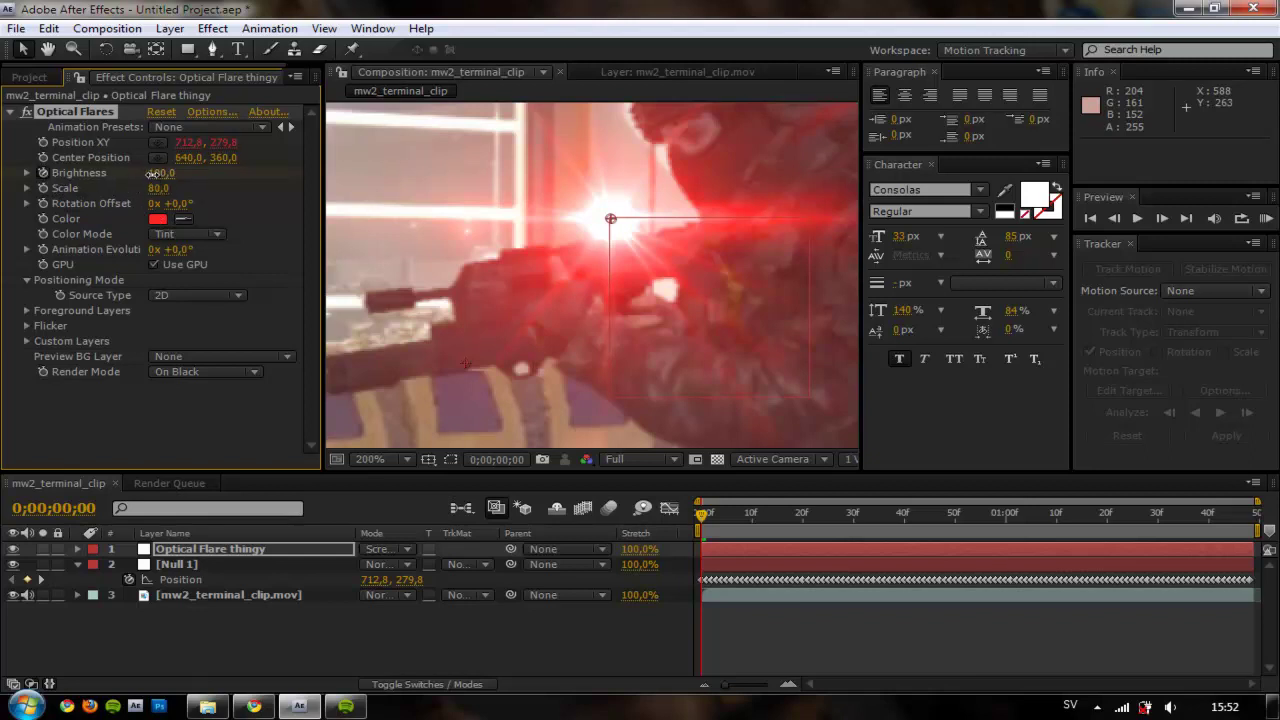
left_click_drag(161, 173, 146, 176)
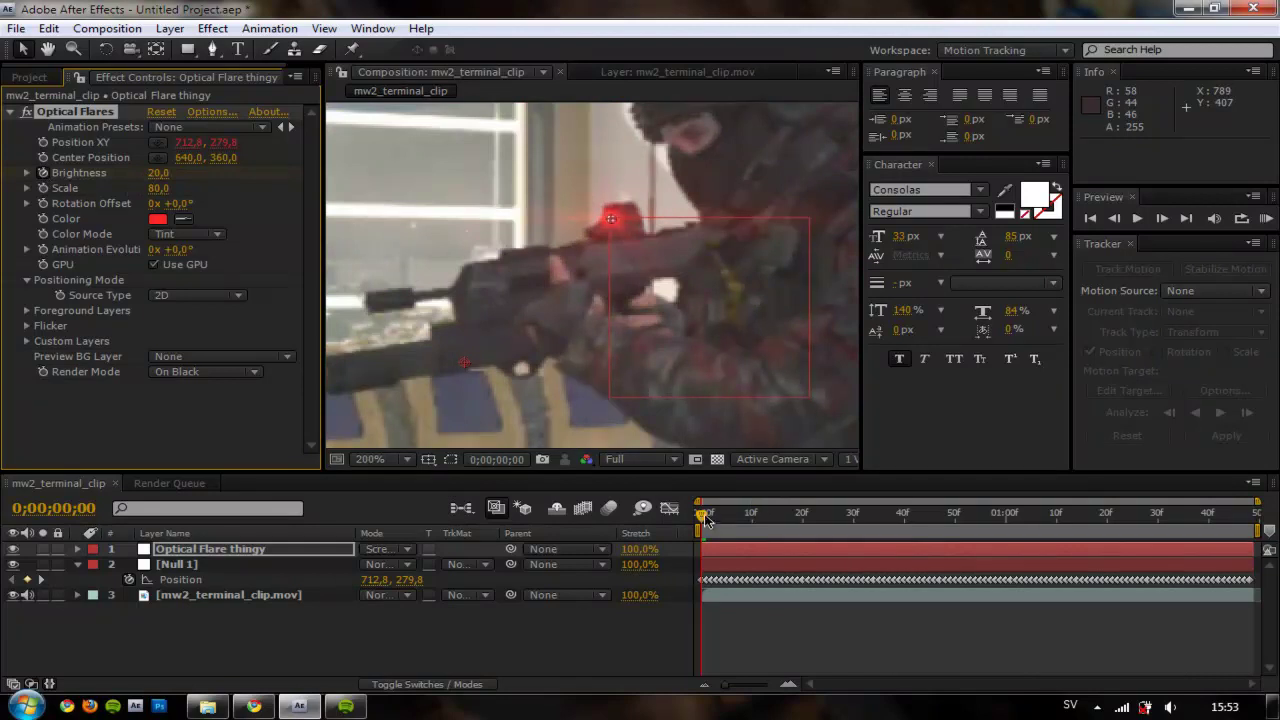
Keyframe the flare's Brightness at 50 at 0;00;00;59, where the soldier turns toward the camera.
left_click_drag(703, 517, 993, 531)
scroll(680, 330, "down", 2)
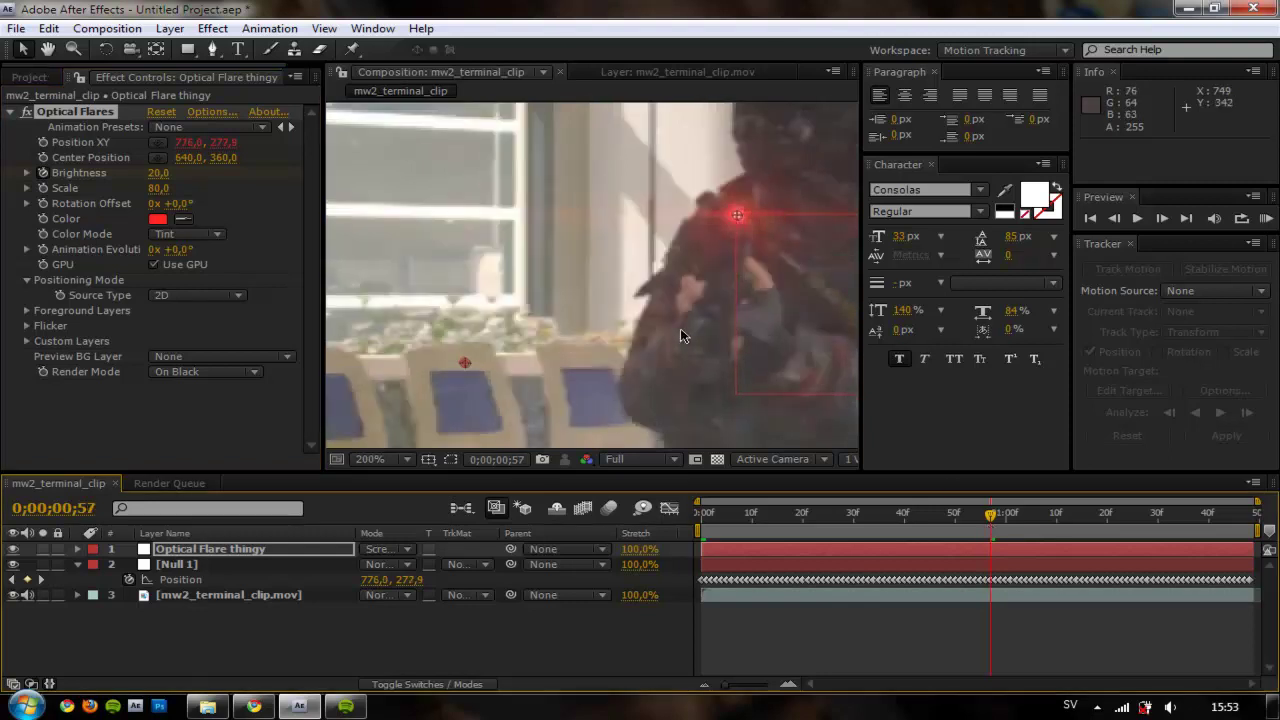
scroll(680, 332, "up", 2)
left_click_drag(771, 337, 571, 315)
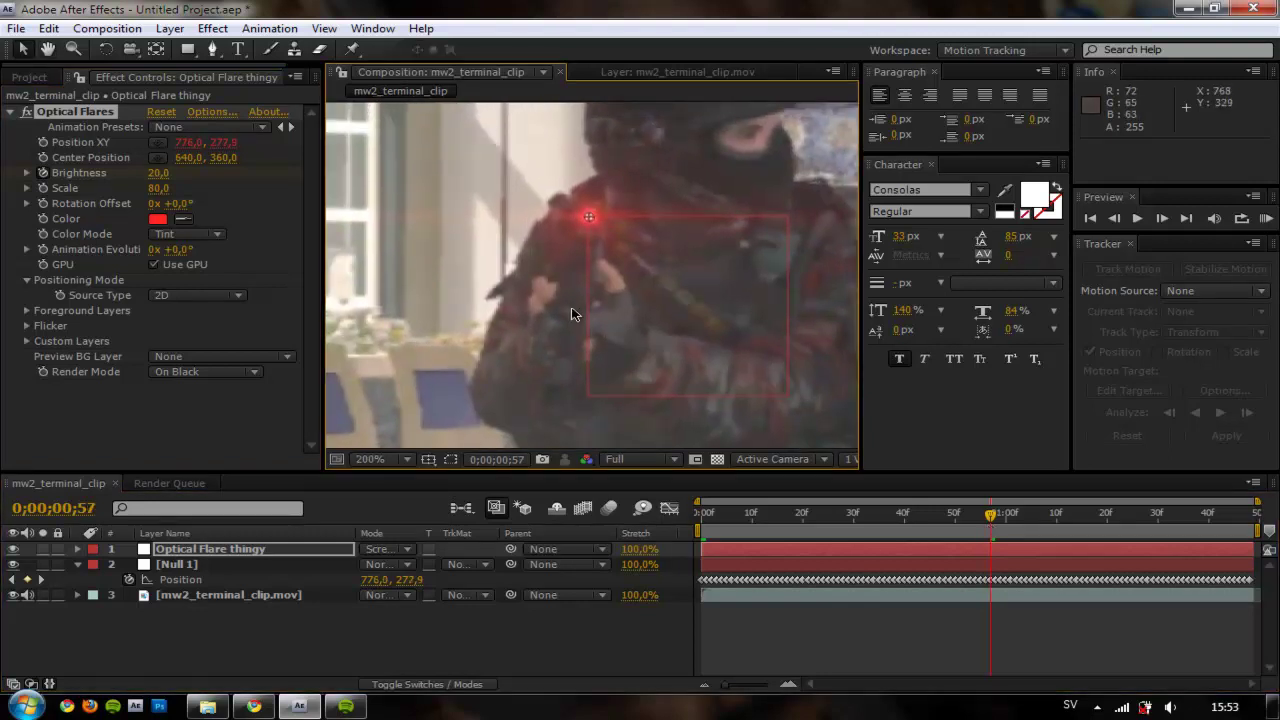
mouse_move(993, 520)
left_mouse_down()
mouse_move(1024, 522)
mouse_move(1000, 522)
left_mouse_up()
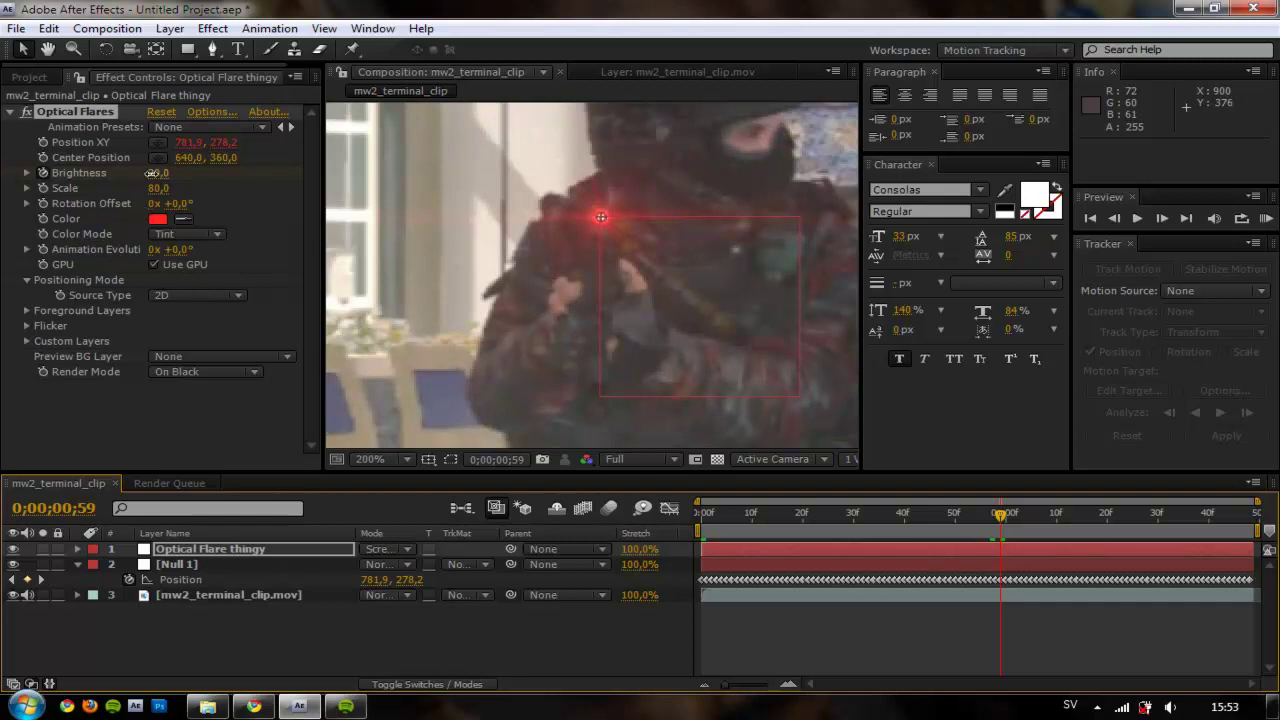
mouse_move(156, 173)
left_mouse_down()
mouse_move(172, 173)
mouse_move(158, 173)
left_mouse_up()
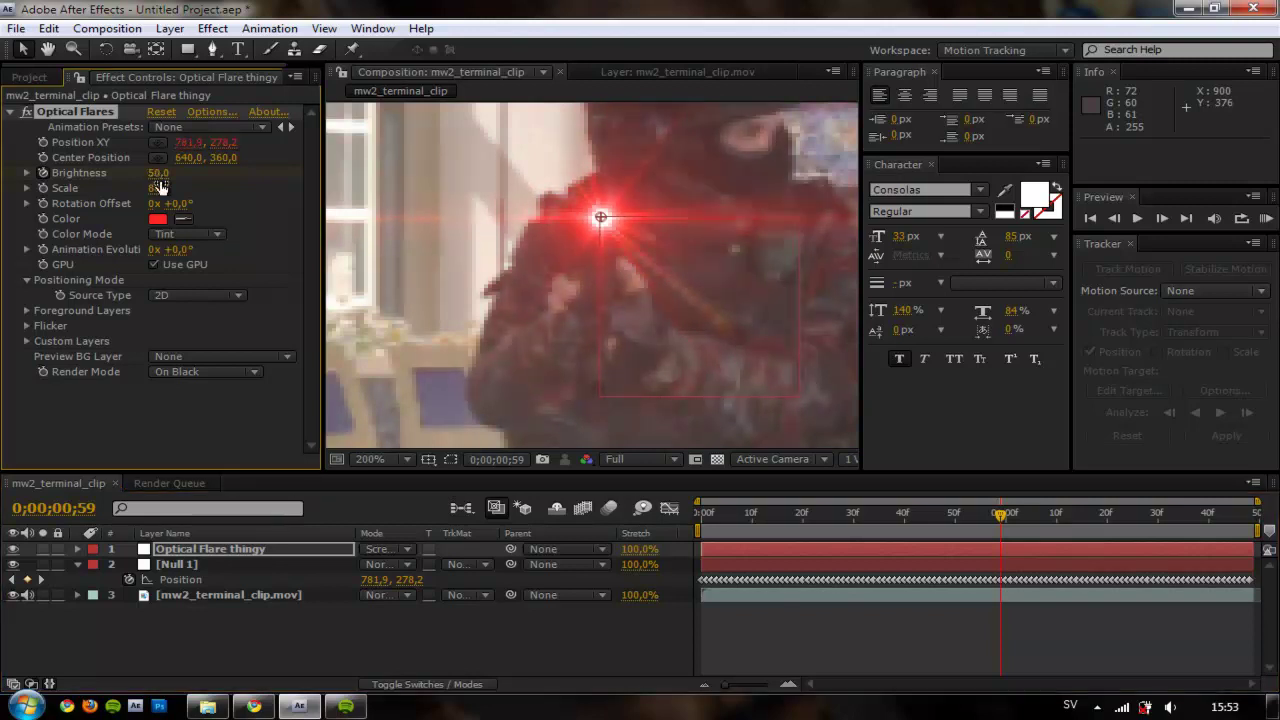
Scrub through the brightness ramp and keyframe the flare's Brightness at 30 at 0;00;01;48.
left_click(716, 514)
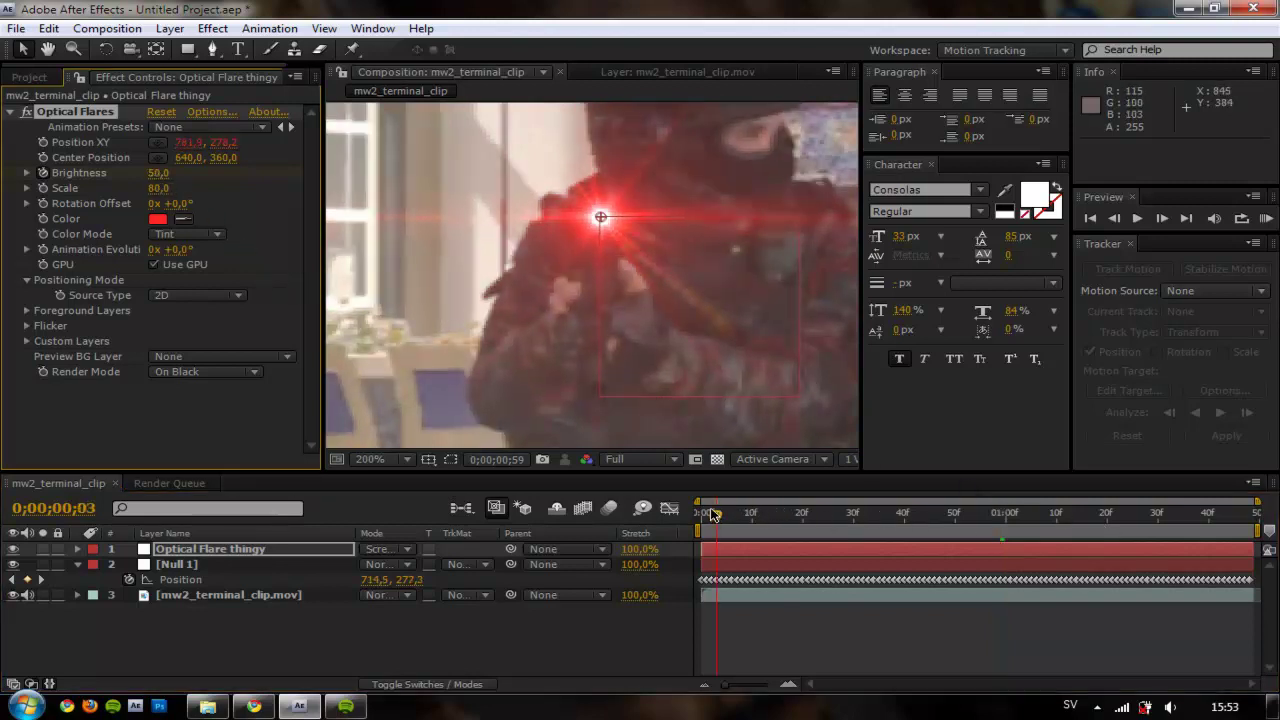
left_click_drag(731, 520, 1011, 532)
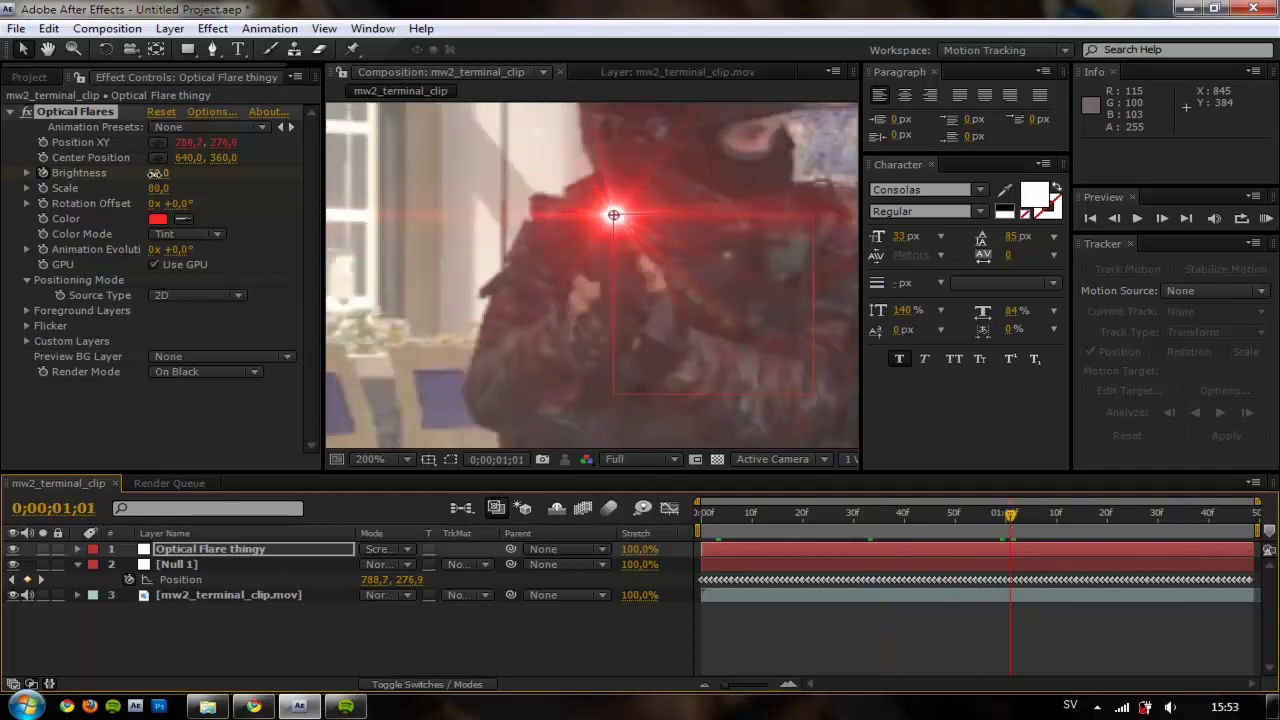
left_click(155, 173)
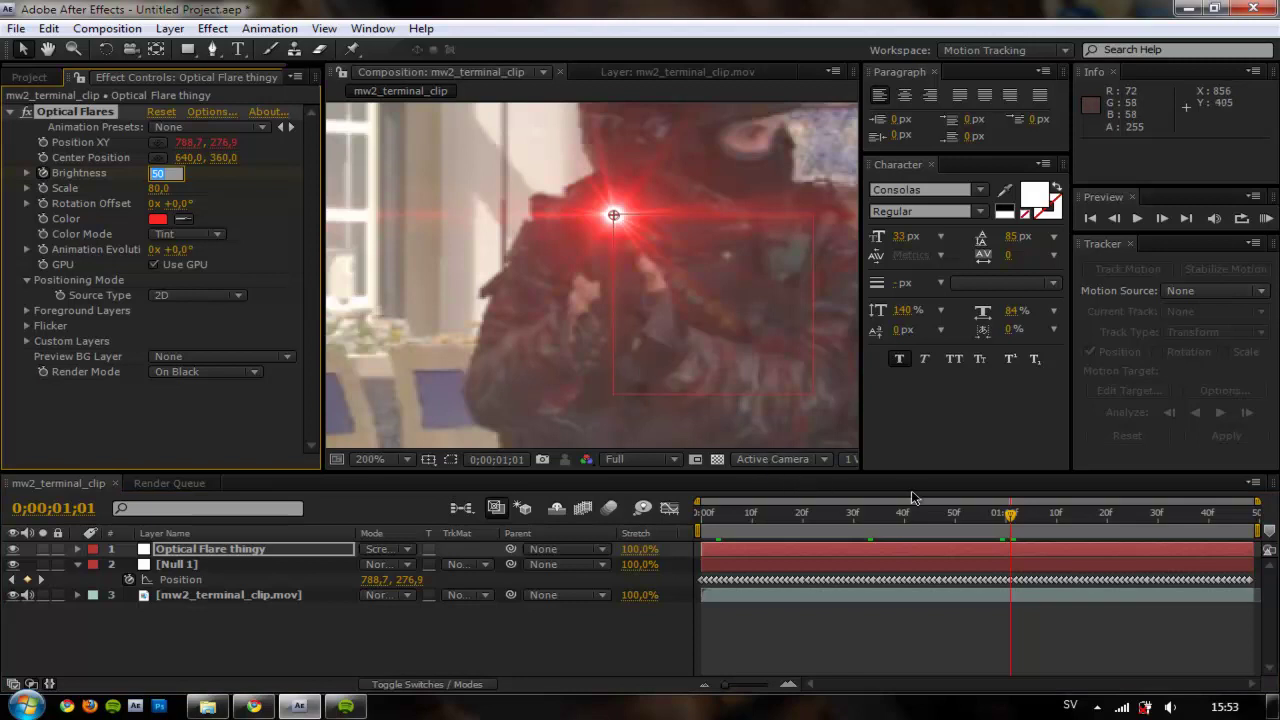
left_click_drag(1012, 520, 1260, 530)
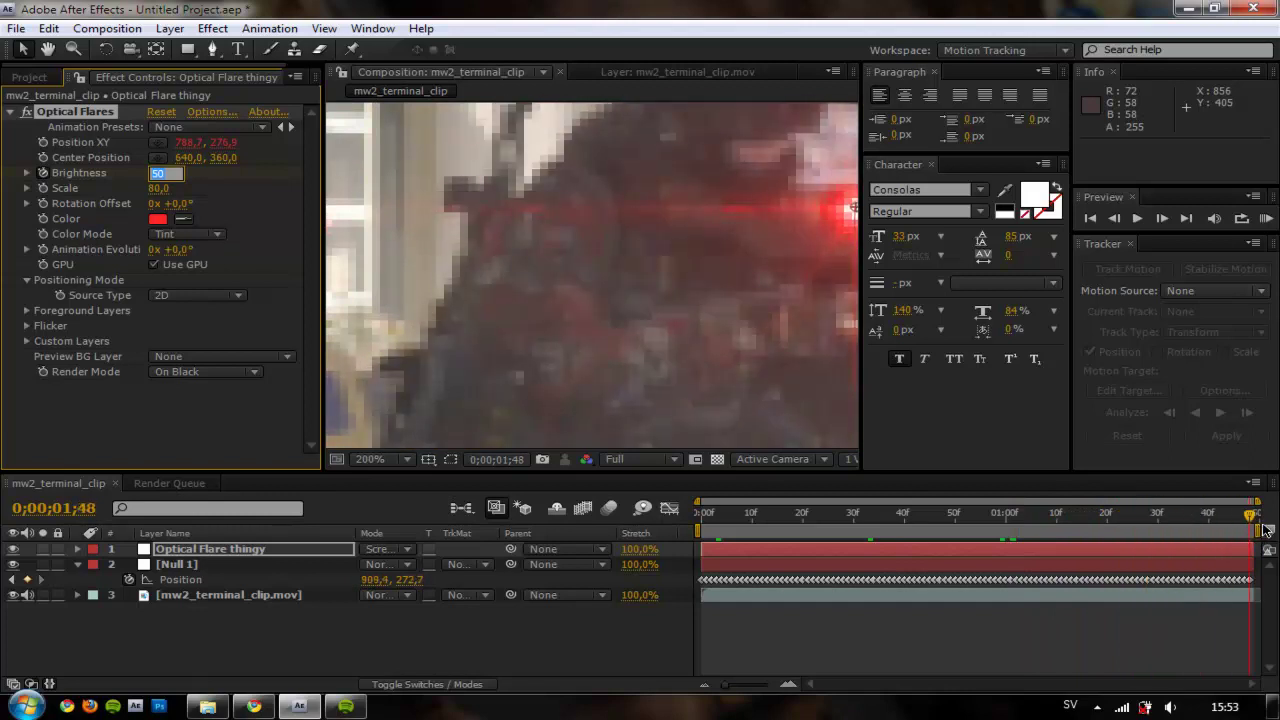
scroll(592, 267, "down", 1)
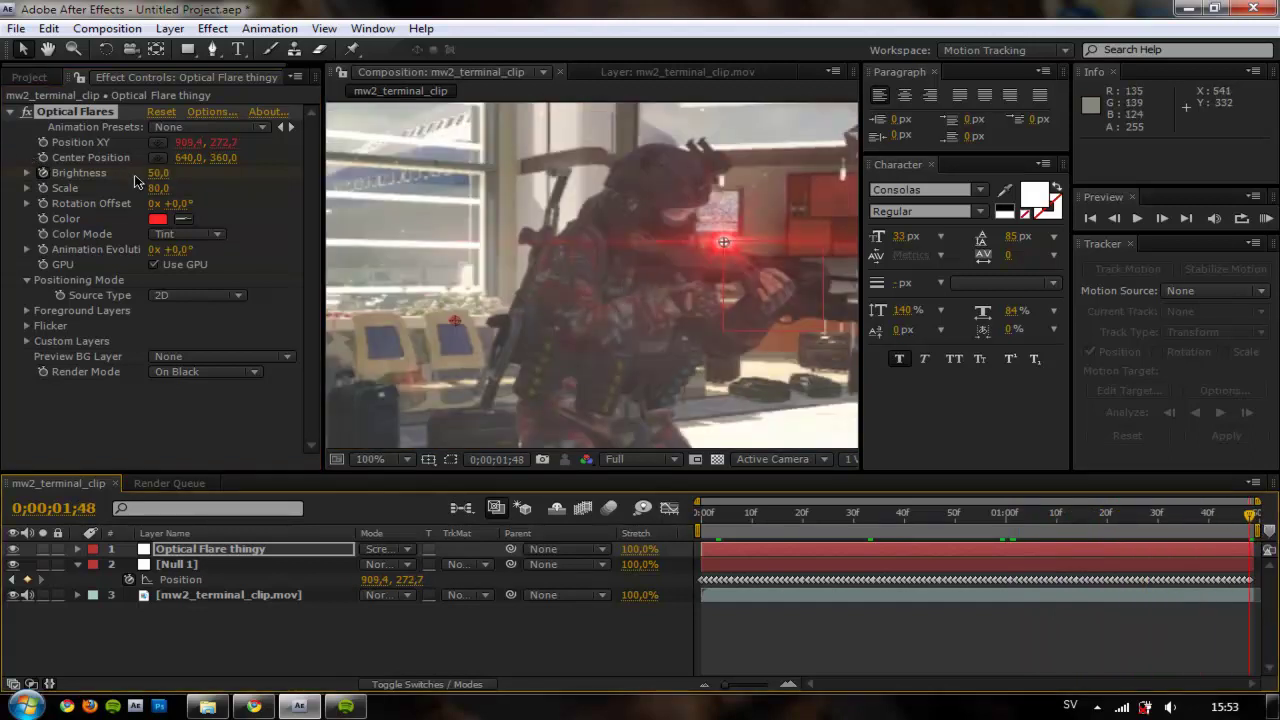
left_click_drag(148, 174, 149, 174)
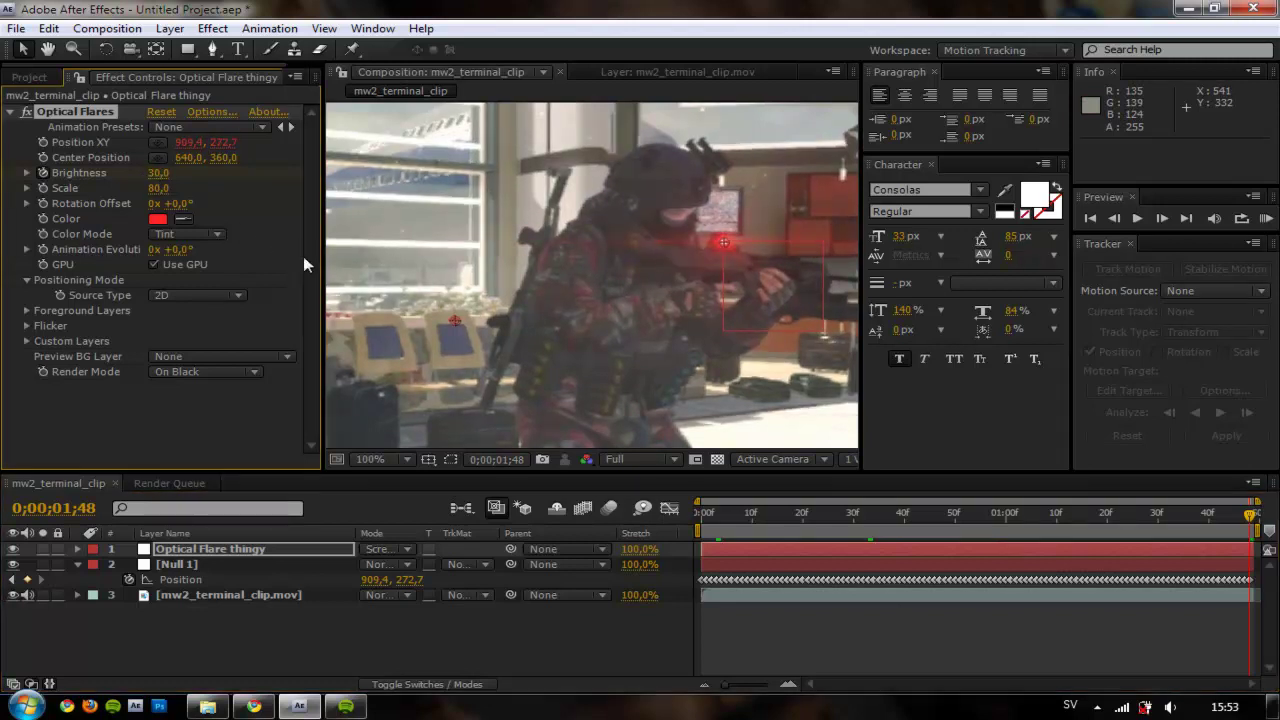
Play the flare animation from 0;00;00;00 and select Null 1 to view its motion path in the full frame.
left_click(701, 515)
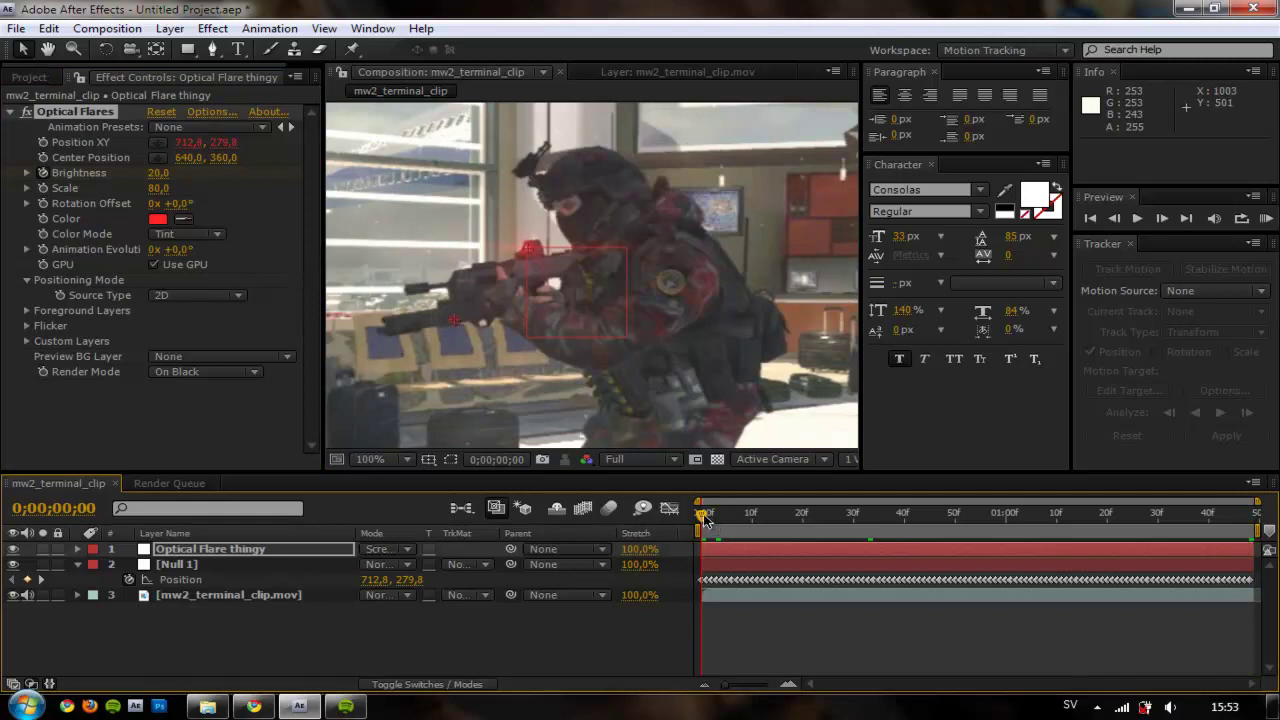
key("space")
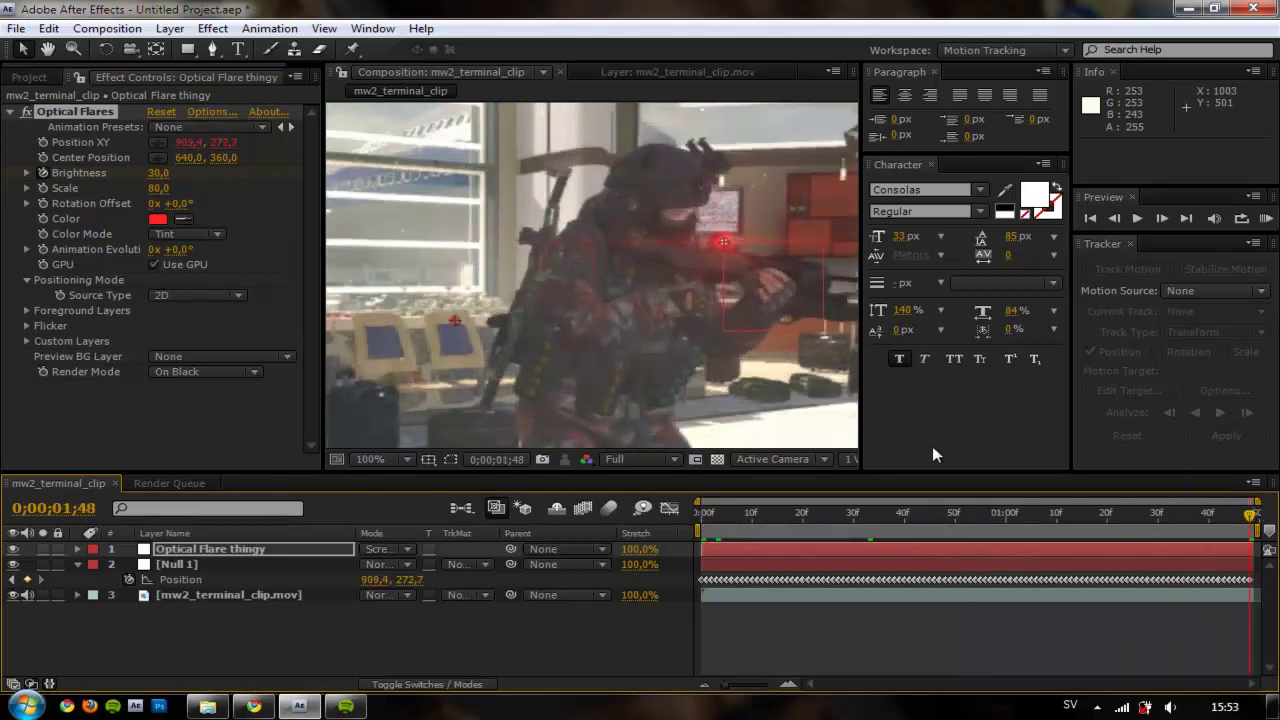
left_click(219, 564)
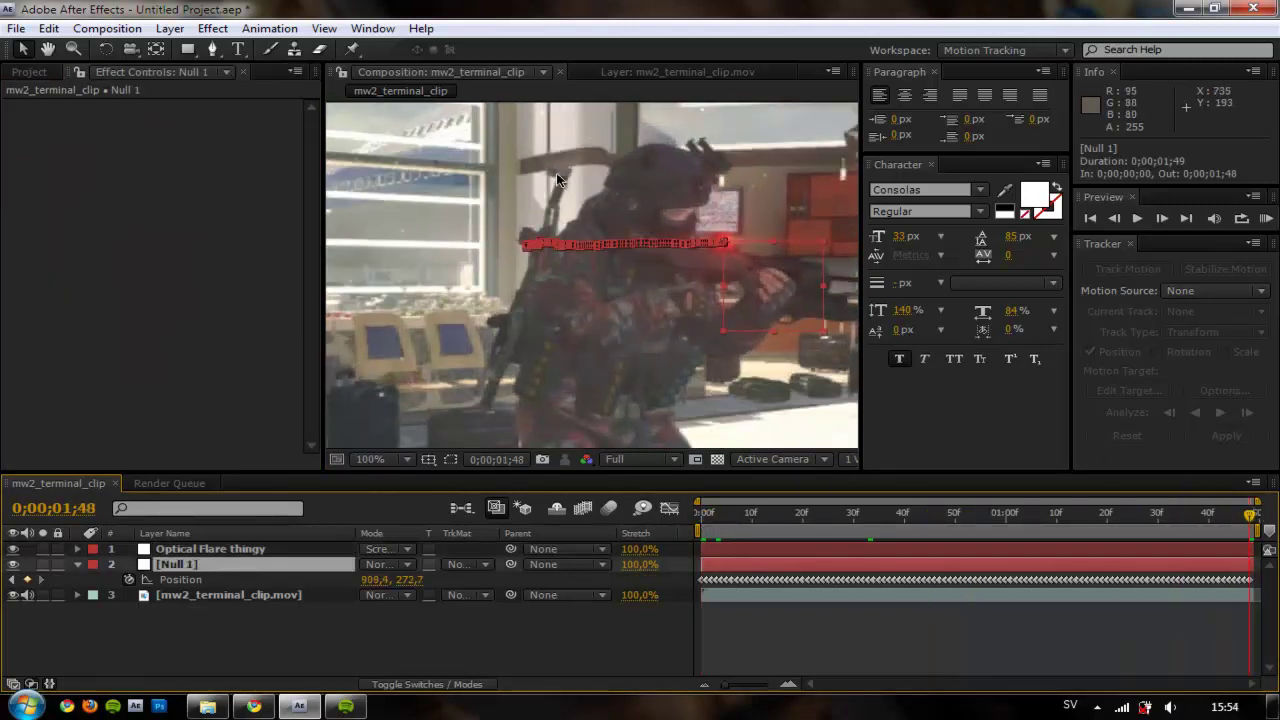
scroll(558, 200, "down", 3)
scroll(570, 240, "up", 3)
scroll(576, 264, "down", 2)
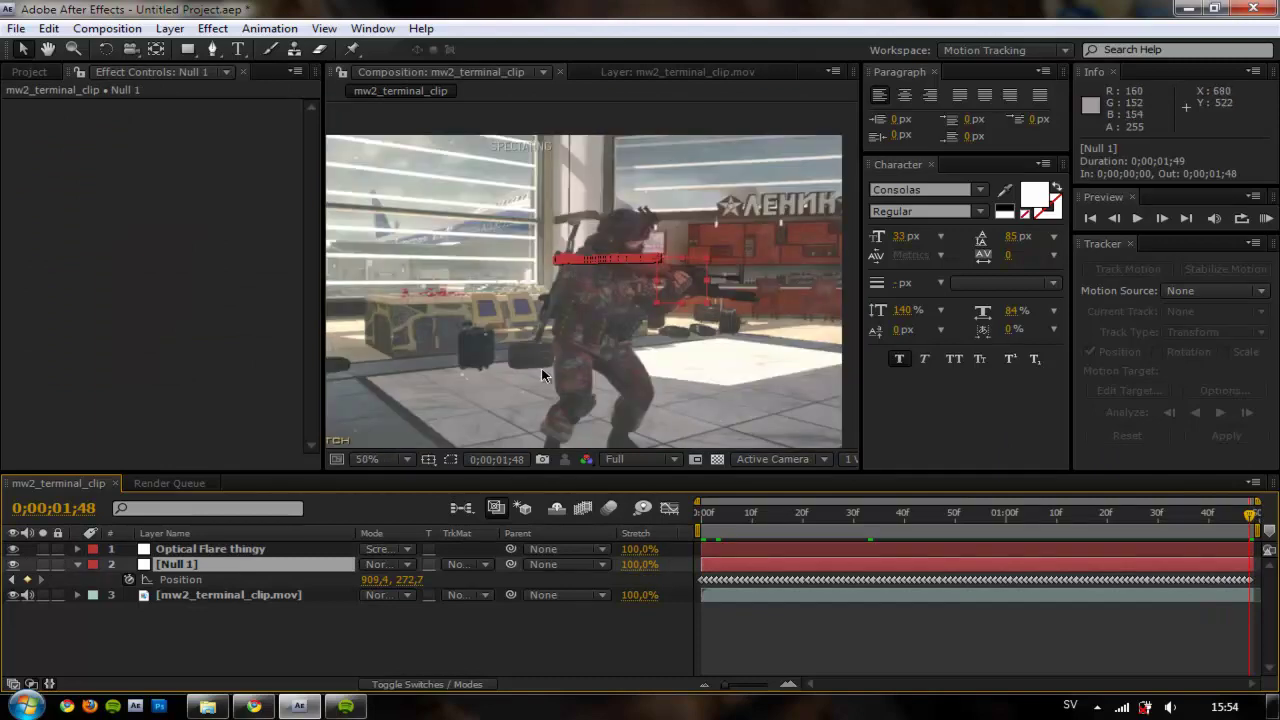
scroll(517, 277, "down", 1)
key("h")
left_click_drag(505, 328, 557, 322)
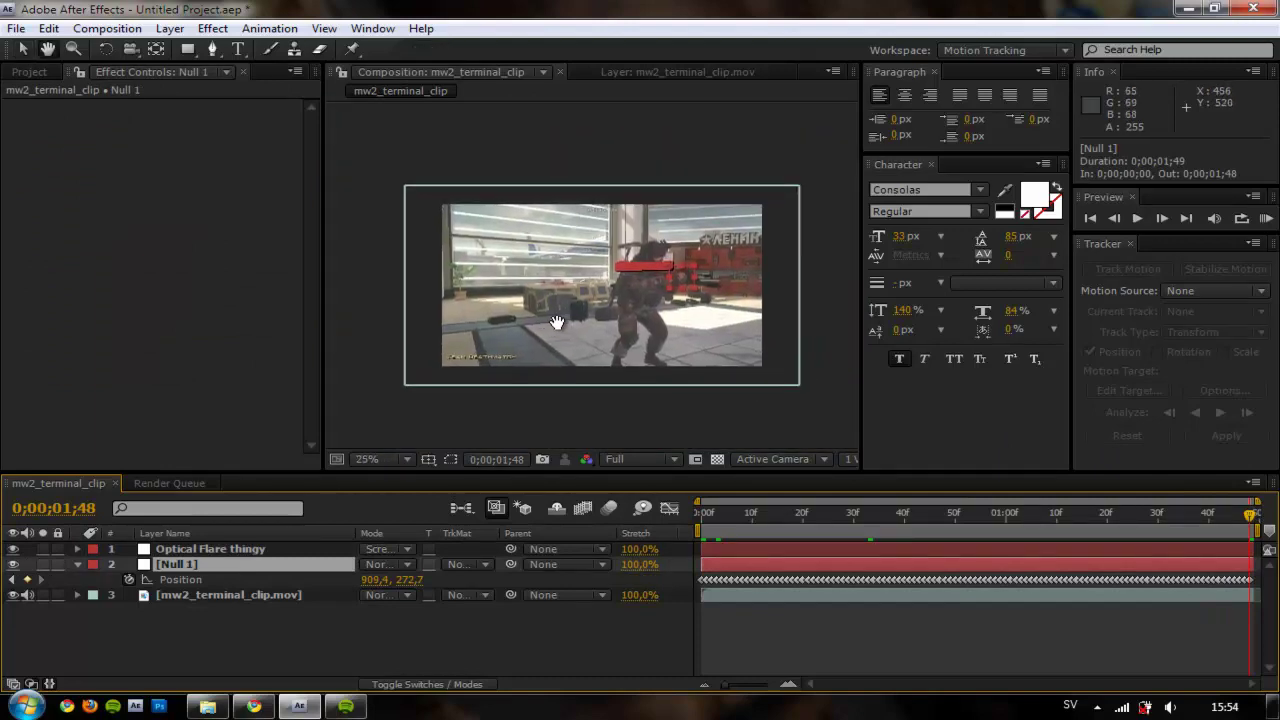
Switch the workspace from Motion Tracking to Effects and reset it to its default layout.
left_click(1026, 50)
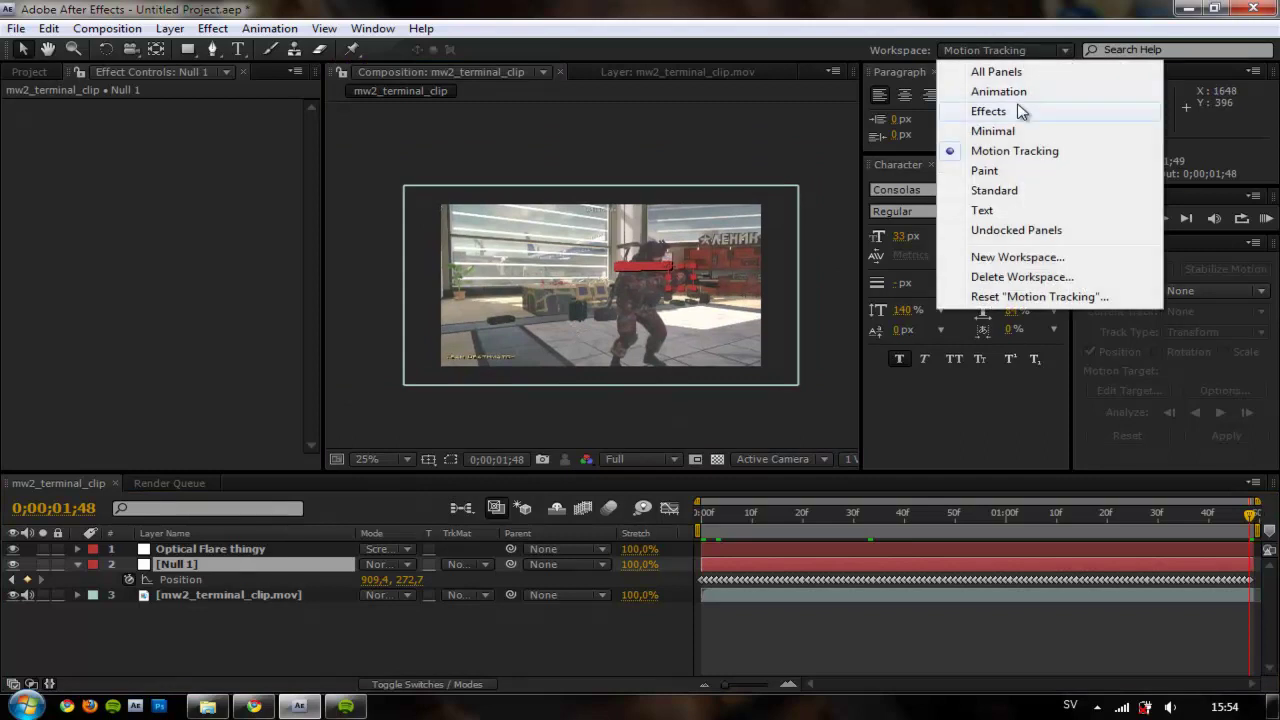
left_click(1062, 112)
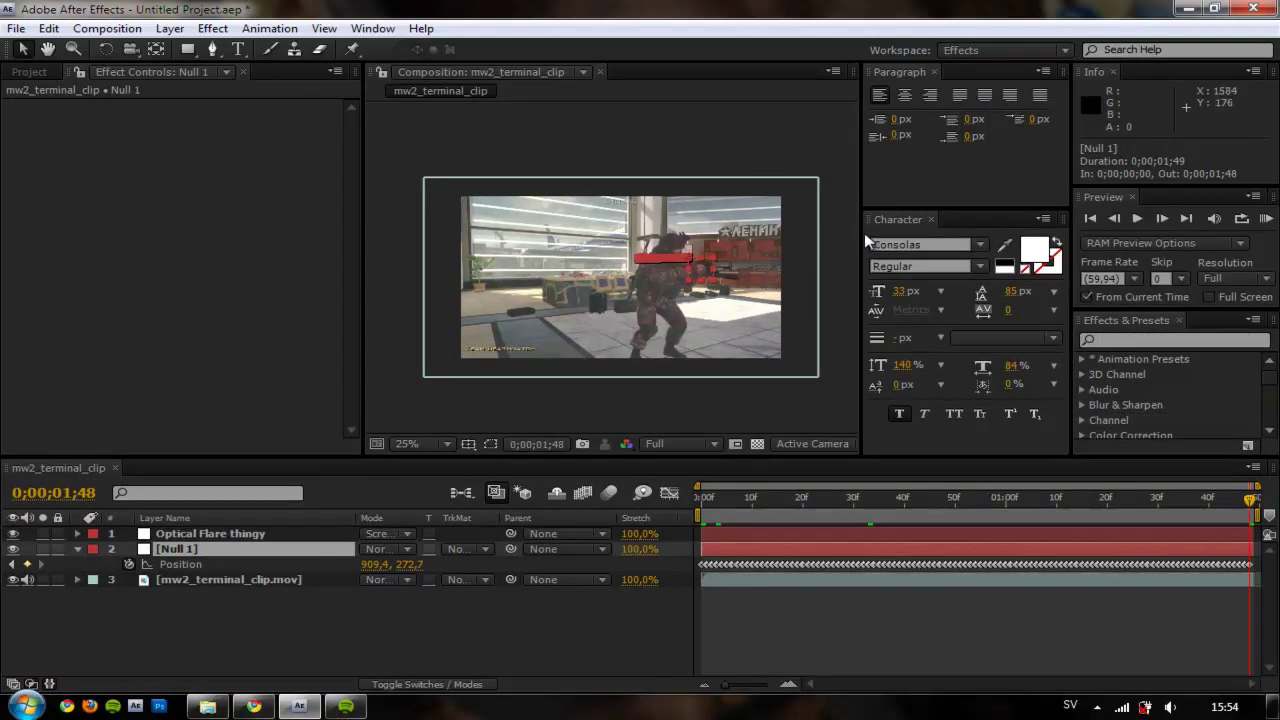
left_click(989, 50)
left_click(988, 296)
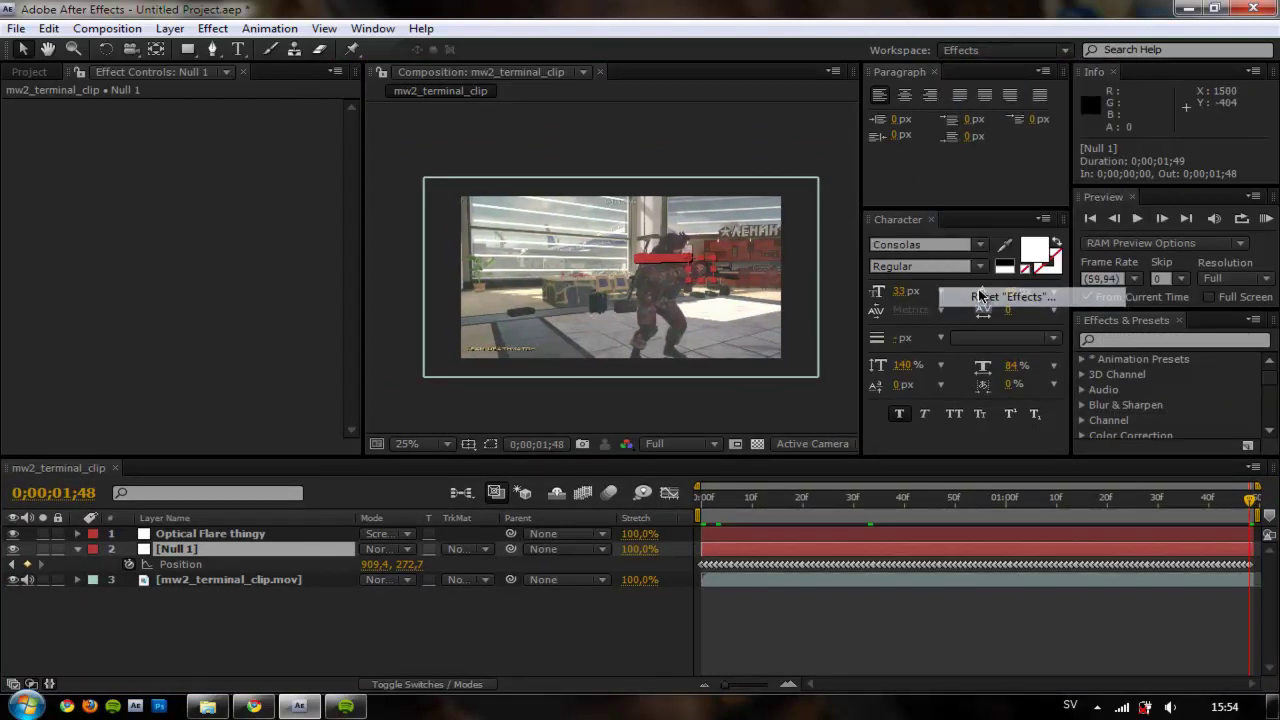
key("Return")
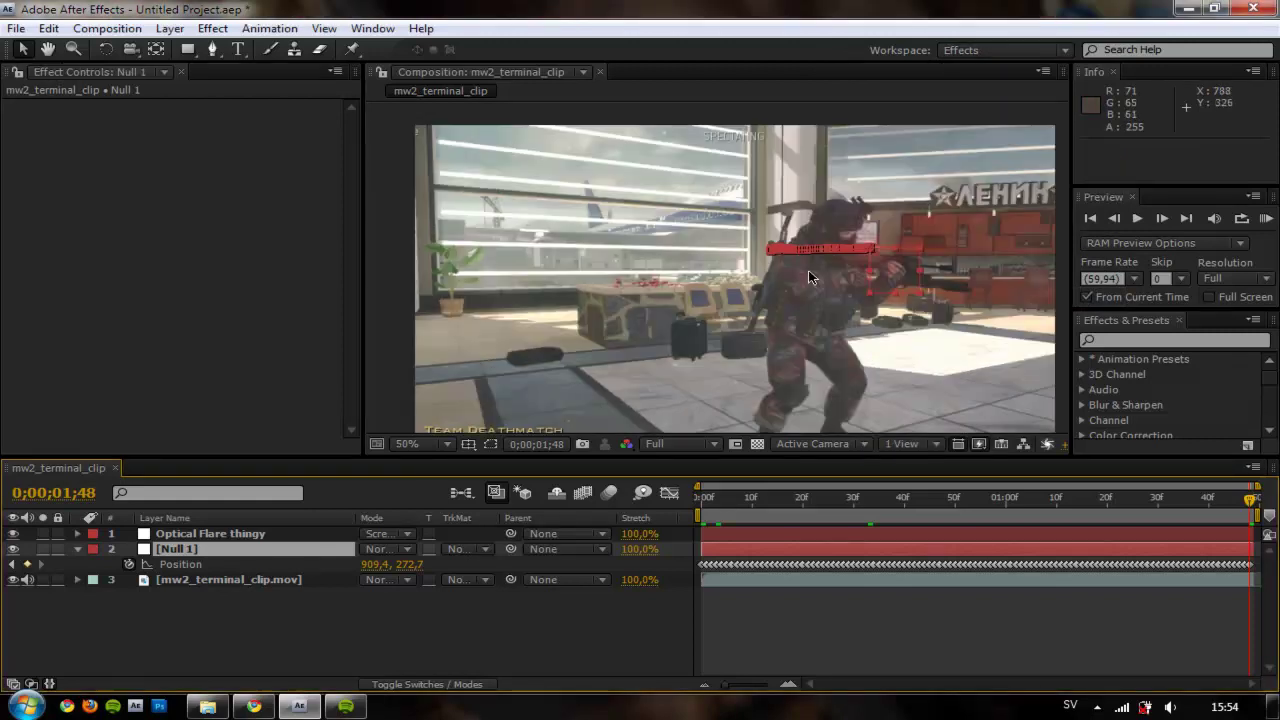
Collapse Null 1's properties and add a new adjustment layer above the Optical Flare thingy layer.
key("h")
left_click_drag(815, 284, 777, 278)
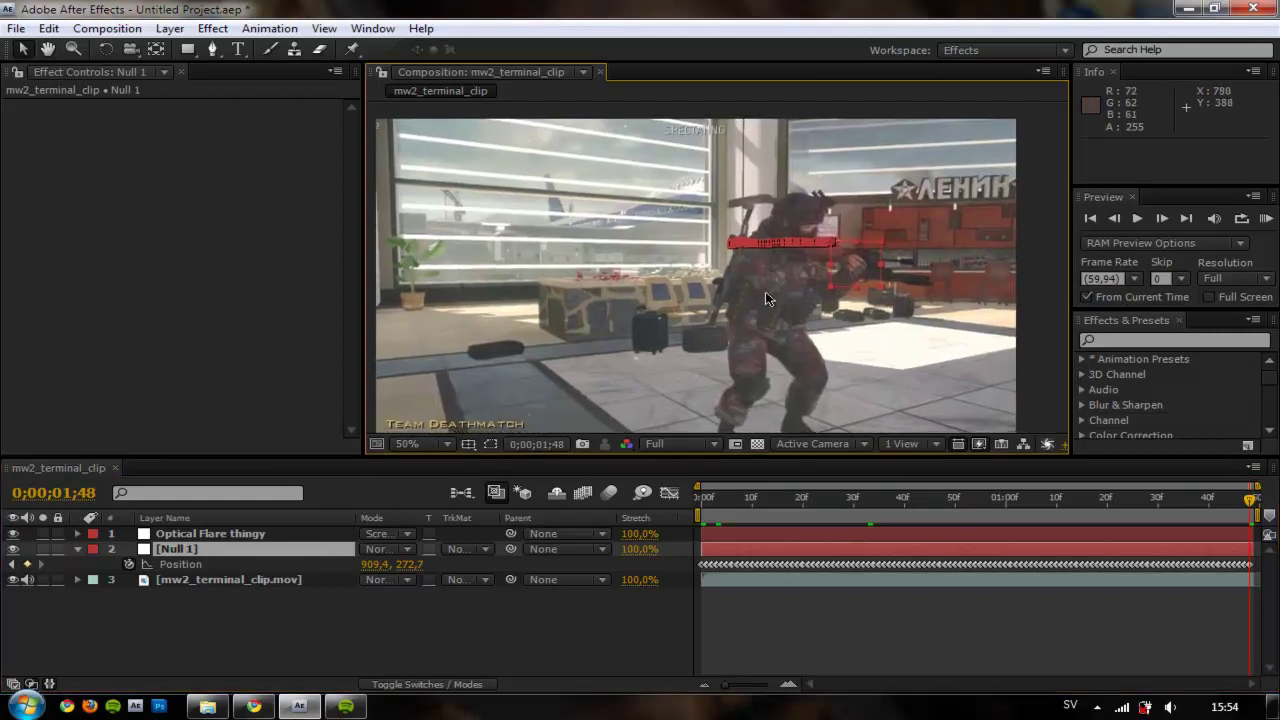
left_click(216, 534)
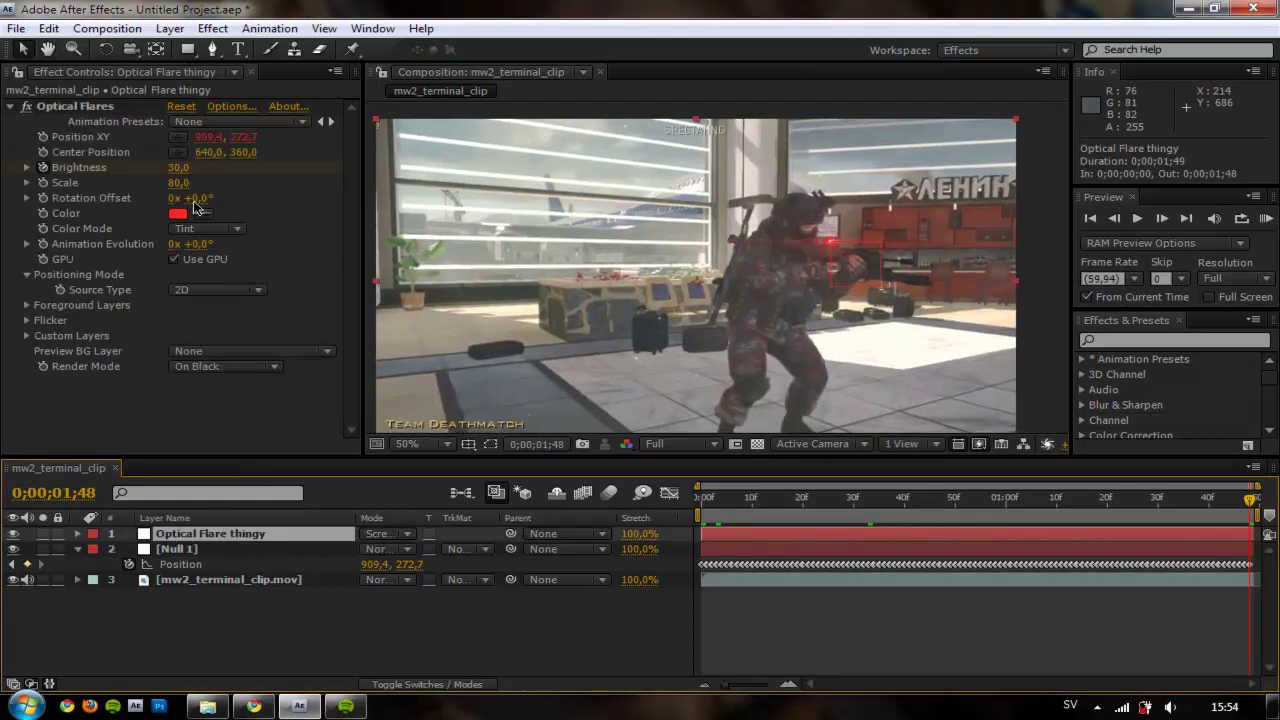
left_click(78, 550)
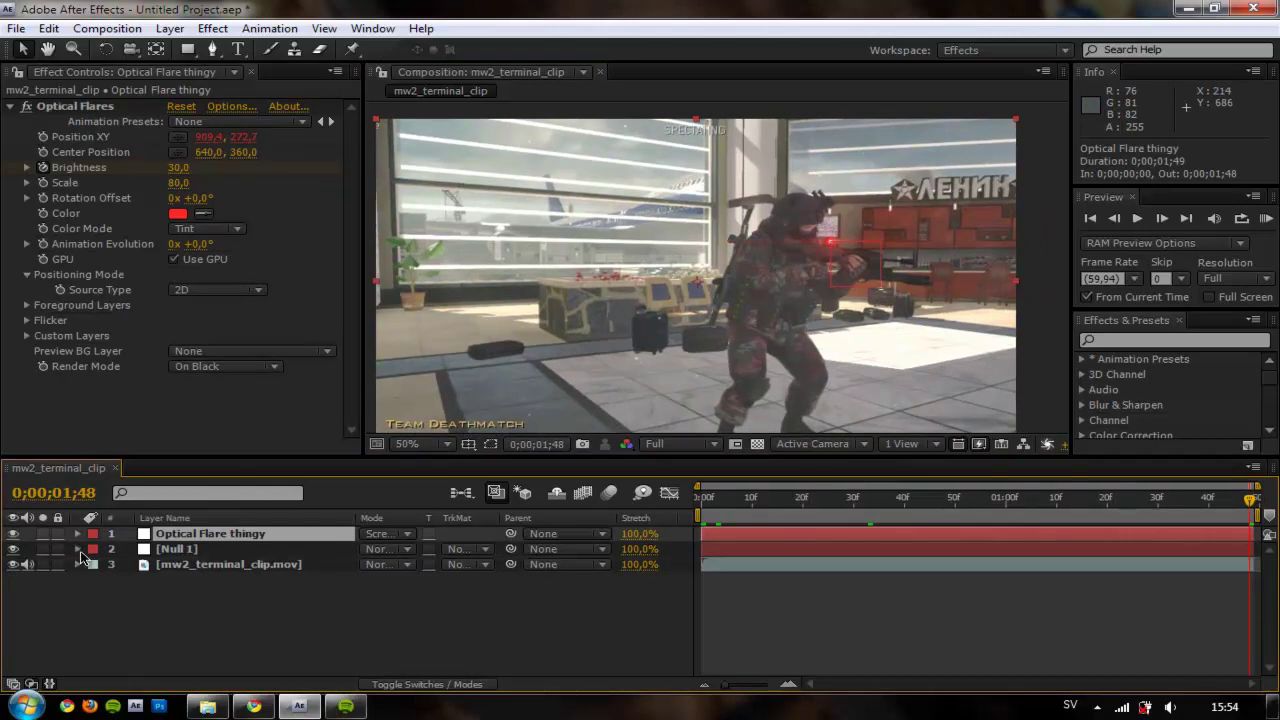
left_click(170, 30)
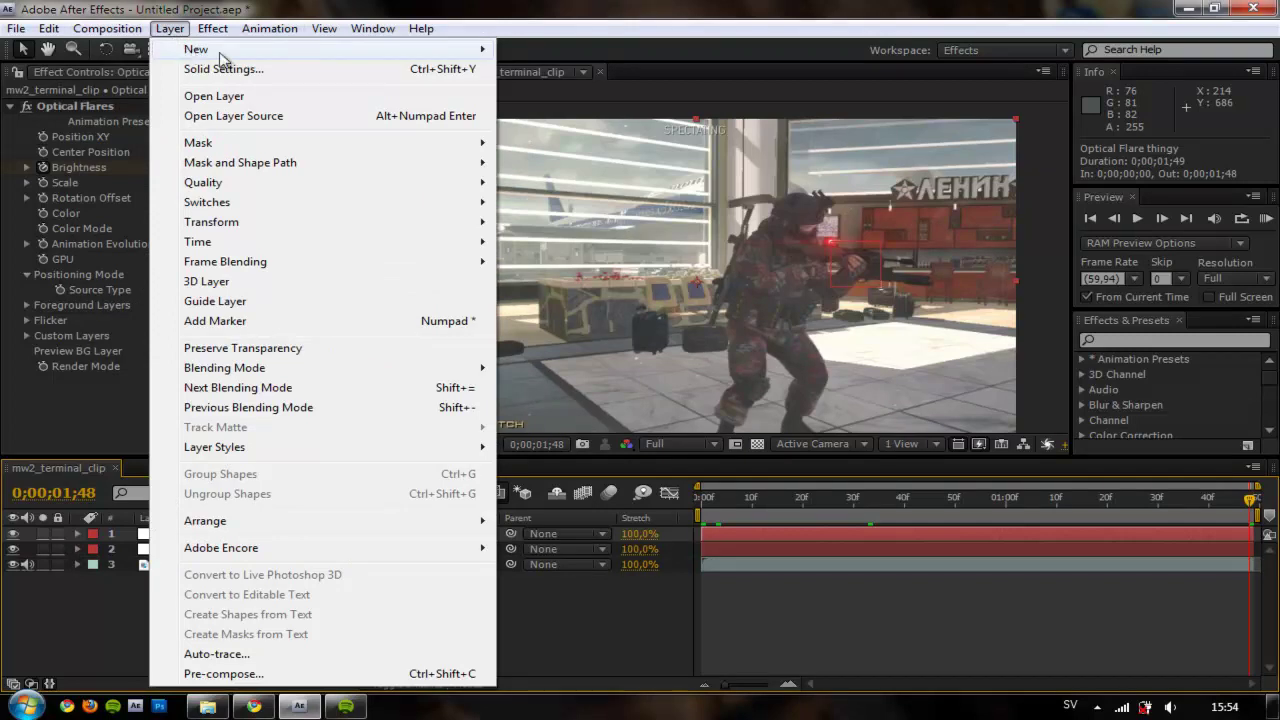
mouse_move(470, 58)
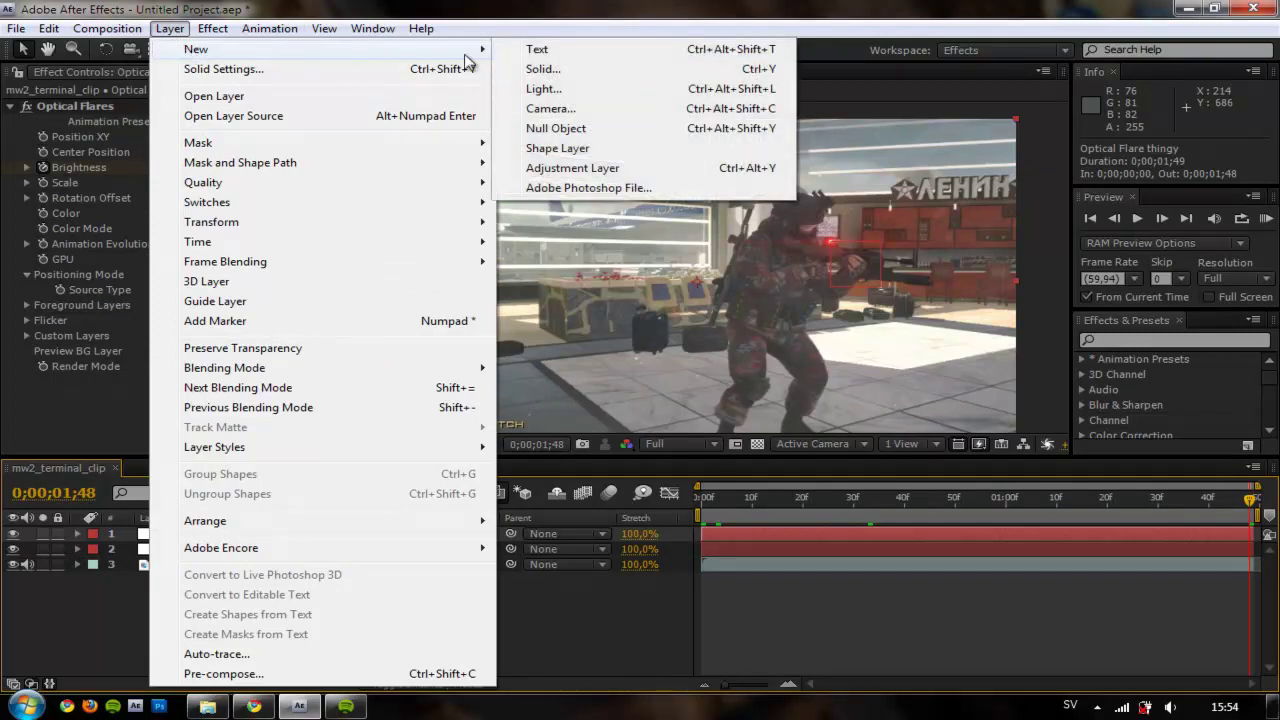
left_click(637, 169)
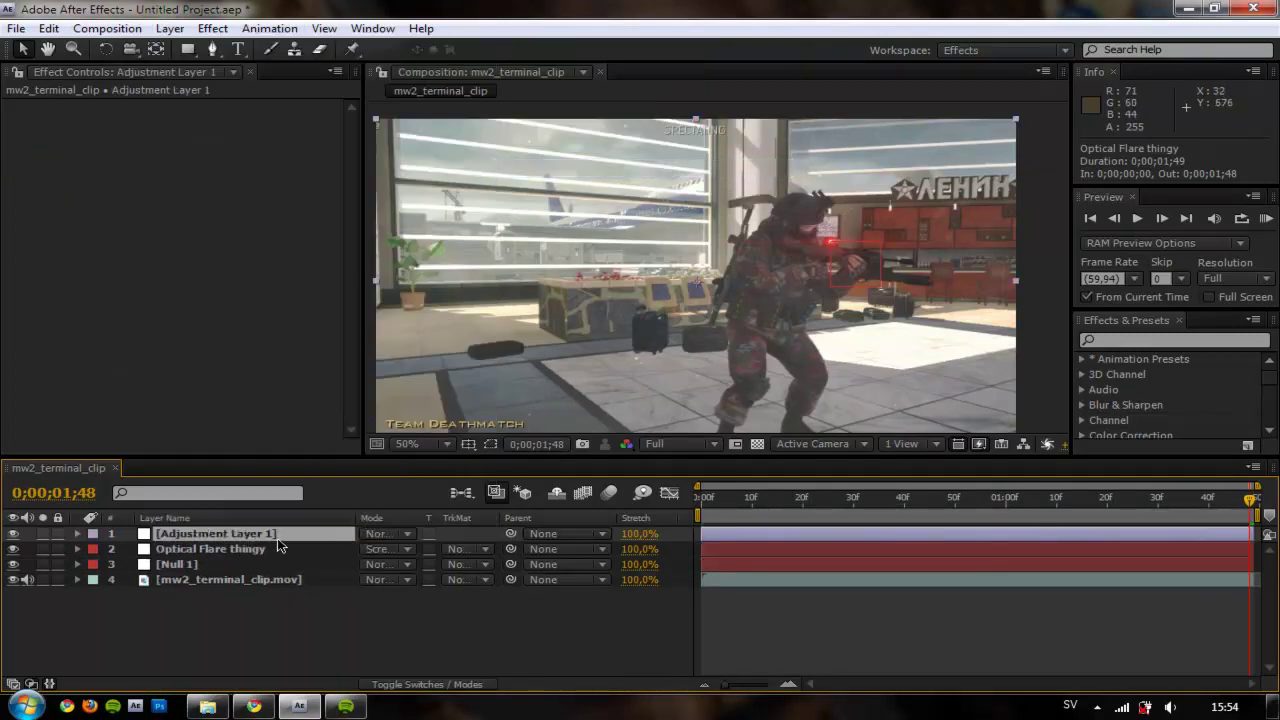
left_click(226, 598)
left_click_drag(240, 612, 174, 612)
left_click(180, 535)
left_click(353, 622)
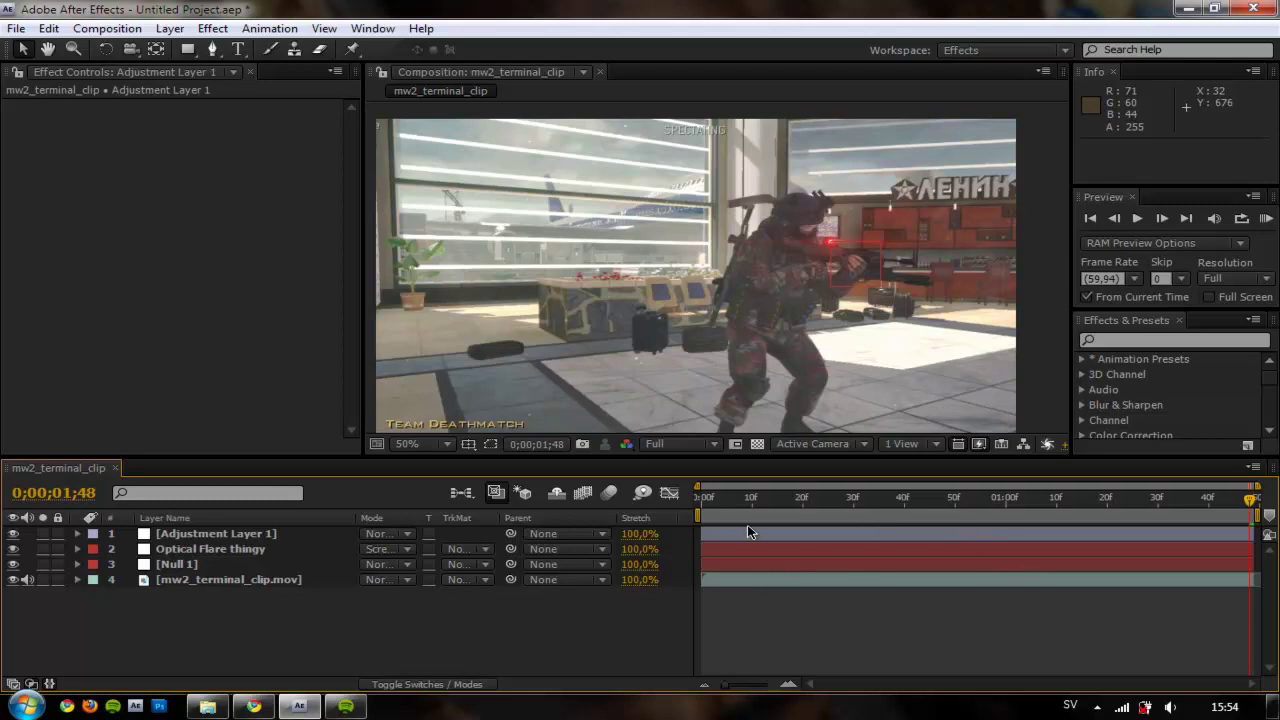
Apply the Color Balance effect to Adjustment Layer 1.
left_click(231, 540)
right_click(231, 540)
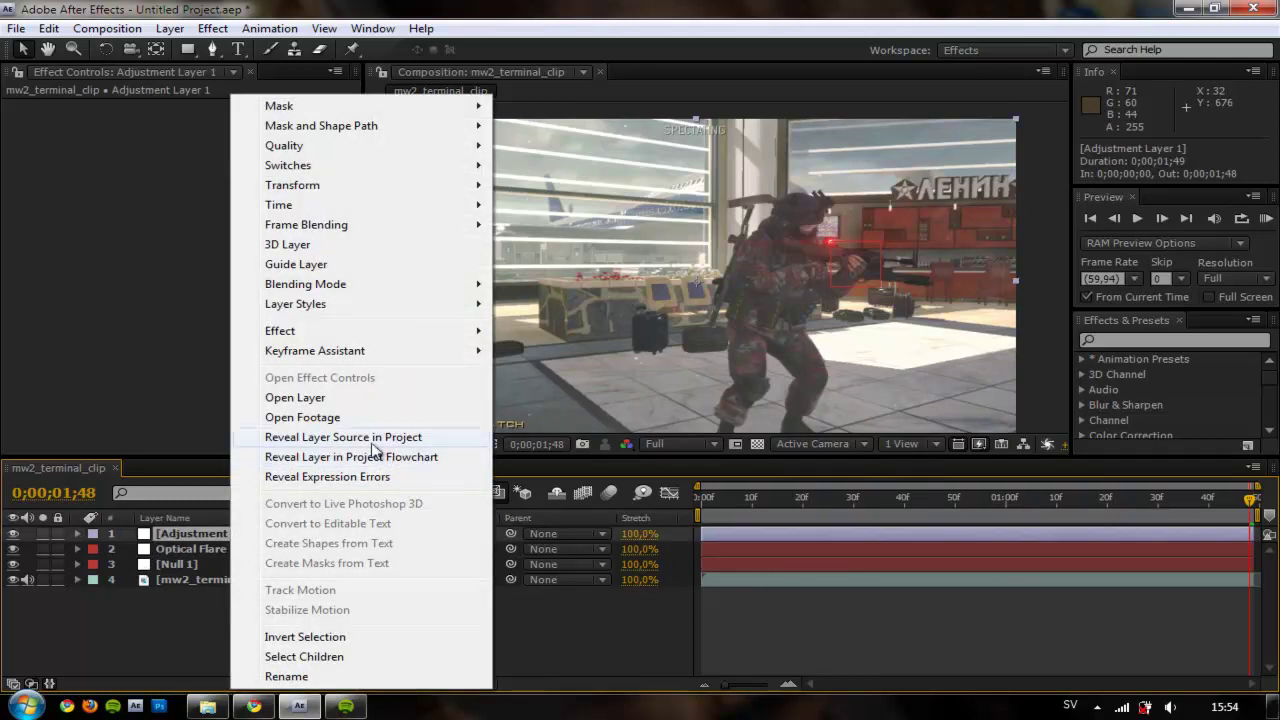
left_click(178, 532)
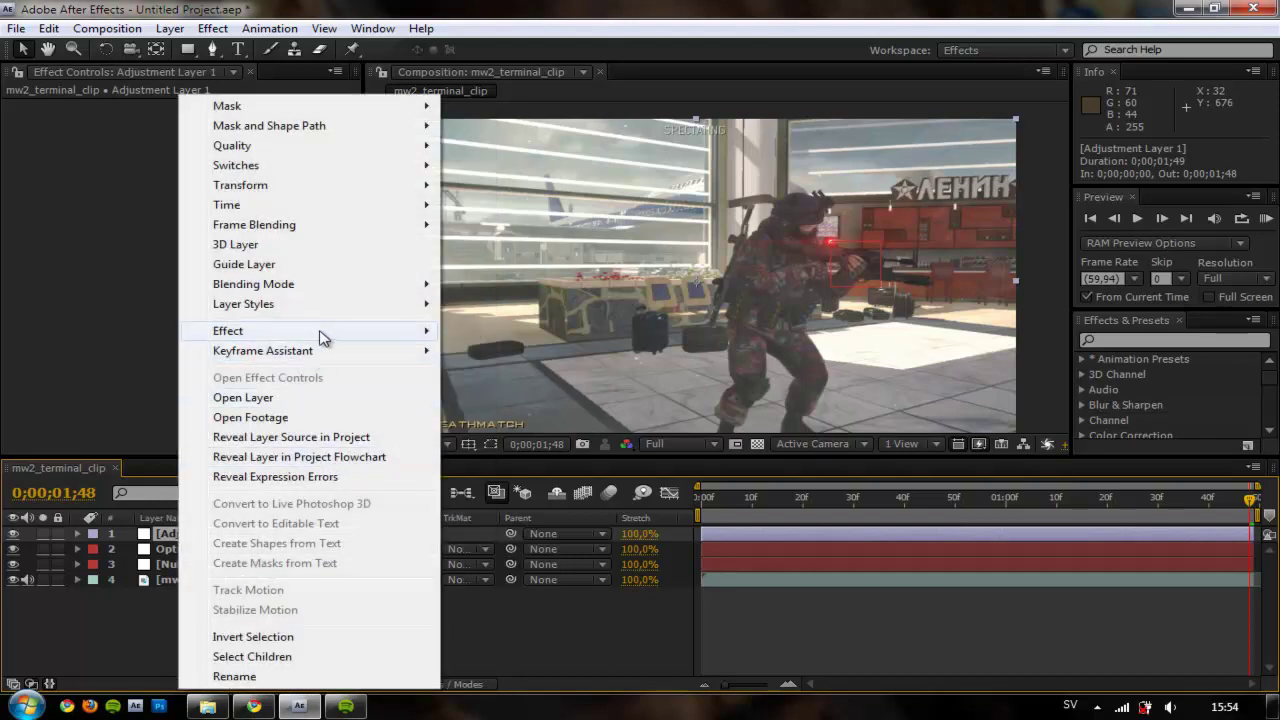
mouse_move(329, 337)
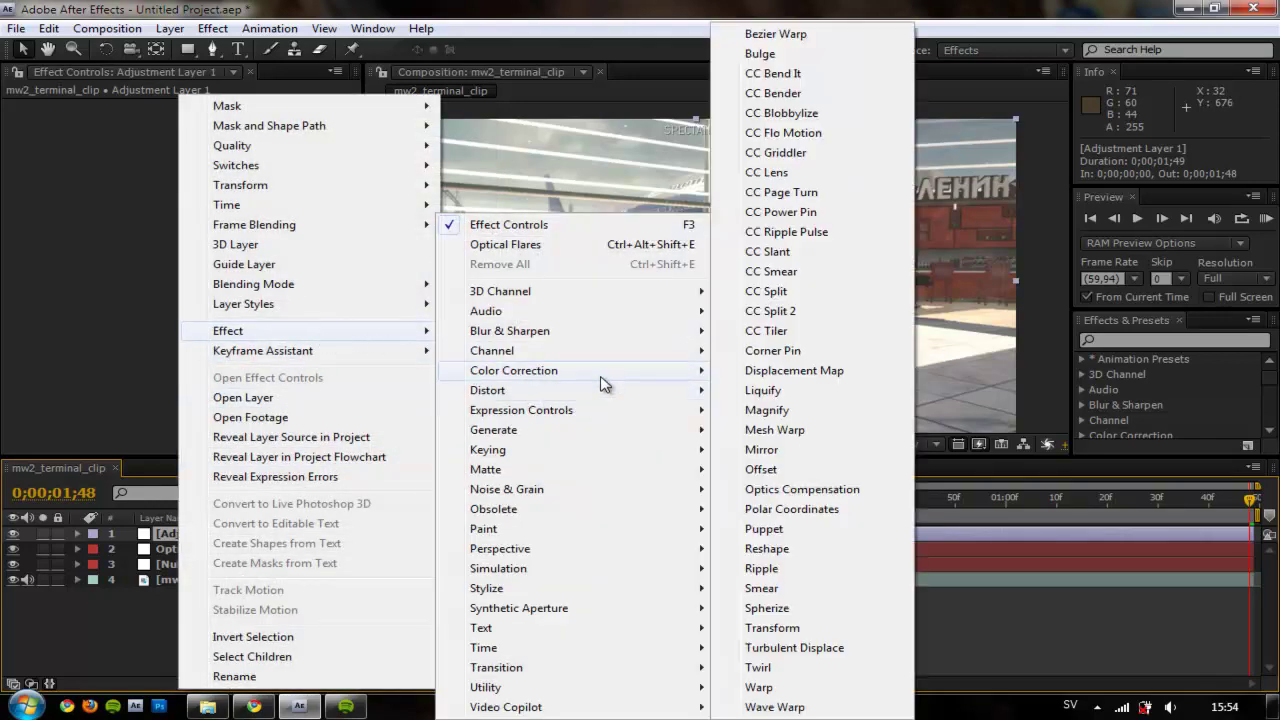
mouse_move(617, 374)
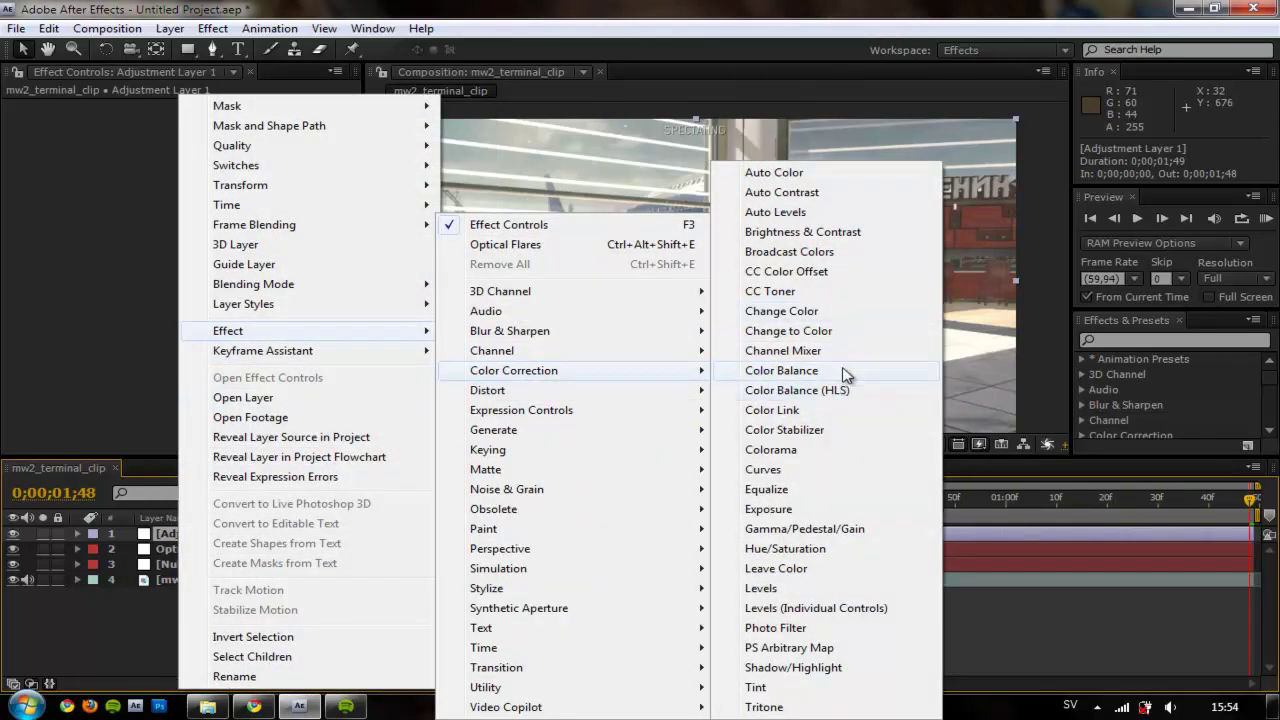
left_click(843, 374)
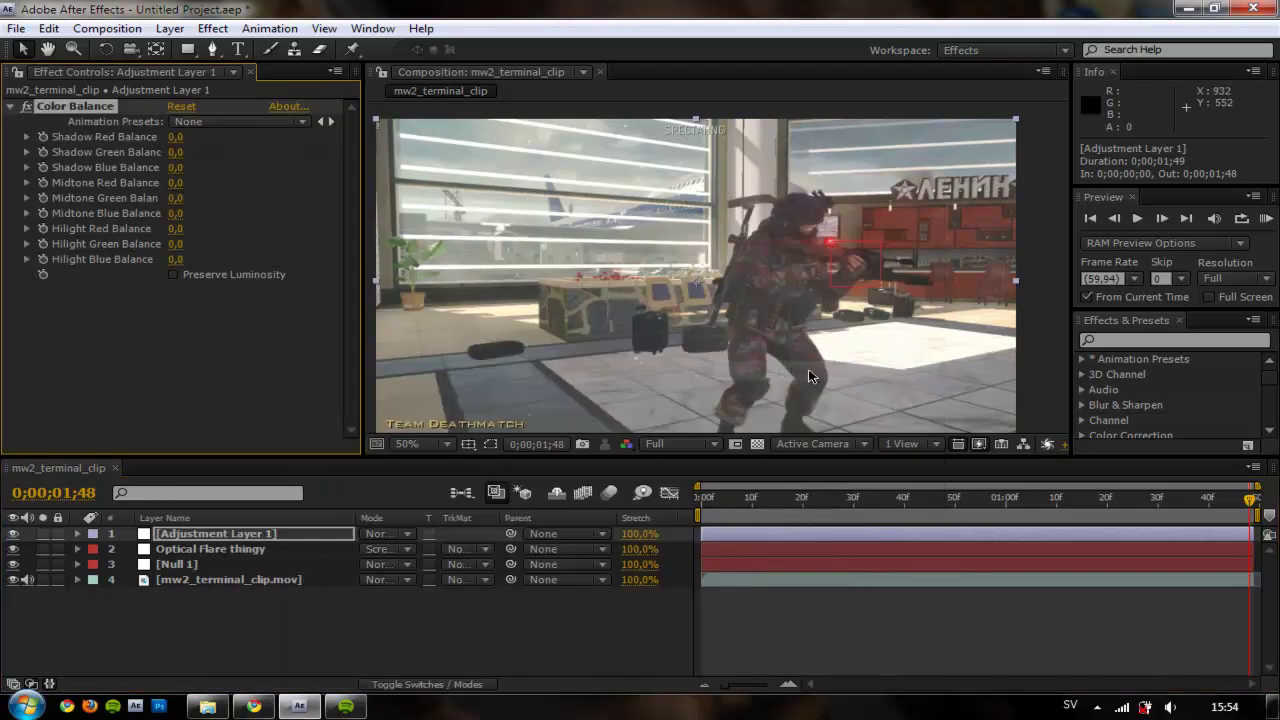
Set Color Balance's Shadow Red Balance to -20 and Hilight Blue Balance to -100.
left_click(172, 137)
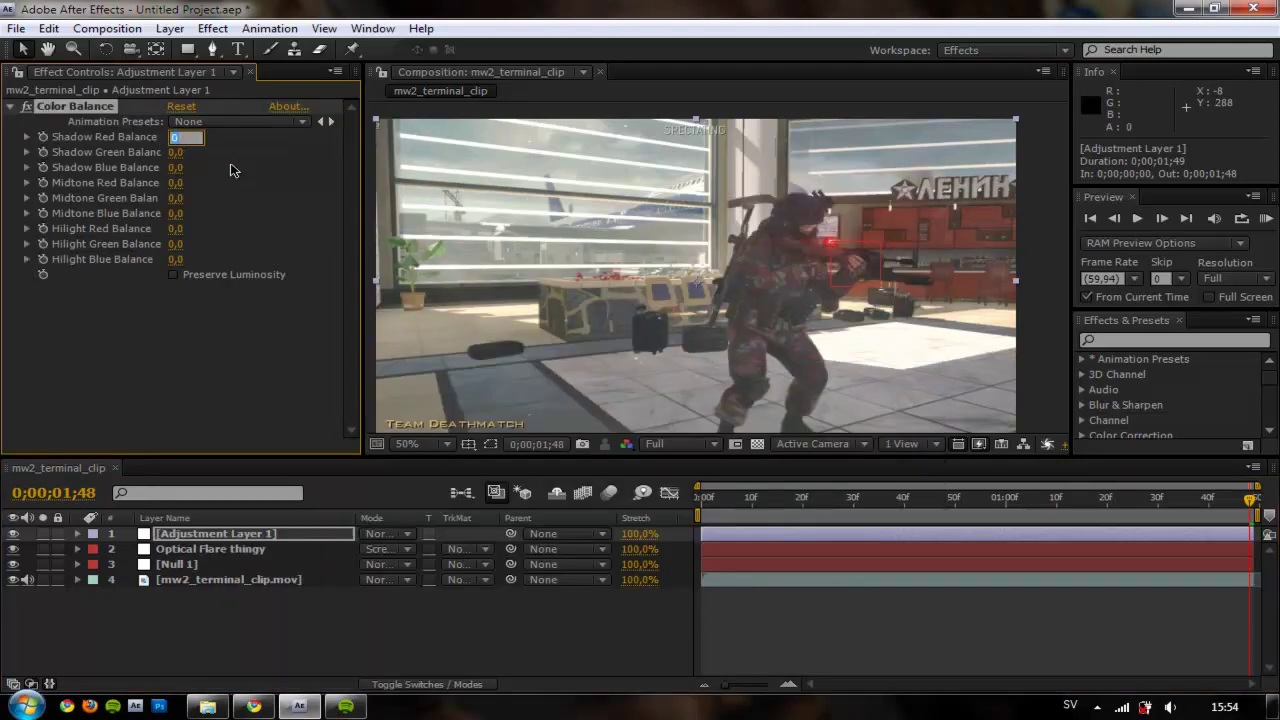
key("Return")
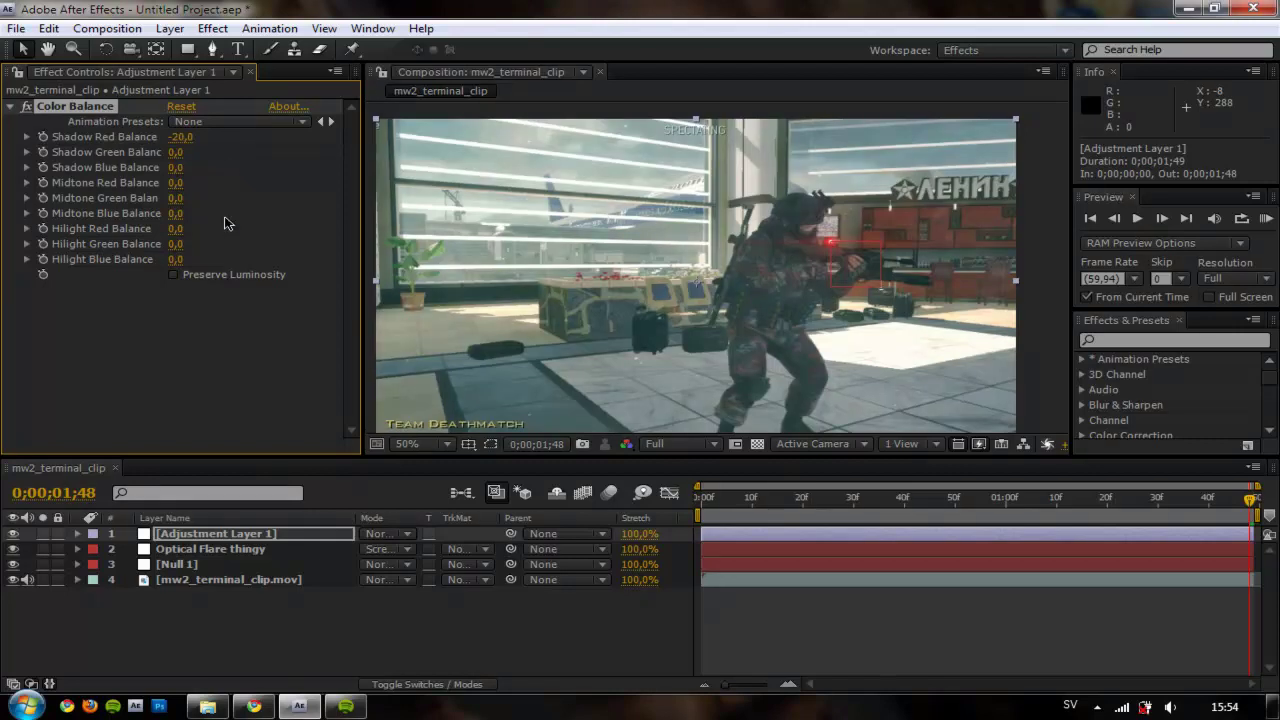
left_click(175, 261)
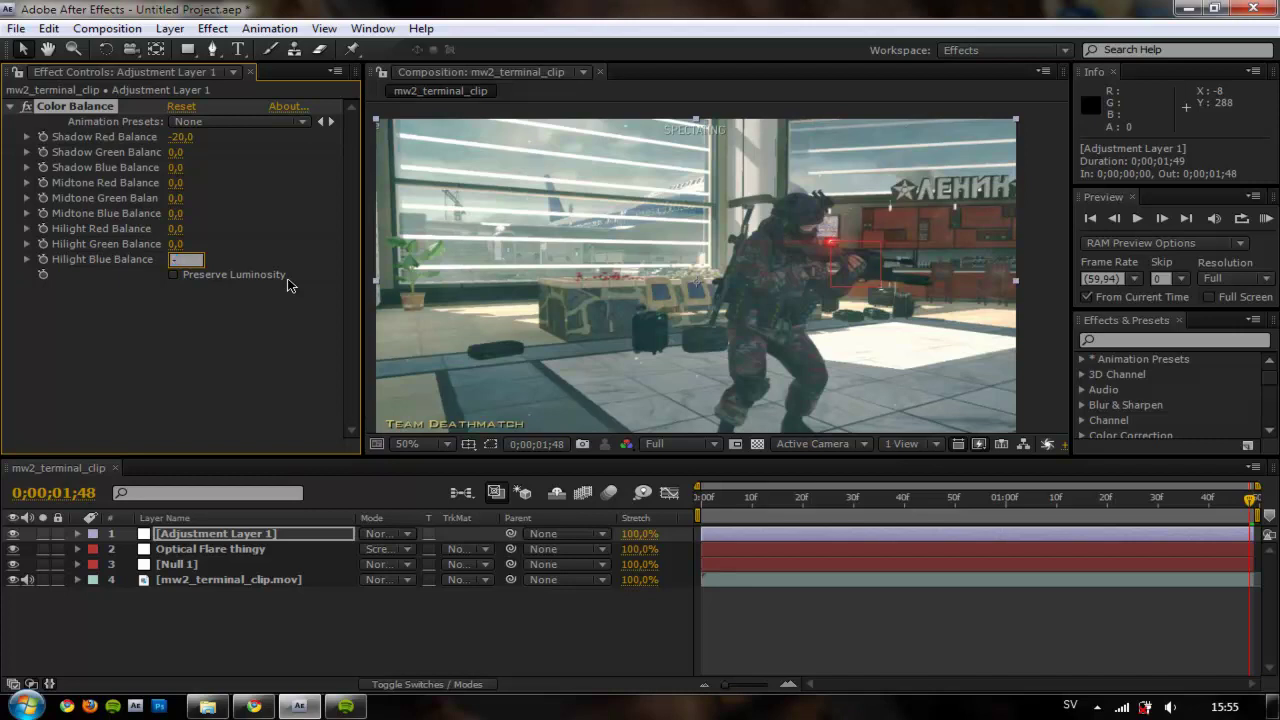
key("Return")
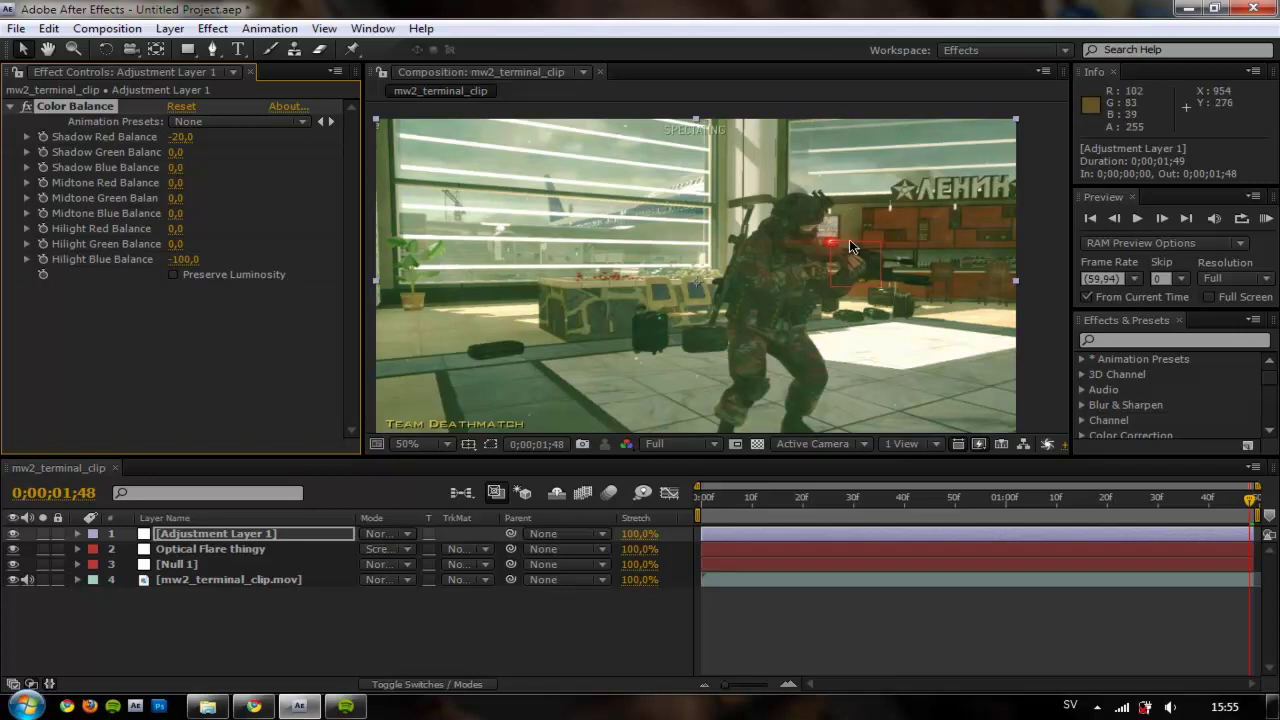
Add the Curves color correction effect to Adjustment Layer 1.
scroll(840, 243, "up", 2)
key("h")
left_click_drag(840, 243, 711, 256)
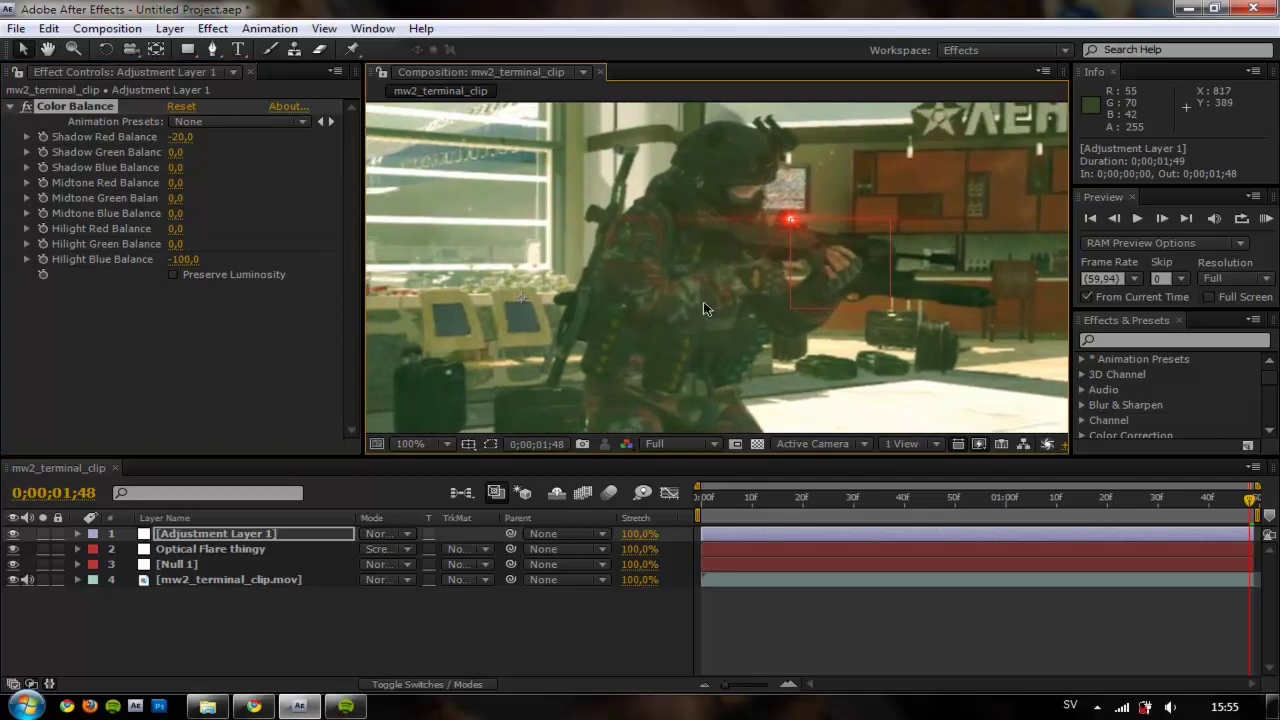
right_click(264, 535)
mouse_move(432, 338)
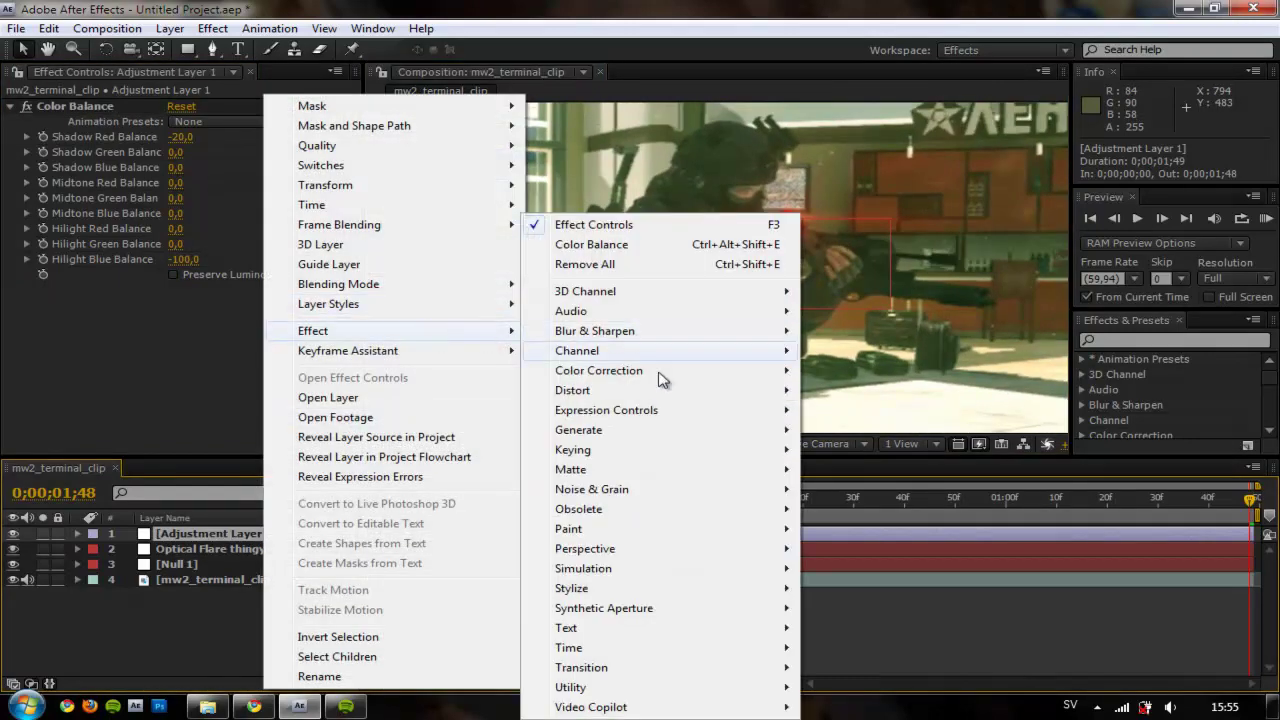
mouse_move(689, 371)
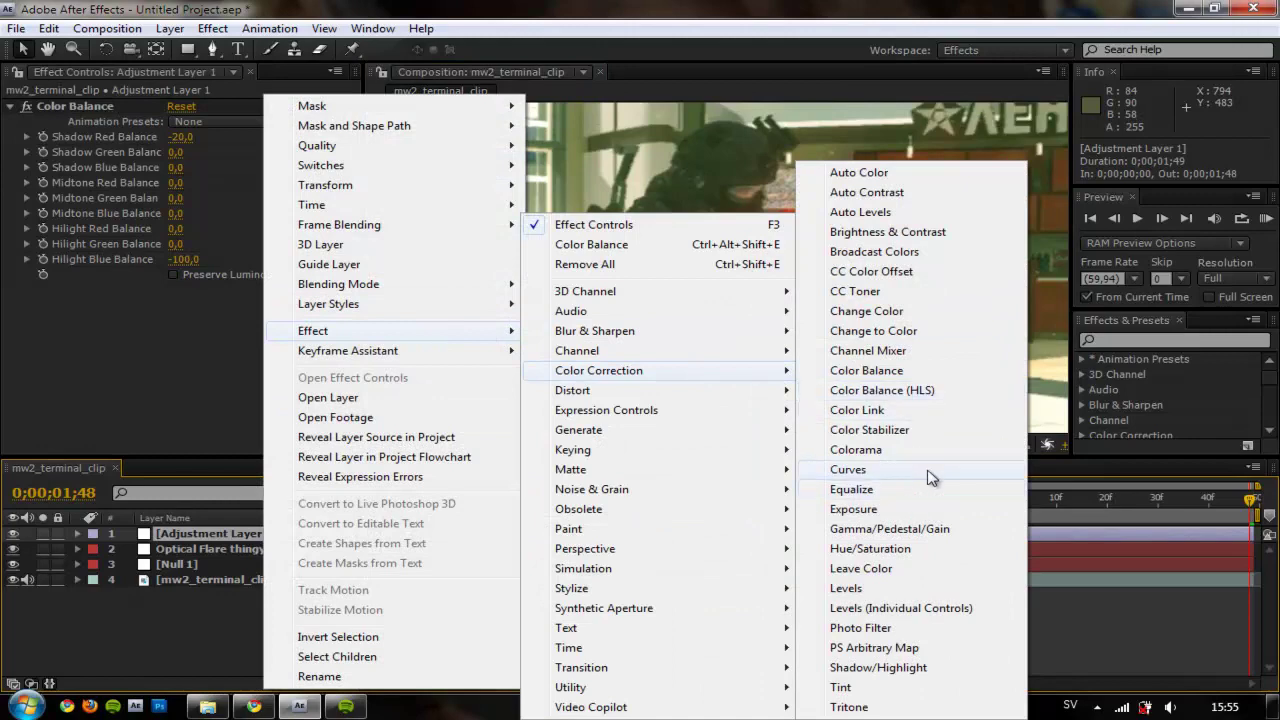
left_click(929, 478)
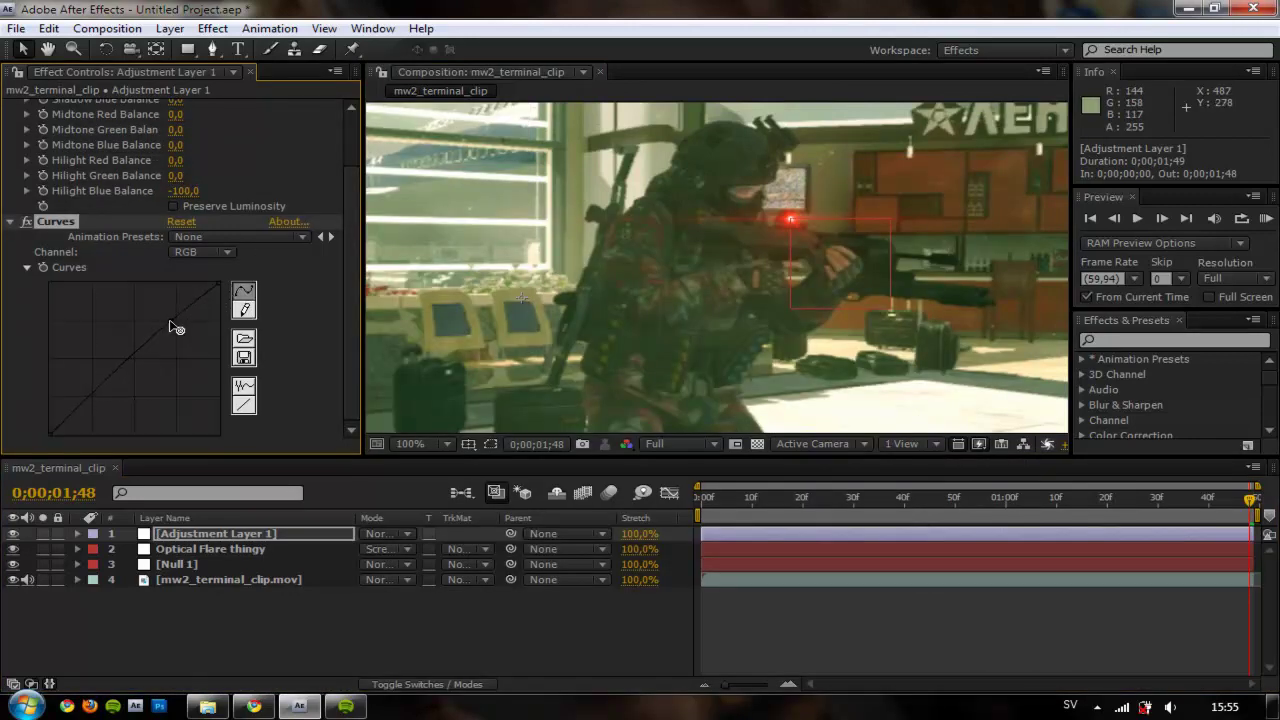
Shape the RGB curve into an S by raising the highlights and lowering the shadows for more contrast.
left_click_drag(176, 321, 167, 318)
left_click_drag(118, 373, 115, 389)
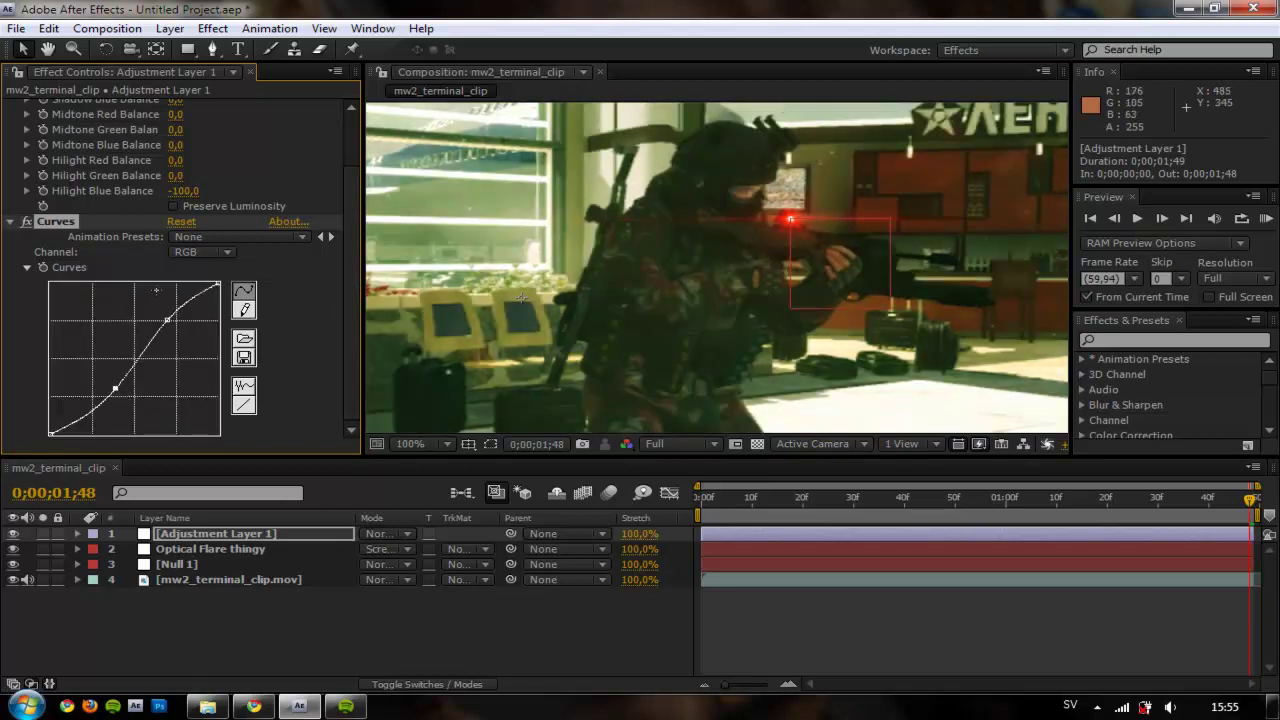
left_click_drag(167, 319, 162, 318)
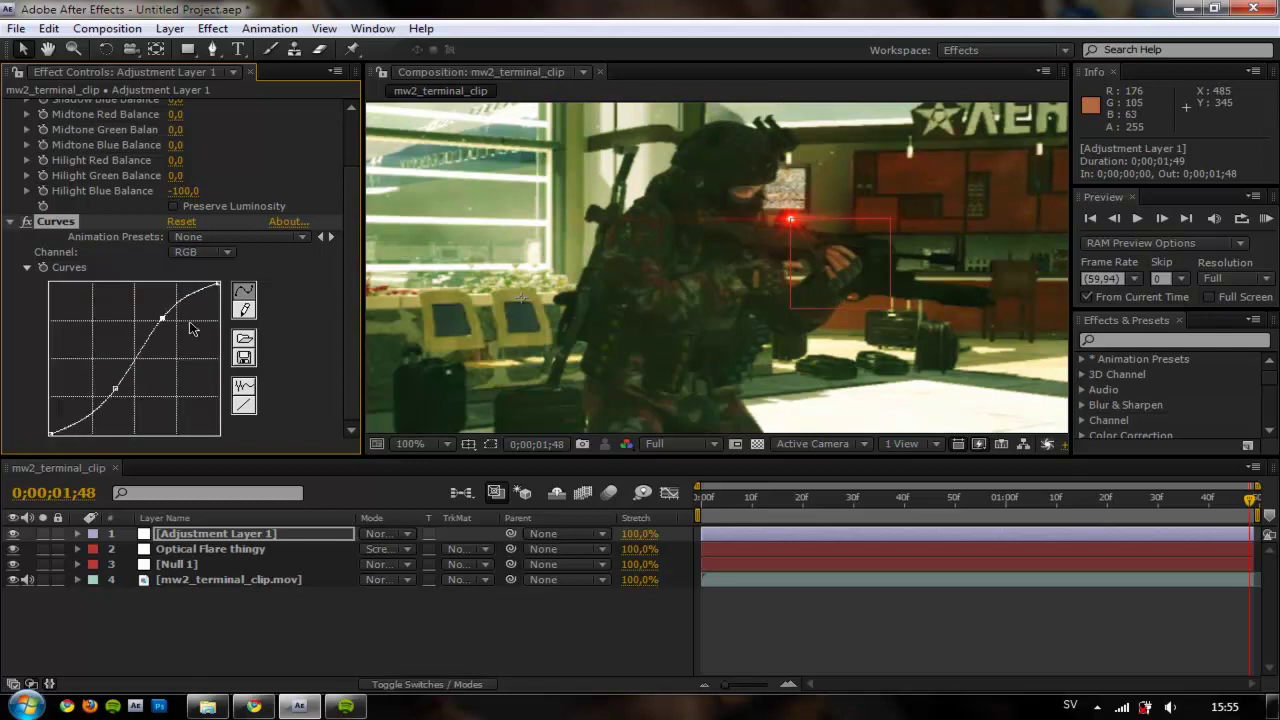
Scrub through the color-graded clip in the full frame and play it from 0;00;00;00.
scroll(769, 207, "down", 2)
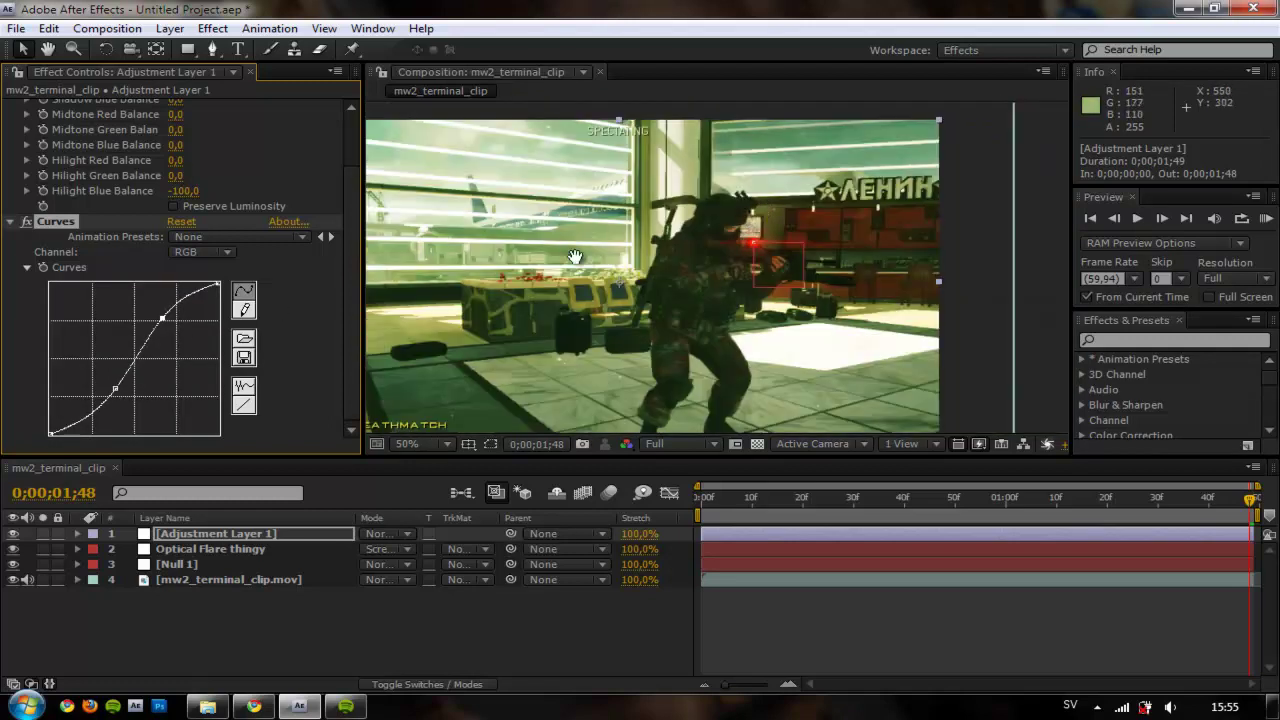
left_click_drag(572, 252, 662, 257)
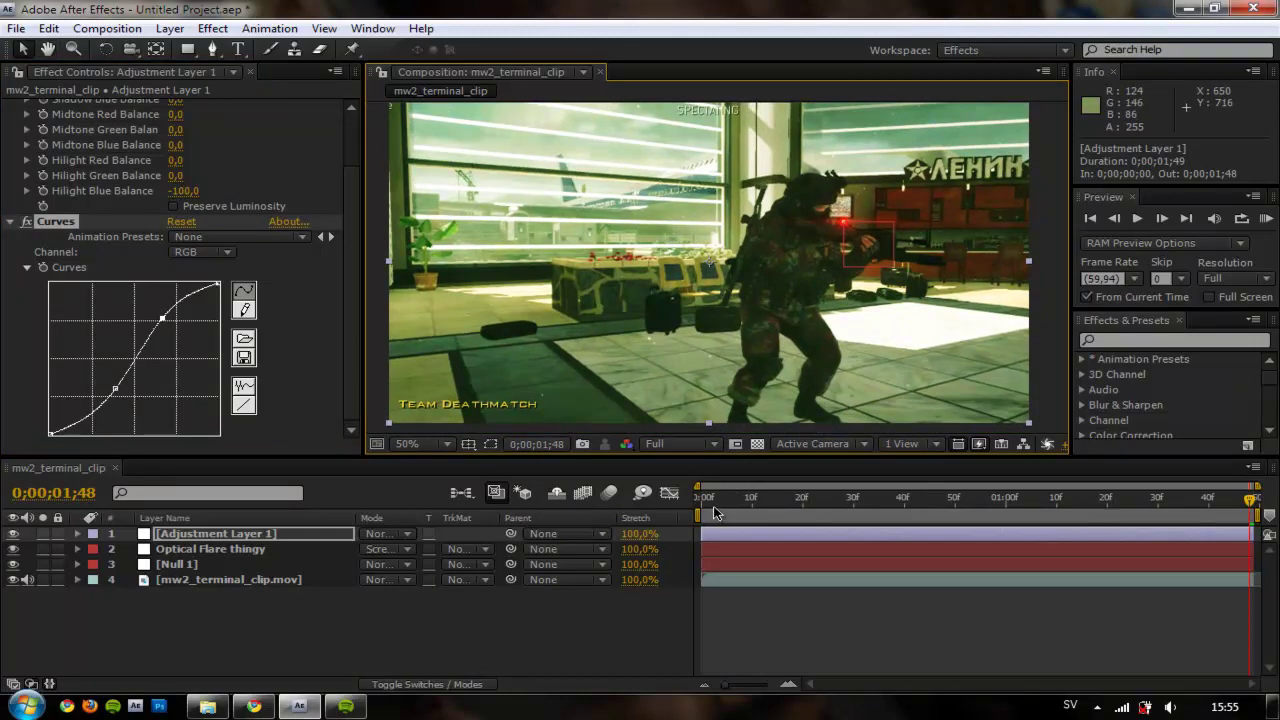
left_click(706, 503)
left_click_drag(706, 503, 1088, 525)
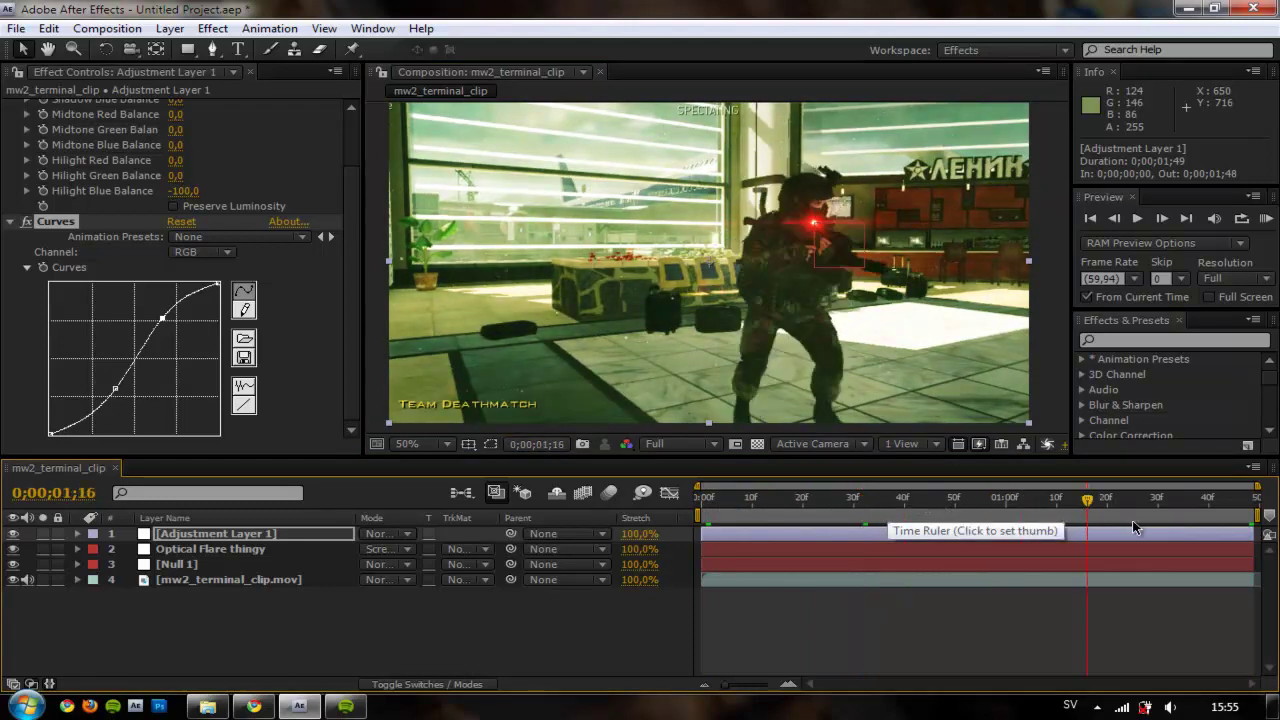
left_click(1229, 503)
left_click_drag(1242, 503, 686, 520)
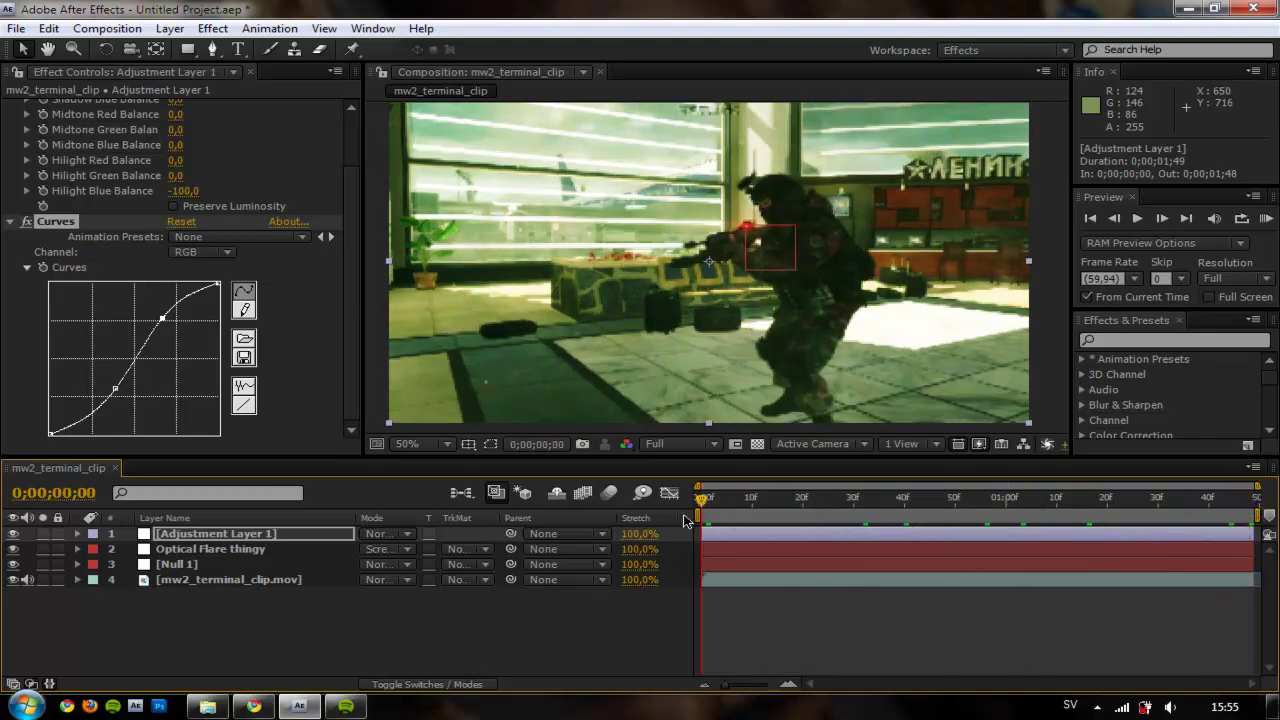
key("space")
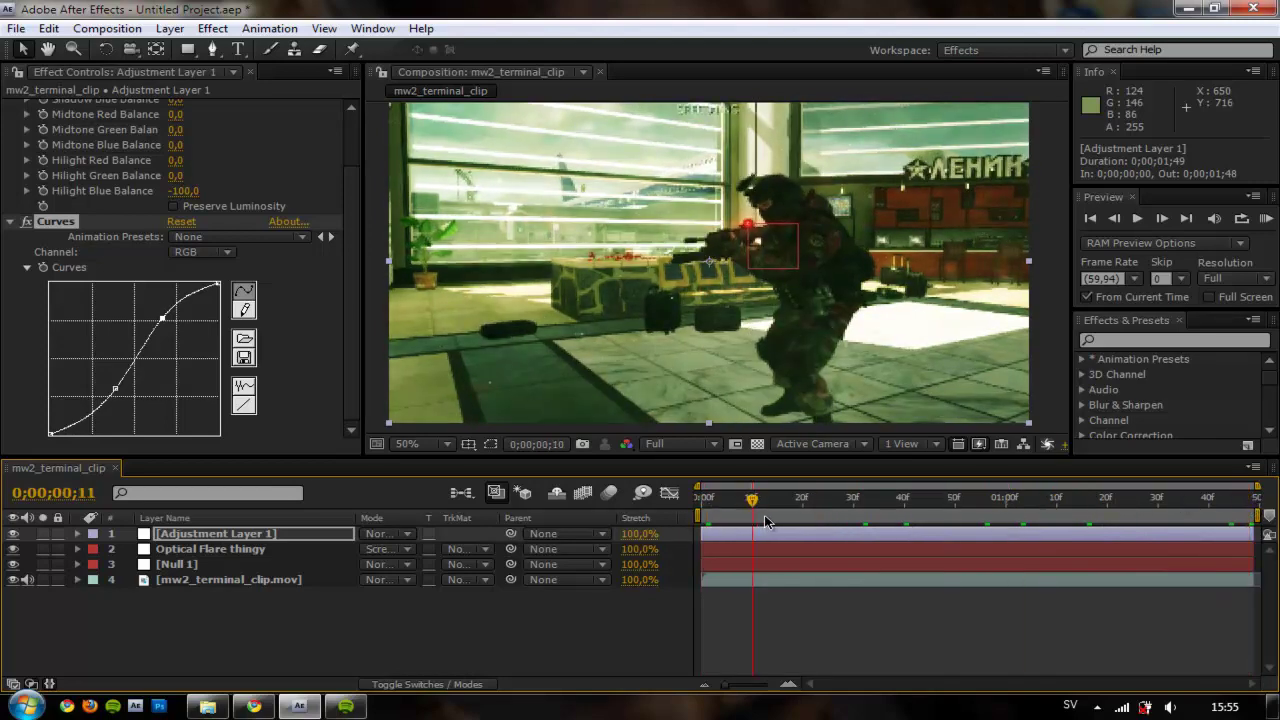
Change the Optical Flare thingy layer's Brightness keyframe at 0;00;00;59 to 70.
left_click(78, 549)
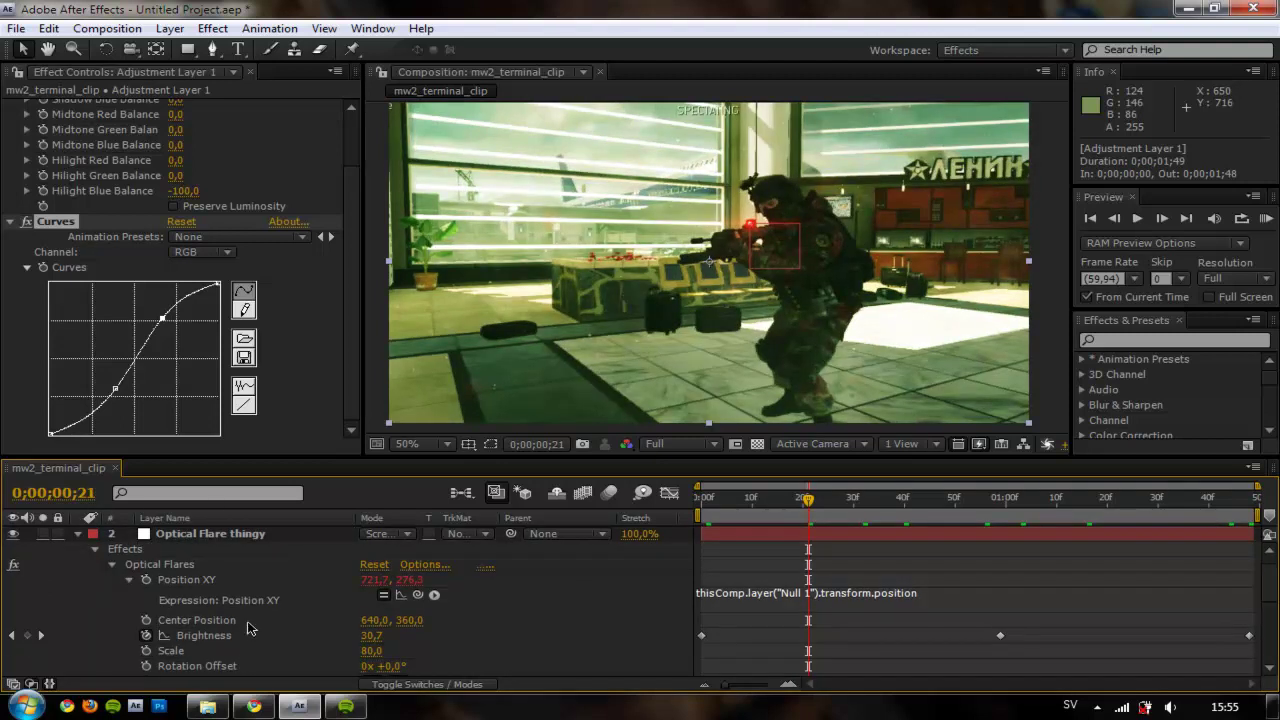
left_click(1000, 635)
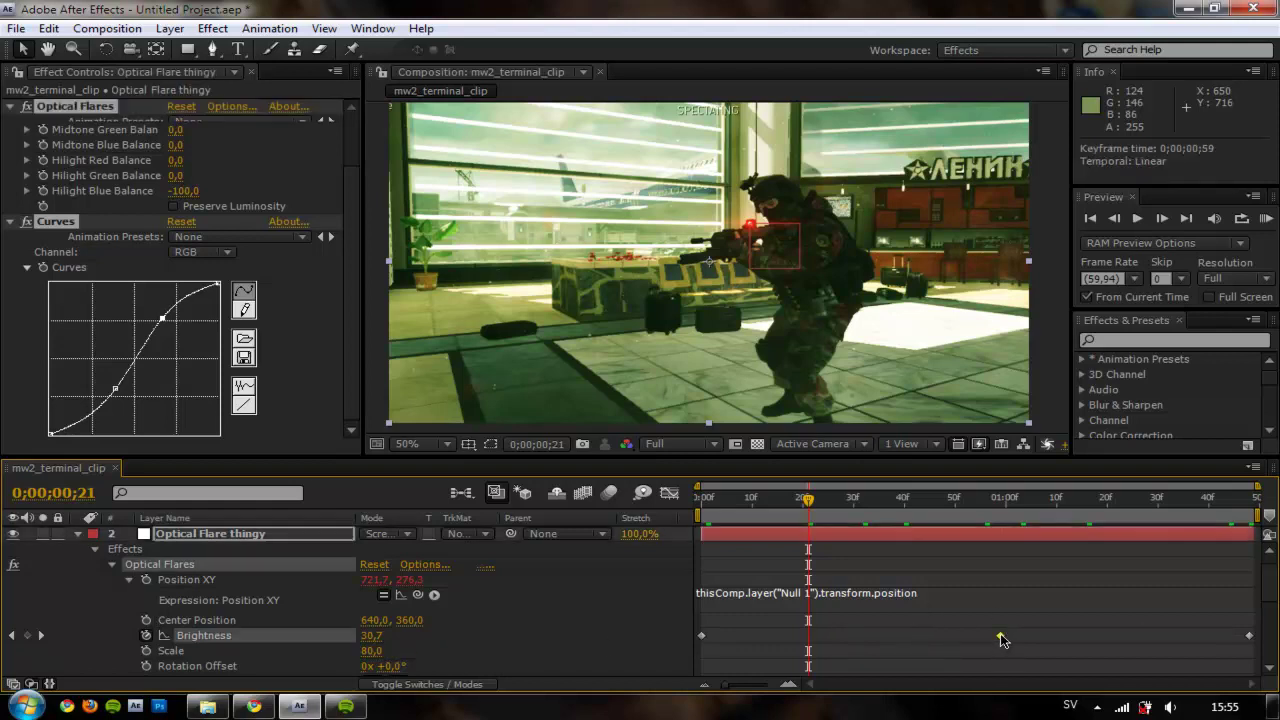
left_click(41, 636)
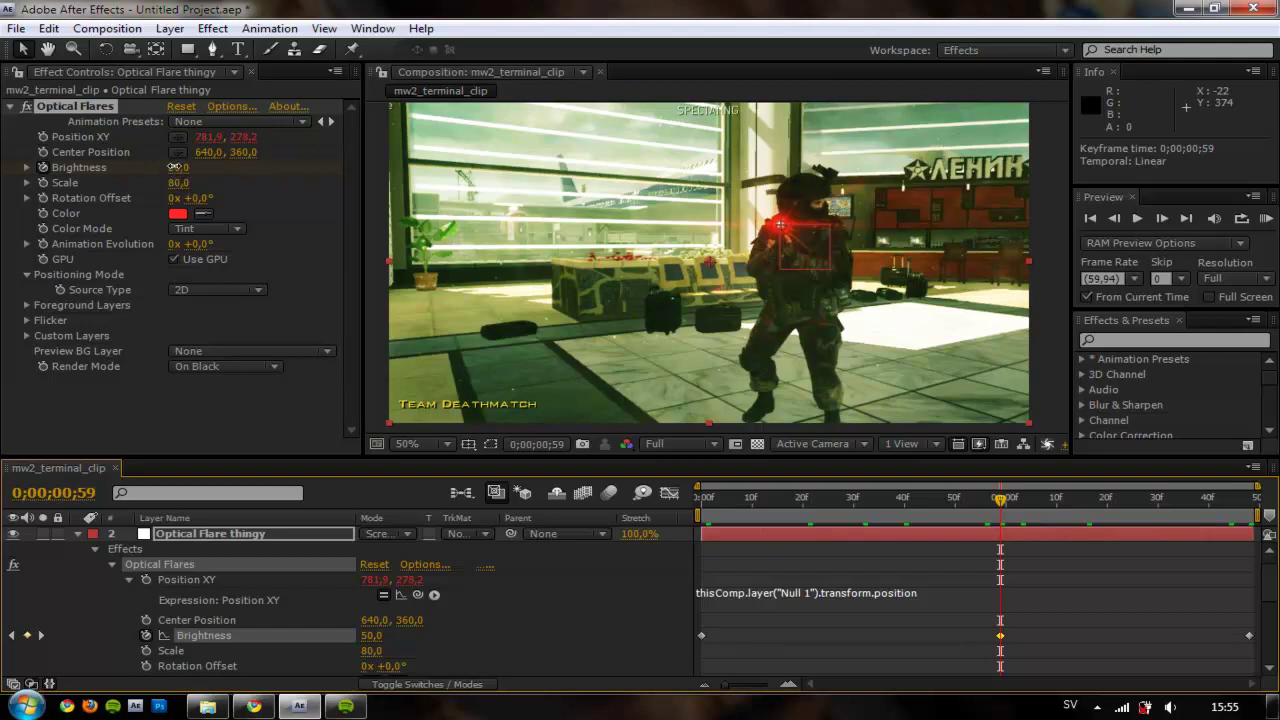
left_click_drag(178, 167, 190, 170)
left_click(180, 168)
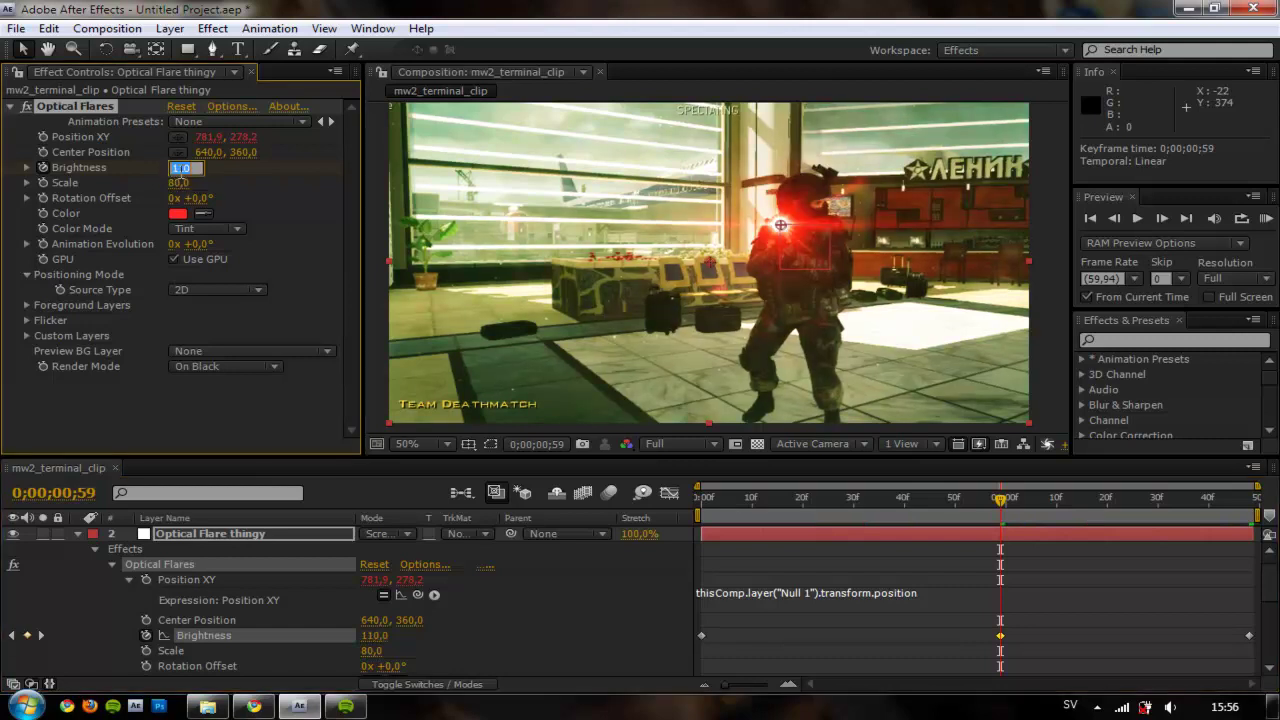
type("70")
key("Return")
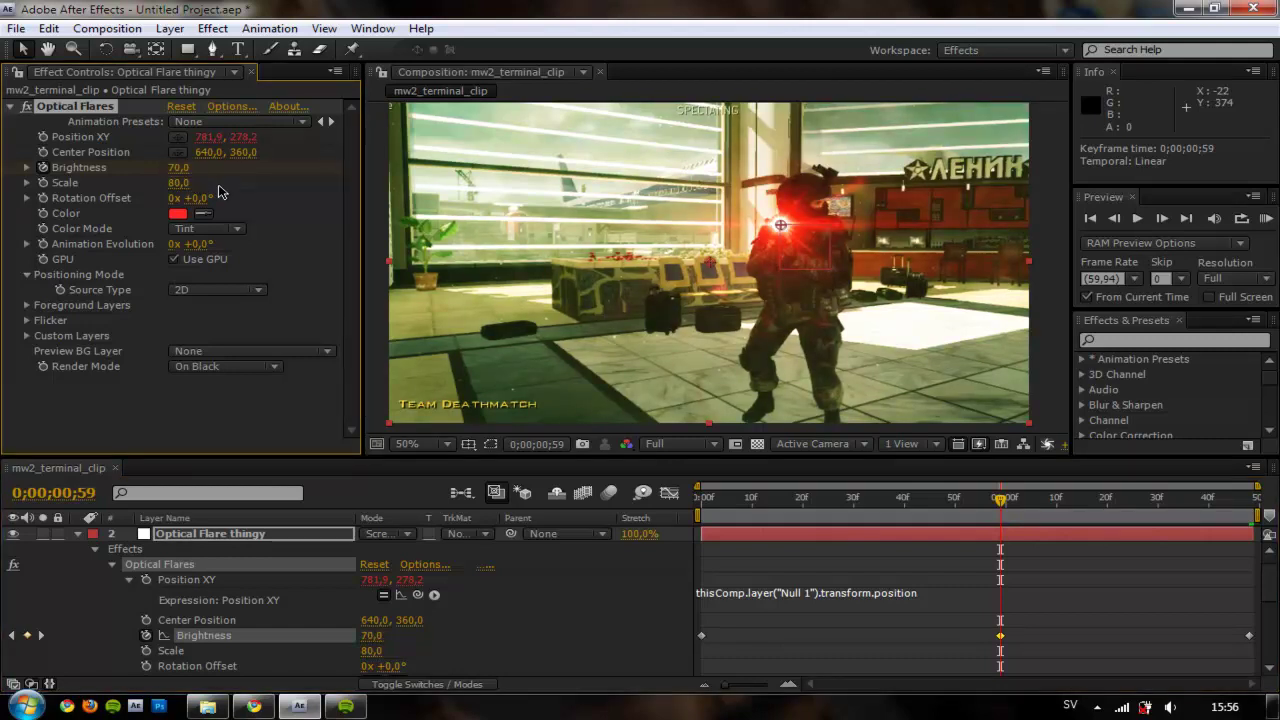
Move the current time to 0;00;00;02 and collapse the Optical Flare thingy layer's properties.
left_click(703, 503)
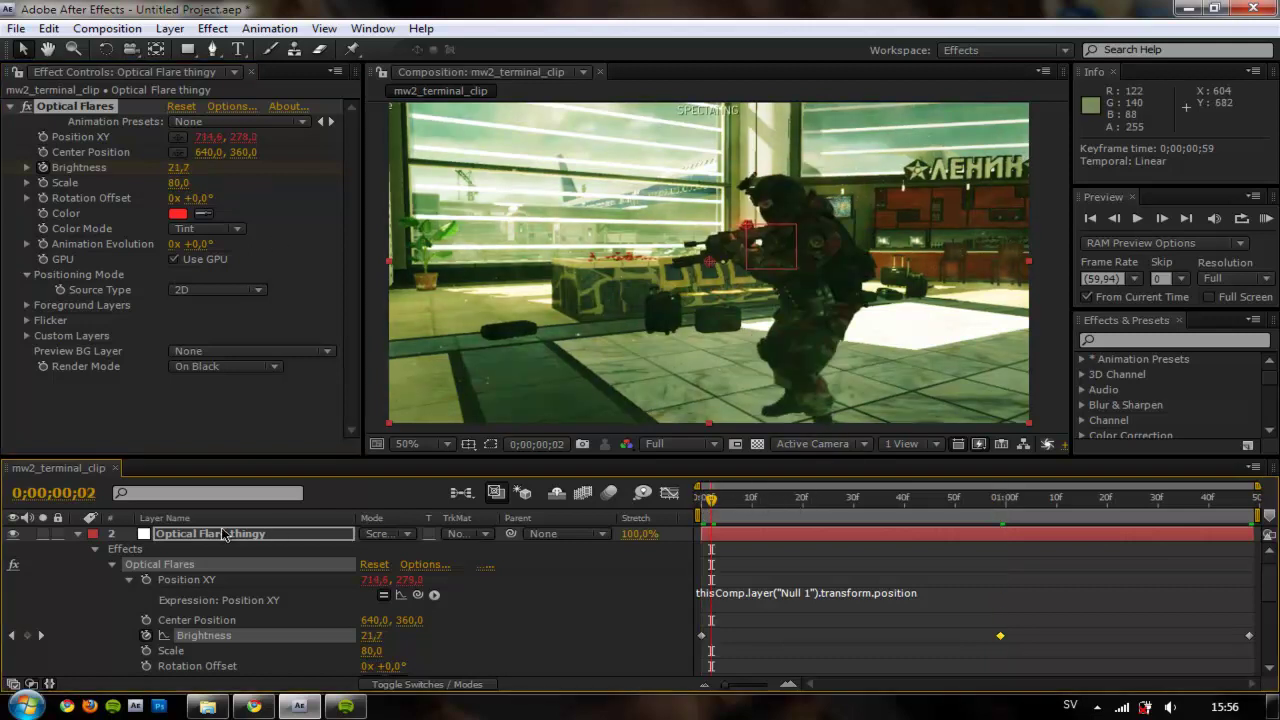
left_click(80, 535)
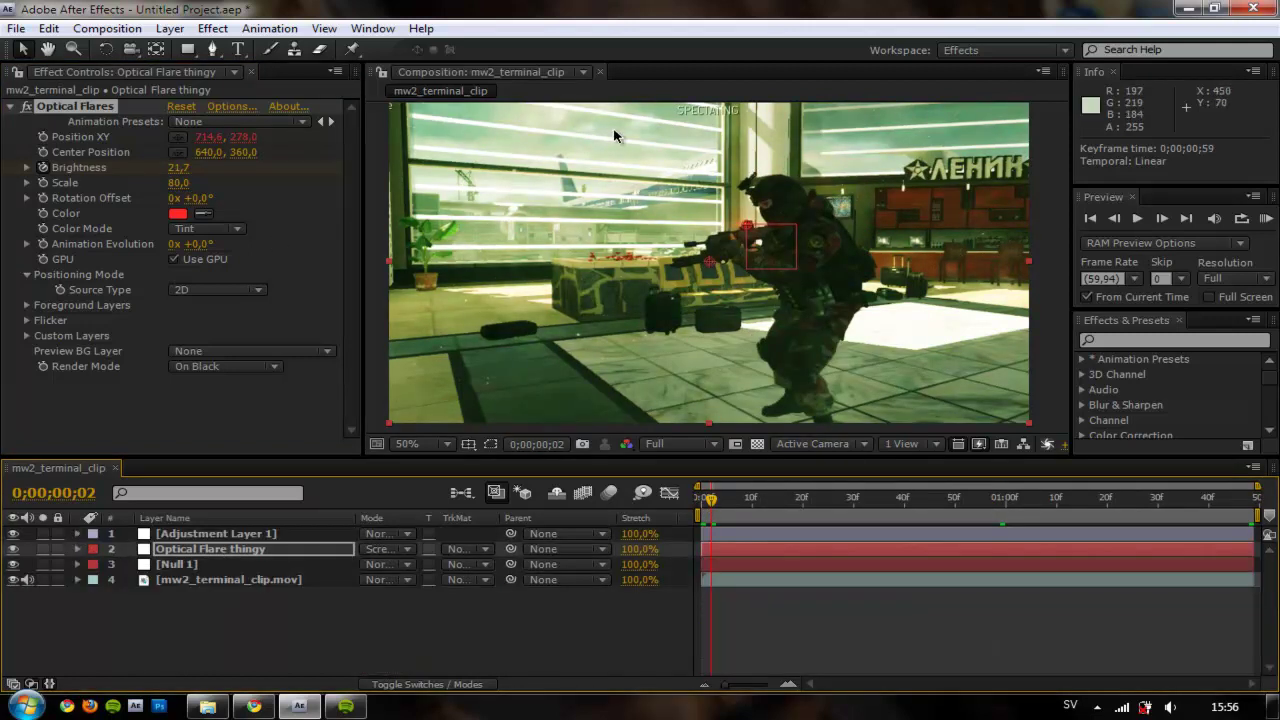
key("comma")
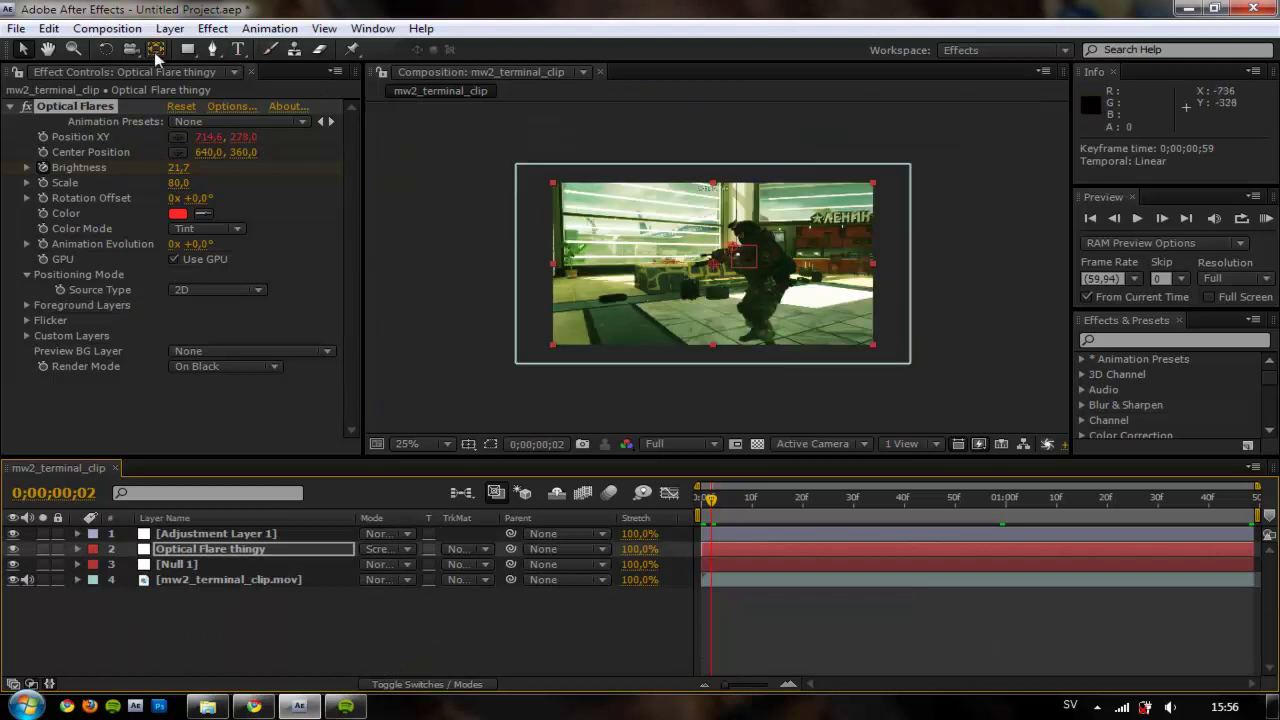
left_click(257, 535)
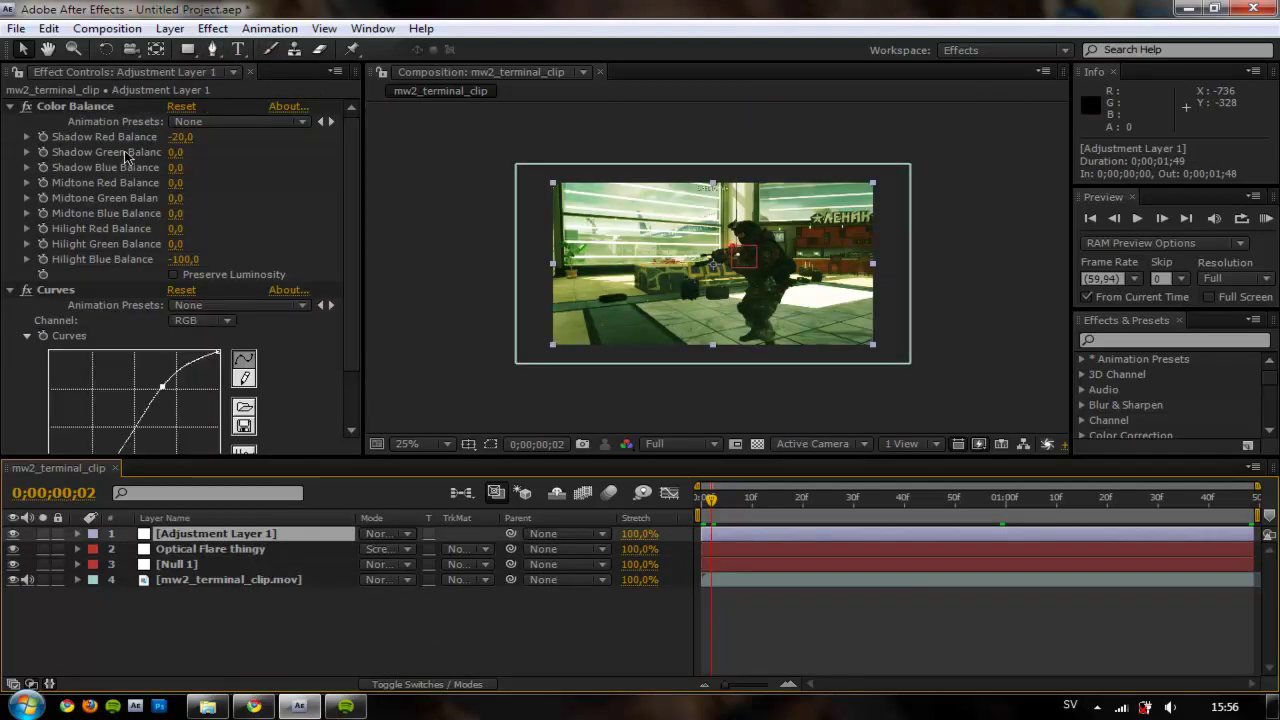
left_click(170, 30)
mouse_move(470, 49)
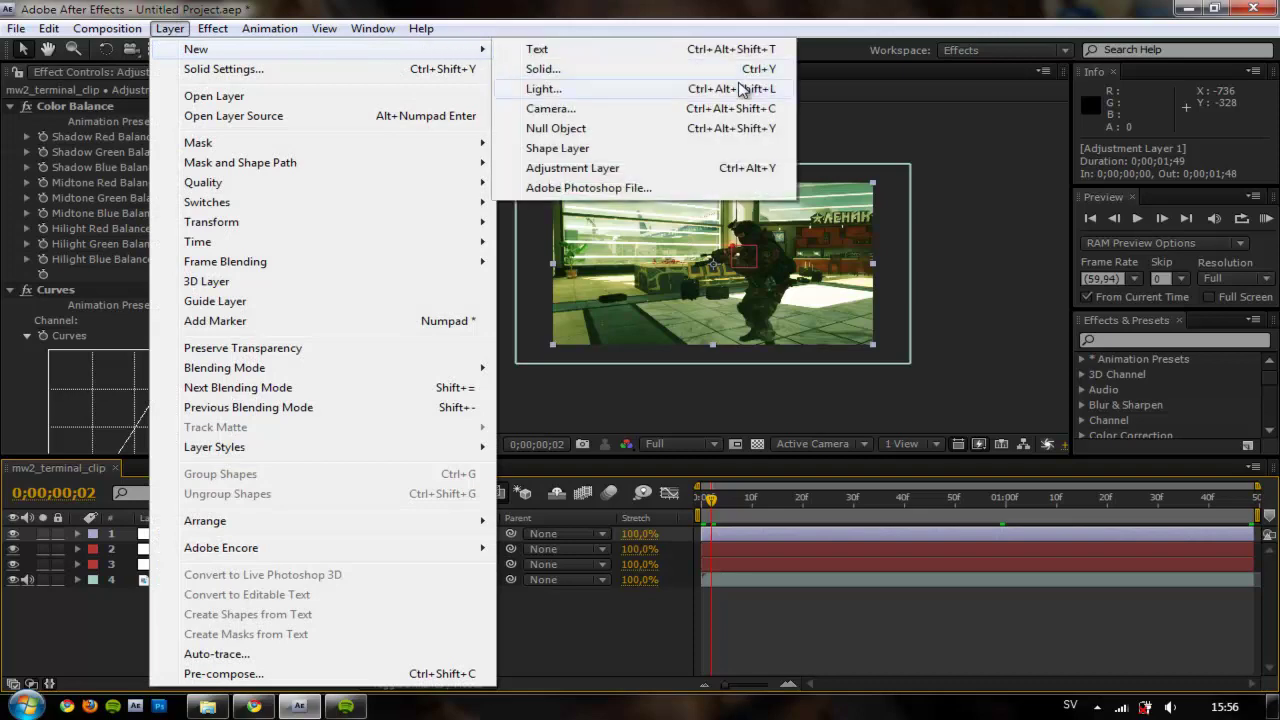
left_click(690, 70)
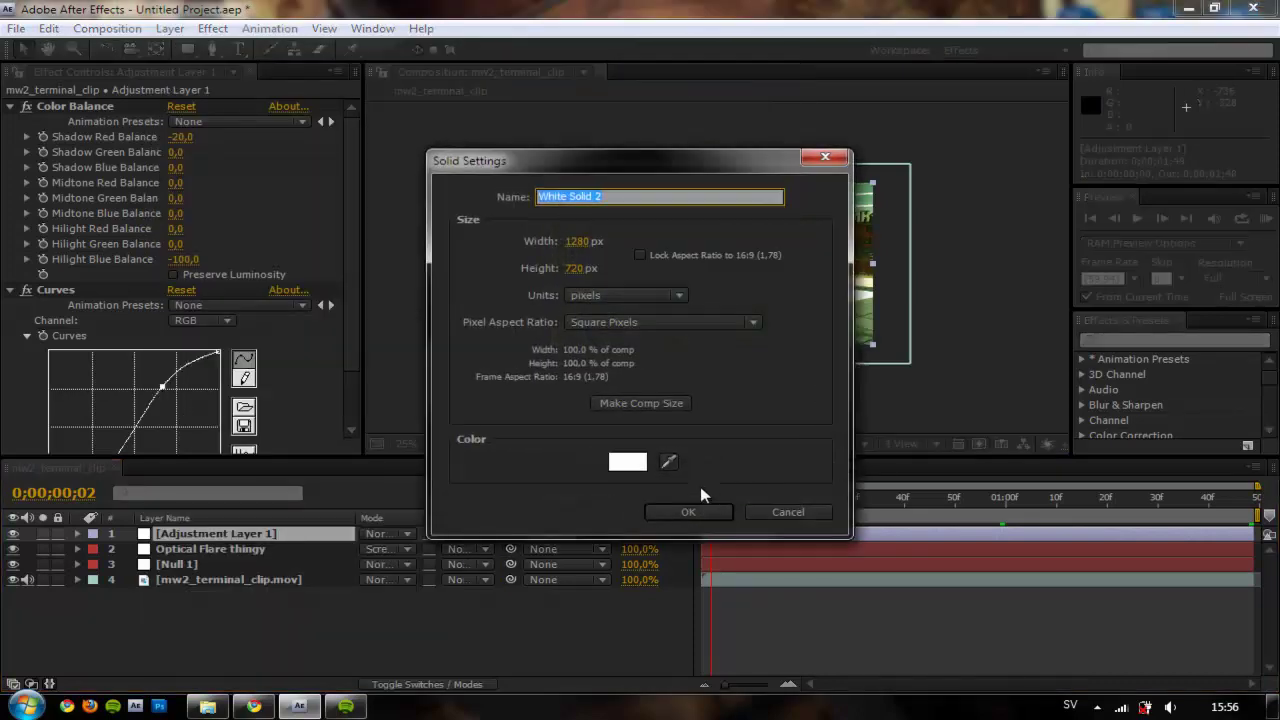
left_click(628, 462)
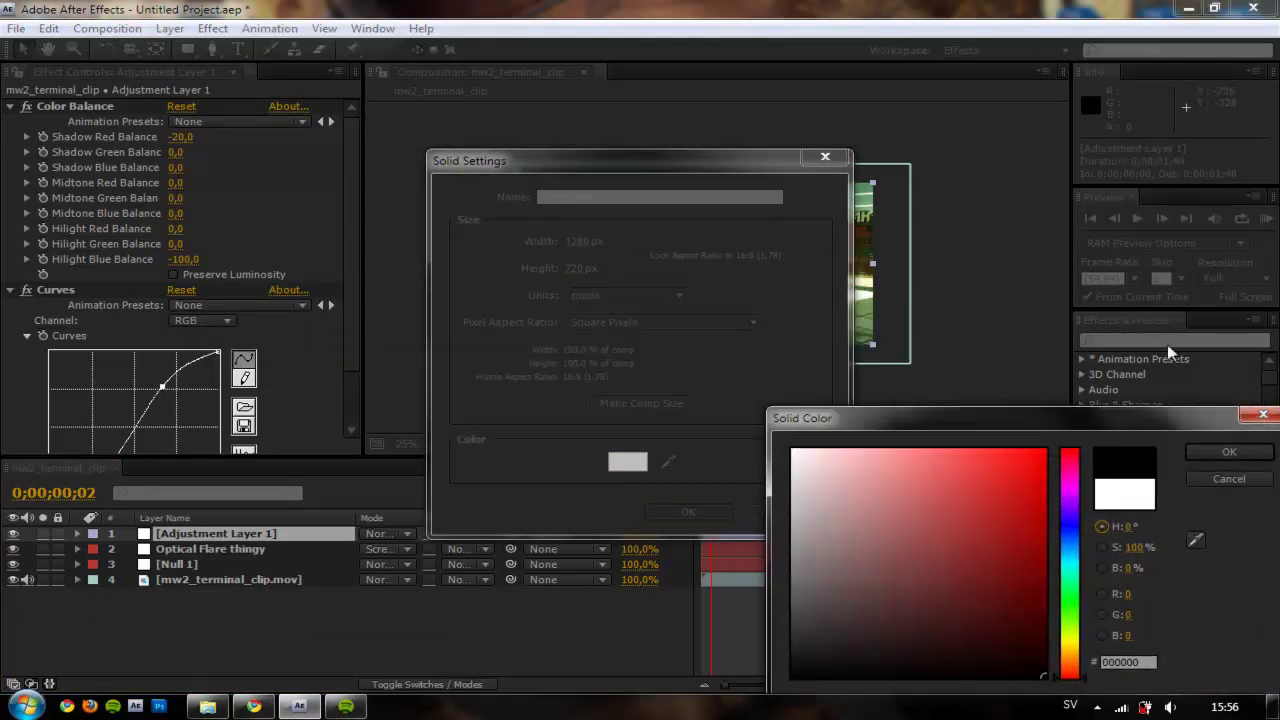
left_click(1206, 454)
left_click(660, 512)
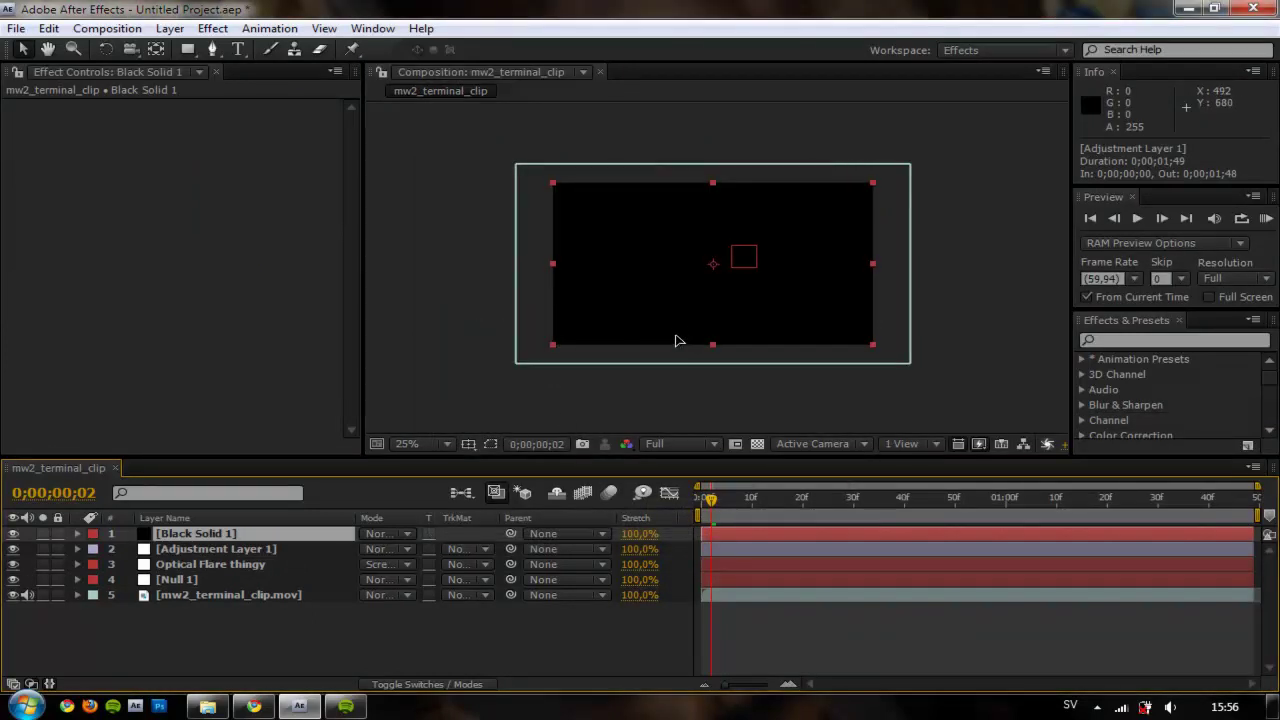
Move the black solid up to about 640, -240 as an upper letterbox bar, and compare the frame with the bar hidden and shown.
left_click_drag(676, 341, 663, 205)
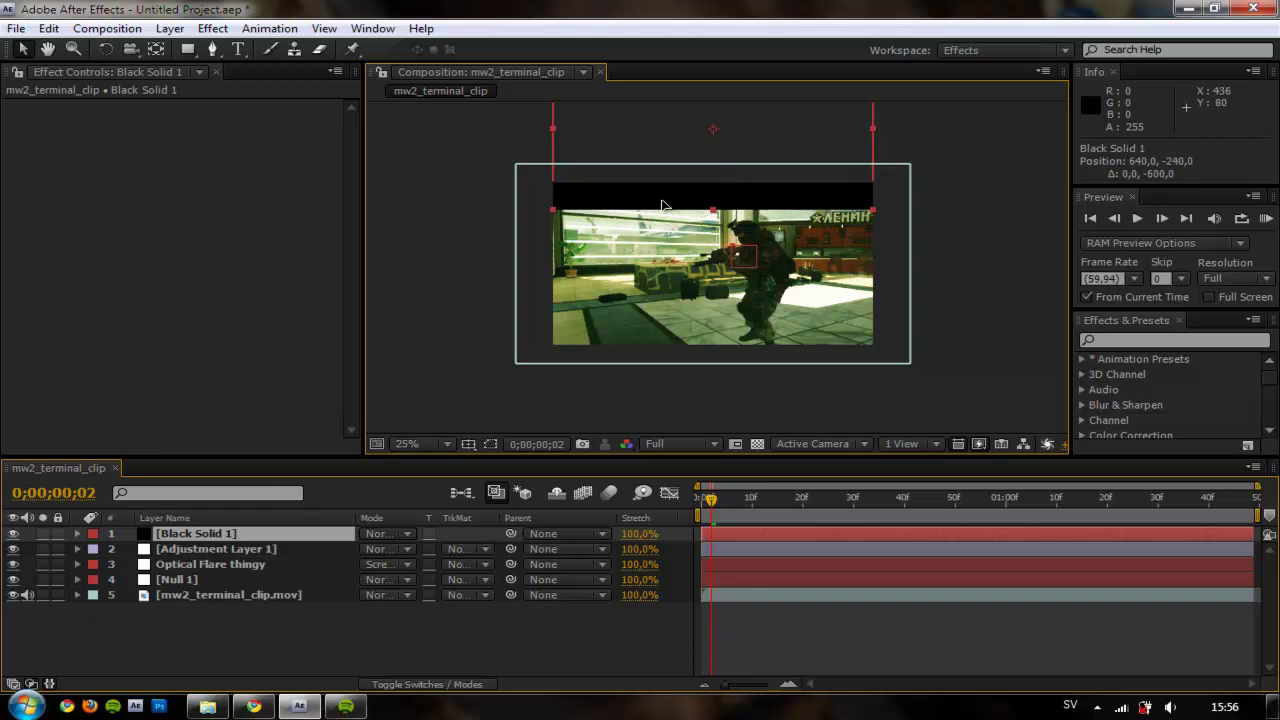
left_click(13, 533)
key("period")
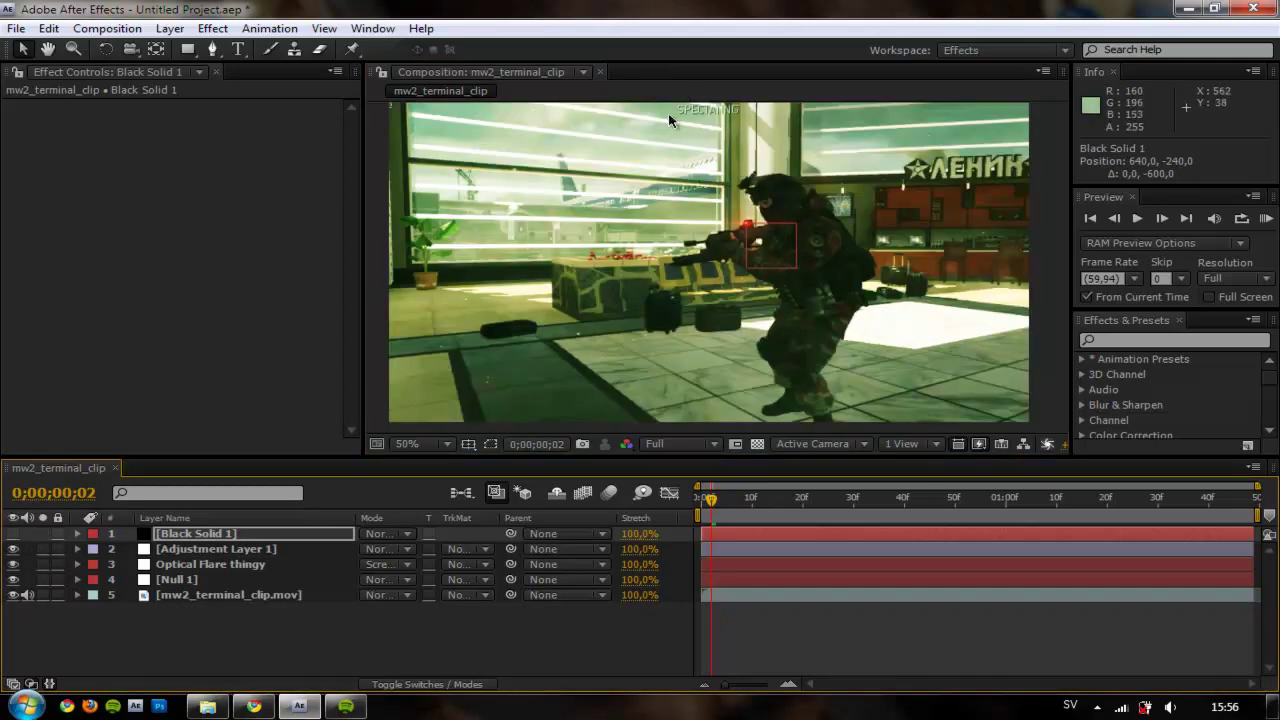
key("comma")
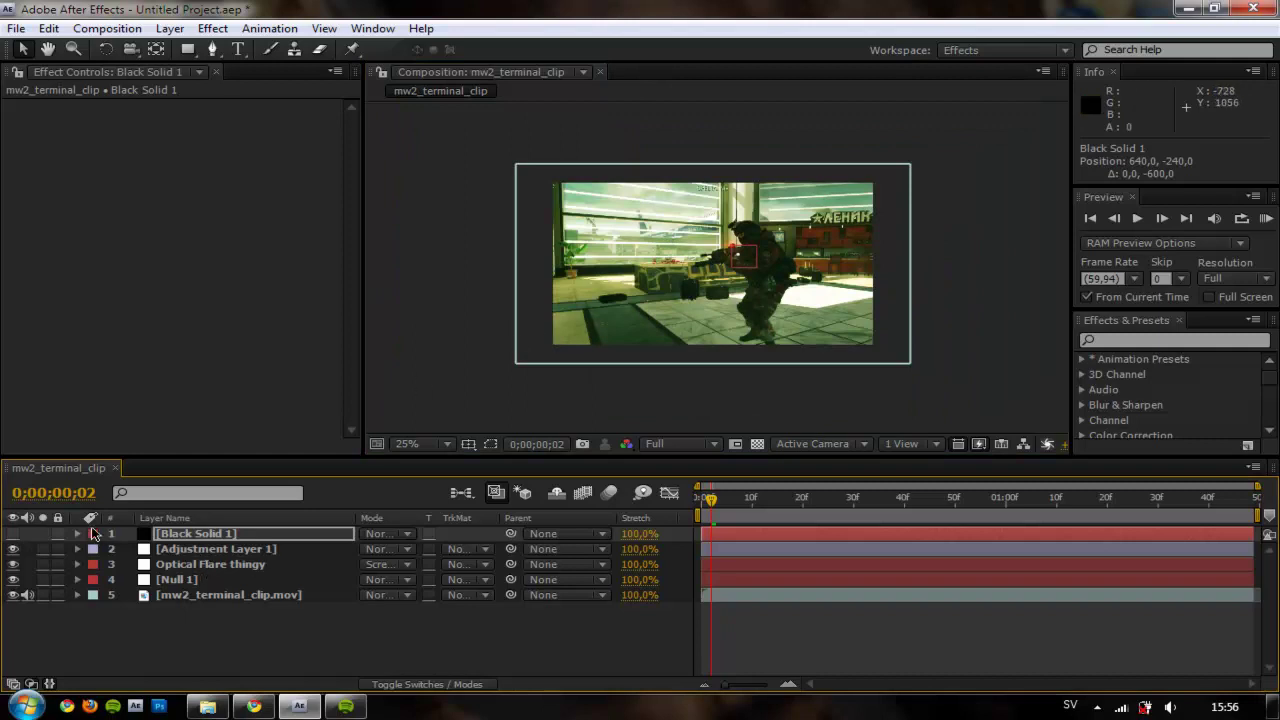
left_click(13, 533)
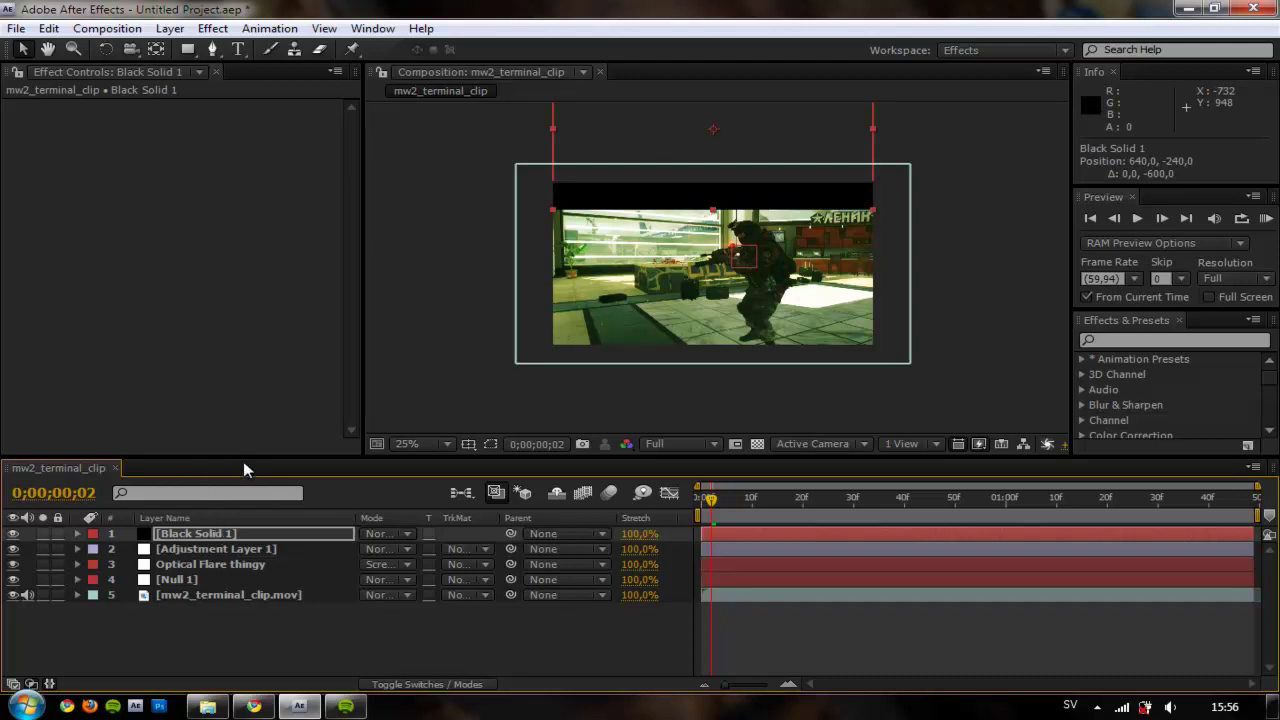
Duplicate the black solid and move the copy down to about 640, 968 as the lower letterbox bar.
key("ctrl+d")
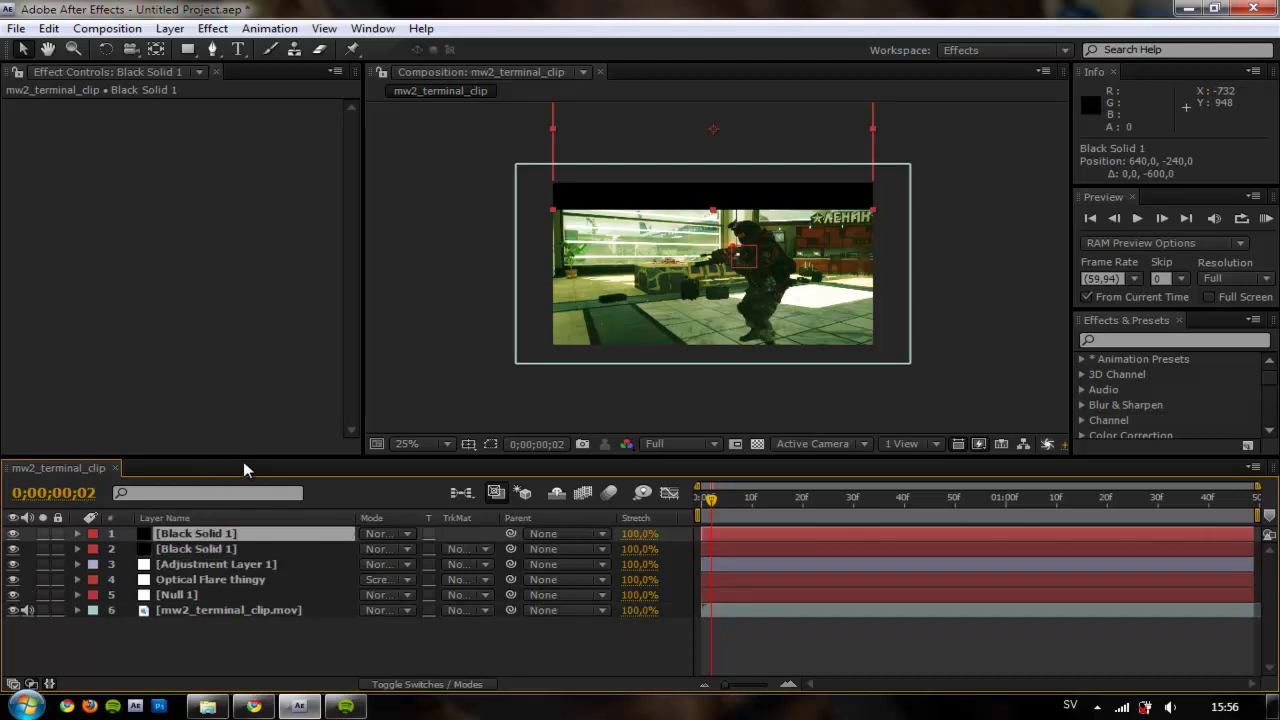
left_click(48, 28)
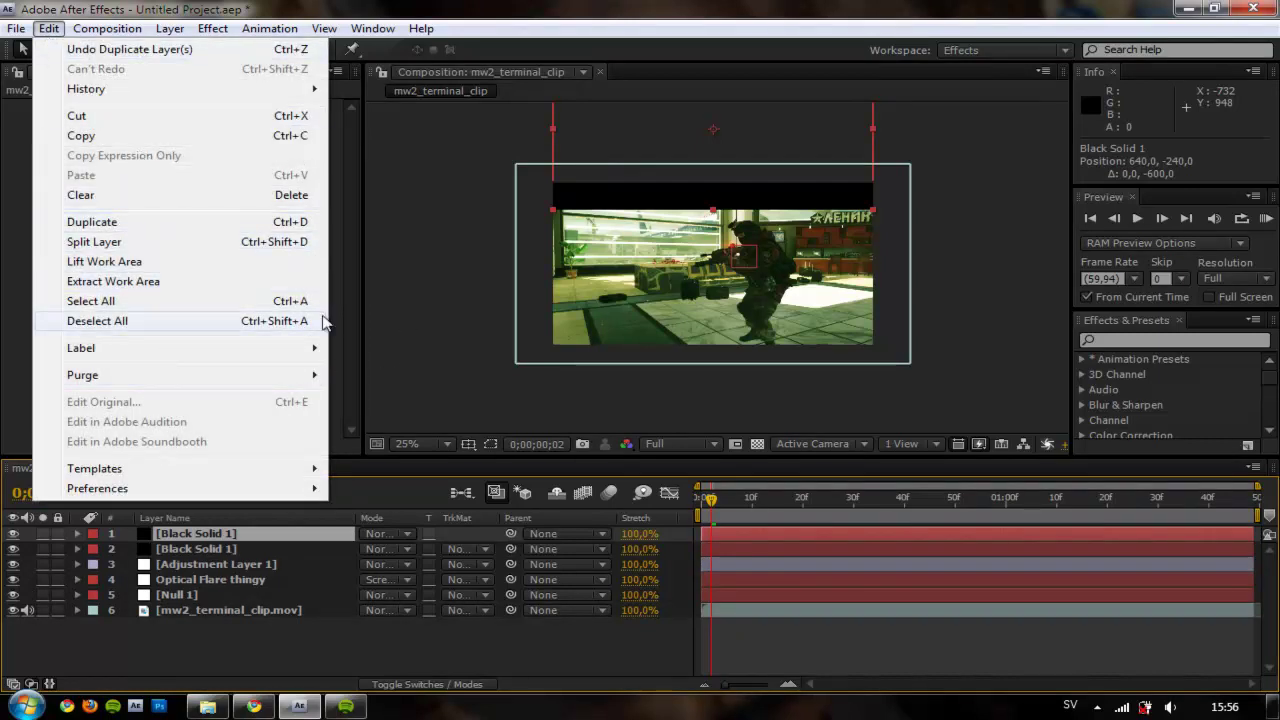
left_click(363, 309)
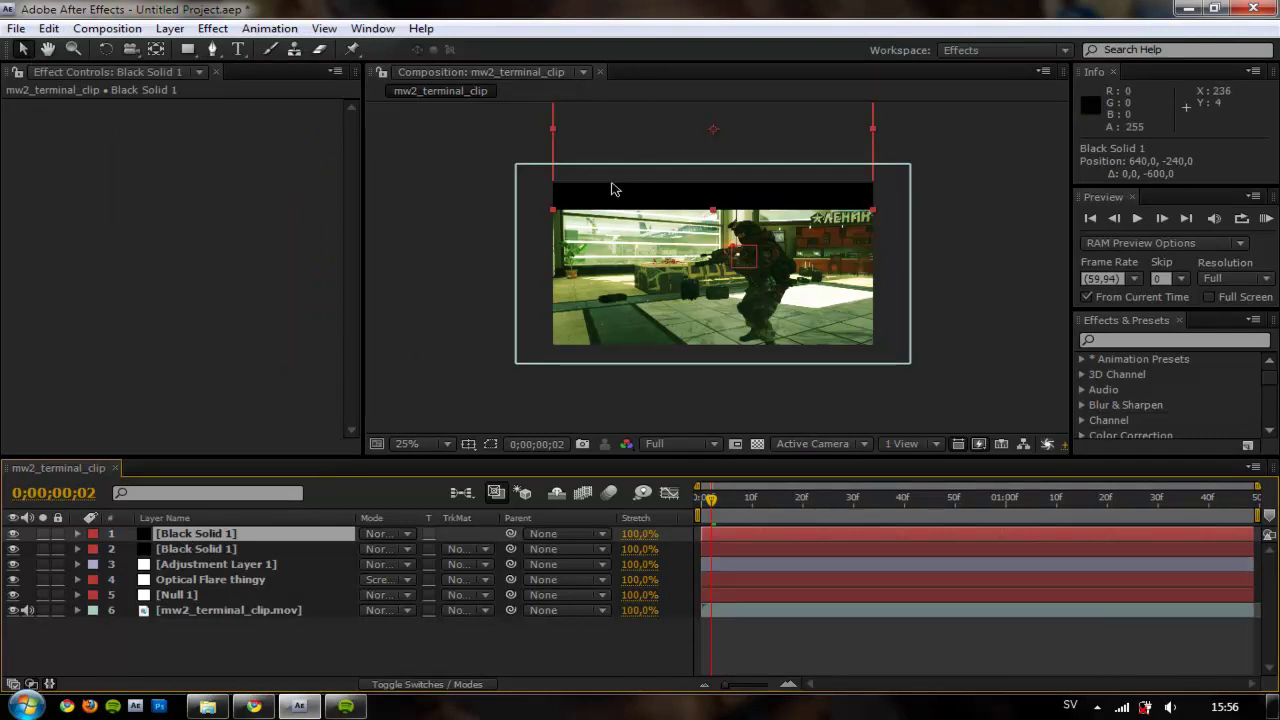
left_click_drag(632, 134, 610, 403)
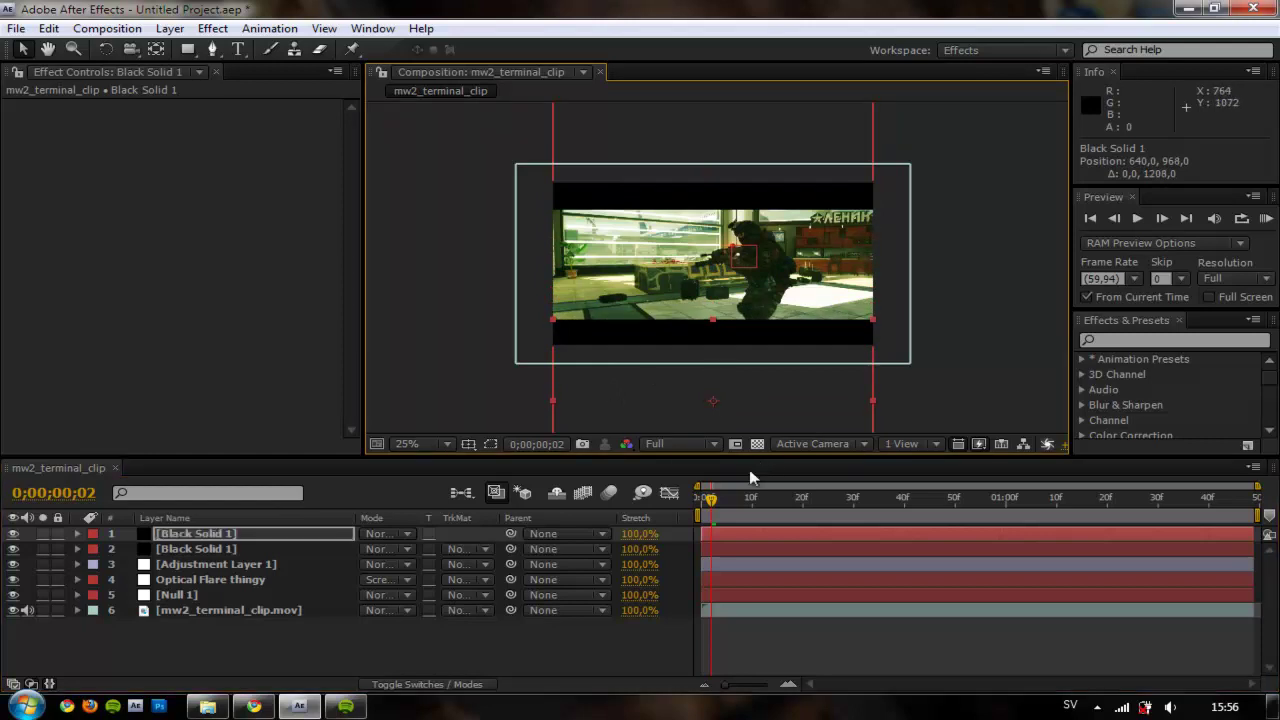
Inspect the letterboxed frame up close, and scrub and play the clip from 0;00;00;00 to about 0;00;01;46 to review the finished effect.
key("period")
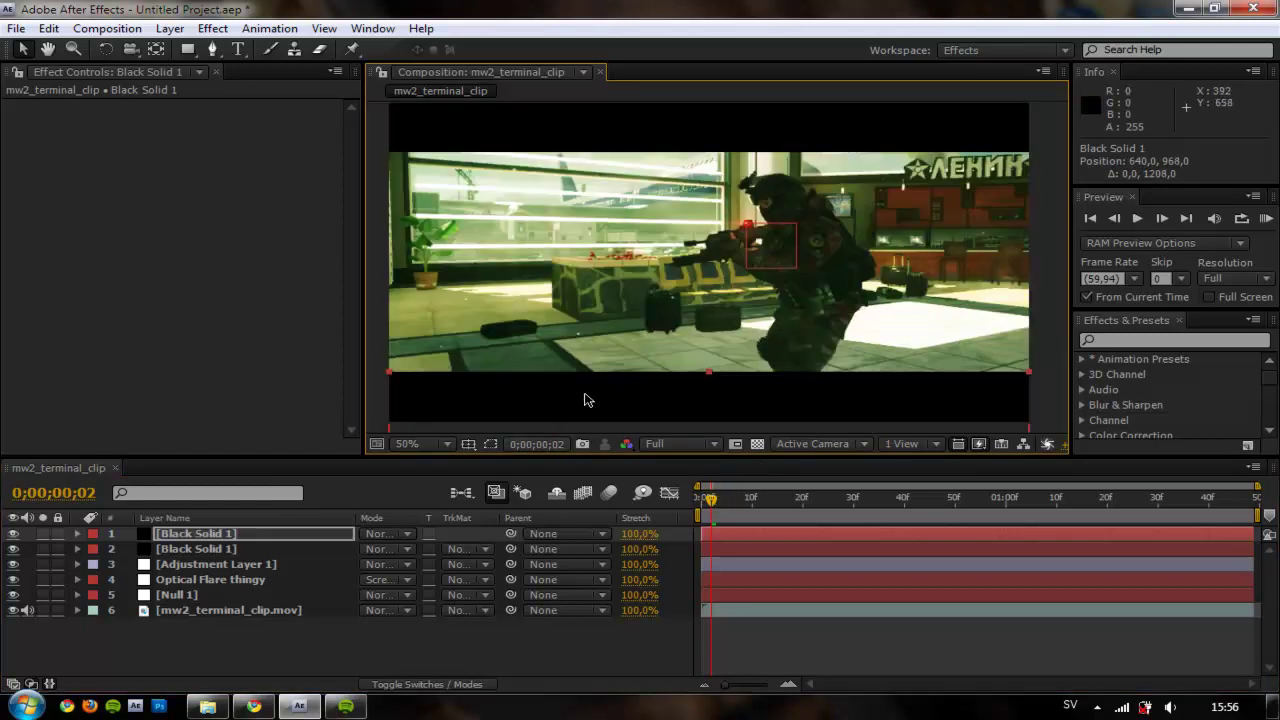
left_click(440, 441)
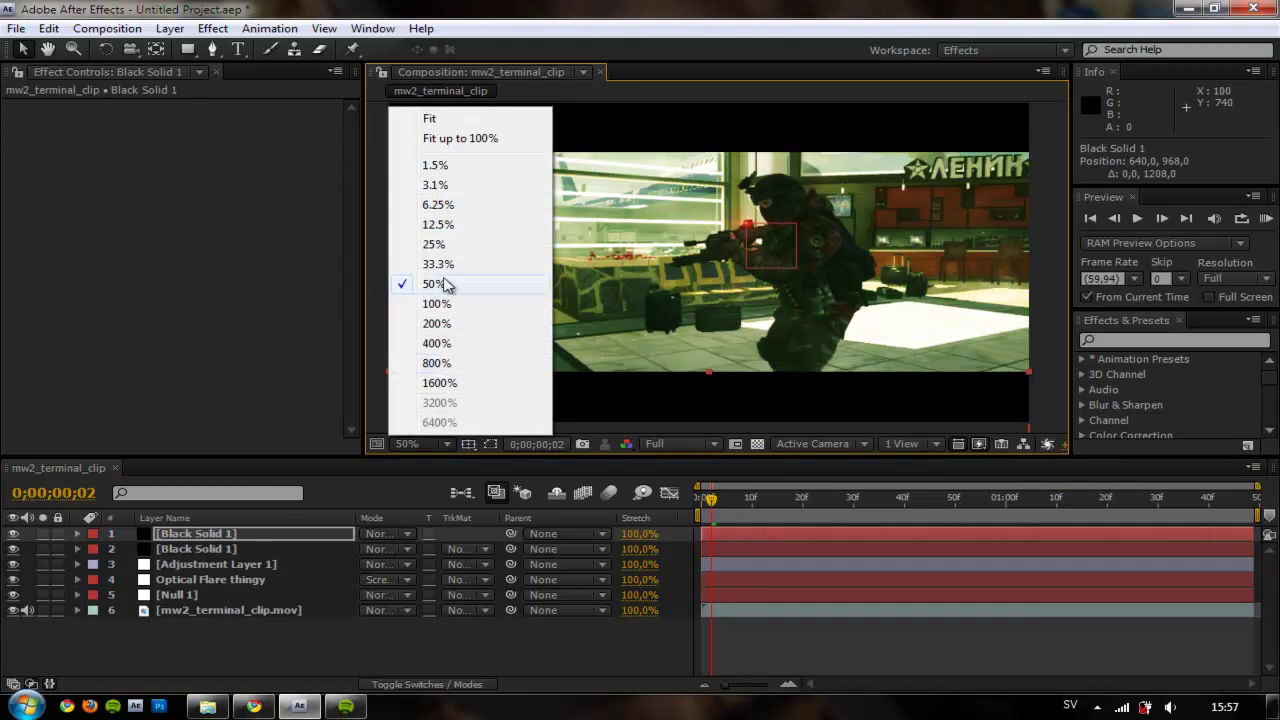
left_click(443, 265)
scroll(743, 337, "up", 2)
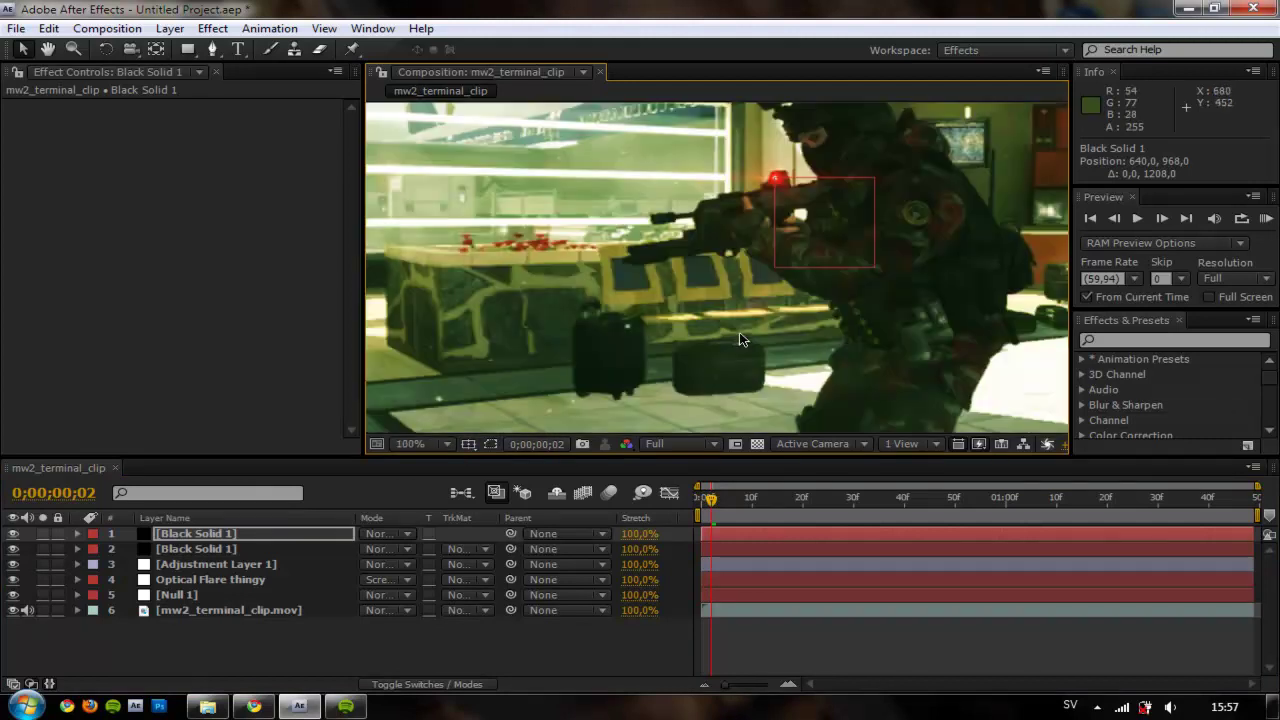
scroll(737, 346, "down", 1)
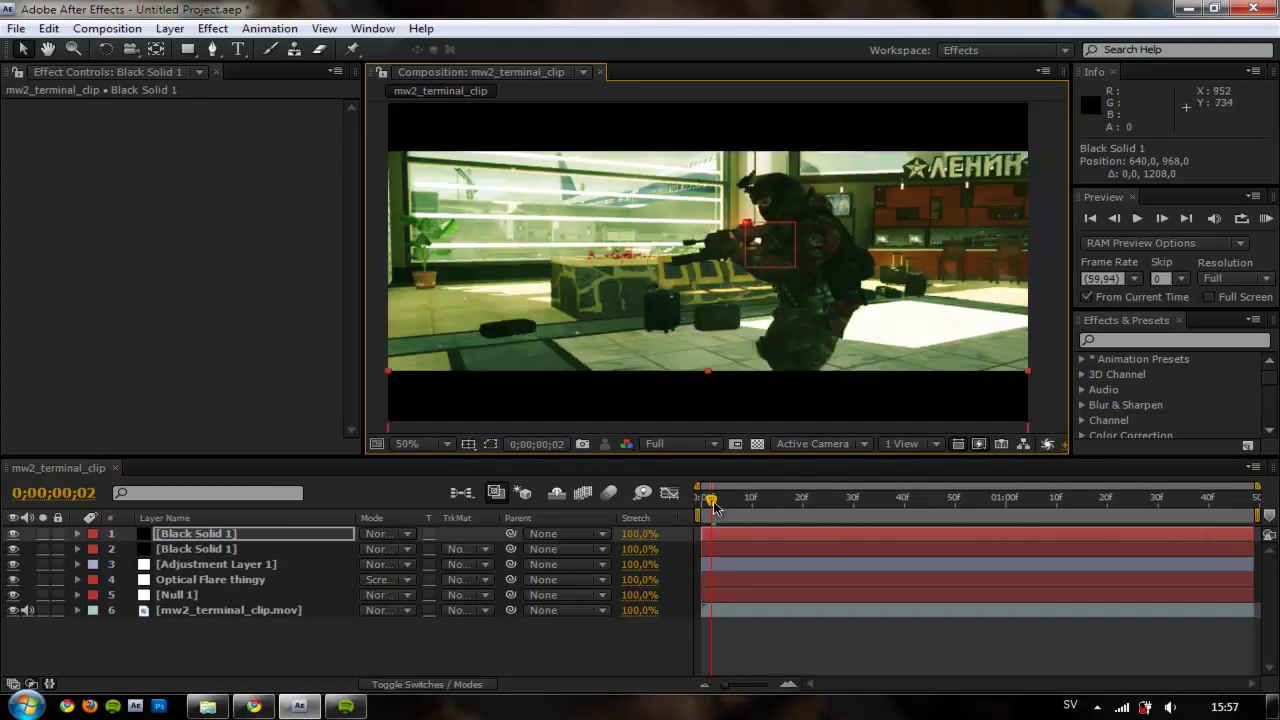
left_click_drag(775, 511, 1170, 538)
key("space")
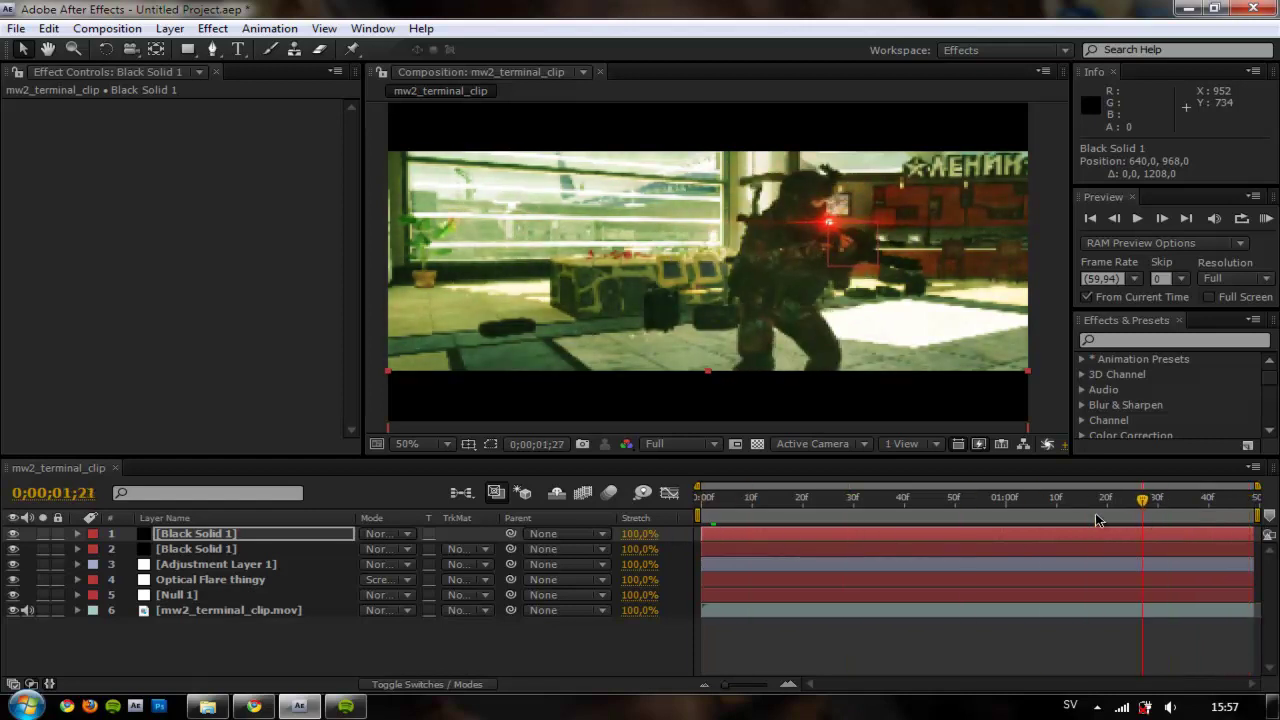
key("space")
left_click(818, 500)
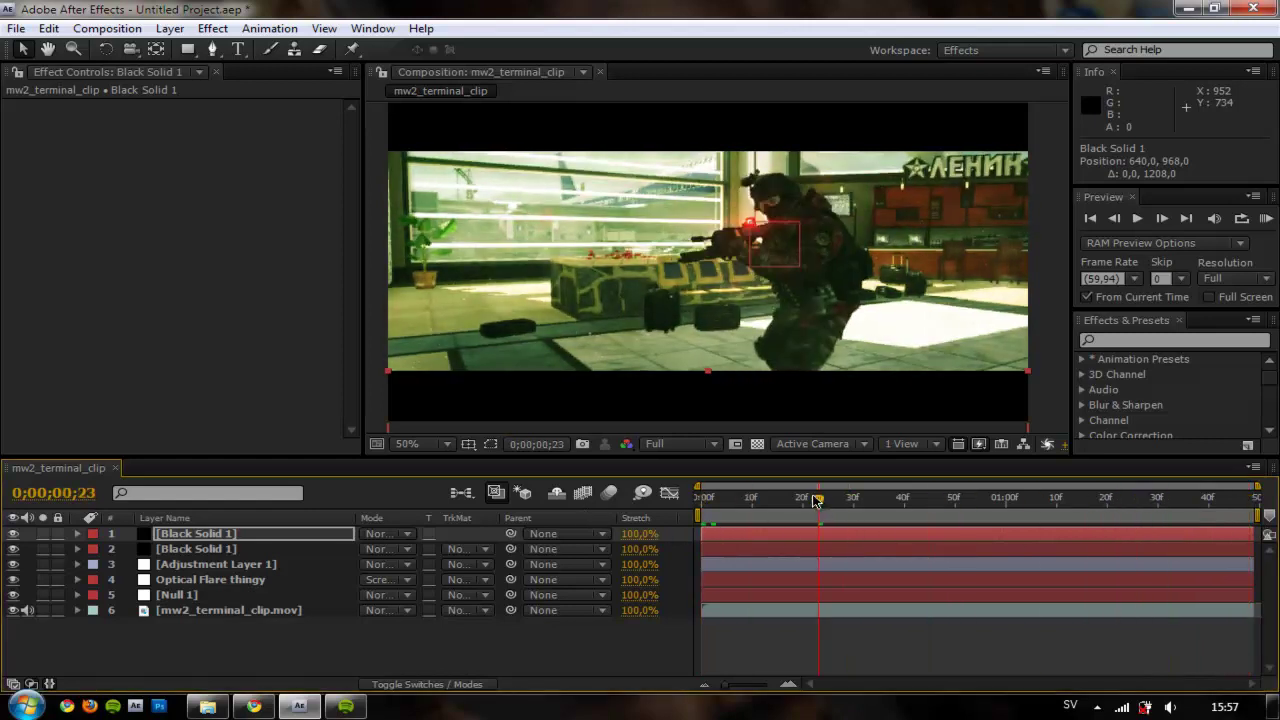
key("space")
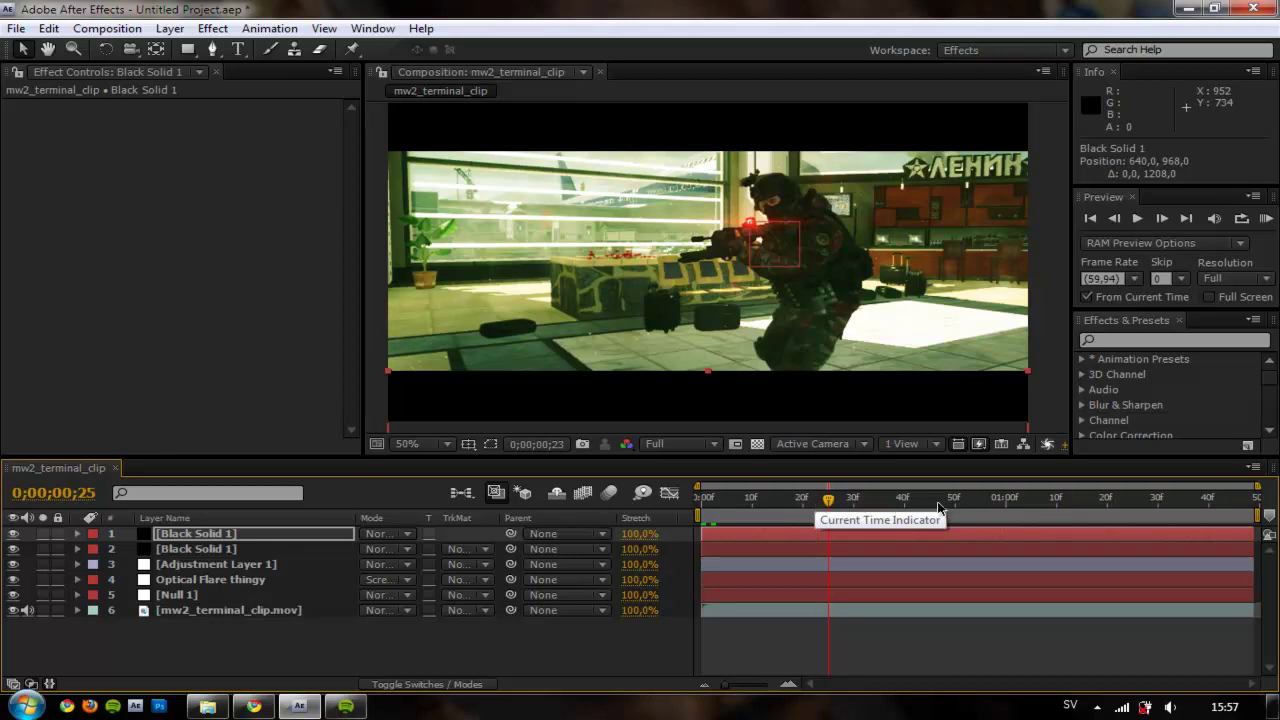
left_click_drag(1062, 510, 701, 508)
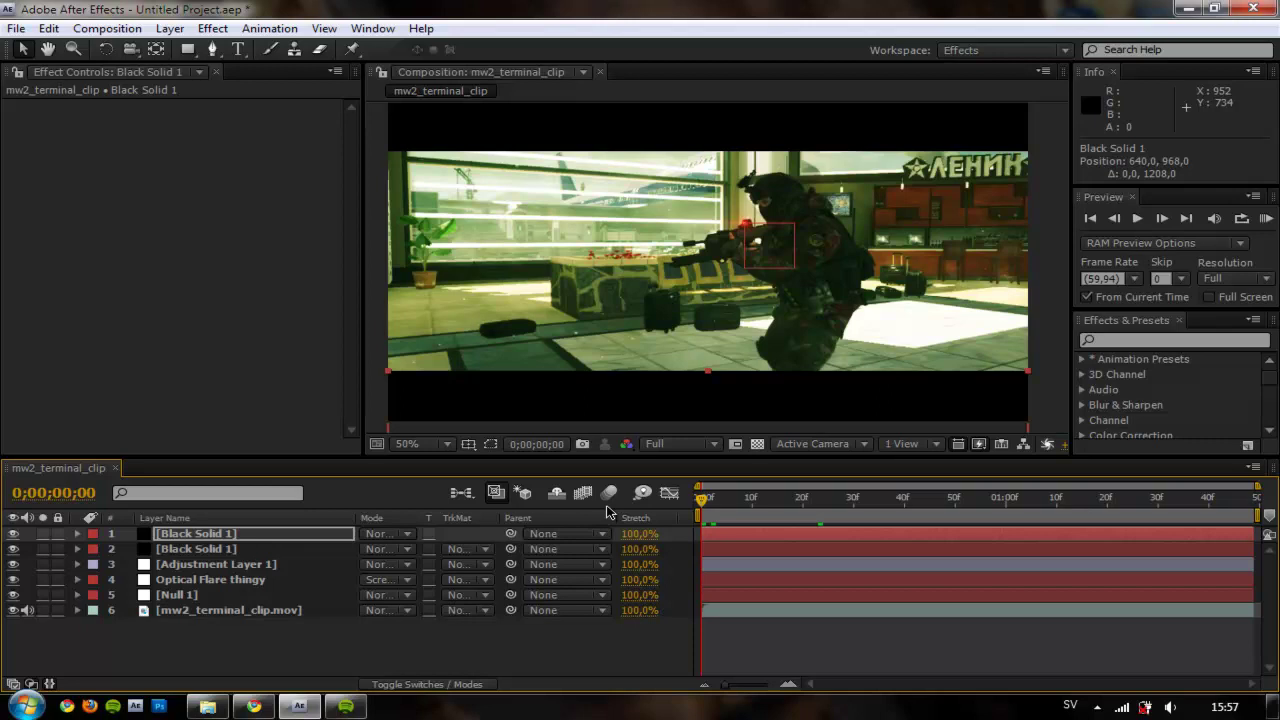
left_click(914, 500)
left_click_drag(914, 500, 1238, 503)
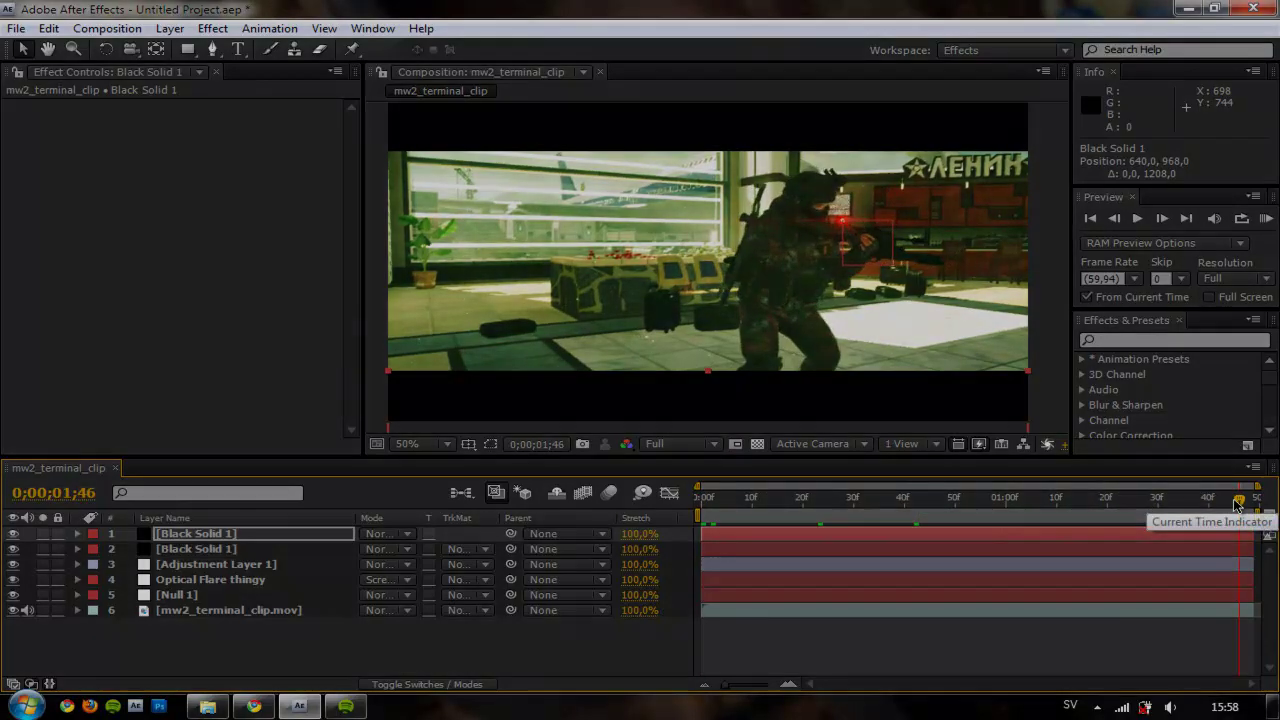